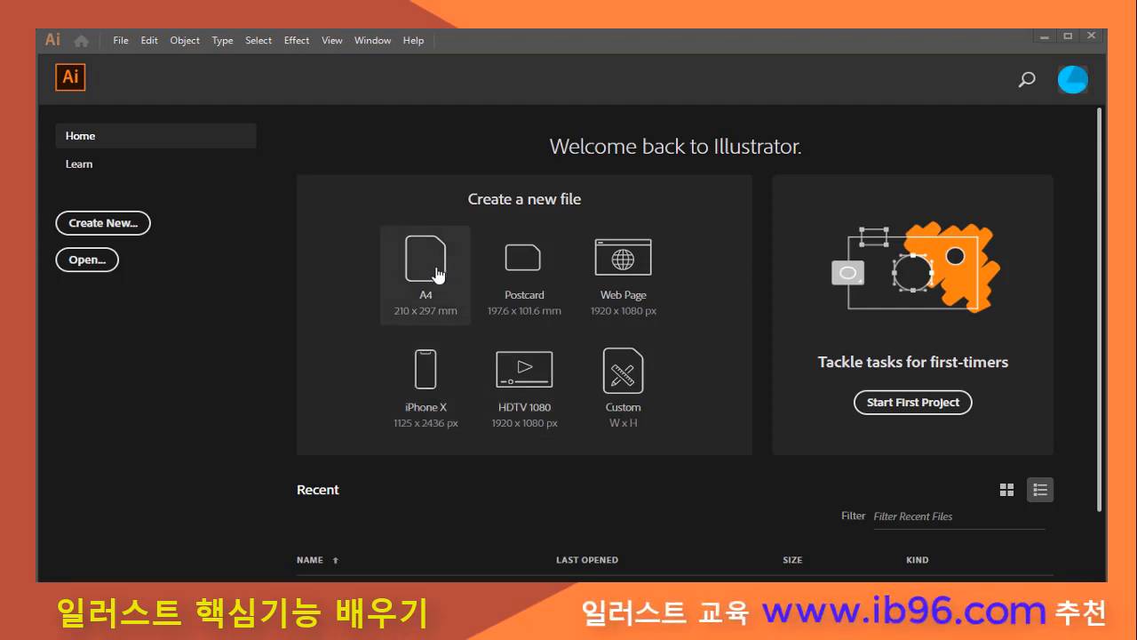
- Create a new blank document with a portrait artboard
{"action": "left_click", "coordinate": [104, 223]}
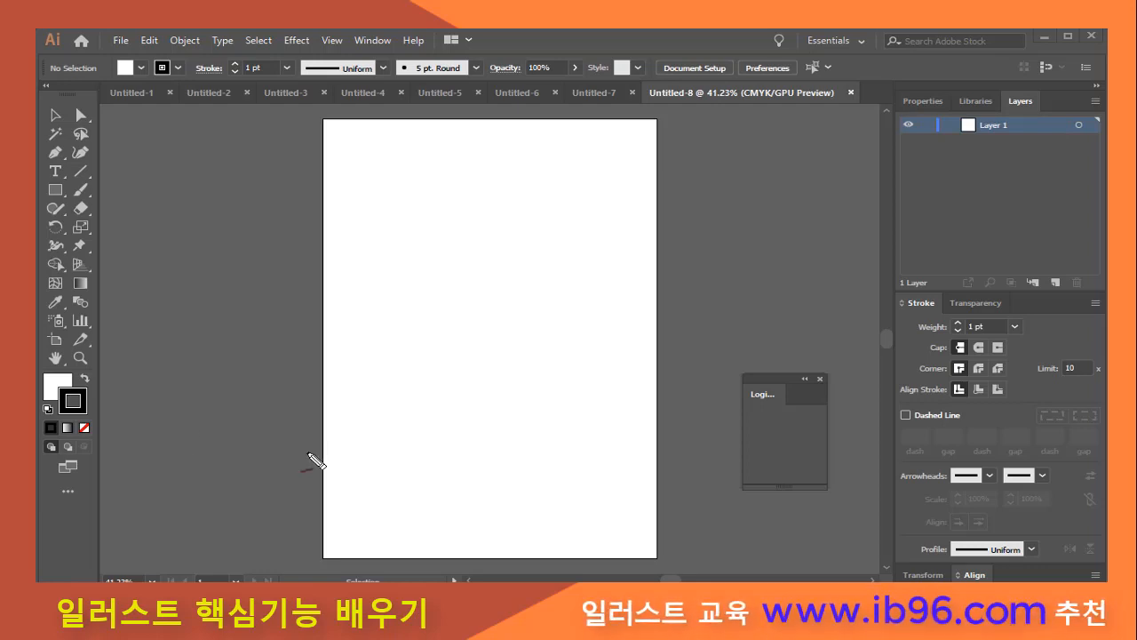
{"action": "mouse_move", "coordinate": [105, 307]}
{"action": "left_mouse_down"}
{"action": "mouse_move", "coordinate": [69, 211]}
{"action": "mouse_move", "coordinate": [95, 357]}
{"action": "mouse_move", "coordinate": [89, 347]}
{"action": "left_mouse_up"}
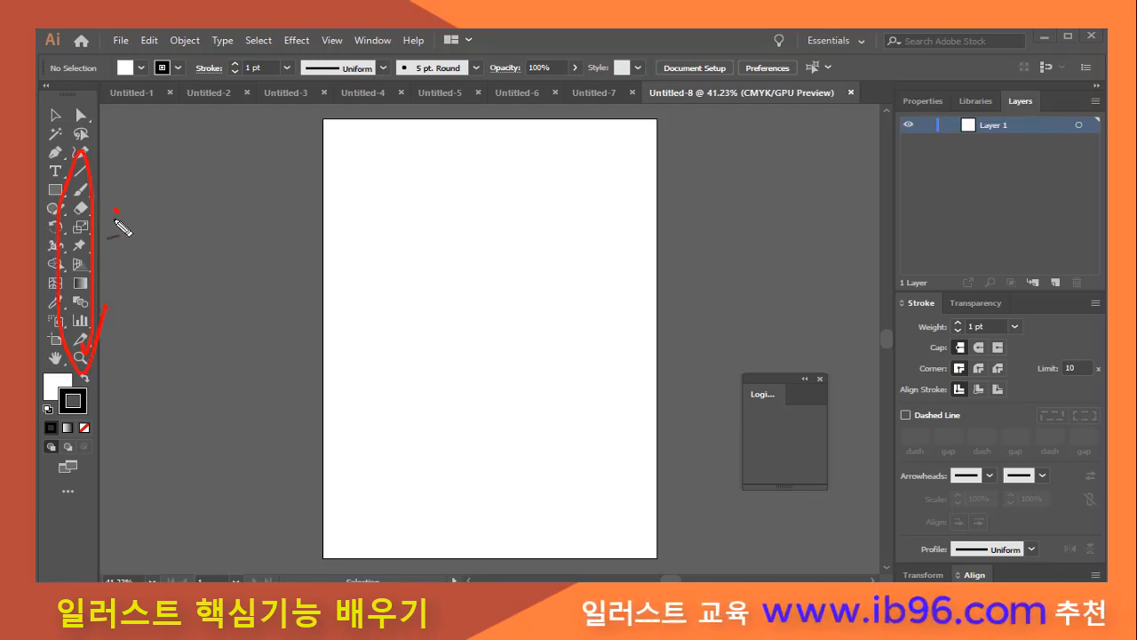
{"action": "left_click_drag", "start_coordinate": [117, 211], "coordinate": [115, 277]}
{"action": "left_click_drag", "start_coordinate": [100, 265], "coordinate": [119, 263]}
{"action": "left_click_drag", "start_coordinate": [120, 258], "coordinate": [162, 265]}
{"action": "left_click_drag", "start_coordinate": [182, 238], "coordinate": [179, 296]}
{"action": "mouse_move", "coordinate": [103, 90]}
{"action": "left_mouse_down"}
{"action": "mouse_move", "coordinate": [569, 99]}
{"action": "mouse_move", "coordinate": [598, 76]}
{"action": "mouse_move", "coordinate": [257, 79]}
{"action": "left_mouse_up"}
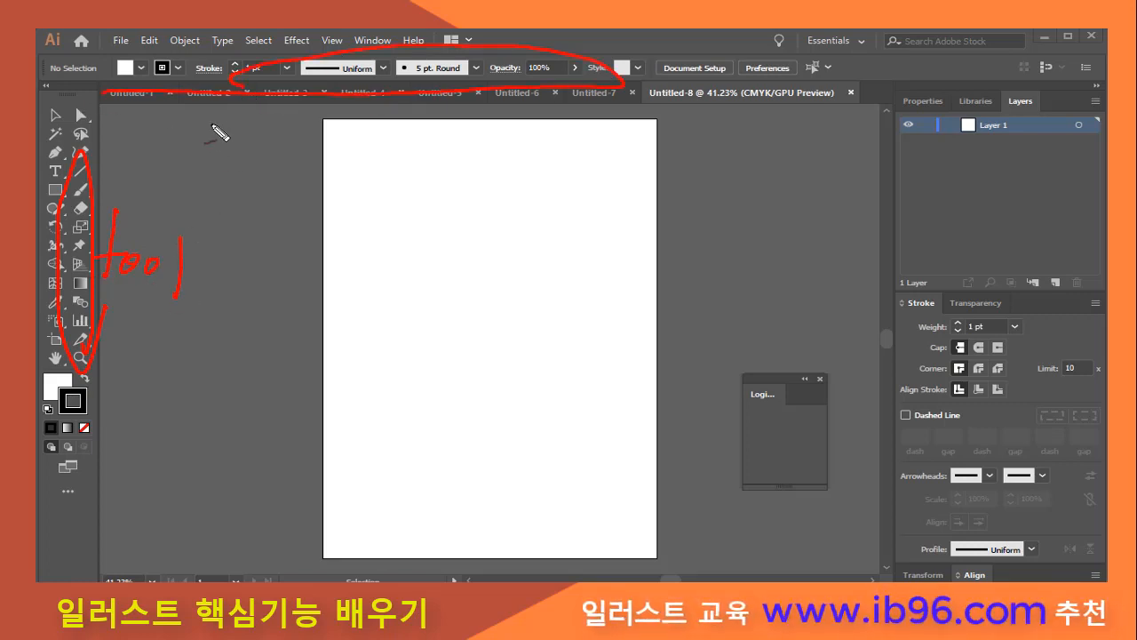
{"action": "left_click_drag", "start_coordinate": [215, 124], "coordinate": [209, 127]}
{"action": "mouse_move", "coordinate": [228, 116]}
{"action": "left_mouse_down"}
{"action": "mouse_move", "coordinate": [225, 173]}
{"action": "mouse_move", "coordinate": [272, 116]}
{"action": "mouse_move", "coordinate": [268, 137]}
{"action": "mouse_move", "coordinate": [284, 124]}
{"action": "mouse_move", "coordinate": [361, 123]}
{"action": "mouse_move", "coordinate": [298, 165]}
{"action": "mouse_move", "coordinate": [345, 151]}
{"action": "left_mouse_up"}
{"action": "left_click_drag", "start_coordinate": [203, 163], "coordinate": [397, 153]}
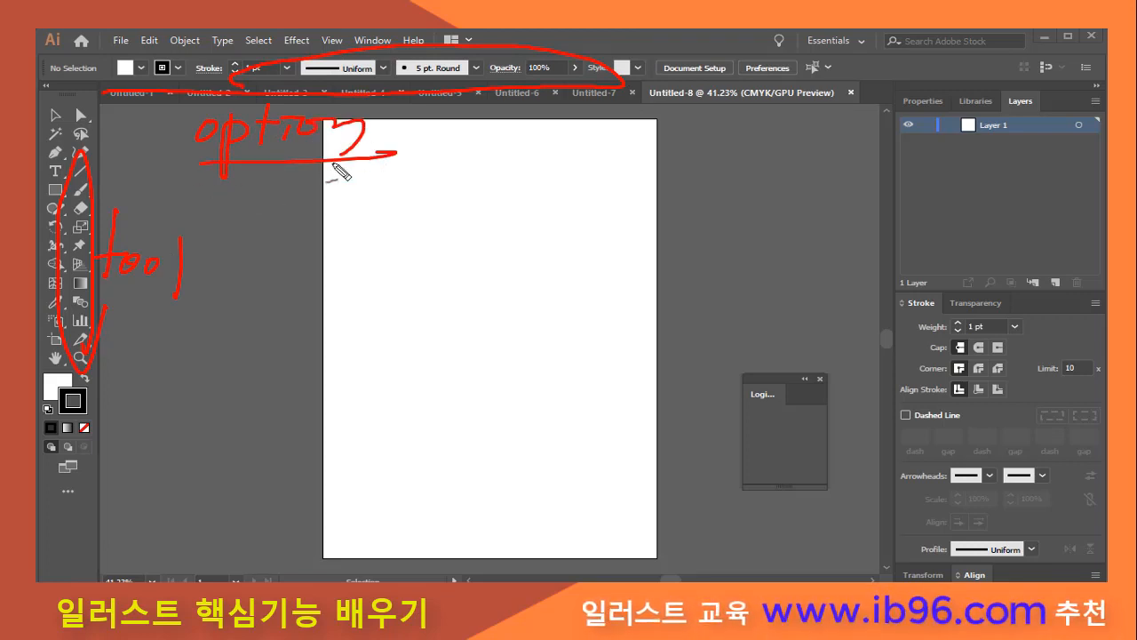
{"action": "mouse_move", "coordinate": [1013, 150]}
{"action": "left_mouse_down"}
{"action": "mouse_move", "coordinate": [948, 423]}
{"action": "mouse_move", "coordinate": [1088, 338]}
{"action": "mouse_move", "coordinate": [999, 178]}
{"action": "left_mouse_up"}
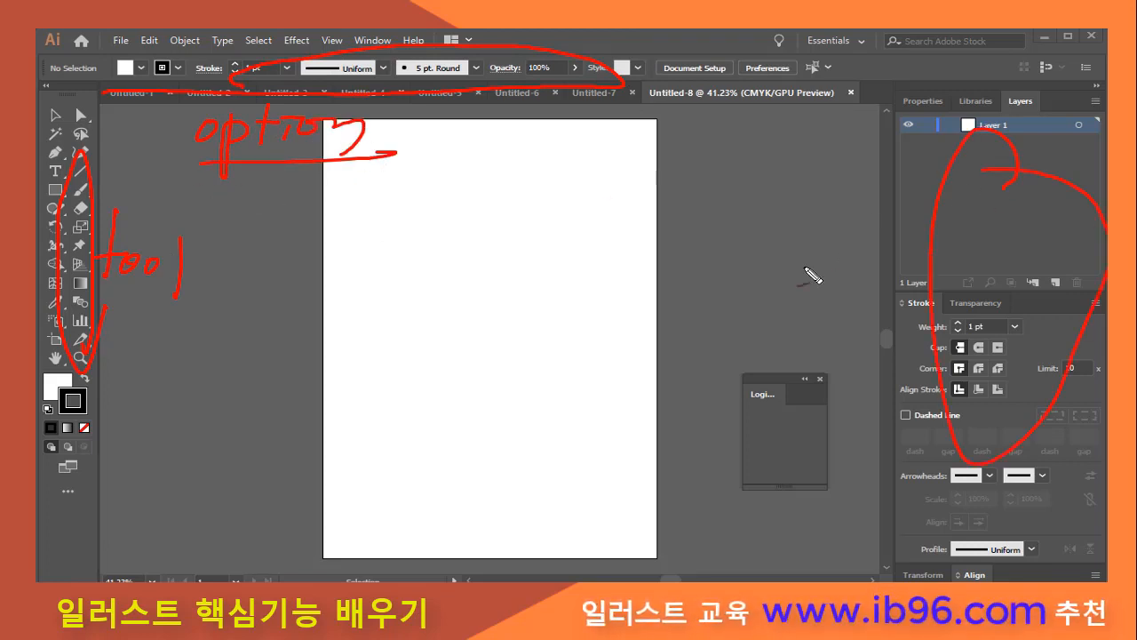
{"action": "mouse_move", "coordinate": [779, 314]}
{"action": "left_mouse_down"}
{"action": "mouse_move", "coordinate": [797, 264]}
{"action": "mouse_move", "coordinate": [868, 282]}
{"action": "left_mouse_up"}
{"action": "mouse_move", "coordinate": [903, 231]}
{"action": "left_mouse_down"}
{"action": "mouse_move", "coordinate": [885, 245]}
{"action": "mouse_move", "coordinate": [976, 266]}
{"action": "left_mouse_up"}
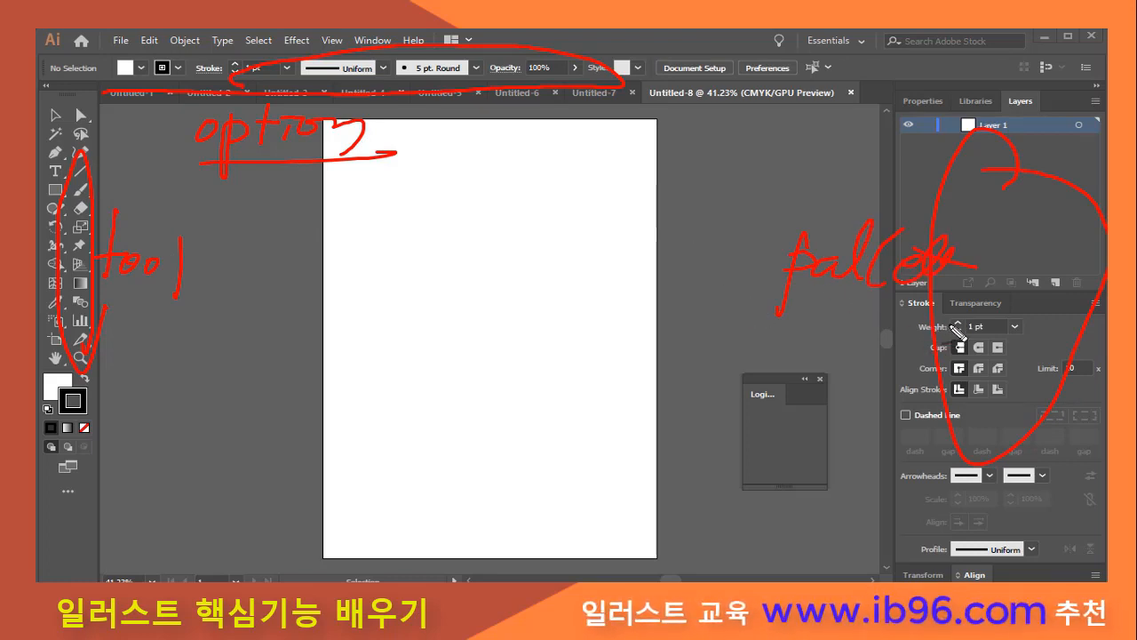
{"action": "left_click_drag", "start_coordinate": [775, 288], "coordinate": [906, 285]}
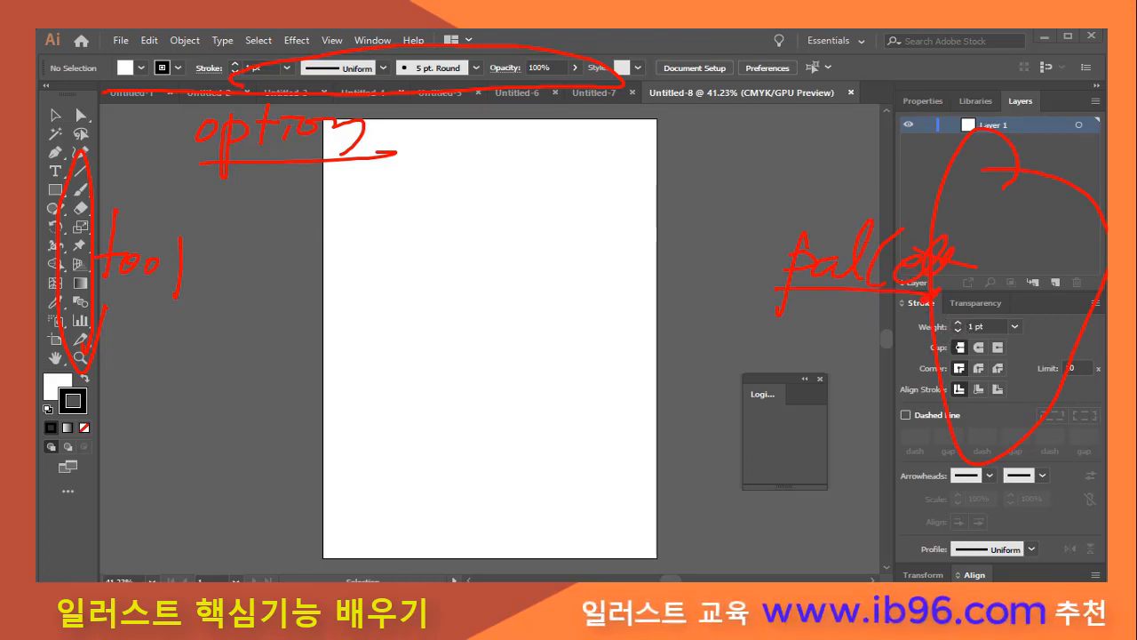
{"action": "key", "text": "Escape"}
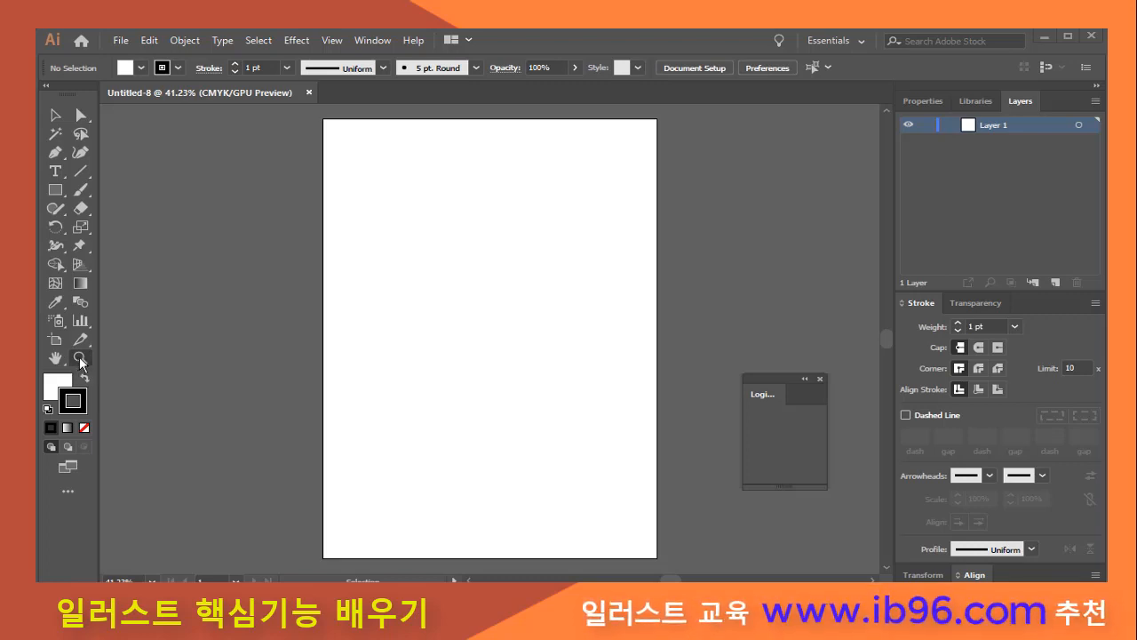
- Draw a small rectangle in the upper-left area of the artboard and fill it with bright red
{"action": "left_click", "coordinate": [55, 190]}
{"action": "left_click_drag", "start_coordinate": [367, 206], "coordinate": [418, 249]}
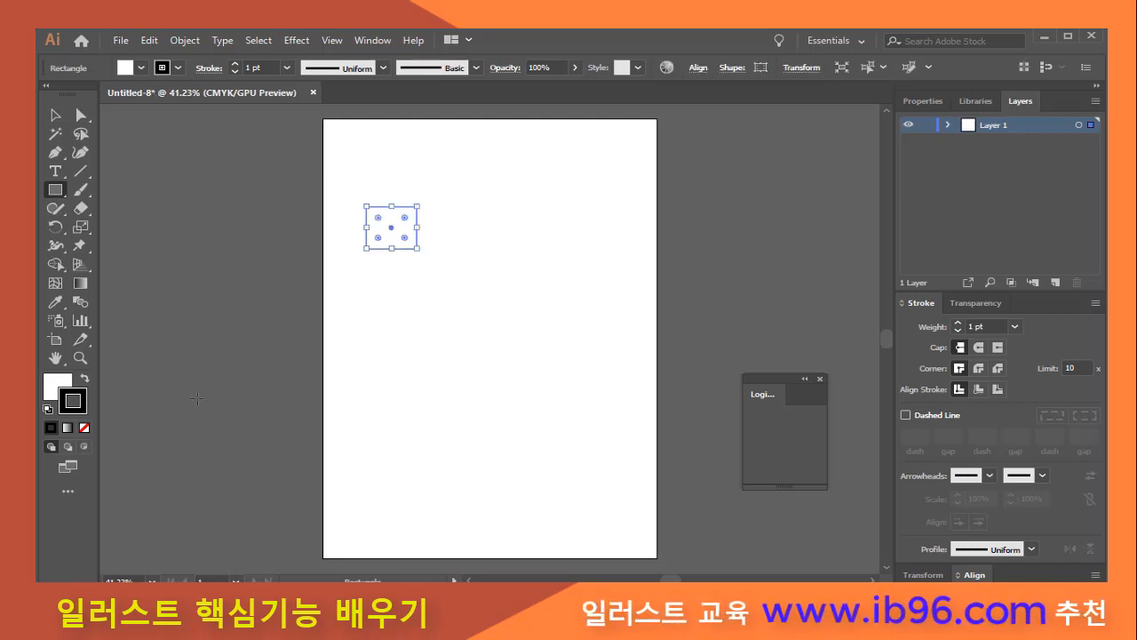
{"action": "double_click", "coordinate": [53, 391]}
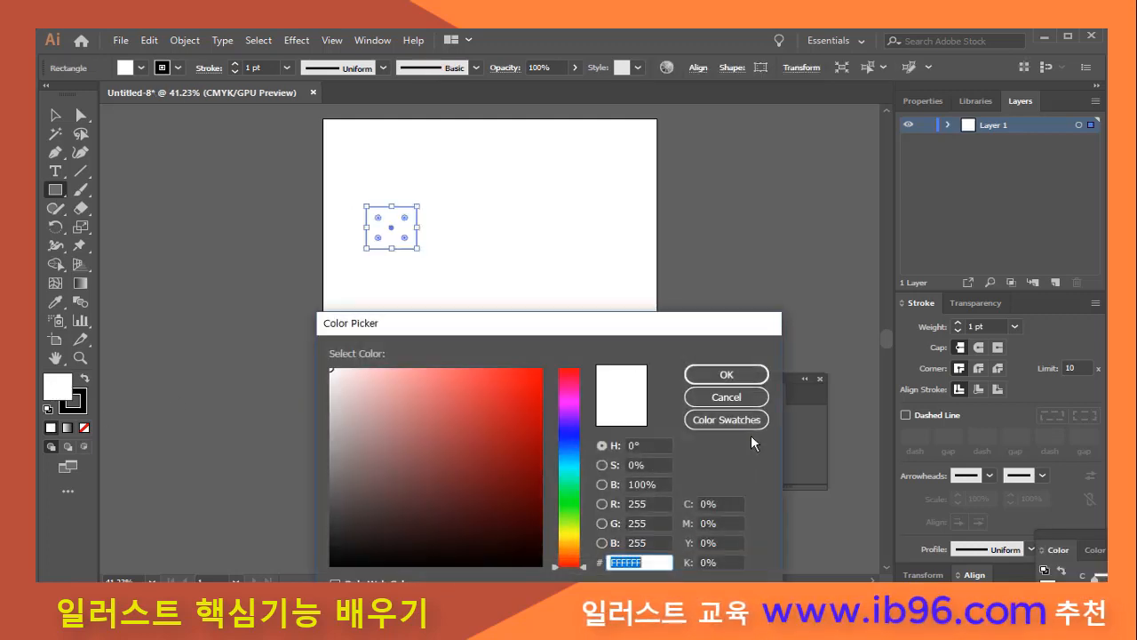
{"action": "left_click", "coordinate": [533, 380]}
{"action": "left_click", "coordinate": [691, 375]}
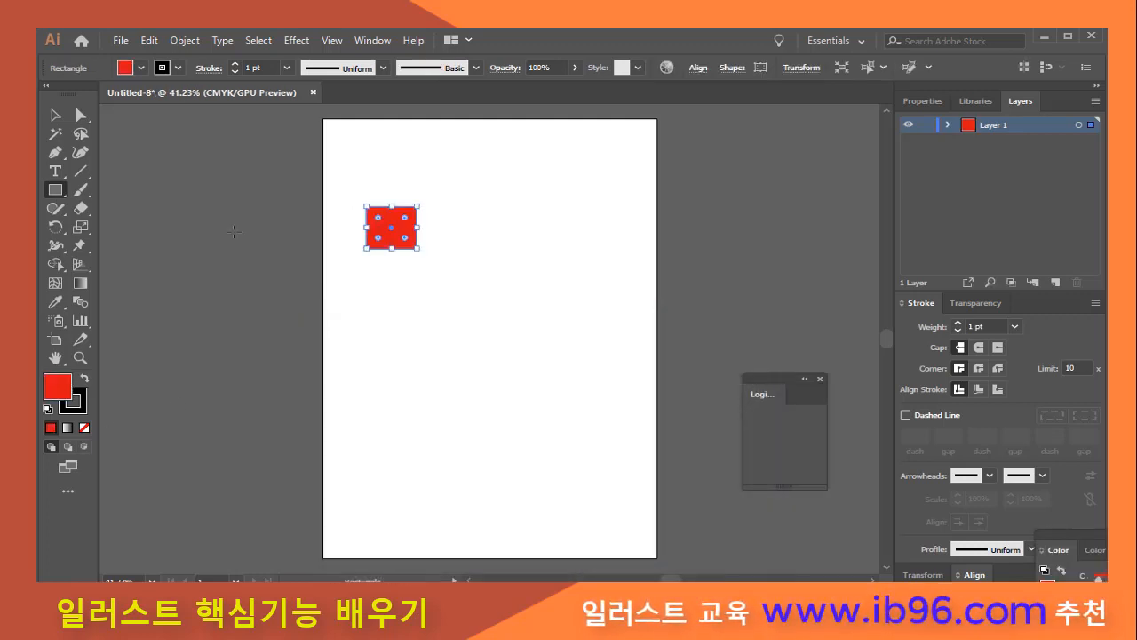
{"action": "left_click", "coordinate": [55, 115]}
{"action": "left_click", "coordinate": [154, 171]}
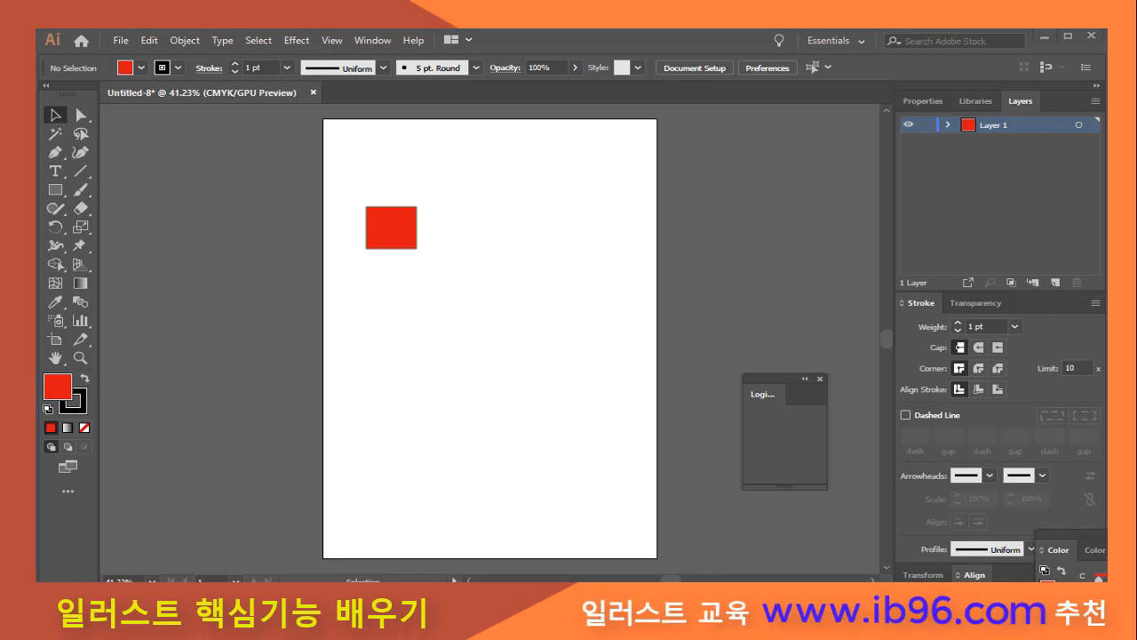
- Zoom in on the red rectangle to 100% with the Zoom tool and zoom back out to 33.33%
{"action": "left_click", "coordinate": [88, 358]}
{"action": "left_click", "coordinate": [439, 241]}
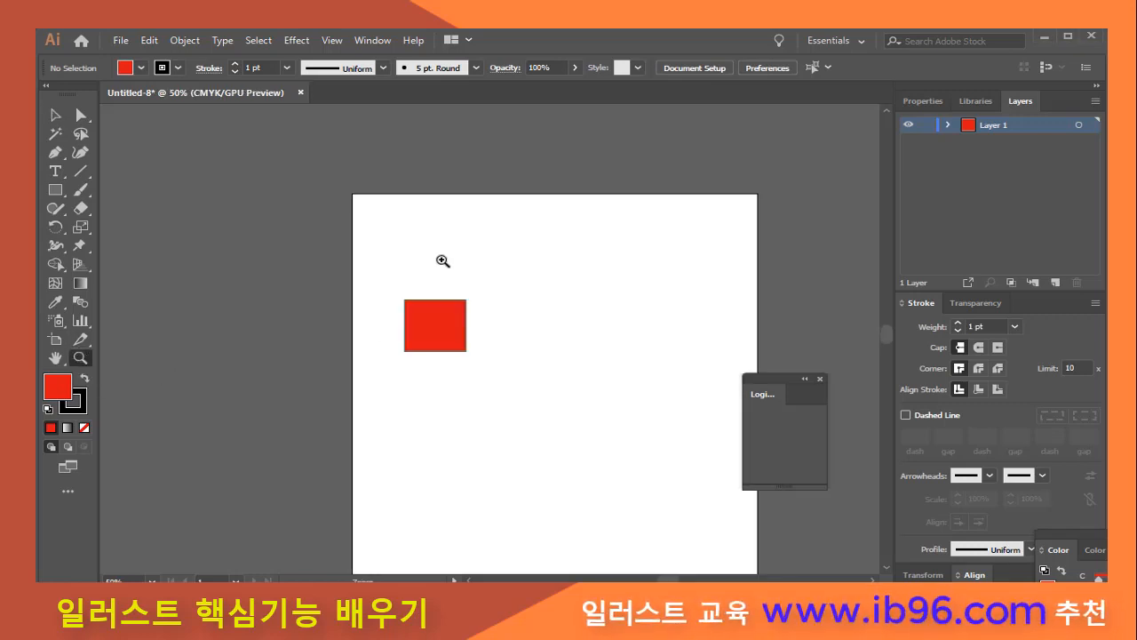
{"action": "left_click", "coordinate": [478, 312]}
{"action": "left_click", "coordinate": [481, 358]}
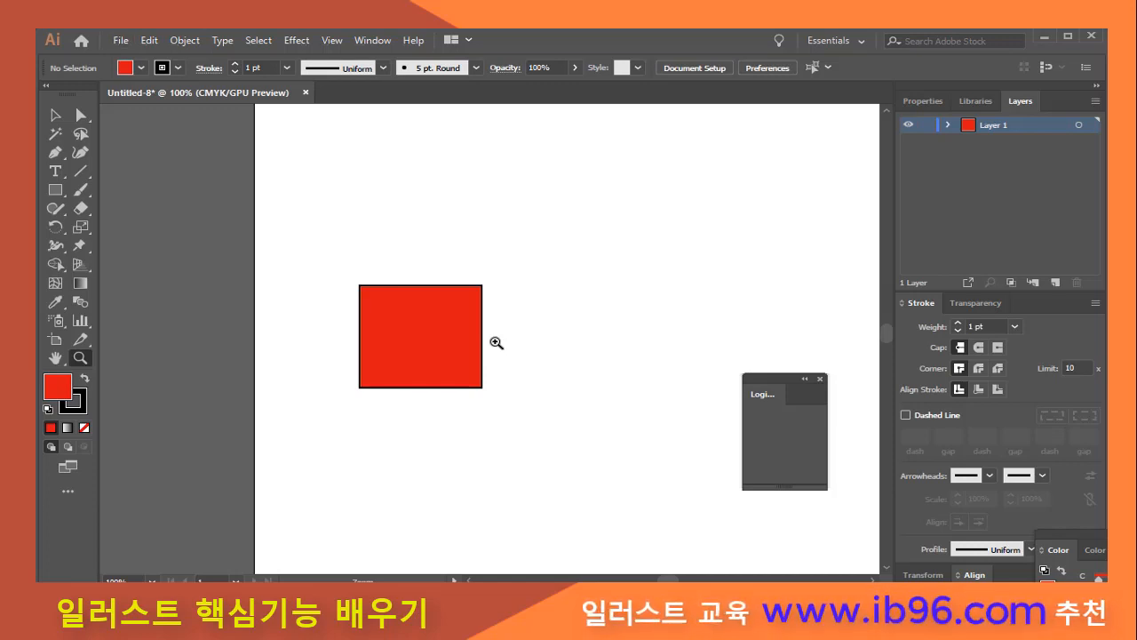
{"action": "left_click", "coordinate": [496, 342], "text": "alt"}
{"action": "left_click", "coordinate": [496, 343], "text": "alt"}
{"action": "left_click", "coordinate": [496, 342], "text": "alt"}
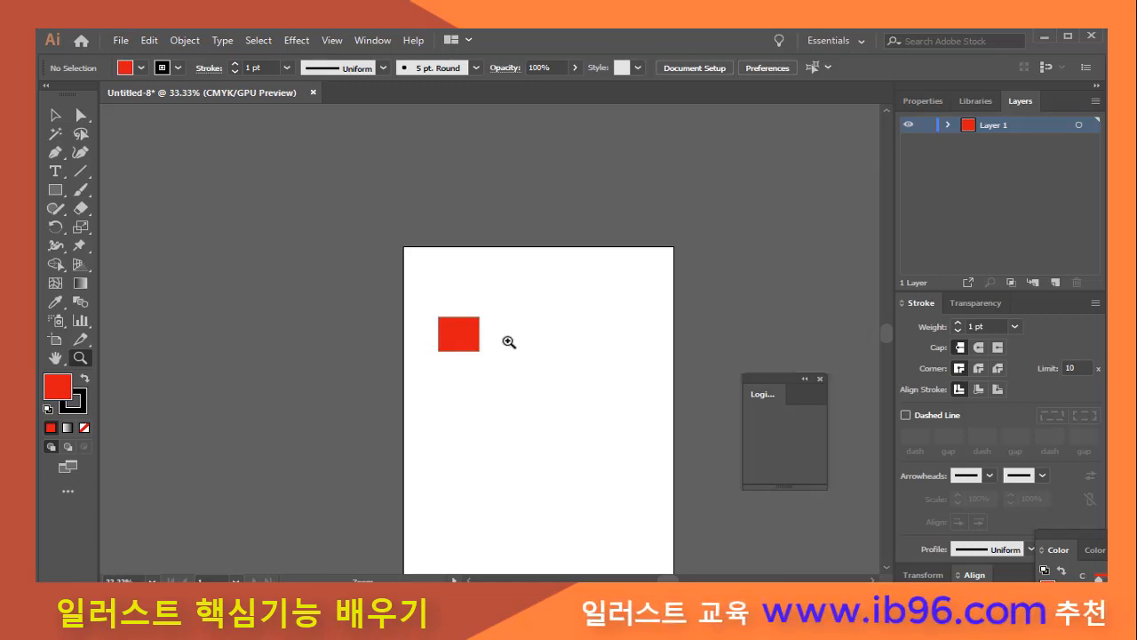
- Magnify the red rectangle to 100% again and reduce the view to 50%
{"action": "left_click", "coordinate": [471, 334]}
{"action": "left_click", "coordinate": [471, 334]}
{"action": "left_click", "coordinate": [510, 340]}
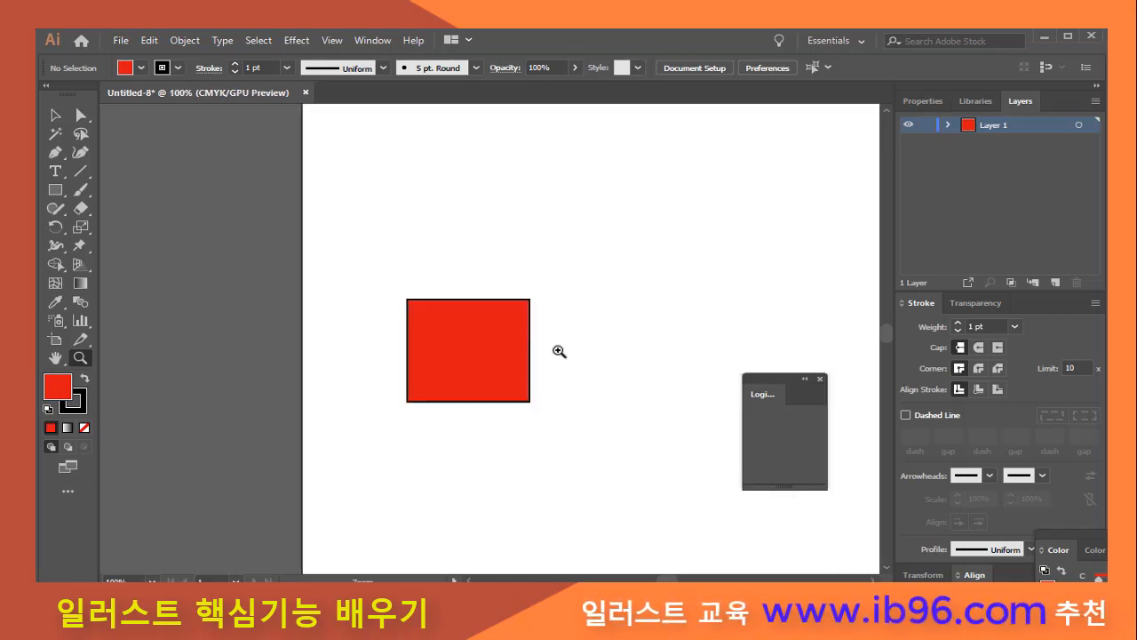
{"action": "left_click", "coordinate": [555, 351], "text": "alt"}
{"action": "left_click", "coordinate": [555, 351], "text": "alt"}
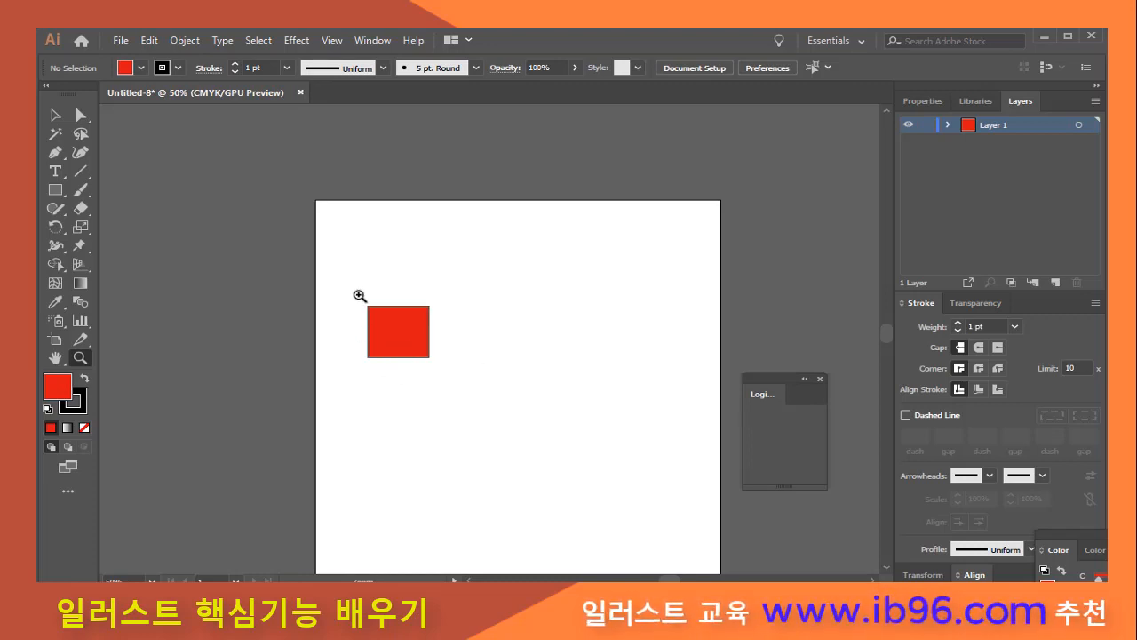
- Change the magnification around the red rectangle with continuous and stepwise zooming
{"action": "left_click_drag", "start_coordinate": [360, 296], "coordinate": [414, 345]}
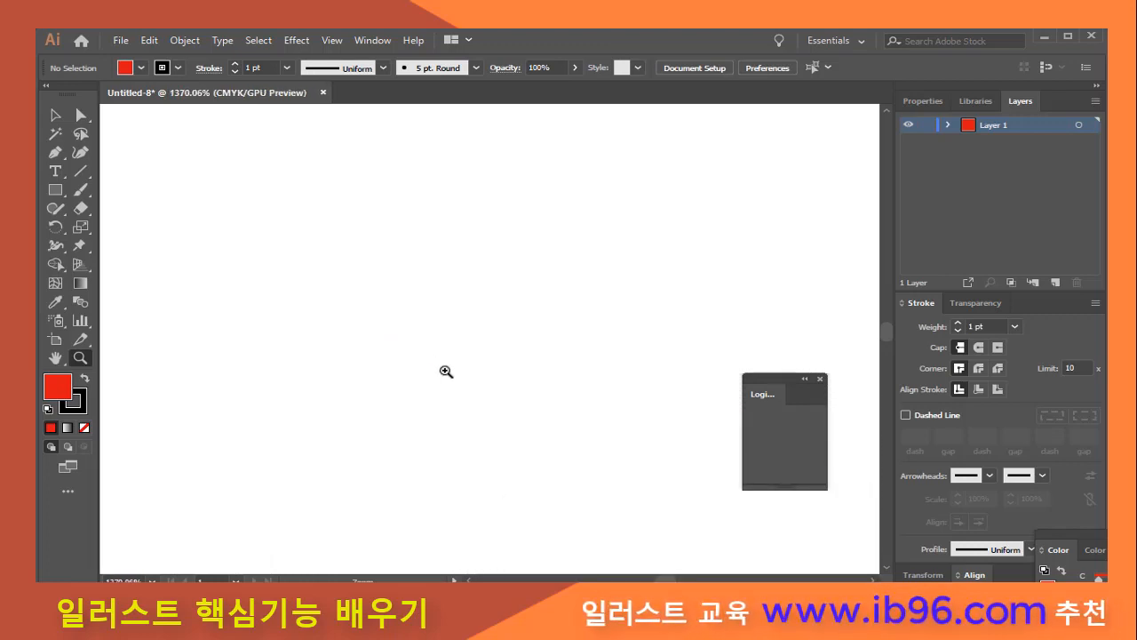
{"action": "mouse_move", "coordinate": [480, 387]}
{"action": "left_mouse_down"}
{"action": "mouse_move", "coordinate": [343, 287]}
{"action": "mouse_move", "coordinate": [264, 208]}
{"action": "mouse_move", "coordinate": [493, 389]}
{"action": "left_mouse_up"}
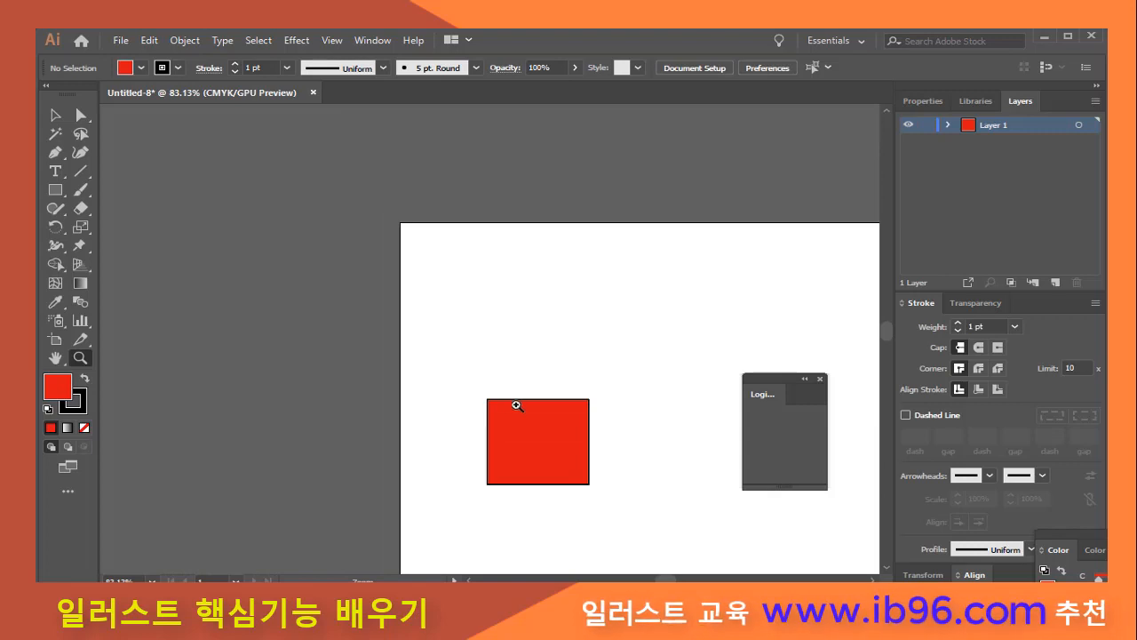
{"action": "left_click", "coordinate": [569, 428]}
{"action": "left_click", "coordinate": [568, 426]}
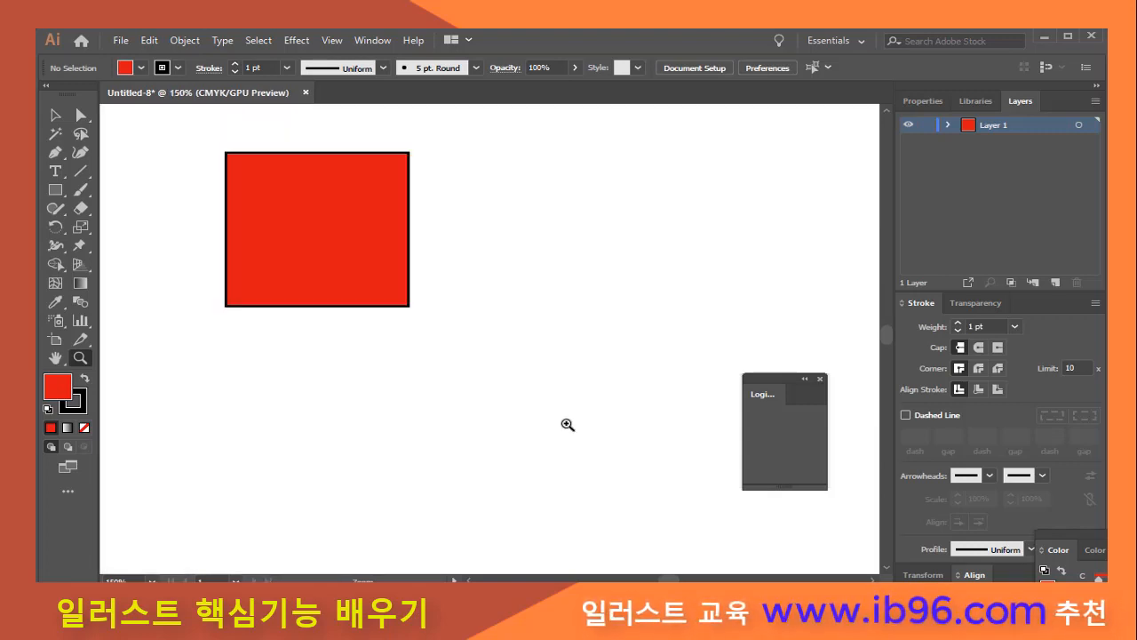
{"action": "left_click_drag", "start_coordinate": [341, 236], "coordinate": [422, 343]}
- Pan the canvas around the red rectangle with the temporary Hand tool, also while the Paintbrush tool is active
{"action": "left_click_drag", "start_coordinate": [347, 256], "coordinate": [302, 233]}
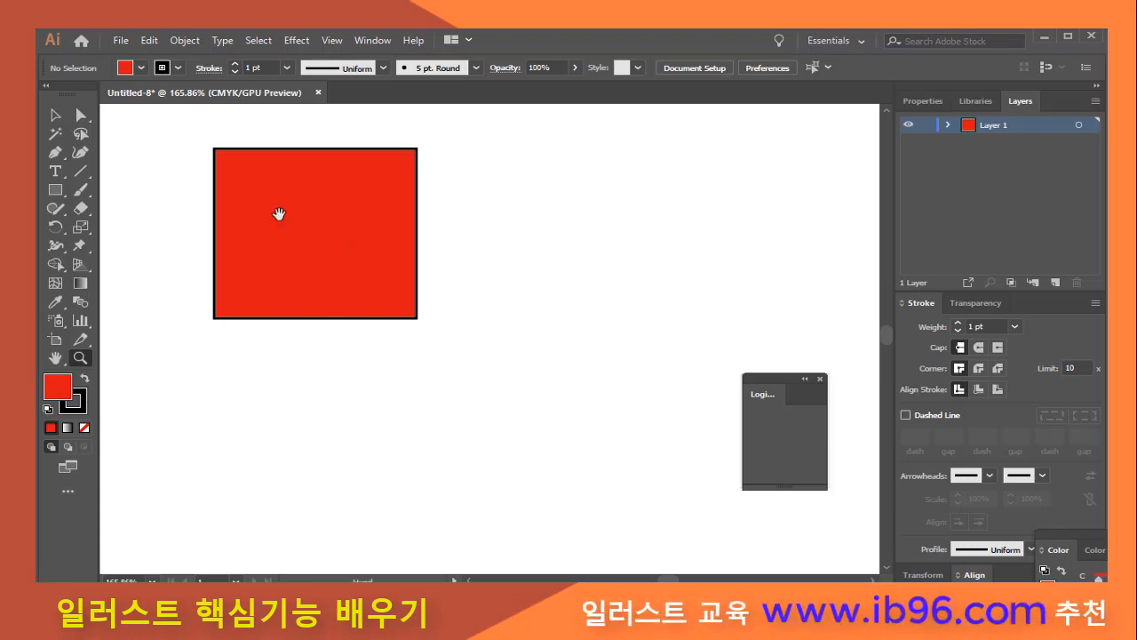
{"action": "left_click_drag", "start_coordinate": [279, 213], "coordinate": [381, 275]}
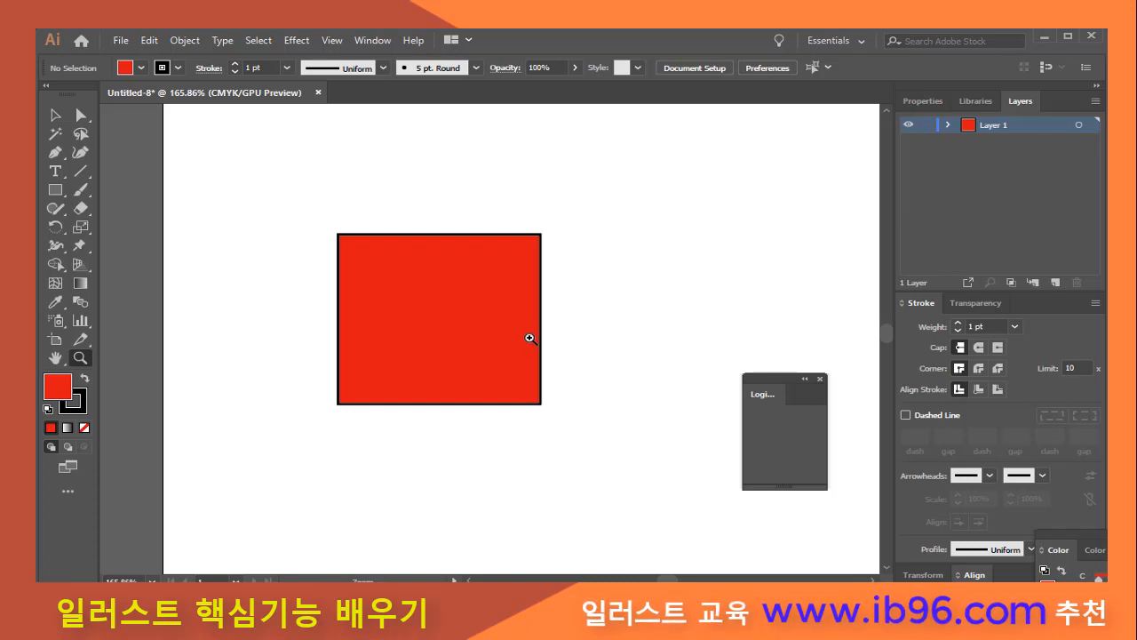
{"action": "left_click", "coordinate": [55, 114]}
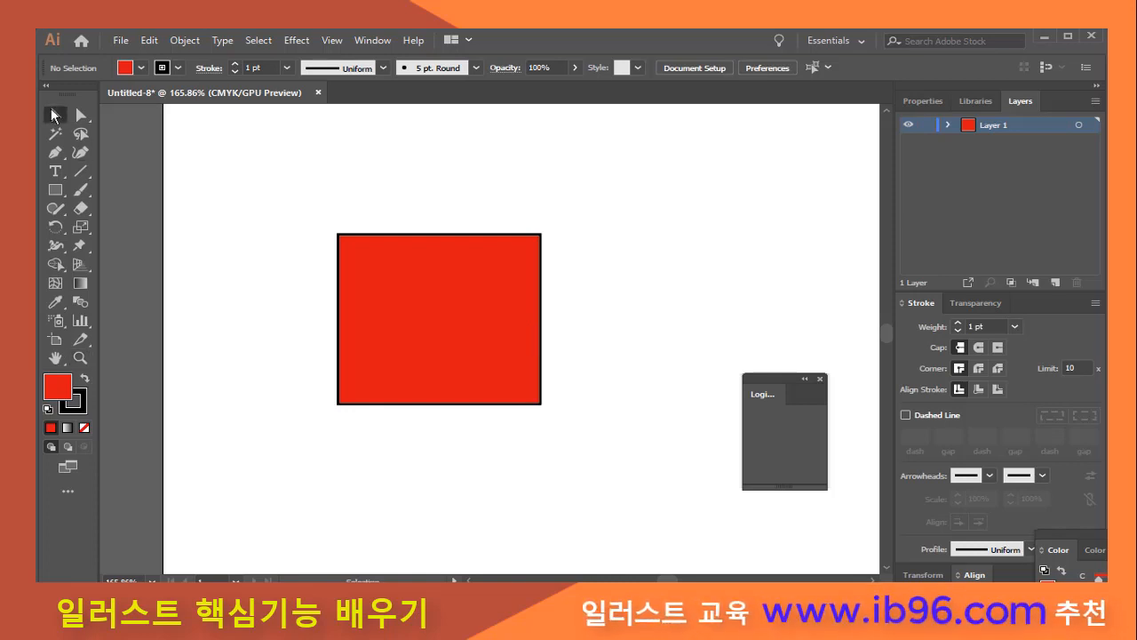
{"action": "left_click", "coordinate": [87, 189]}
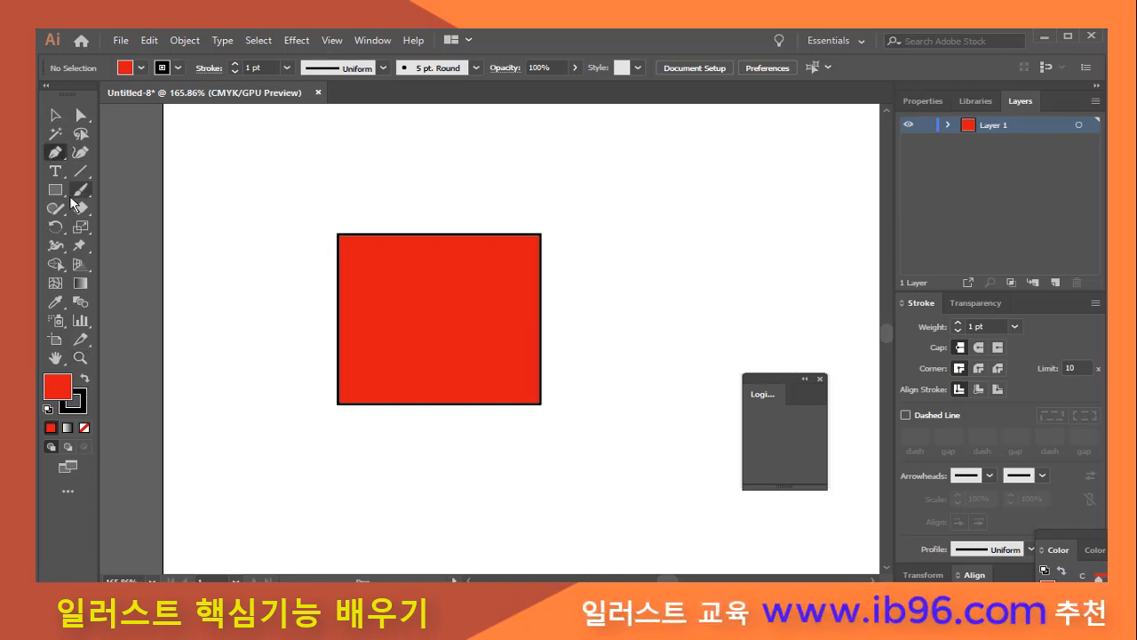
{"action": "key", "text": "space"}
{"action": "left_click_drag", "start_coordinate": [460, 322], "coordinate": [532, 313]}
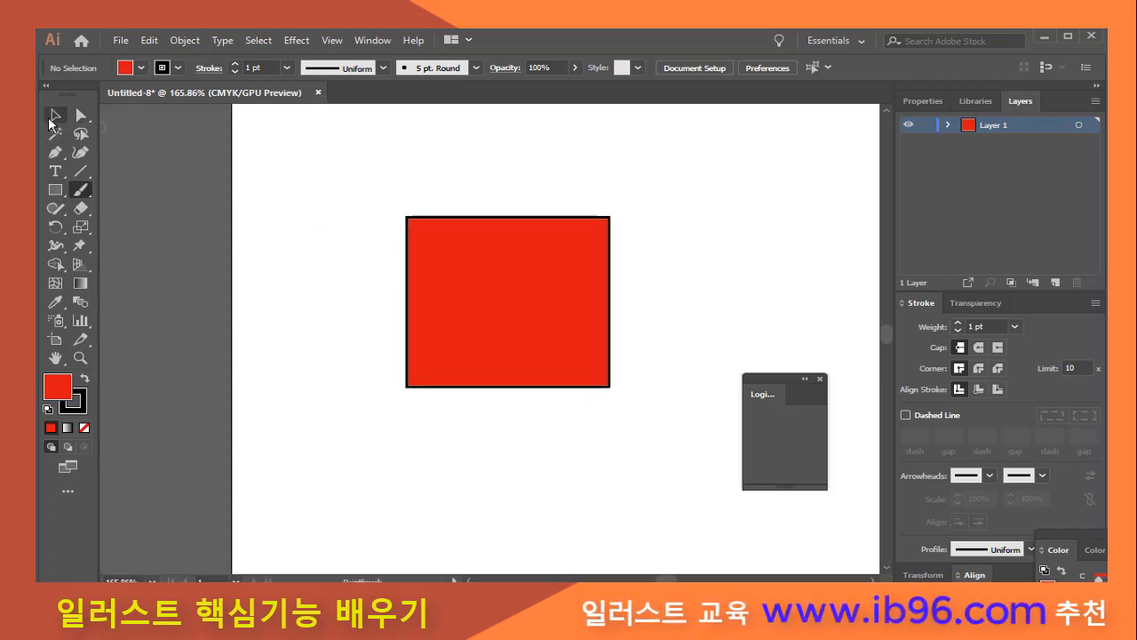
- Zoom in on the red rectangle to 200% and pan it toward the upper-left corner of the canvas view
{"action": "left_click", "coordinate": [55, 115]}
{"action": "left_click", "coordinate": [81, 357]}
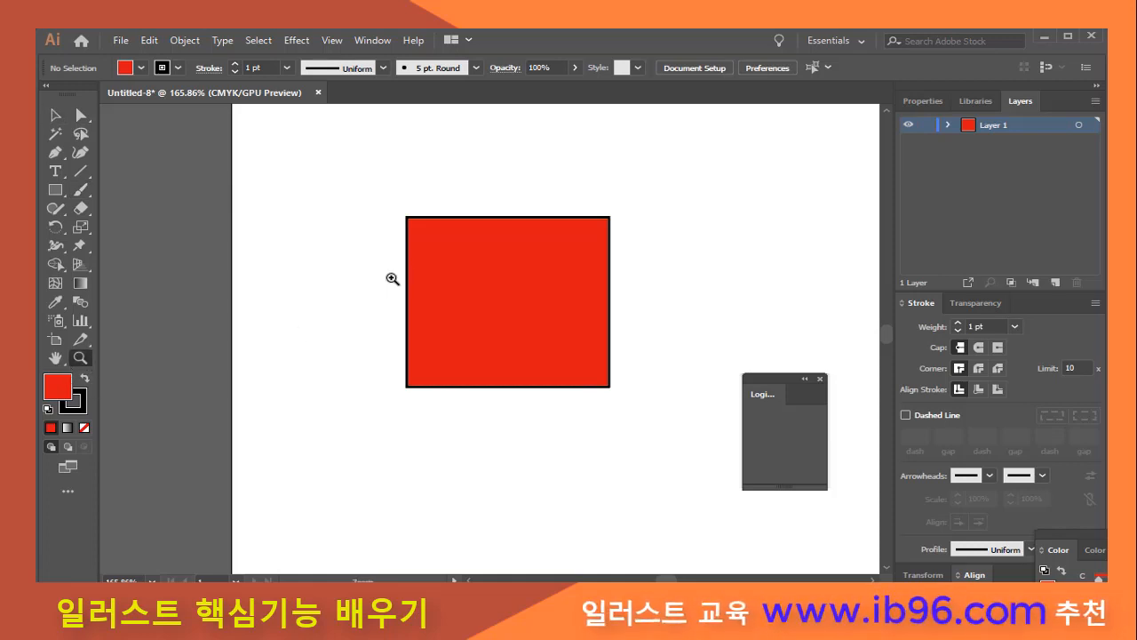
{"action": "left_click", "coordinate": [424, 257]}
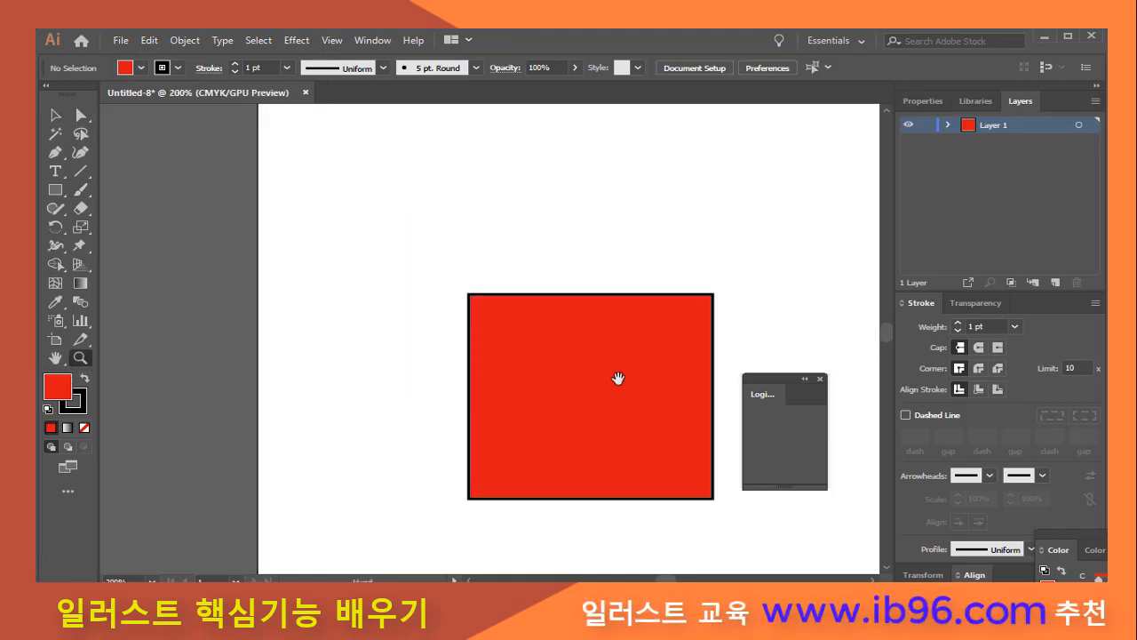
{"action": "left_click_drag", "start_coordinate": [619, 378], "coordinate": [257, 193]}
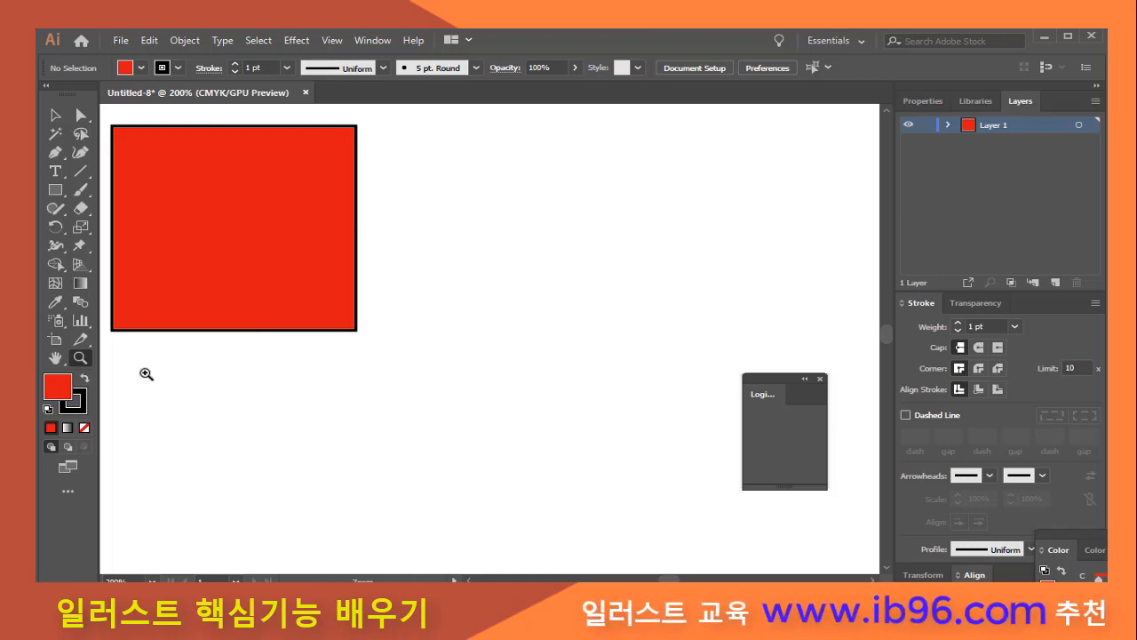
- Recentre the red rectangle in the view with the Hand tool and pan again while the Selection tool is active
{"action": "left_click", "coordinate": [55, 358]}
{"action": "left_click_drag", "start_coordinate": [184, 277], "coordinate": [434, 396]}
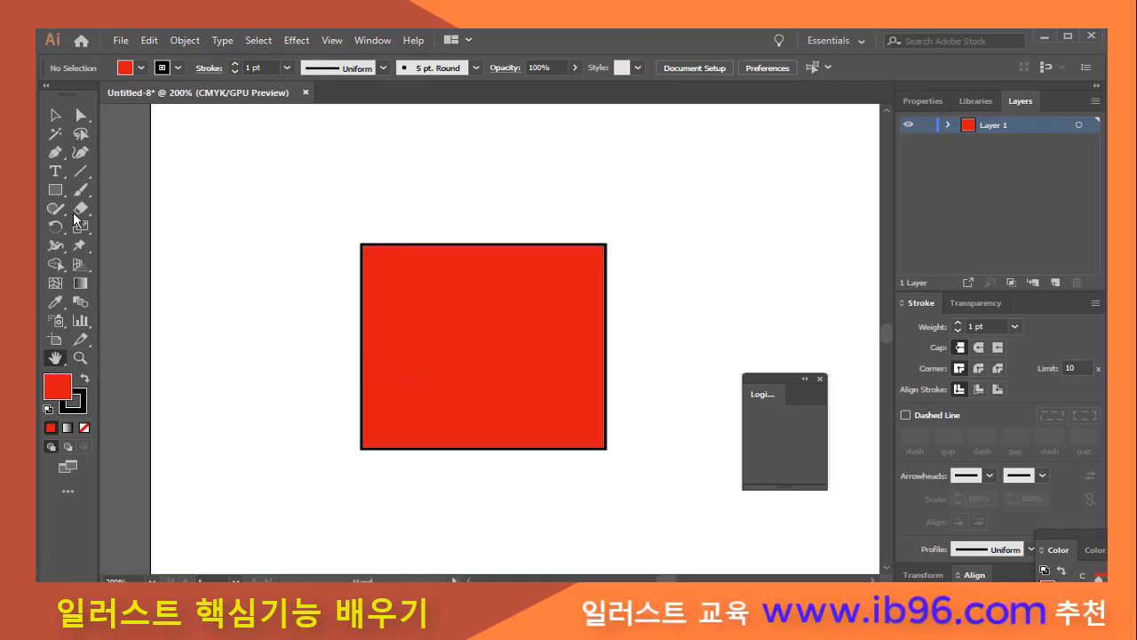
{"action": "key", "text": "v"}
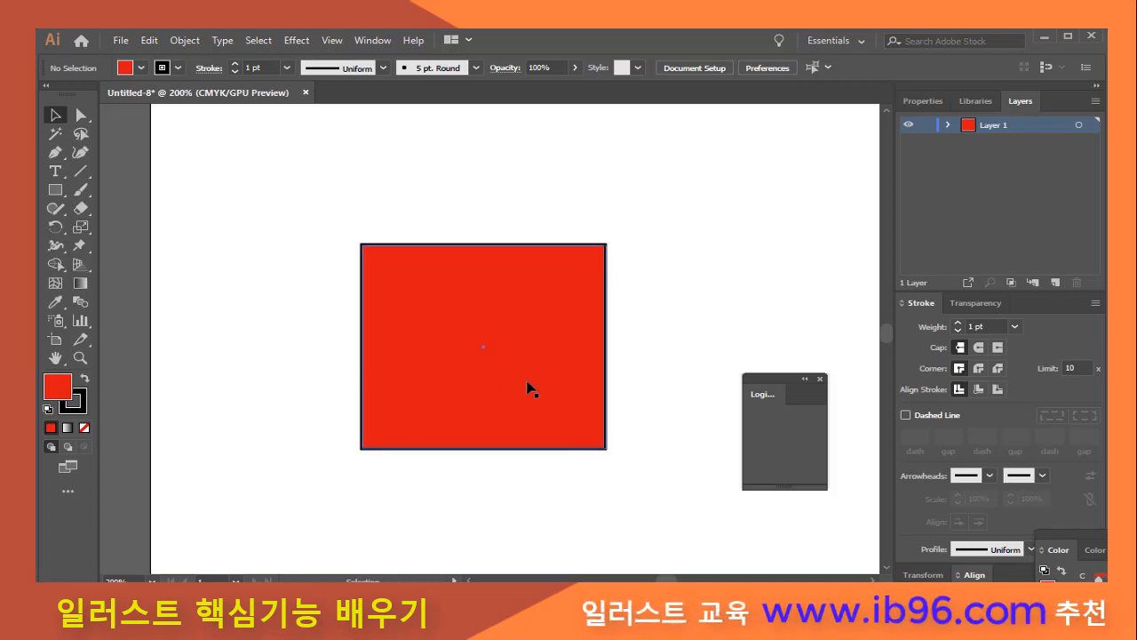
{"action": "left_click_drag", "start_coordinate": [559, 389], "coordinate": [462, 355]}
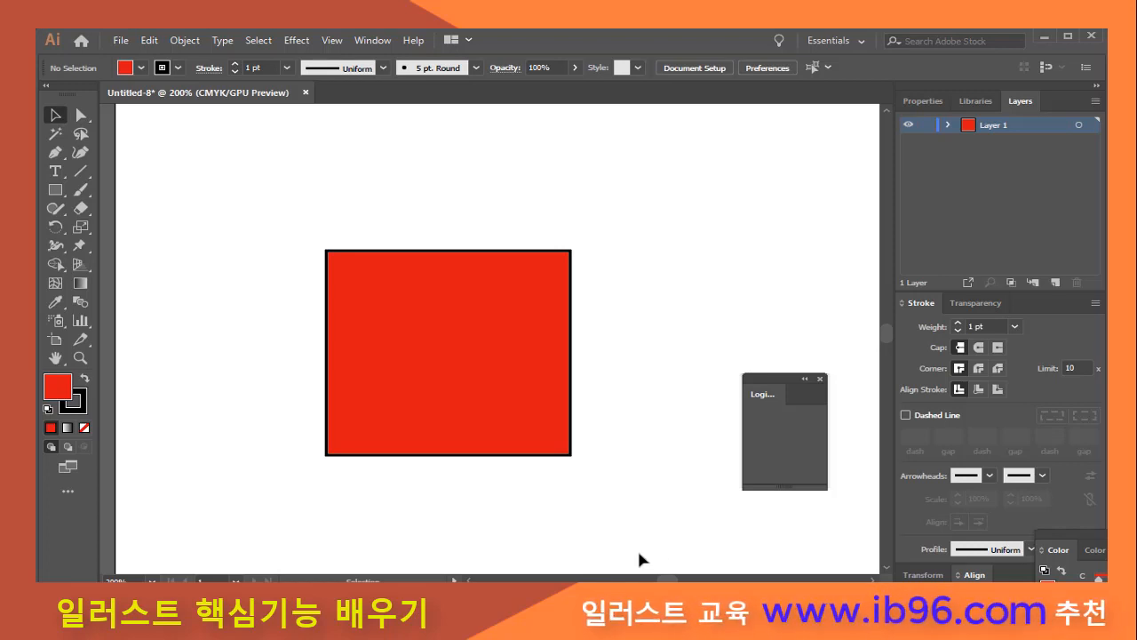
- Fit the whole artboard in the window and zoom out to 25%
{"action": "double_click", "coordinate": [57, 359]}
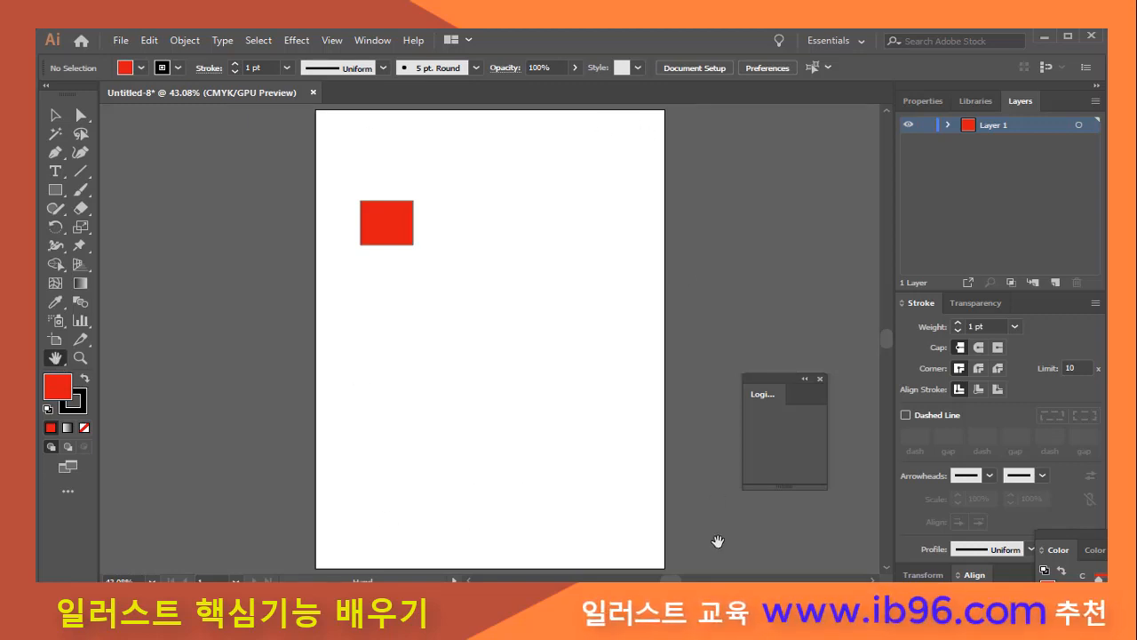
{"action": "left_click", "coordinate": [80, 357]}
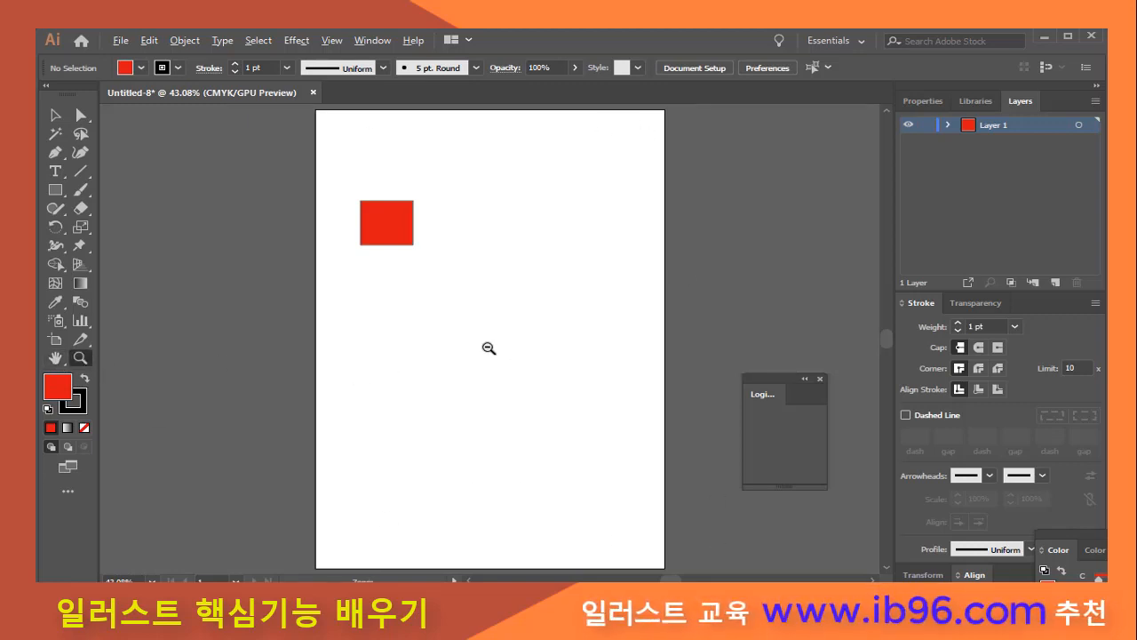
{"action": "left_click", "coordinate": [490, 348], "text": "alt"}
{"action": "left_click", "coordinate": [490, 347], "text": "alt"}
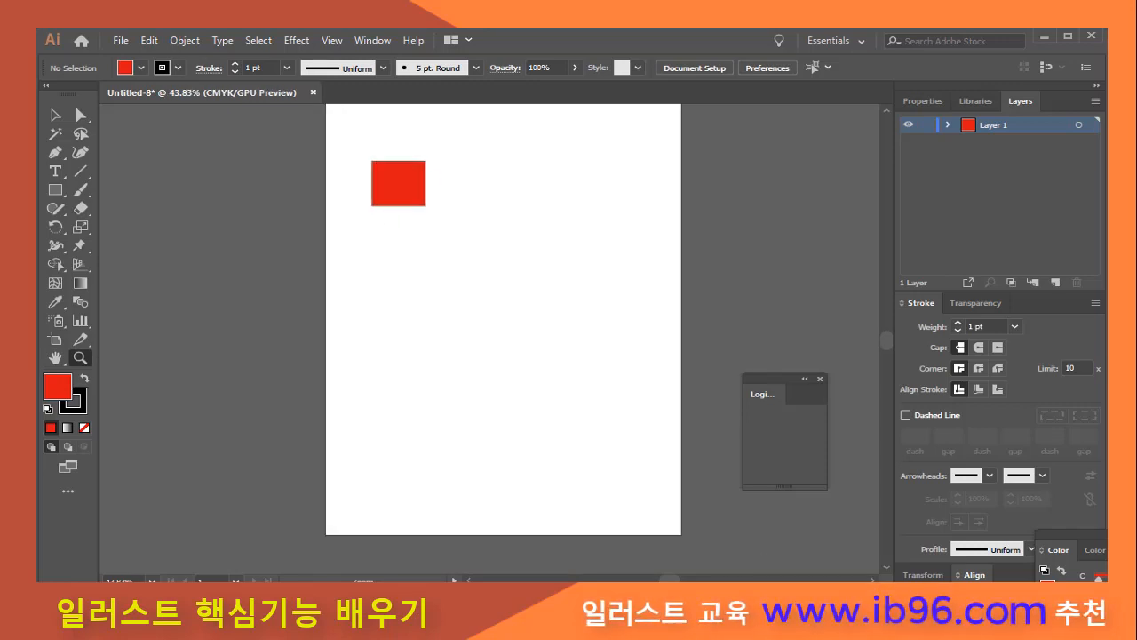
{"action": "left_click", "coordinate": [474, 332]}
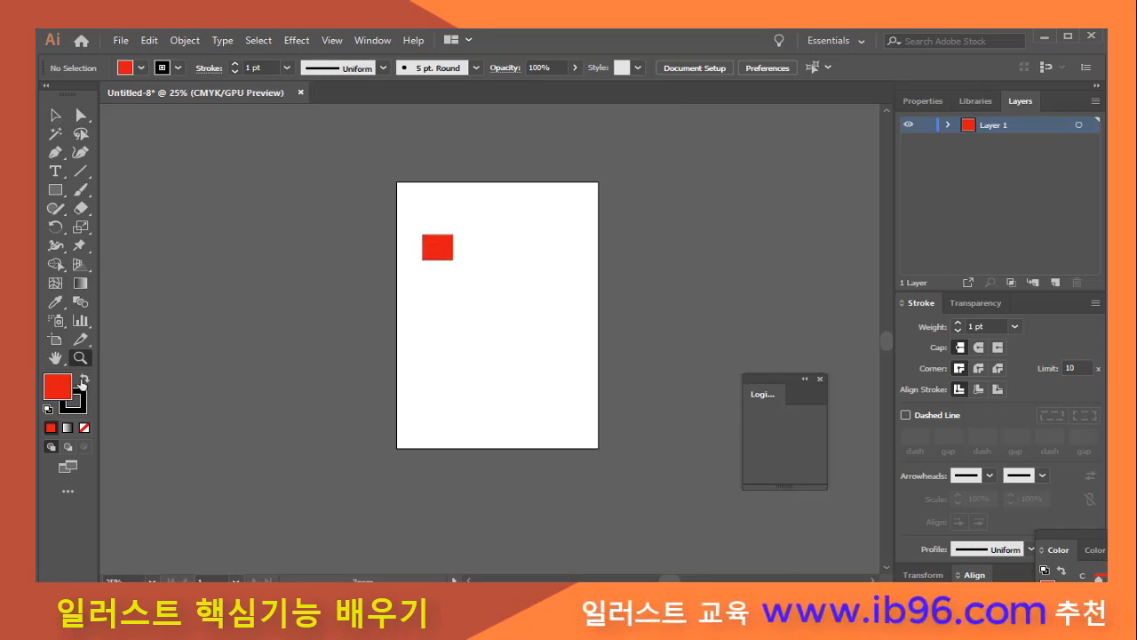
- Fit the whole artboard in the window and delete the red rectangle
{"action": "double_click", "coordinate": [56, 358]}
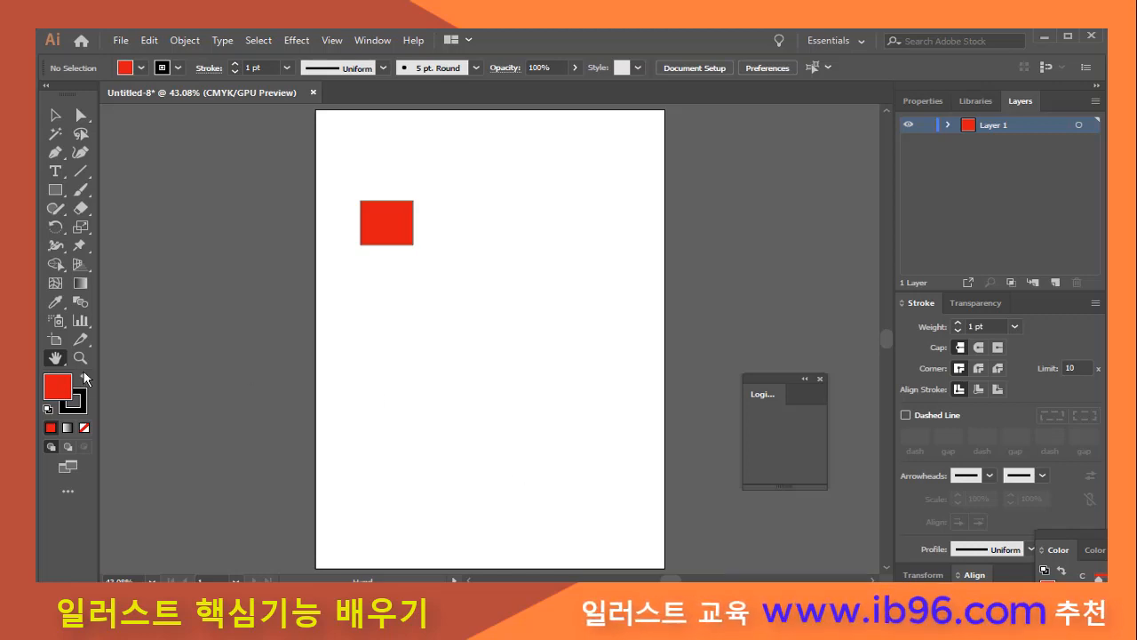
{"action": "left_click", "coordinate": [56, 114]}
{"action": "left_click", "coordinate": [398, 235]}
{"action": "key", "text": "Delete"}
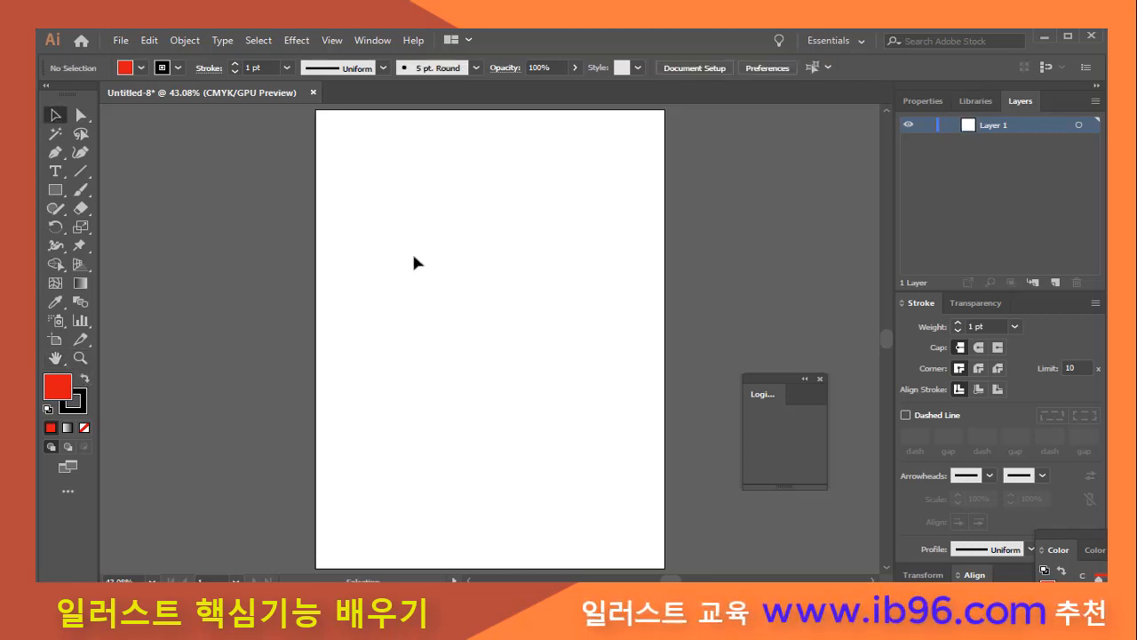
- Draw a straight-sided open path with six anchor points and an inward notch in the artboard's middle using the Pen tool
{"action": "left_click", "coordinate": [56, 155]}
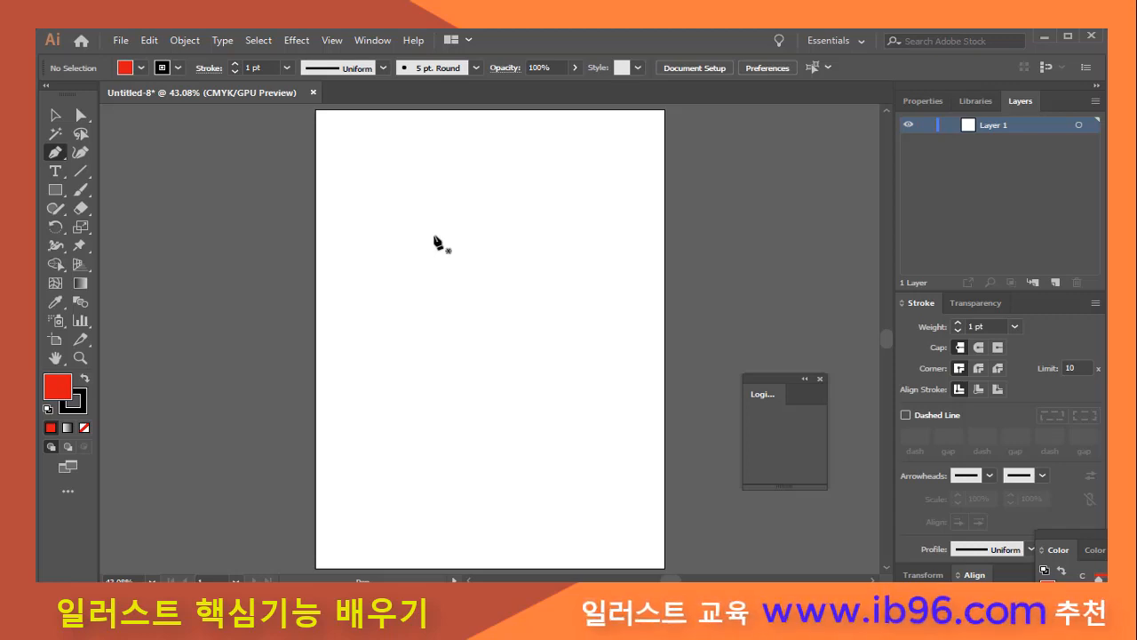
{"action": "left_click", "coordinate": [81, 358]}
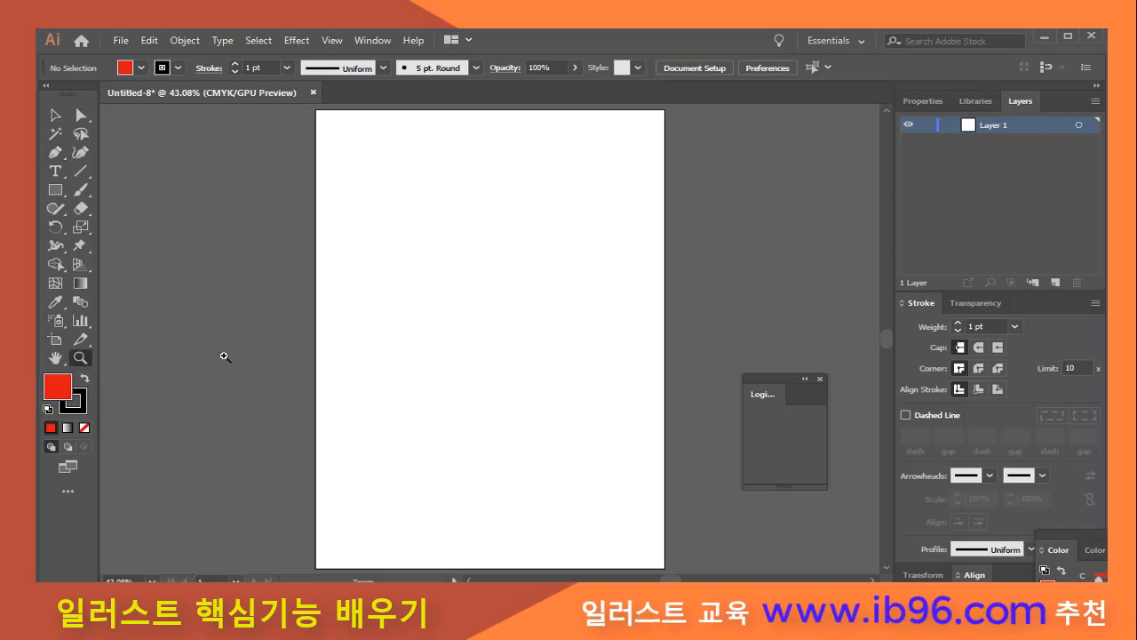
{"action": "left_click", "coordinate": [450, 274]}
{"action": "left_click", "coordinate": [513, 307]}
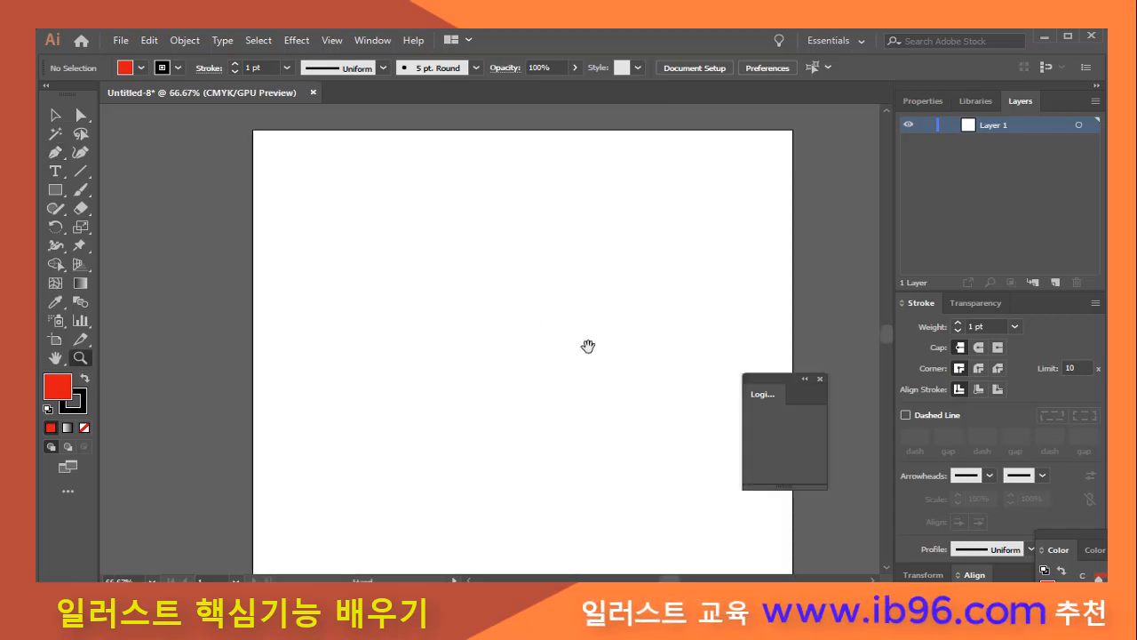
{"action": "left_click_drag", "start_coordinate": [586, 345], "coordinate": [535, 314]}
{"action": "left_click", "coordinate": [56, 152]}
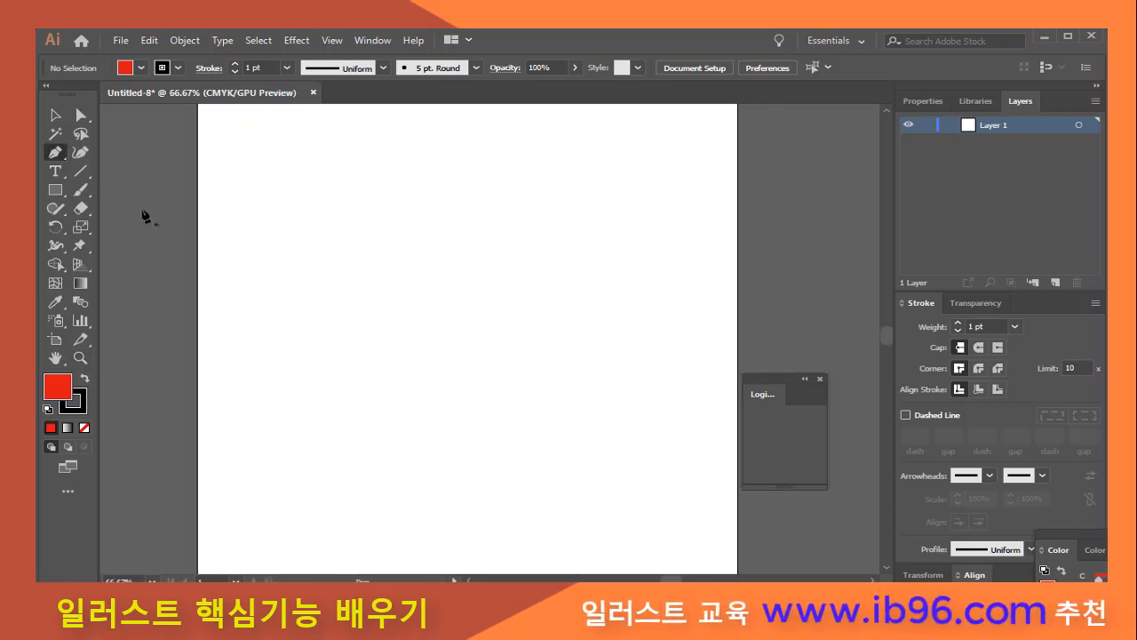
{"action": "left_click", "coordinate": [336, 279]}
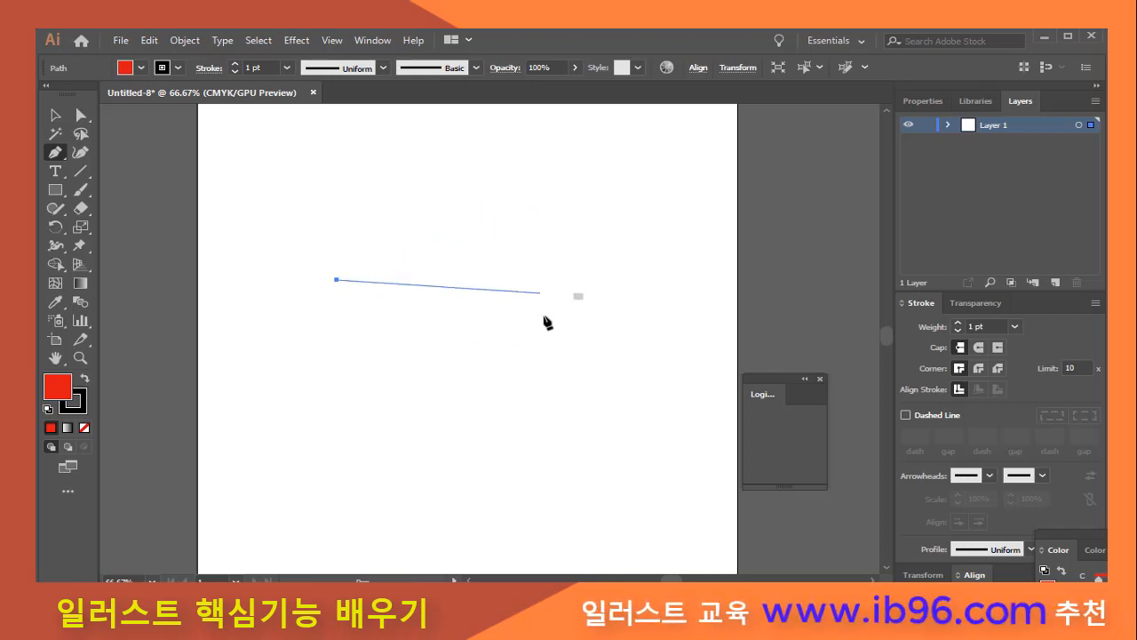
{"action": "mouse_move", "coordinate": [543, 316]}
{"action": "left_mouse_down"}
{"action": "mouse_move", "coordinate": [541, 374]}
{"action": "mouse_move", "coordinate": [571, 373]}
{"action": "mouse_move", "coordinate": [546, 325]}
{"action": "left_mouse_up"}
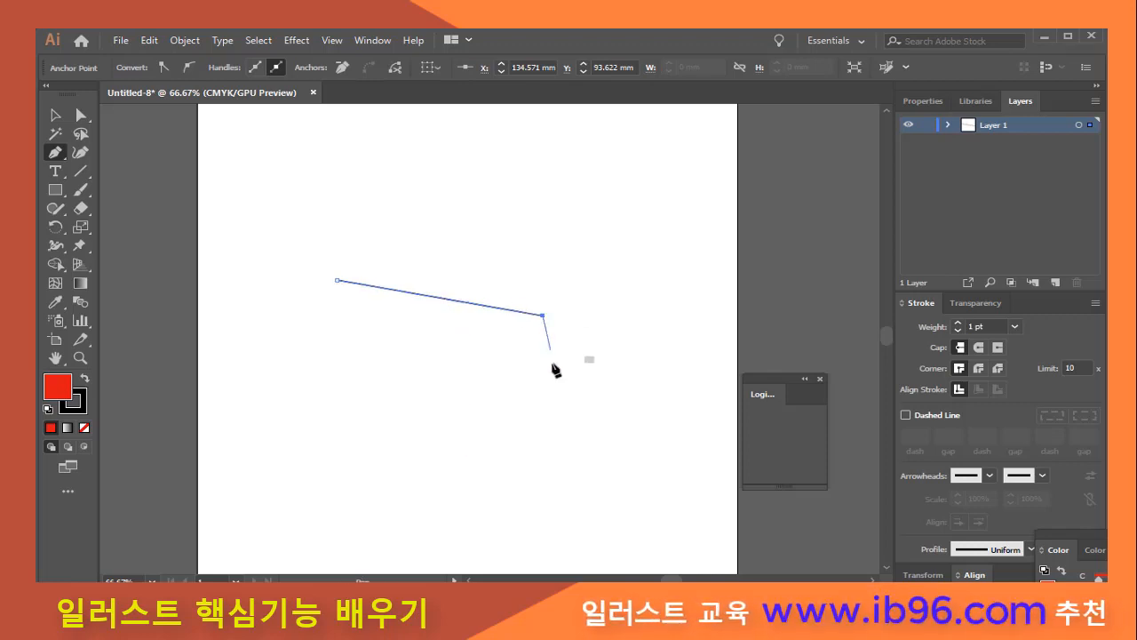
{"action": "left_click", "coordinate": [534, 443]}
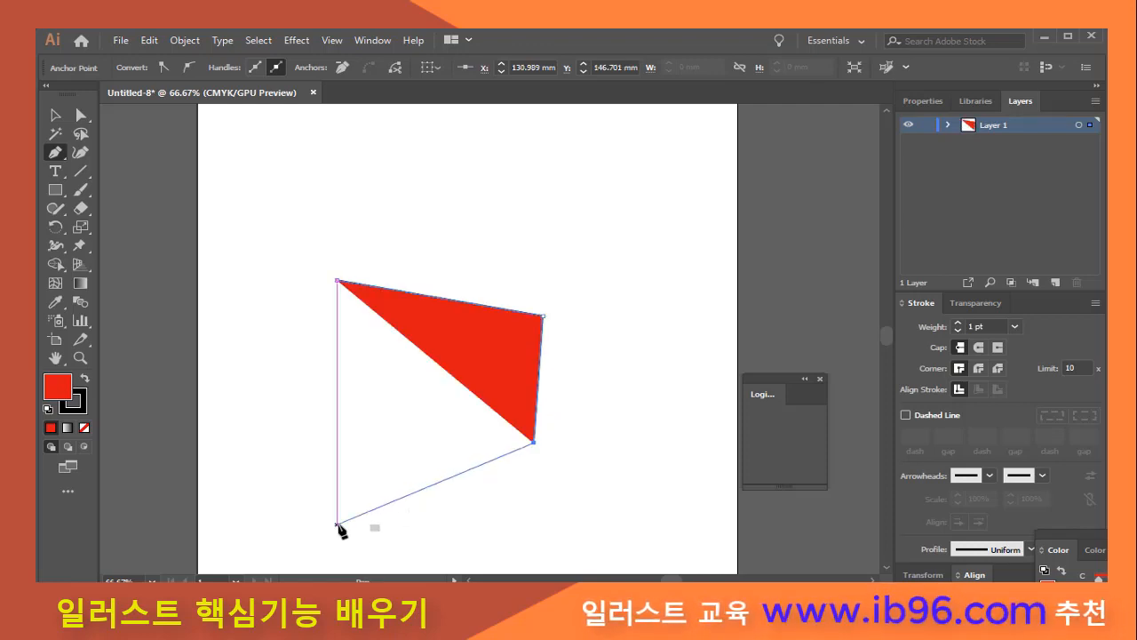
{"action": "left_click", "coordinate": [337, 523]}
{"action": "left_click", "coordinate": [458, 398]}
{"action": "left_click", "coordinate": [267, 401]}
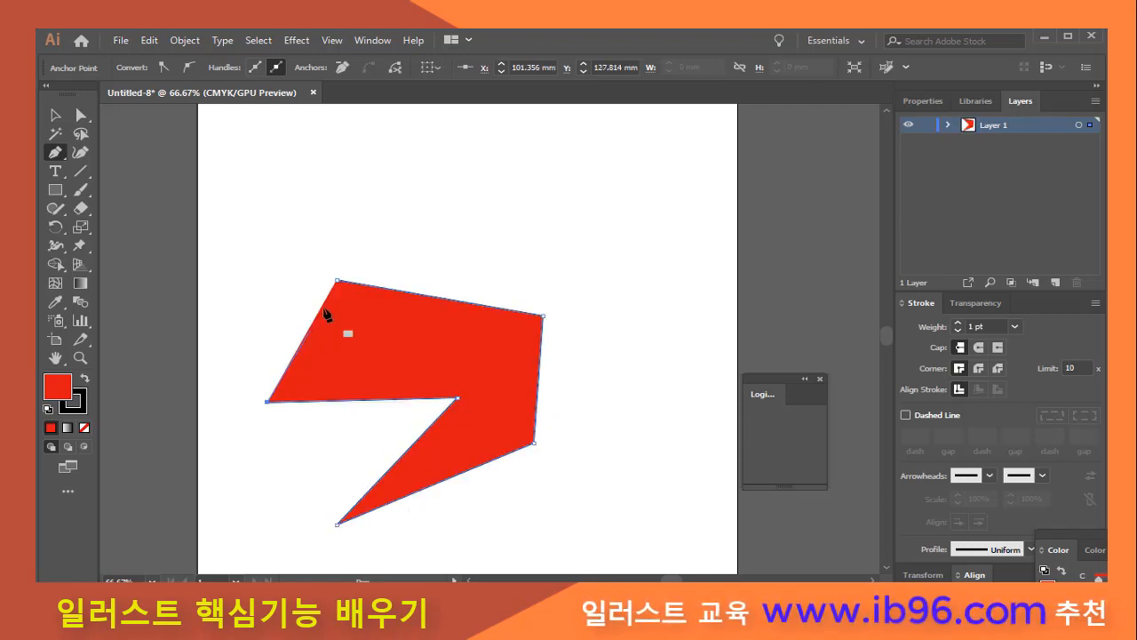
- Close the notched path at its first anchor point and move the red shape to the artboard's upper-left area
{"action": "left_click", "coordinate": [338, 281]}
{"action": "left_click", "coordinate": [268, 401]}
{"action": "left_click", "coordinate": [338, 282]}
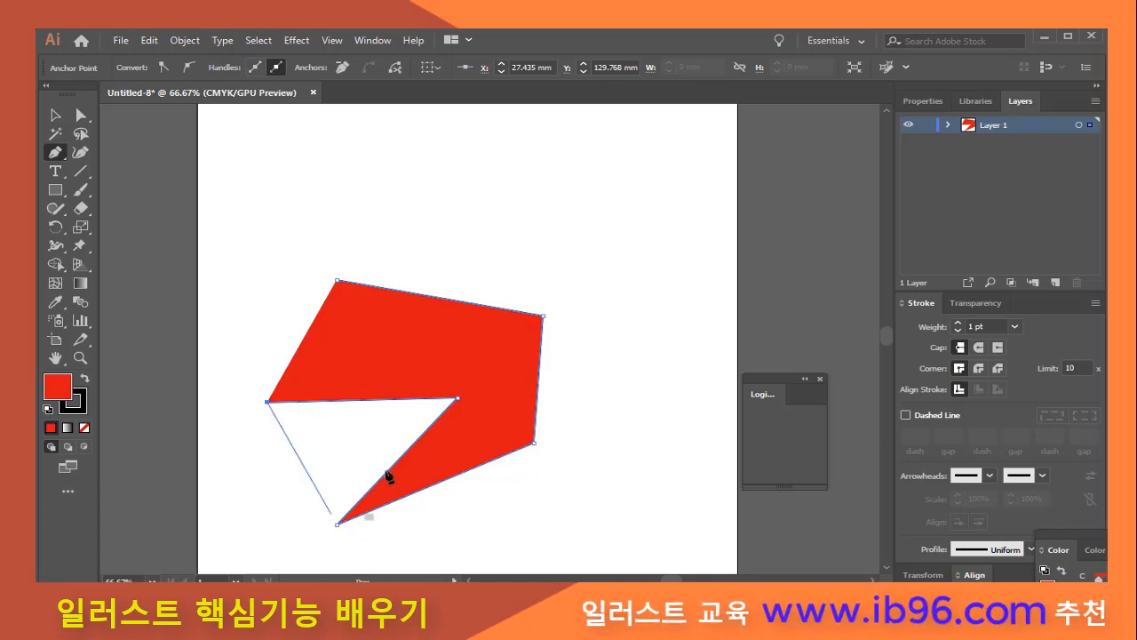
{"action": "left_click", "coordinate": [268, 402]}
{"action": "left_click", "coordinate": [337, 280]}
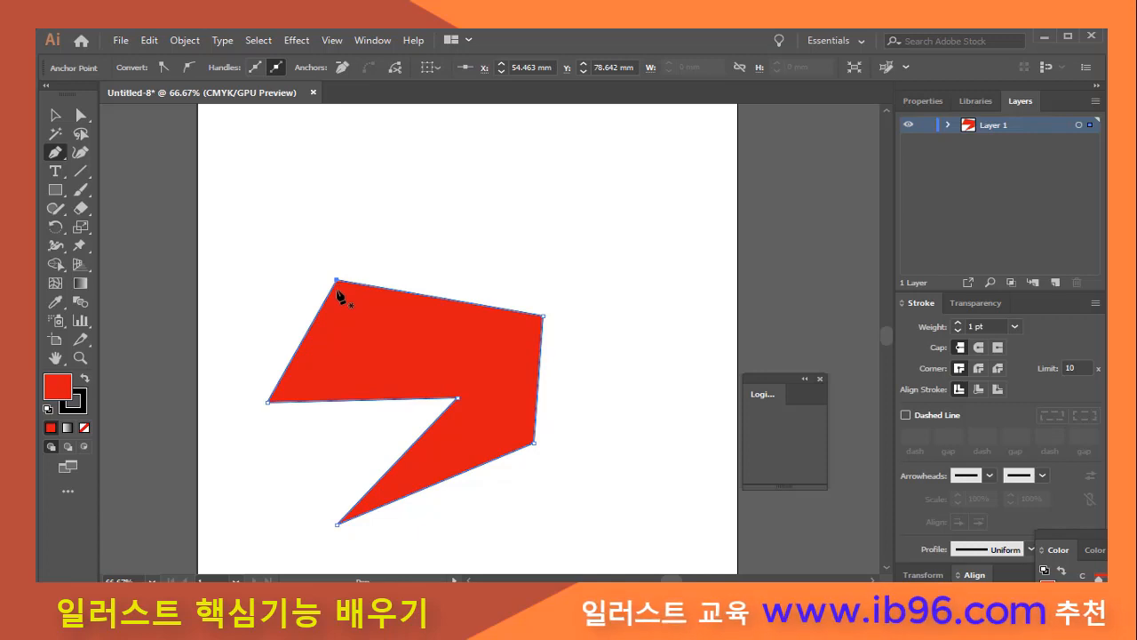
{"action": "left_click", "coordinate": [55, 114]}
{"action": "left_click_drag", "start_coordinate": [384, 340], "coordinate": [341, 180]}
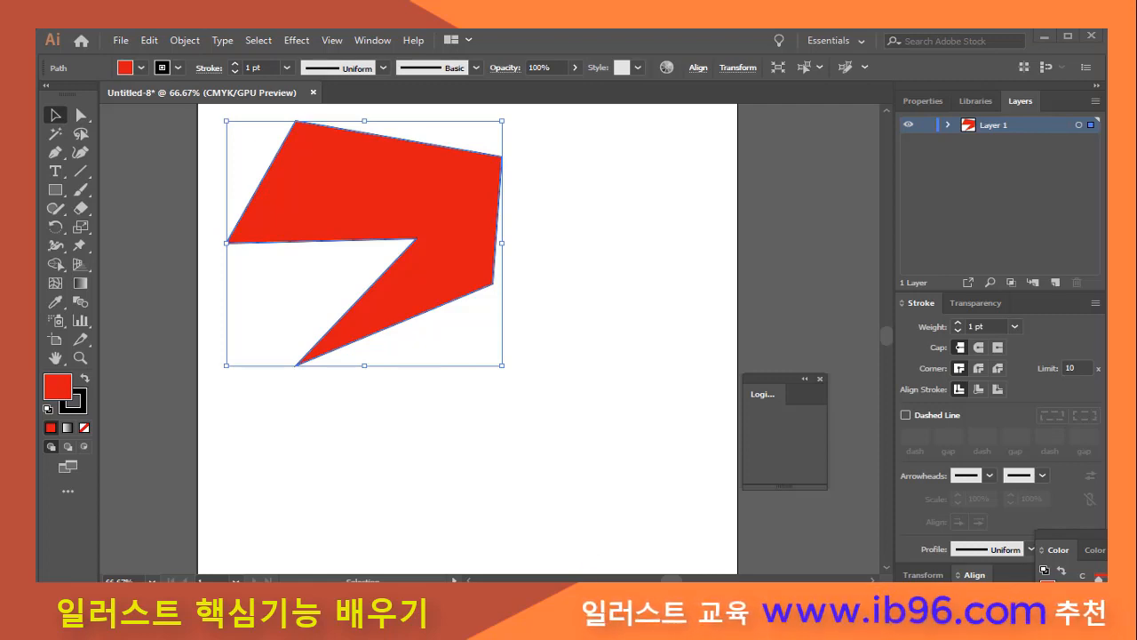
{"action": "mouse_move", "coordinate": [478, 454]}
{"action": "left_mouse_down"}
{"action": "mouse_move", "coordinate": [515, 432]}
{"action": "mouse_move", "coordinate": [668, 467]}
{"action": "mouse_move", "coordinate": [679, 494]}
{"action": "mouse_move", "coordinate": [567, 517]}
{"action": "left_mouse_up"}
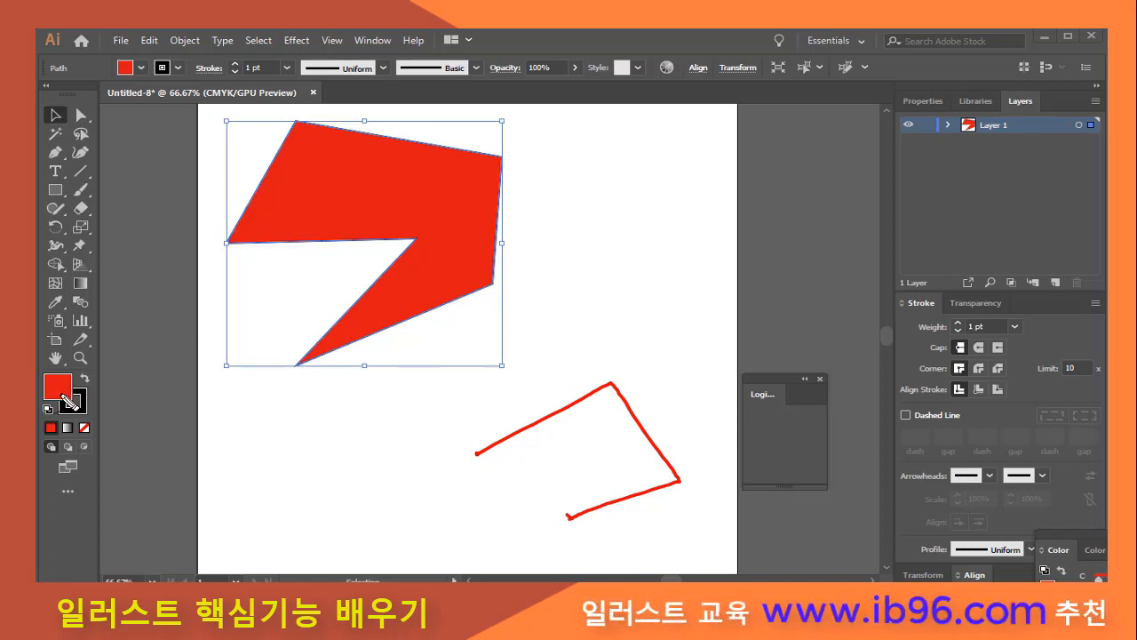
{"action": "left_click", "coordinate": [481, 457]}
{"action": "left_click_drag", "start_coordinate": [490, 460], "coordinate": [495, 462]}
{"action": "left_click", "coordinate": [510, 473]}
{"action": "left_click", "coordinate": [517, 481]}
{"action": "left_click", "coordinate": [555, 509]}
{"action": "left_click", "coordinate": [557, 518]}
{"action": "mouse_move", "coordinate": [64, 389]}
{"action": "left_mouse_down"}
{"action": "mouse_move", "coordinate": [100, 380]}
{"action": "mouse_move", "coordinate": [177, 419]}
{"action": "mouse_move", "coordinate": [122, 471]}
{"action": "mouse_move", "coordinate": [199, 475]}
{"action": "mouse_move", "coordinate": [203, 529]}
{"action": "mouse_move", "coordinate": [228, 469]}
{"action": "mouse_move", "coordinate": [354, 494]}
{"action": "left_mouse_up"}
{"action": "left_click_drag", "start_coordinate": [104, 492], "coordinate": [377, 493]}
{"action": "mouse_move", "coordinate": [239, 543]}
{"action": "left_mouse_down"}
{"action": "mouse_move", "coordinate": [213, 519]}
{"action": "mouse_move", "coordinate": [228, 542]}
{"action": "mouse_move", "coordinate": [273, 531]}
{"action": "mouse_move", "coordinate": [302, 552]}
{"action": "mouse_move", "coordinate": [348, 543]}
{"action": "left_mouse_up"}
{"action": "left_click_drag", "start_coordinate": [212, 558], "coordinate": [367, 556]}
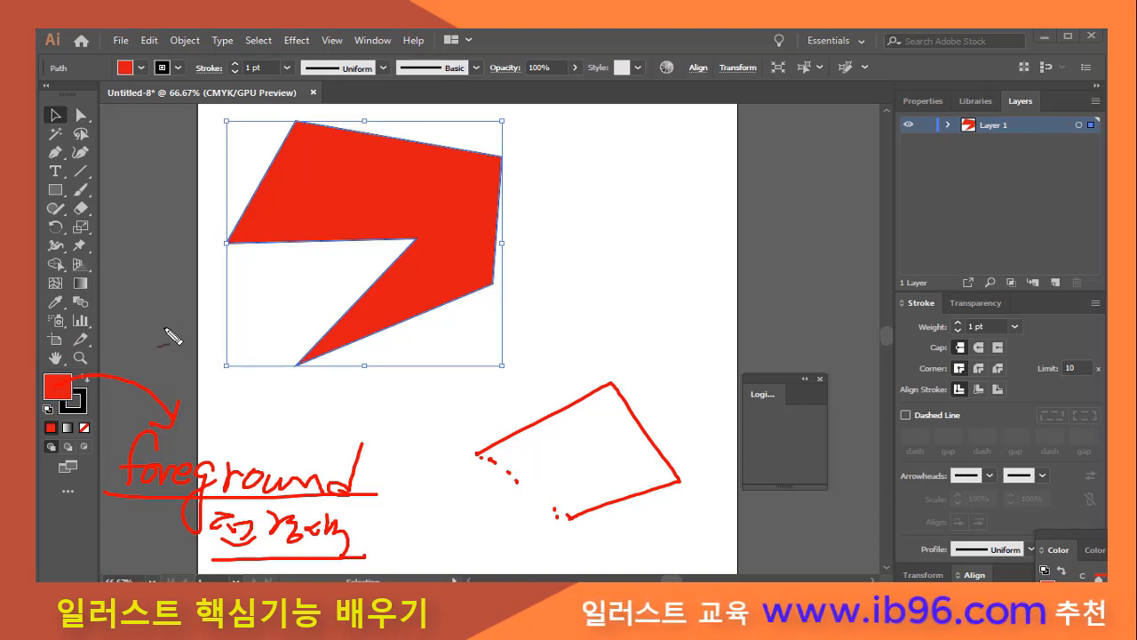
{"action": "left_click_drag", "start_coordinate": [160, 306], "coordinate": [108, 354]}
{"action": "left_click_drag", "start_coordinate": [116, 309], "coordinate": [151, 374]}
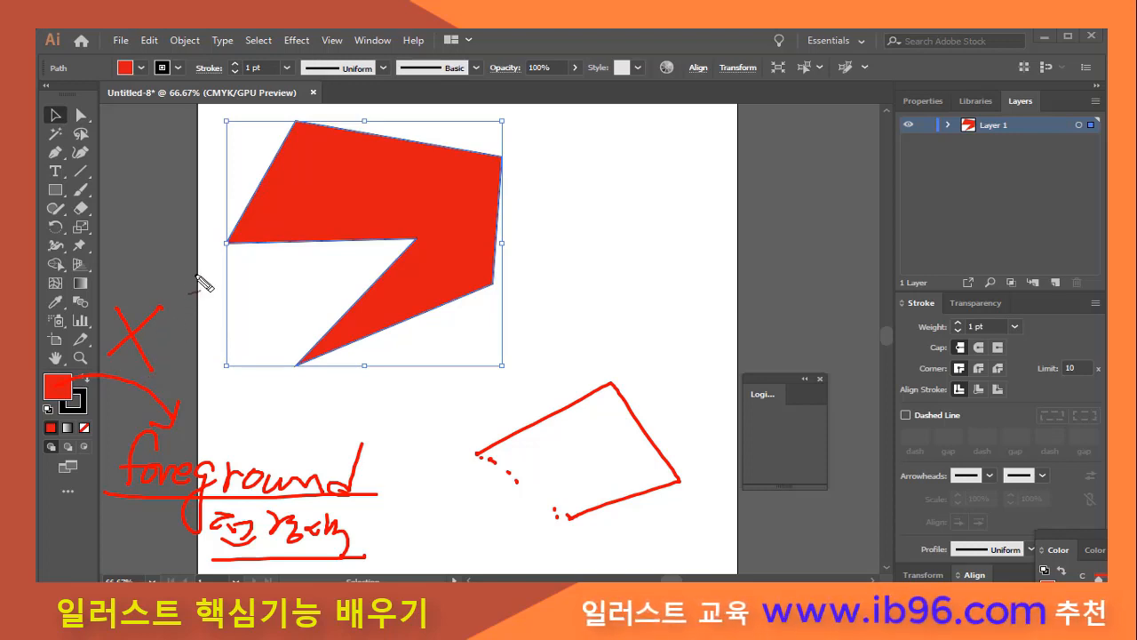
{"action": "mouse_move", "coordinate": [210, 297]}
{"action": "left_mouse_down"}
{"action": "mouse_move", "coordinate": [208, 261]}
{"action": "mouse_move", "coordinate": [190, 247]}
{"action": "mouse_move", "coordinate": [213, 262]}
{"action": "mouse_move", "coordinate": [188, 260]}
{"action": "mouse_move", "coordinate": [168, 288]}
{"action": "left_mouse_up"}
{"action": "mouse_move", "coordinate": [183, 234]}
{"action": "left_mouse_down"}
{"action": "mouse_move", "coordinate": [168, 241]}
{"action": "mouse_move", "coordinate": [178, 296]}
{"action": "left_mouse_up"}
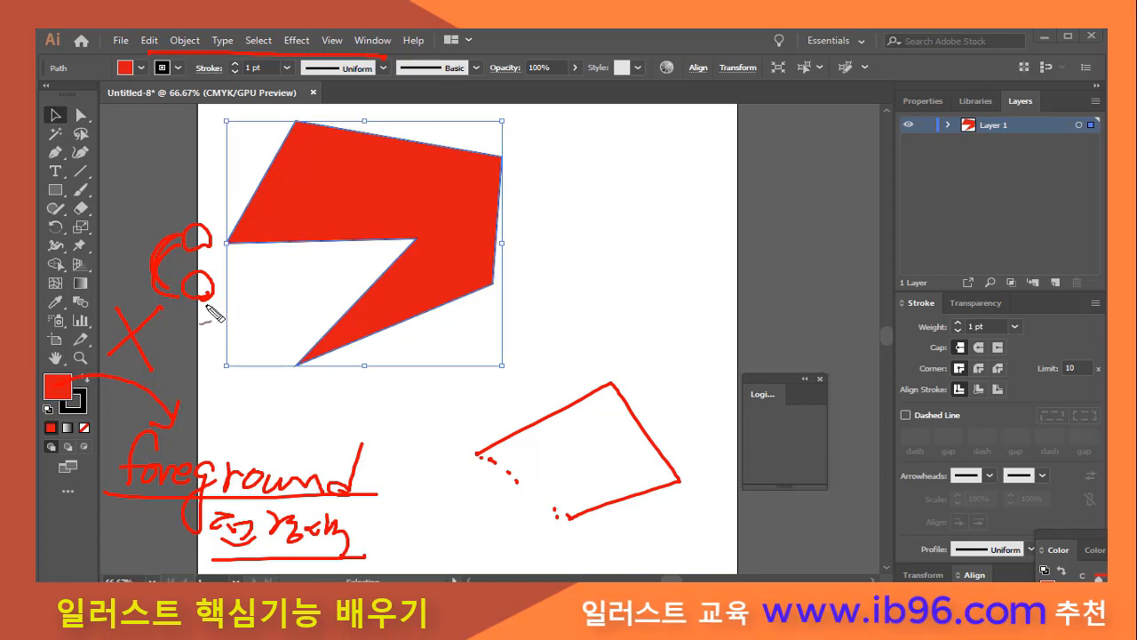
{"action": "mouse_move", "coordinate": [189, 300]}
{"action": "left_mouse_down"}
{"action": "mouse_move", "coordinate": [221, 304]}
{"action": "mouse_move", "coordinate": [193, 313]}
{"action": "left_mouse_up"}
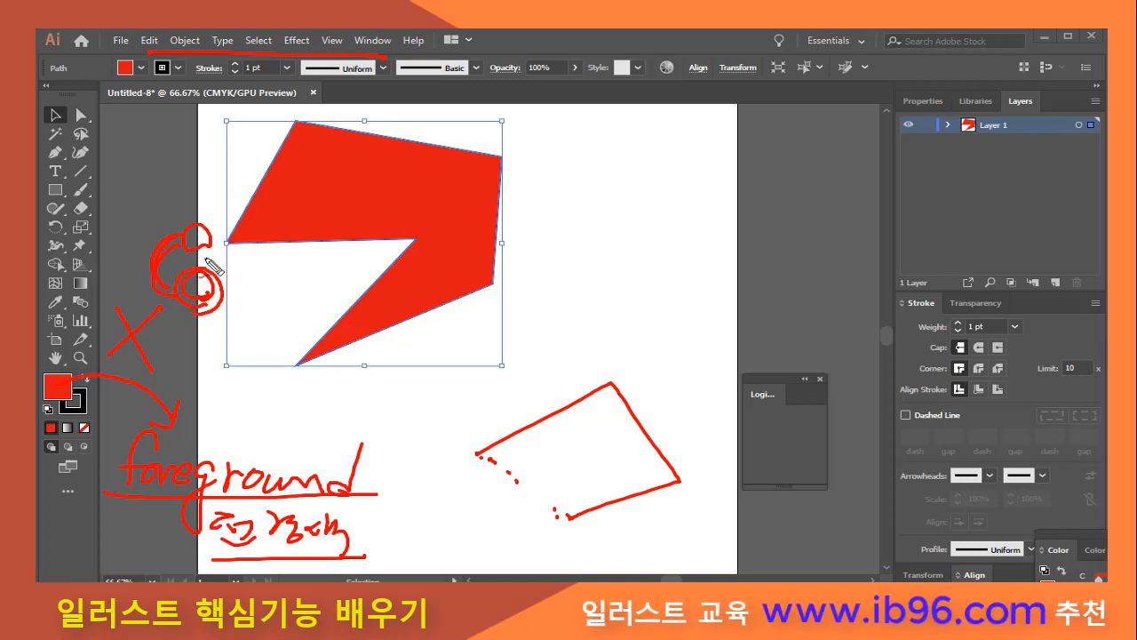
{"action": "left_click_drag", "start_coordinate": [210, 248], "coordinate": [199, 254]}
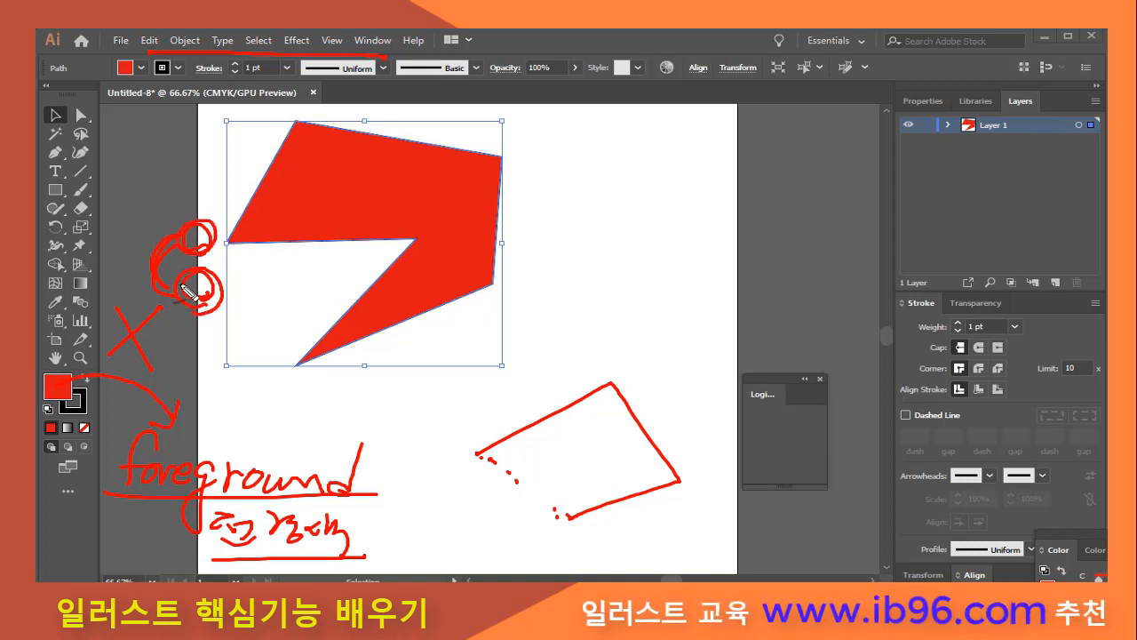
{"action": "left_click_drag", "start_coordinate": [183, 313], "coordinate": [240, 311]}
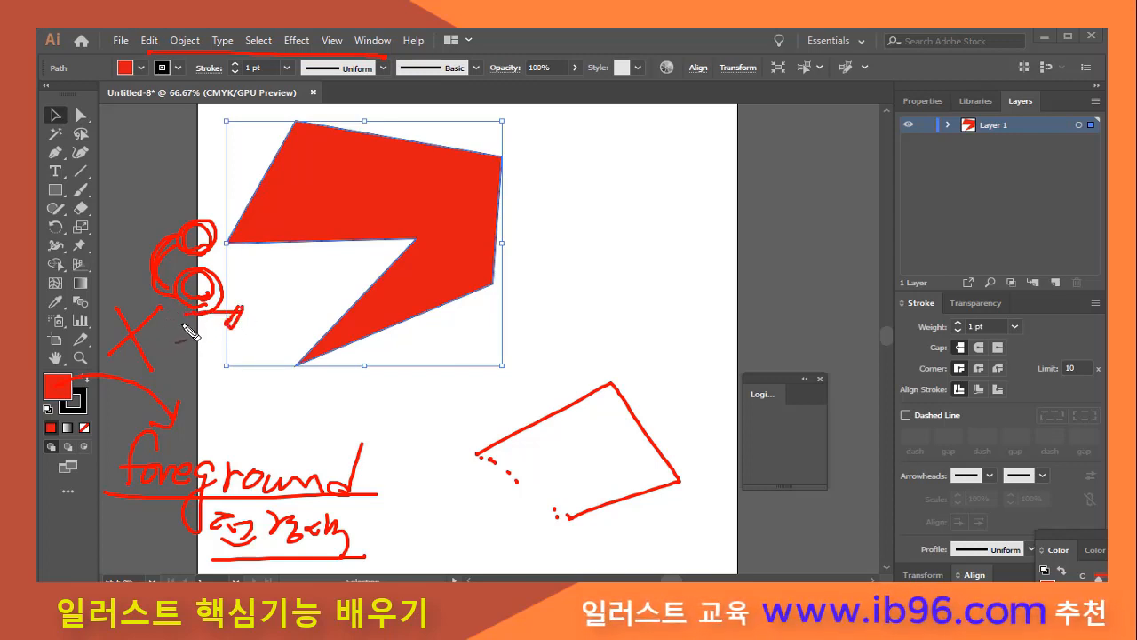
{"action": "left_click_drag", "start_coordinate": [240, 322], "coordinate": [182, 333]}
{"action": "mouse_move", "coordinate": [169, 324]}
{"action": "left_mouse_down"}
{"action": "mouse_move", "coordinate": [169, 275]}
{"action": "mouse_move", "coordinate": [217, 272]}
{"action": "mouse_move", "coordinate": [241, 290]}
{"action": "mouse_move", "coordinate": [231, 325]}
{"action": "left_mouse_up"}
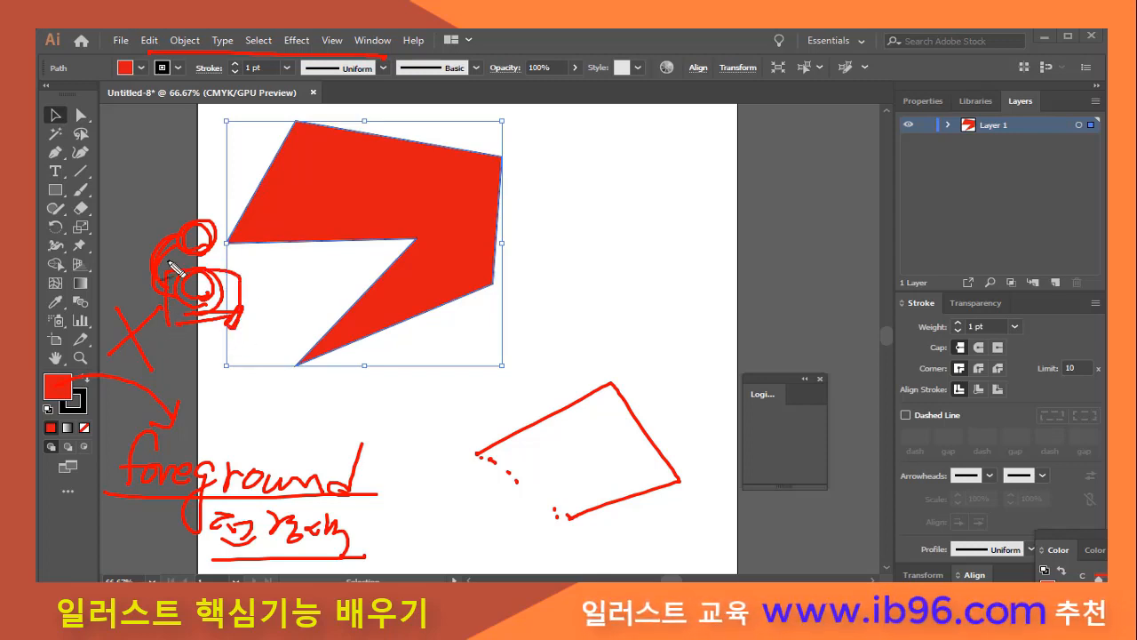
{"action": "mouse_move", "coordinate": [174, 269]}
{"action": "left_mouse_down"}
{"action": "mouse_move", "coordinate": [228, 263]}
{"action": "mouse_move", "coordinate": [230, 210]}
{"action": "mouse_move", "coordinate": [203, 211]}
{"action": "mouse_move", "coordinate": [186, 246]}
{"action": "left_mouse_up"}
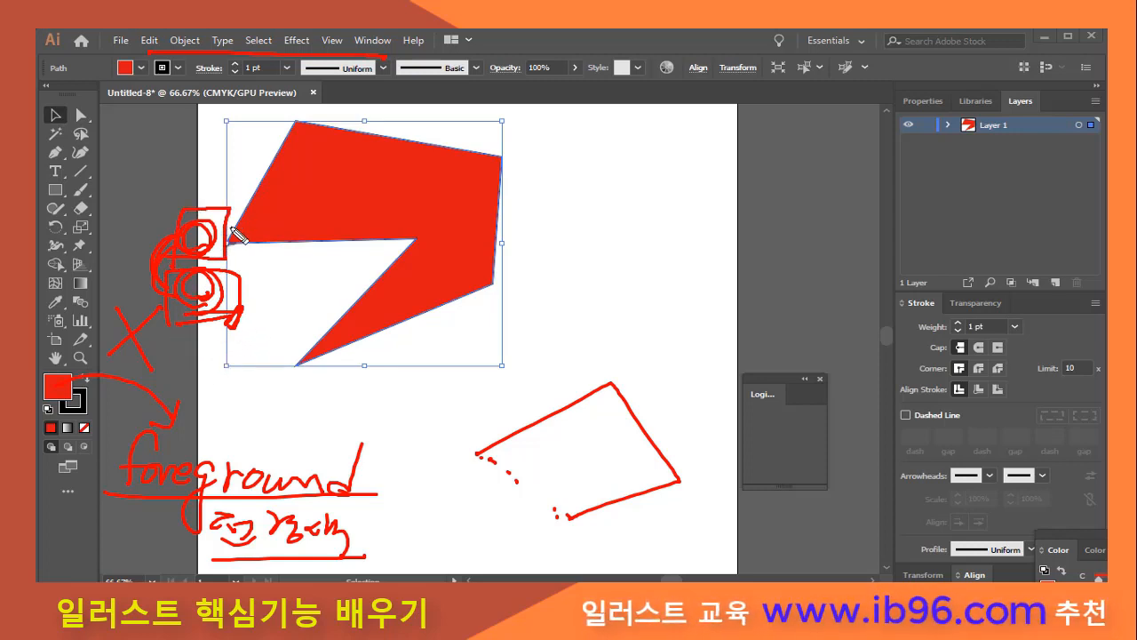
{"action": "left_click_drag", "start_coordinate": [212, 310], "coordinate": [231, 357]}
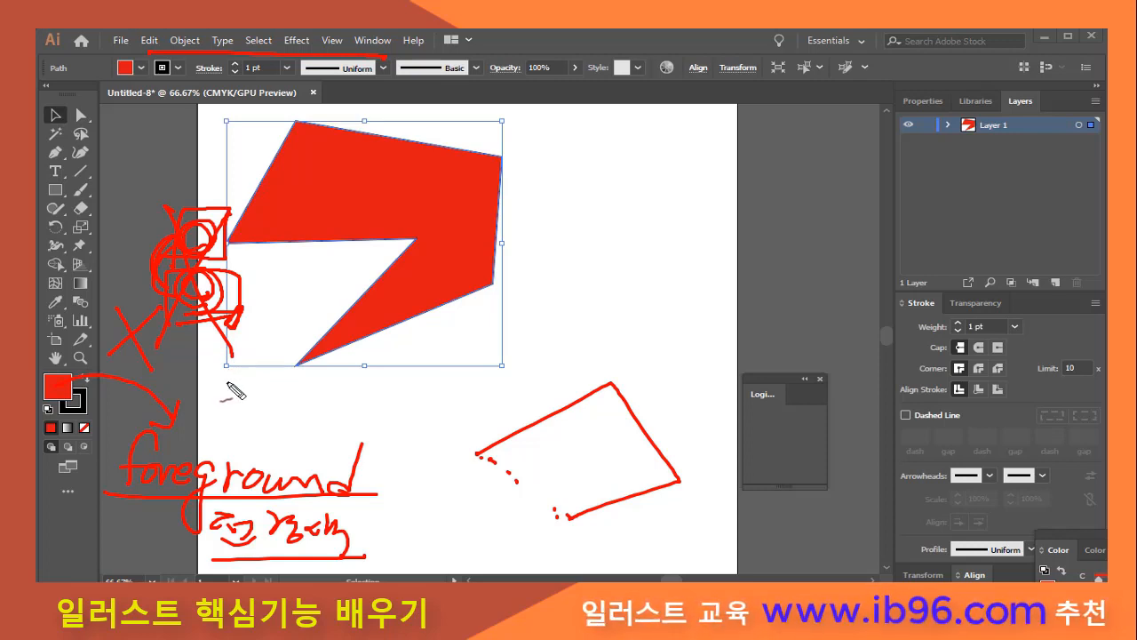
{"action": "left_click_drag", "start_coordinate": [509, 481], "coordinate": [563, 511]}
{"action": "left_click_drag", "start_coordinate": [500, 452], "coordinate": [503, 462]}
{"action": "left_click_drag", "start_coordinate": [510, 444], "coordinate": [524, 475]}
{"action": "left_click_drag", "start_coordinate": [543, 428], "coordinate": [532, 469]}
{"action": "mouse_move", "coordinate": [565, 417]}
{"action": "left_mouse_down"}
{"action": "mouse_move", "coordinate": [550, 478]}
{"action": "mouse_move", "coordinate": [571, 484]}
{"action": "left_mouse_up"}
{"action": "left_click_drag", "start_coordinate": [608, 409], "coordinate": [590, 487]}
{"action": "left_click_drag", "start_coordinate": [625, 432], "coordinate": [613, 478]}
{"action": "mouse_move", "coordinate": [643, 452]}
{"action": "left_mouse_down"}
{"action": "mouse_move", "coordinate": [635, 491]}
{"action": "mouse_move", "coordinate": [654, 490]}
{"action": "left_mouse_up"}
{"action": "left_click_drag", "start_coordinate": [560, 518], "coordinate": [569, 517]}
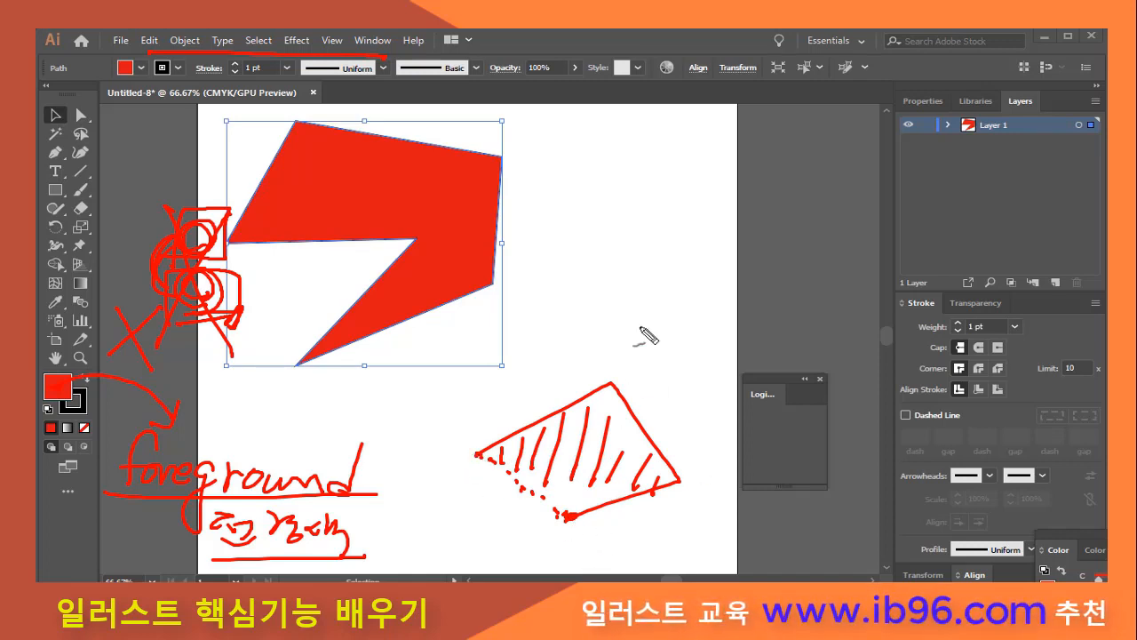
{"action": "mouse_move", "coordinate": [653, 188]}
{"action": "left_mouse_down"}
{"action": "mouse_move", "coordinate": [511, 271]}
{"action": "mouse_move", "coordinate": [732, 275]}
{"action": "left_mouse_up"}
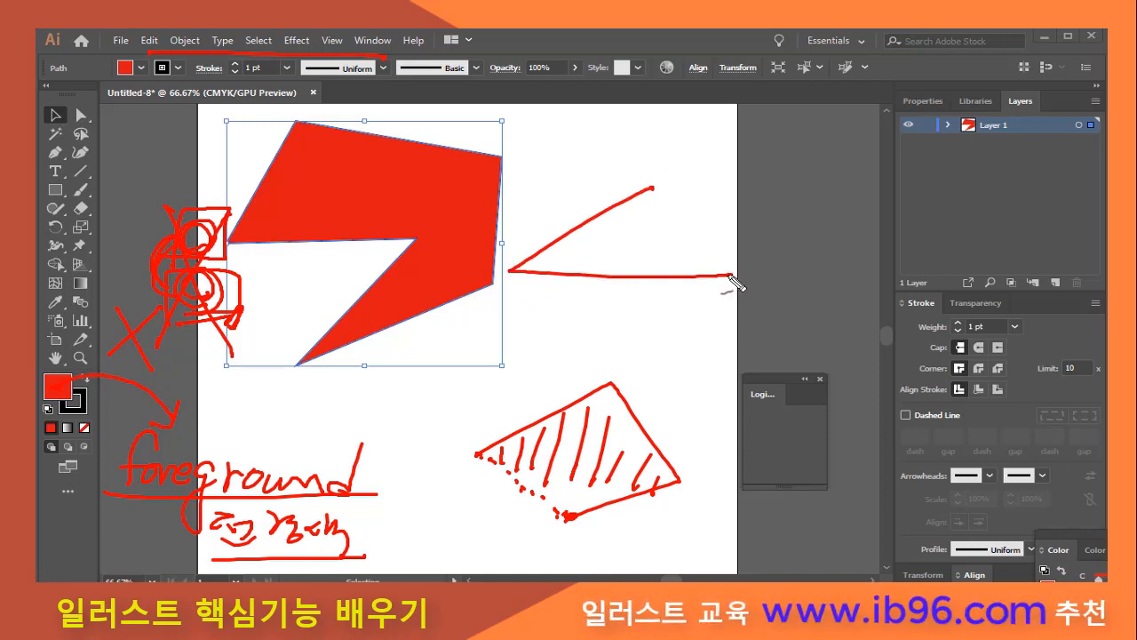
{"action": "left_click_drag", "start_coordinate": [731, 275], "coordinate": [656, 187]}
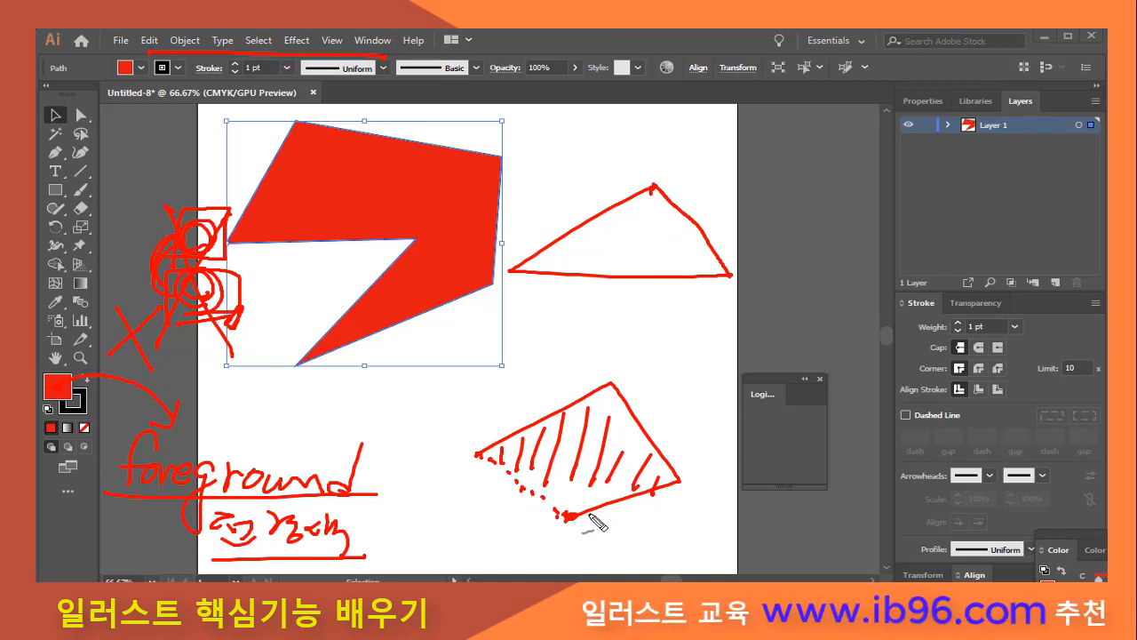
{"action": "key", "text": "Escape"}
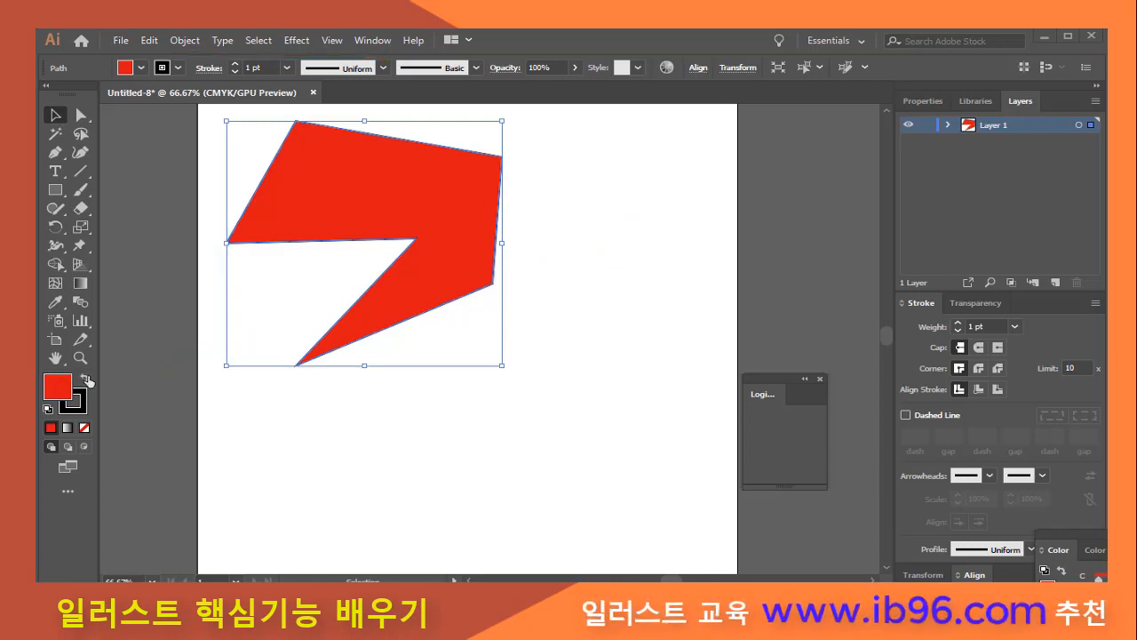
- Draw a smaller closed six-point notched shape below and to the right of the first one with the Pen tool
{"action": "left_click", "coordinate": [55, 152]}
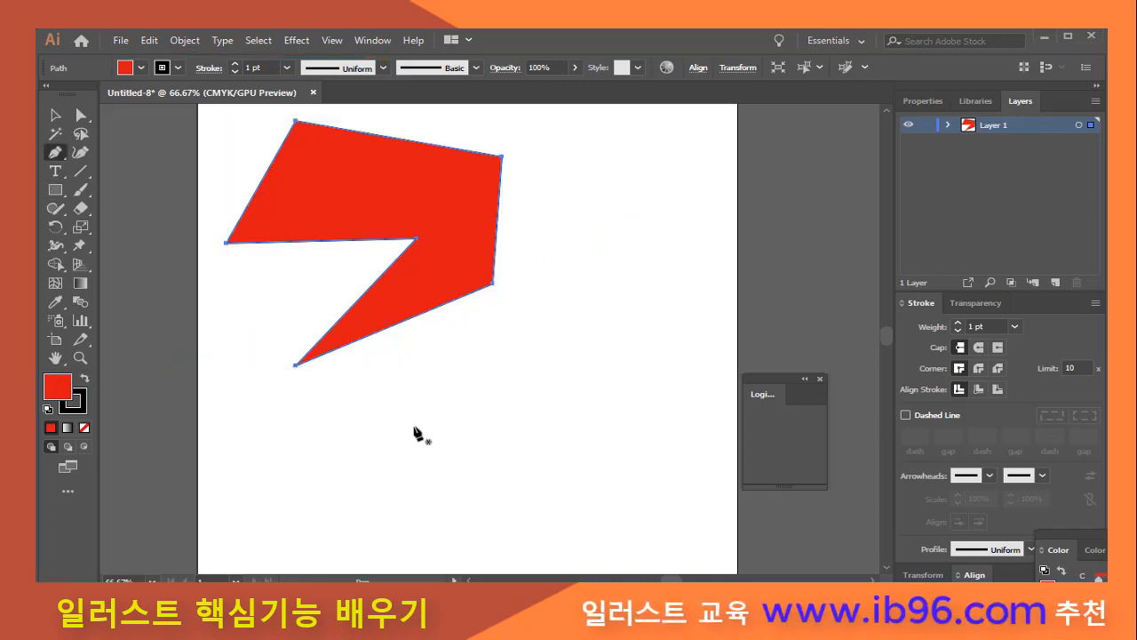
{"action": "left_click", "coordinate": [440, 422]}
{"action": "left_click", "coordinate": [519, 359]}
{"action": "left_click", "coordinate": [611, 391]}
{"action": "left_click", "coordinate": [627, 469]}
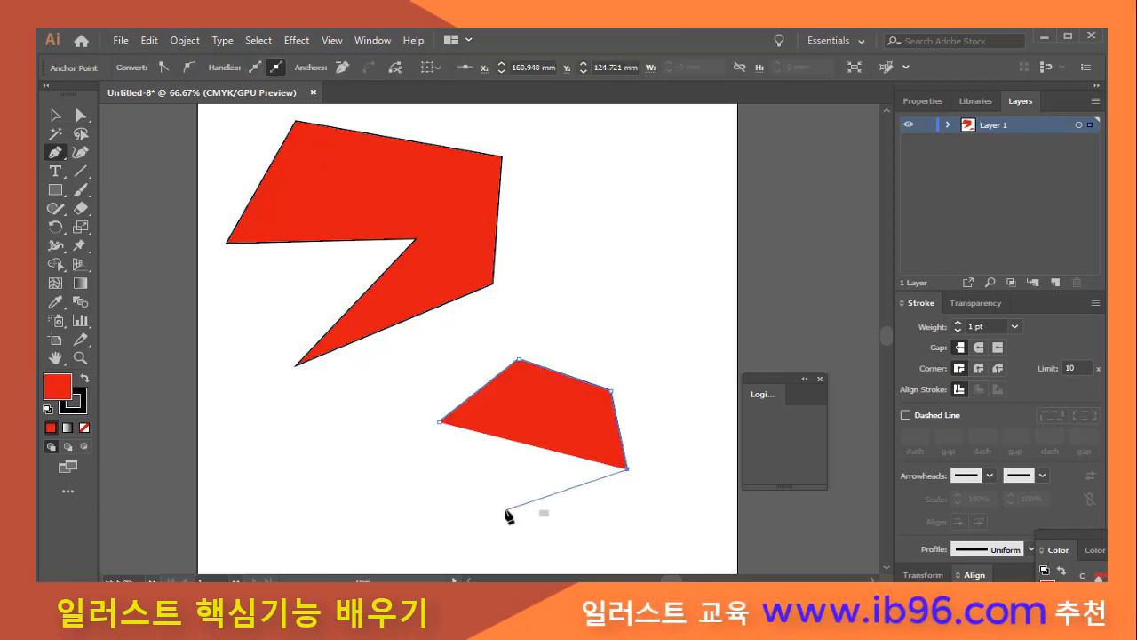
{"action": "left_click", "coordinate": [505, 511]}
{"action": "left_click", "coordinate": [535, 434]}
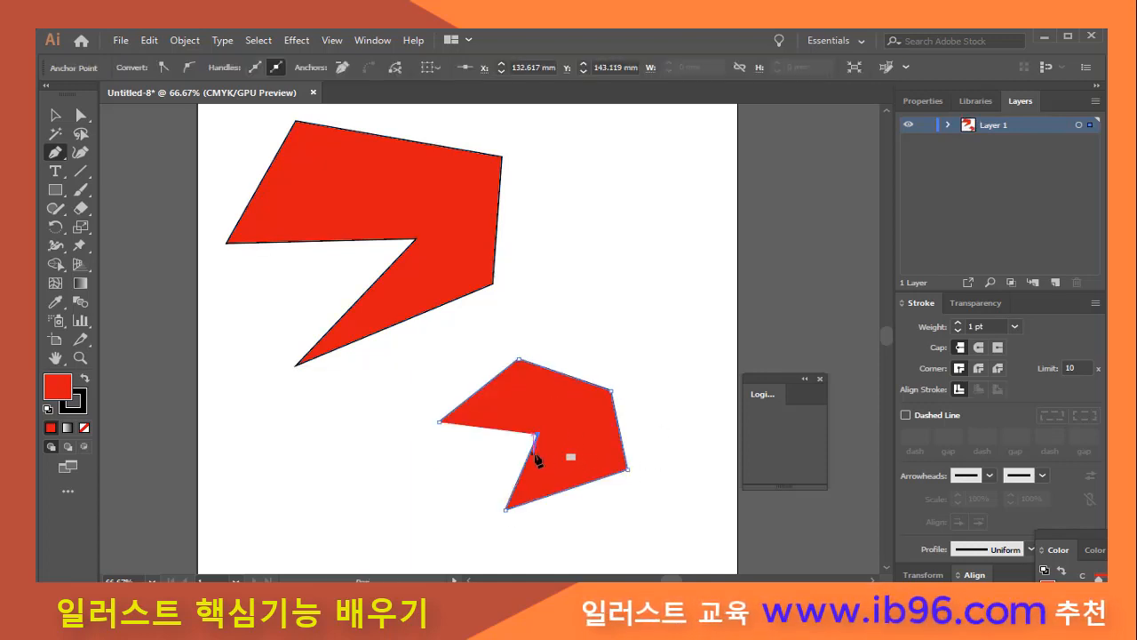
{"action": "left_click", "coordinate": [440, 424]}
{"action": "left_click", "coordinate": [440, 424]}
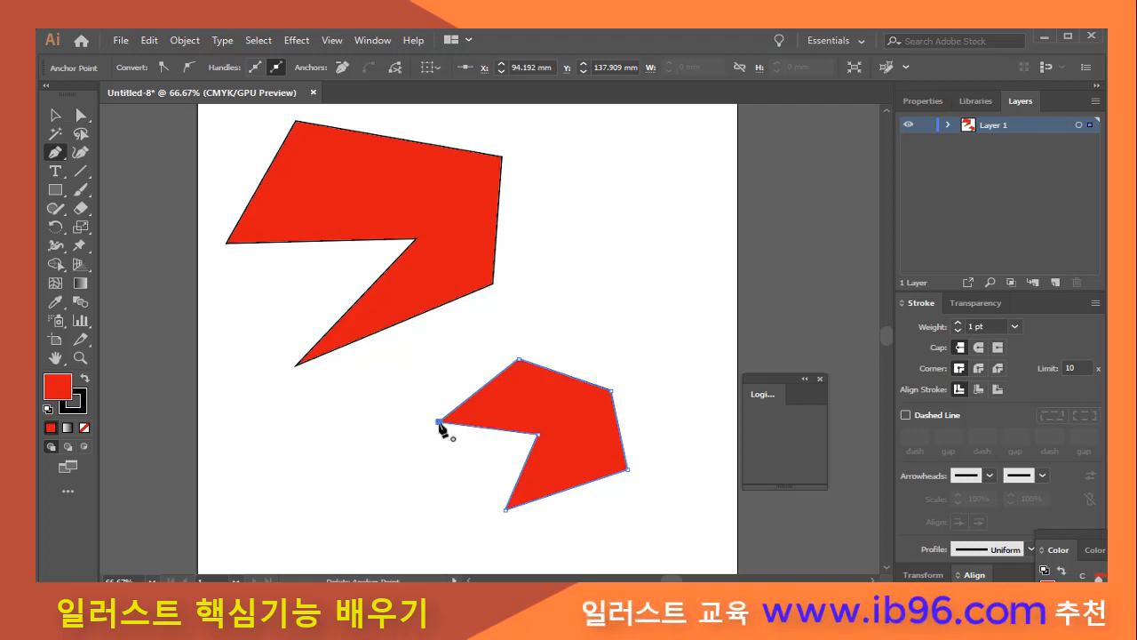
{"action": "left_click_drag", "start_coordinate": [537, 434], "coordinate": [505, 447]}
{"action": "left_click", "coordinate": [439, 422]}
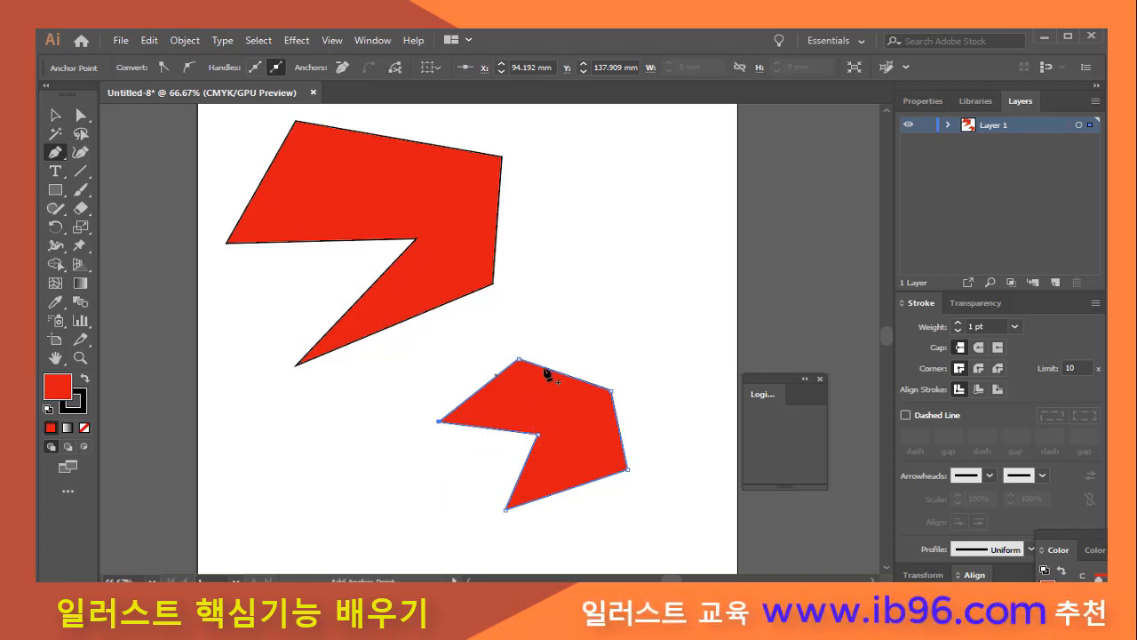
- Deselect the smaller notched shape and make the Pen tool active again
{"action": "left_click", "coordinate": [54, 121]}
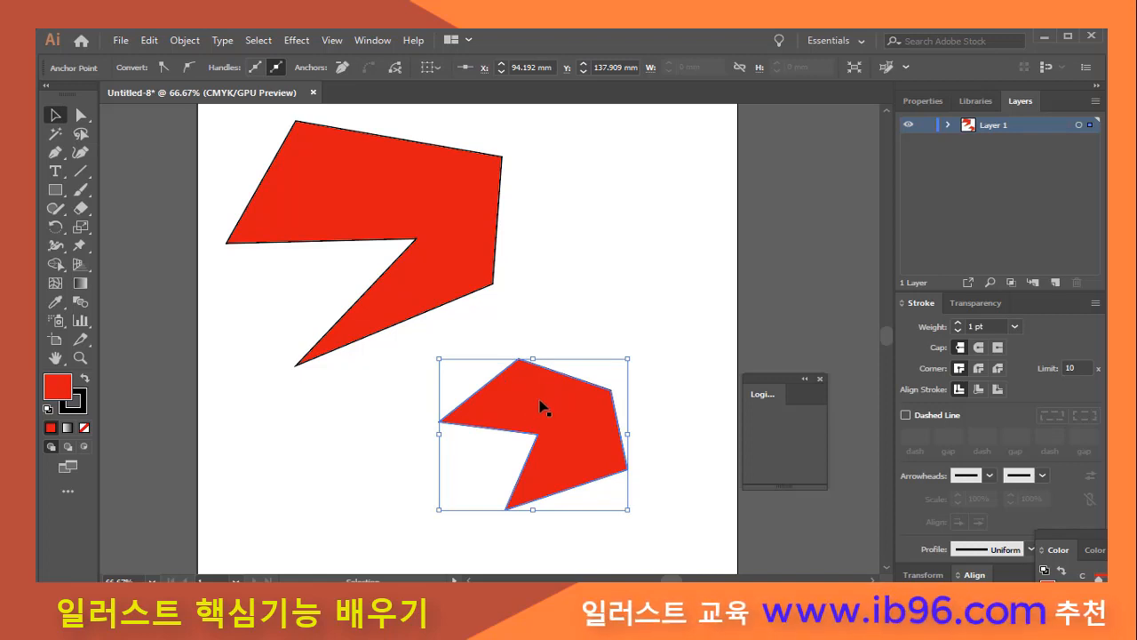
{"action": "left_click", "coordinate": [377, 416]}
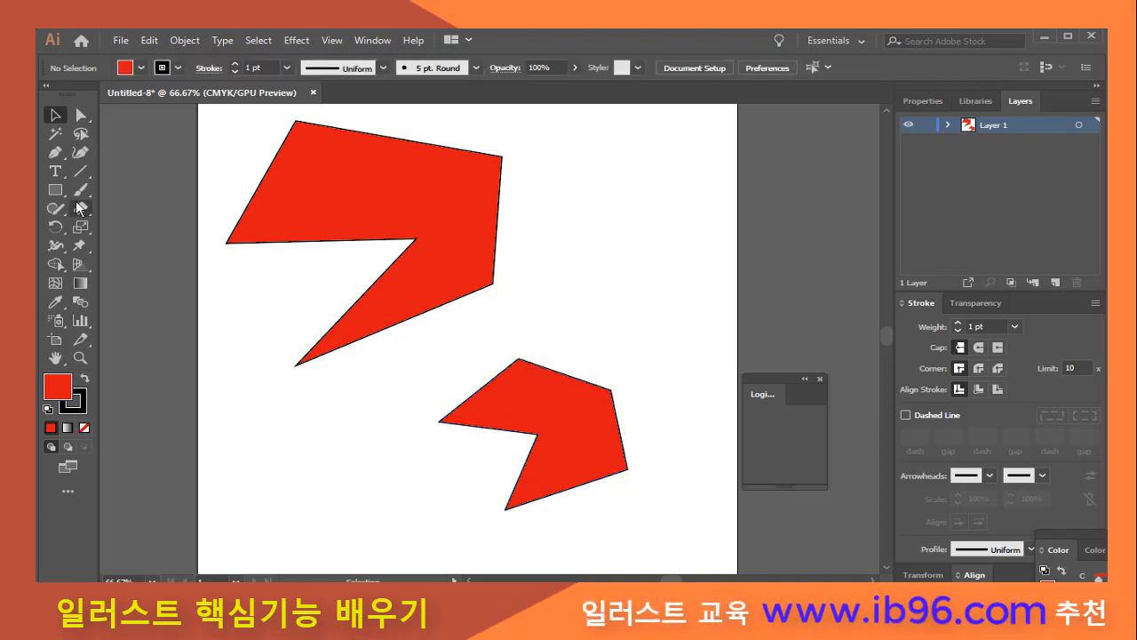
{"action": "key", "text": "p"}
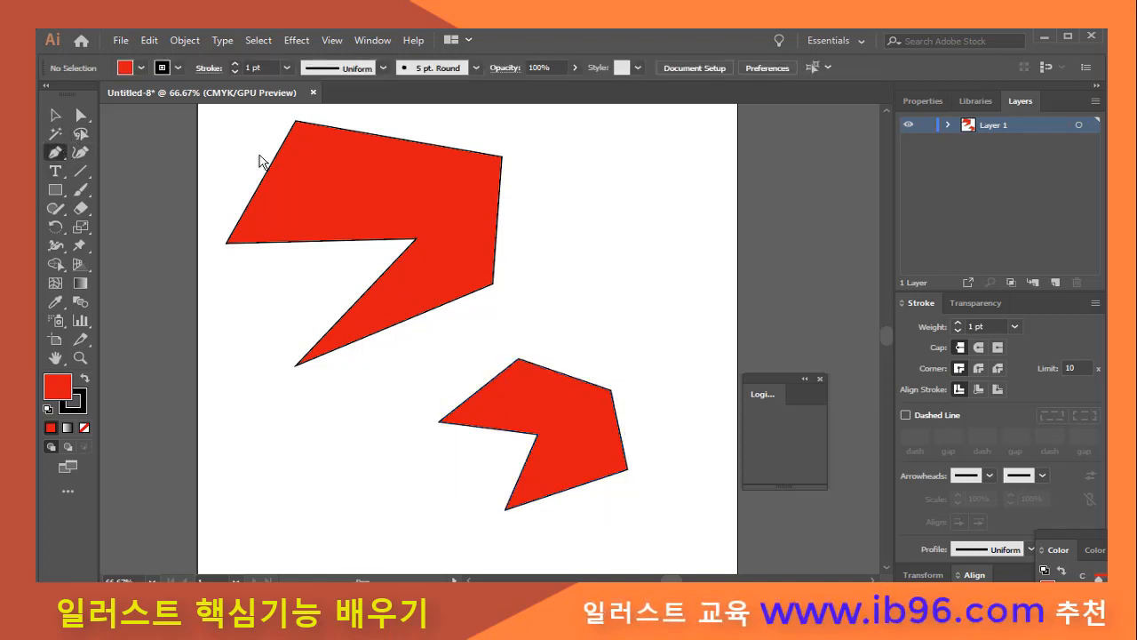
- Draw a small closed seven-point notched shape in the artboard's upper-right area with the Pen tool, and deselect it
{"action": "left_click", "coordinate": [616, 165]}
{"action": "left_click", "coordinate": [661, 138]}
{"action": "left_click", "coordinate": [685, 209]}
{"action": "left_click", "coordinate": [604, 262]}
{"action": "left_click", "coordinate": [557, 223]}
{"action": "left_click", "coordinate": [638, 207]}
{"action": "left_click", "coordinate": [544, 163]}
{"action": "left_click", "coordinate": [616, 164]}
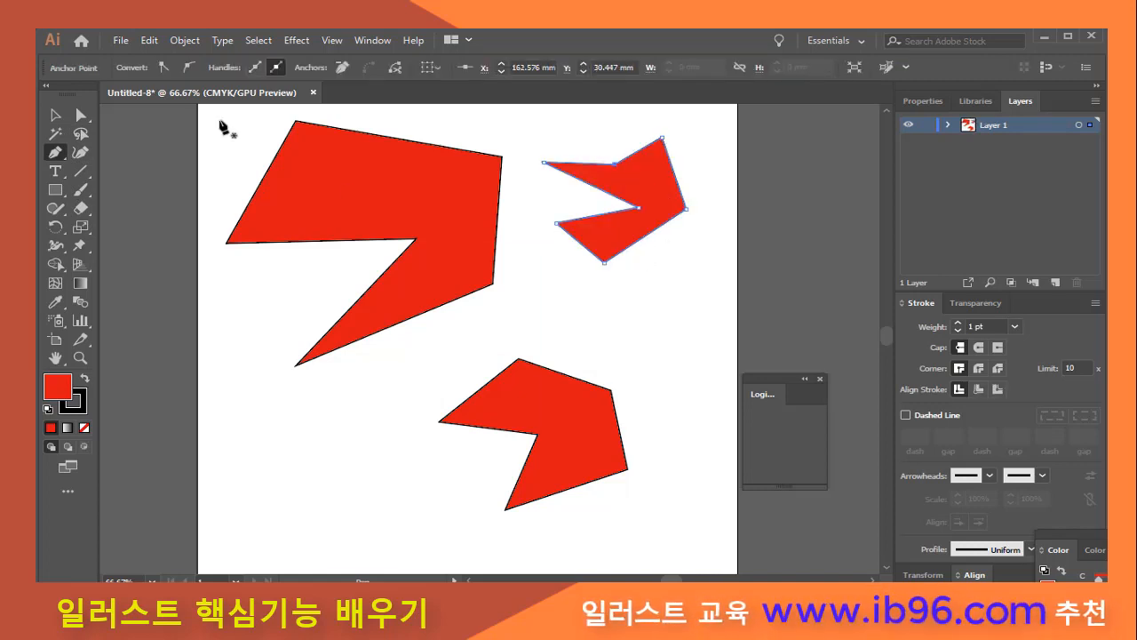
{"action": "left_click", "coordinate": [51, 118]}
{"action": "left_click", "coordinate": [309, 436]}
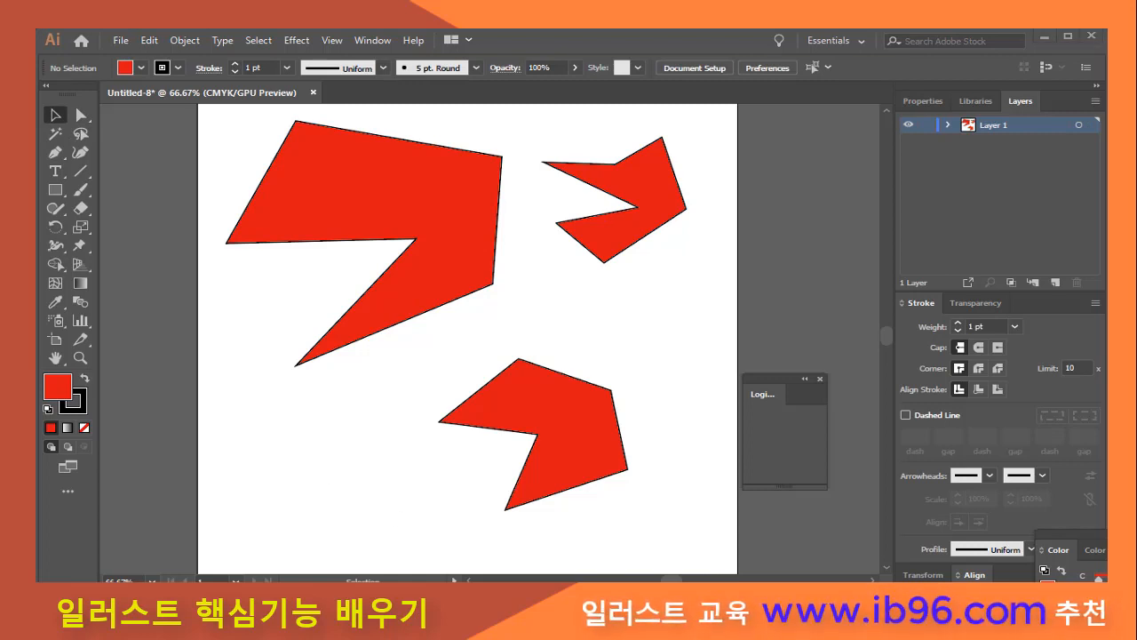
{"action": "mouse_move", "coordinate": [591, 256]}
{"action": "left_mouse_down"}
{"action": "mouse_move", "coordinate": [472, 359]}
{"action": "mouse_move", "coordinate": [373, 467]}
{"action": "mouse_move", "coordinate": [327, 480]}
{"action": "mouse_move", "coordinate": [331, 456]}
{"action": "mouse_move", "coordinate": [357, 493]}
{"action": "left_mouse_up"}
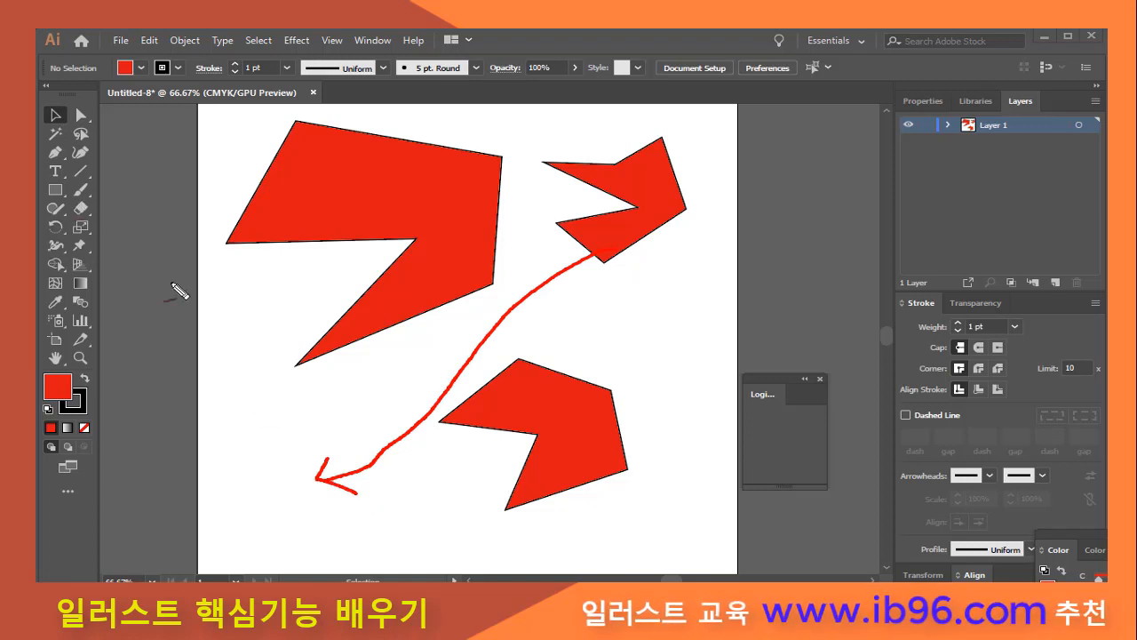
{"action": "key", "text": "Escape"}
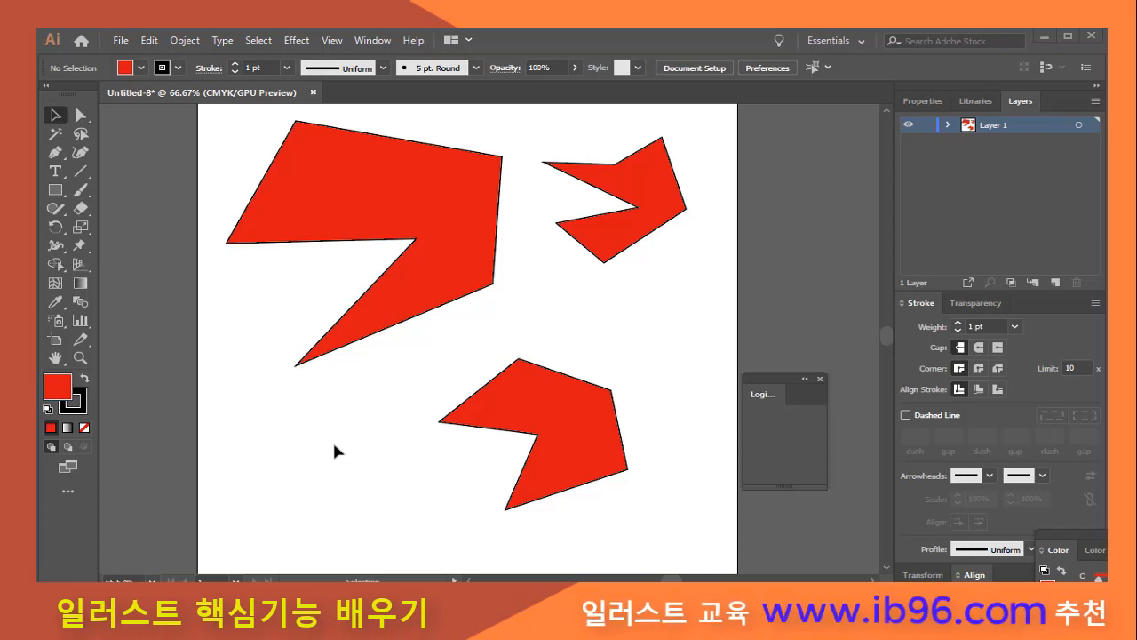
- Select the small seven-point shape in the artboard's upper-right area with the Selection tool to show its bounding box
{"action": "left_click", "coordinate": [635, 216]}
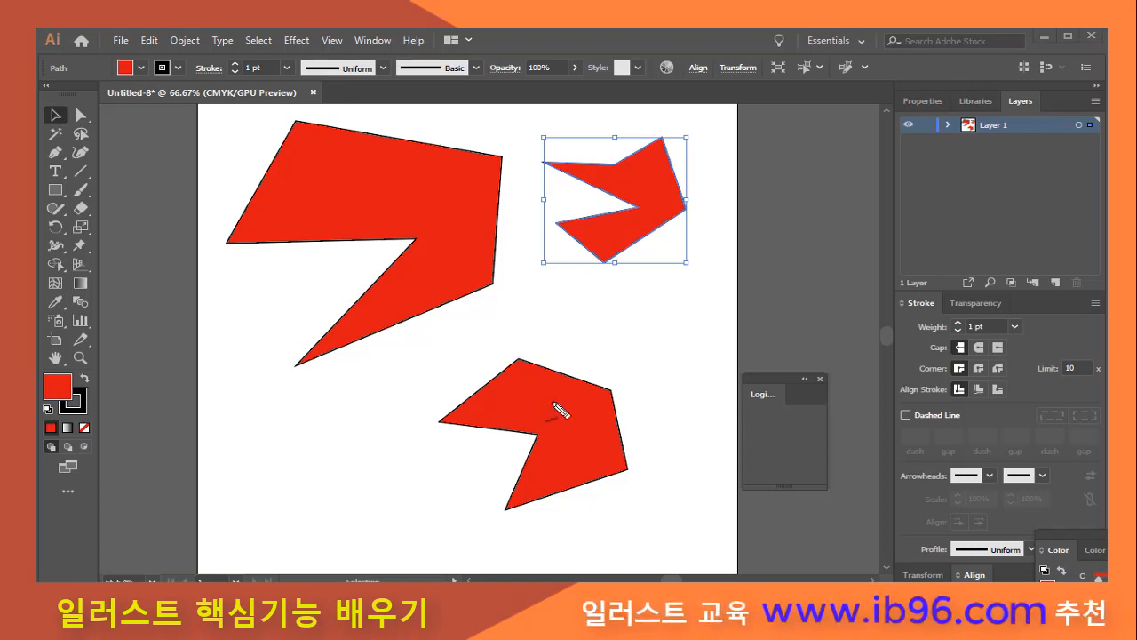
{"action": "mouse_move", "coordinate": [536, 299]}
{"action": "left_mouse_down"}
{"action": "mouse_move", "coordinate": [528, 333]}
{"action": "mouse_move", "coordinate": [576, 314]}
{"action": "mouse_move", "coordinate": [616, 335]}
{"action": "mouse_move", "coordinate": [609, 358]}
{"action": "mouse_move", "coordinate": [744, 376]}
{"action": "left_mouse_up"}
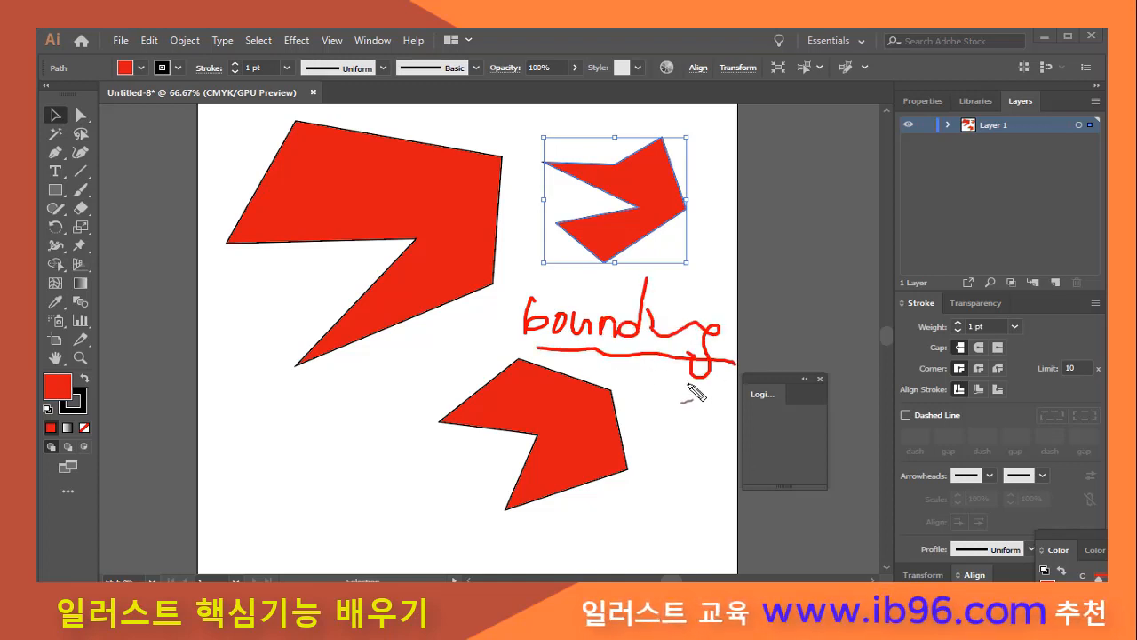
{"action": "key", "text": "Escape"}
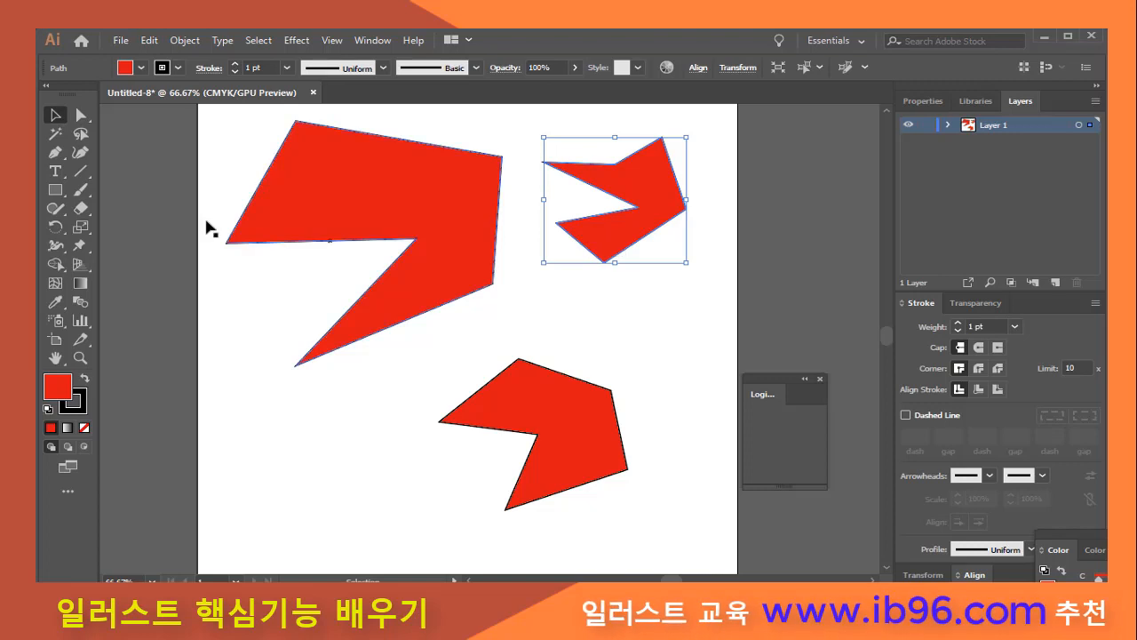
- Move the medium notched shape to the right of the large one and the seven-point shape to the artboard's lower middle
{"action": "left_click_drag", "start_coordinate": [623, 175], "coordinate": [622, 254]}
{"action": "left_click_drag", "start_coordinate": [545, 295], "coordinate": [355, 455]}
{"action": "left_click", "coordinate": [533, 399]}
{"action": "left_click_drag", "start_coordinate": [556, 435], "coordinate": [649, 284]}
{"action": "left_click", "coordinate": [366, 471]}
{"action": "left_click_drag", "start_coordinate": [382, 496], "coordinate": [503, 480]}
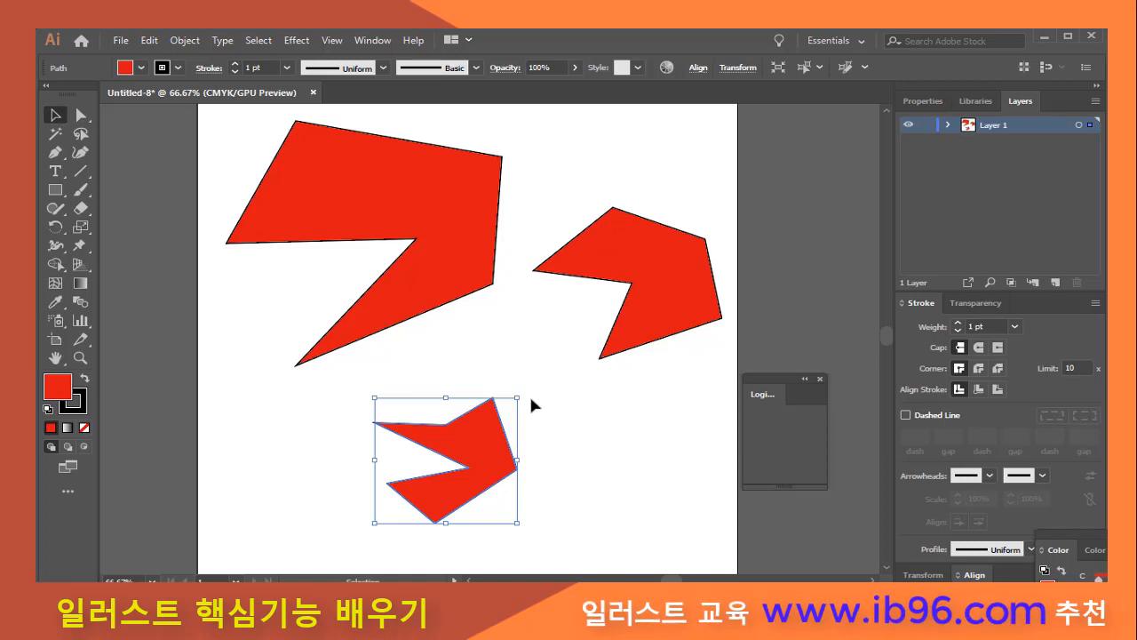
- Try stretching the seven-point shape freely by its bounding box's upper-right corner, and undo the stretch
{"action": "left_click_drag", "start_coordinate": [517, 399], "coordinate": [529, 322]}
{"action": "left_click_drag", "start_coordinate": [546, 449], "coordinate": [515, 400]}
{"action": "left_click_drag", "start_coordinate": [519, 399], "coordinate": [580, 324]}
{"action": "key", "text": "ctrl+z"}
- Scale the seven-point shape down proportionally towards its lower-left corner, and deselect it
{"action": "left_click_drag", "start_coordinate": [517, 397], "coordinate": [549, 346]}
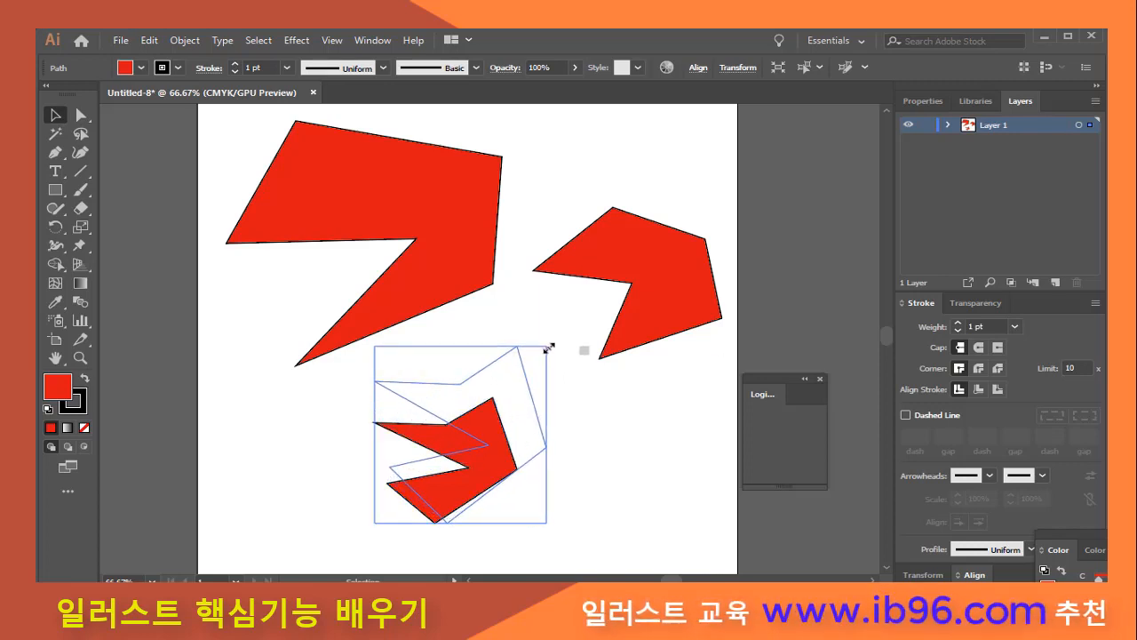
{"action": "left_click_drag", "start_coordinate": [549, 347], "coordinate": [475, 405]}
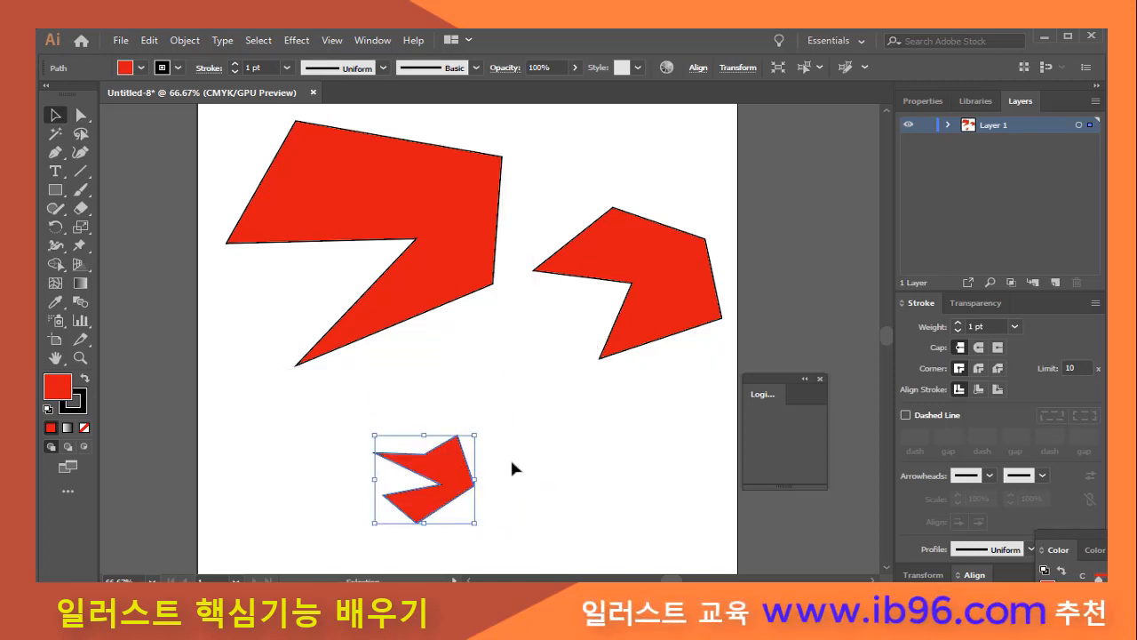
{"action": "left_click", "coordinate": [562, 463]}
- Move the smallest shape up into the gap between the large and medium shapes, and deselect it
{"action": "left_click", "coordinate": [645, 320]}
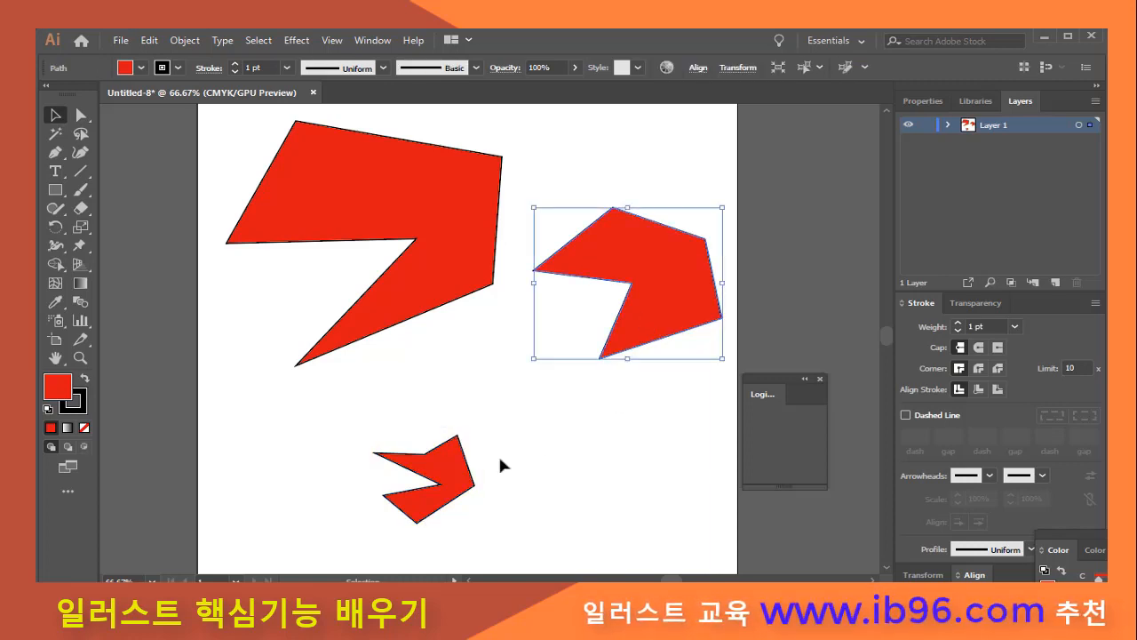
{"action": "left_click", "coordinate": [460, 483]}
{"action": "left_click_drag", "start_coordinate": [459, 499], "coordinate": [568, 335]}
{"action": "left_click", "coordinate": [558, 423]}
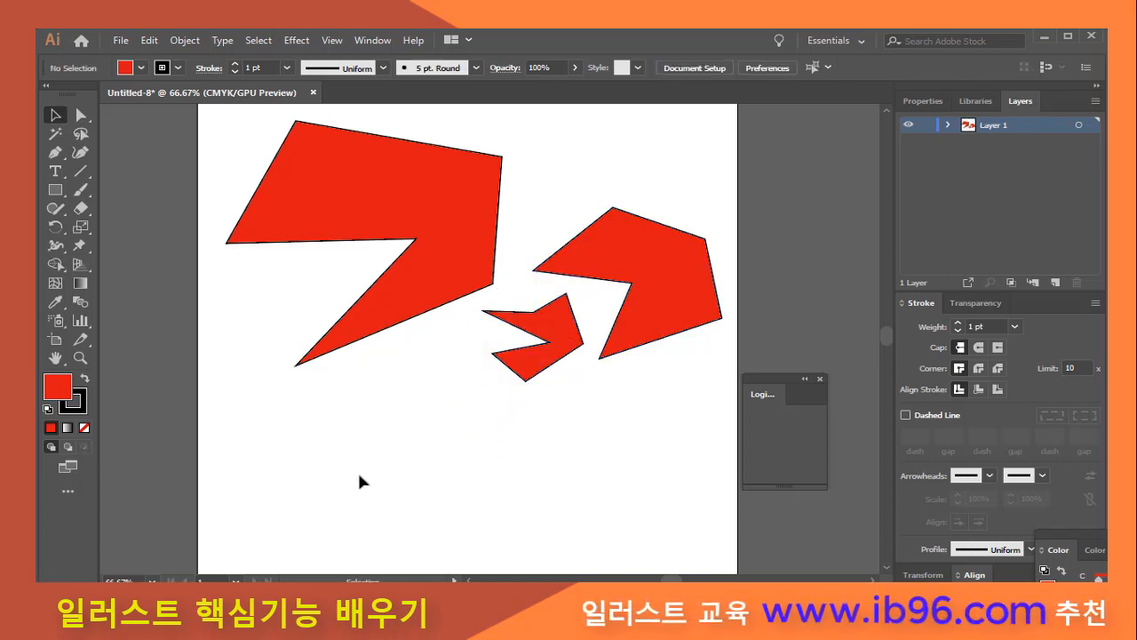
- Select the medium and smallest shapes together and move them slightly down and to the left
{"action": "left_click", "coordinate": [676, 320]}
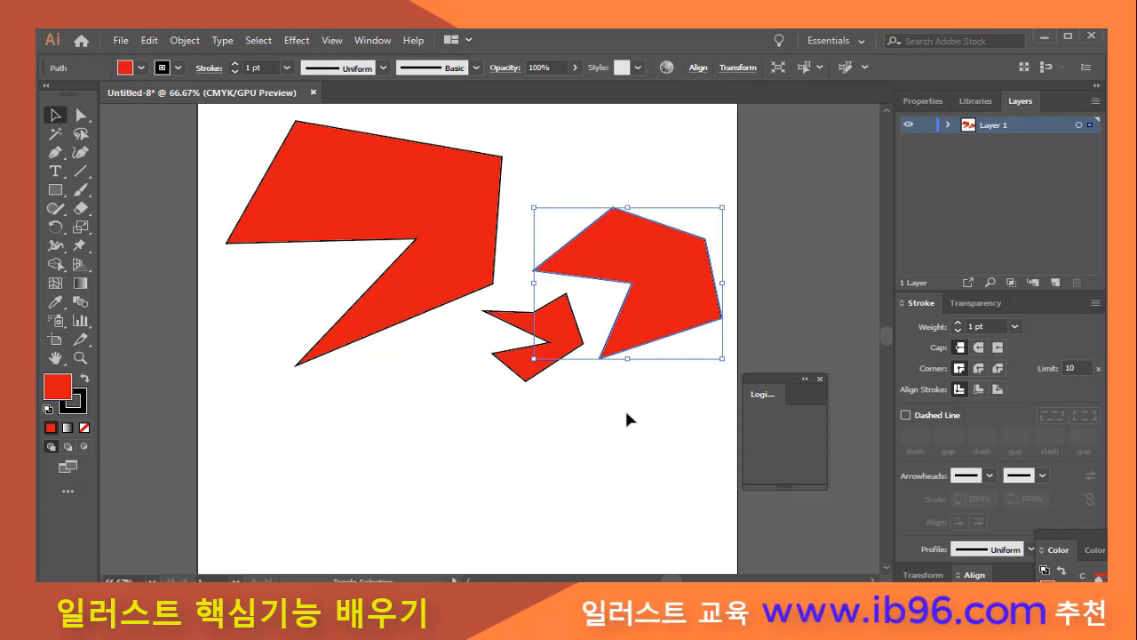
{"action": "left_click", "coordinate": [560, 329], "text": "shift"}
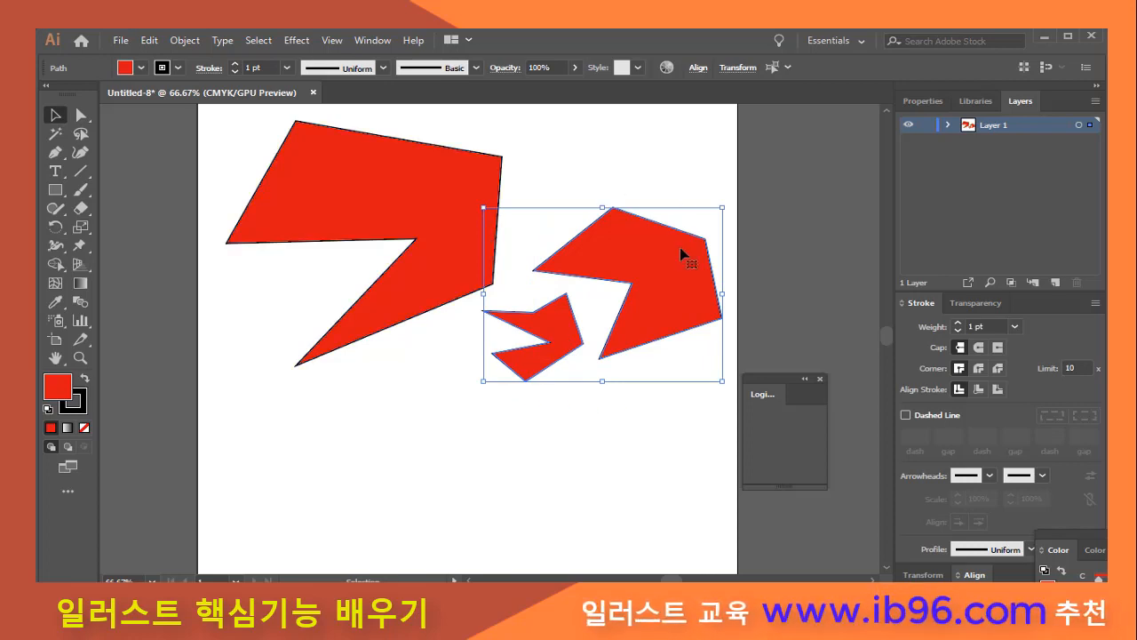
{"action": "left_click_drag", "start_coordinate": [678, 249], "coordinate": [661, 265]}
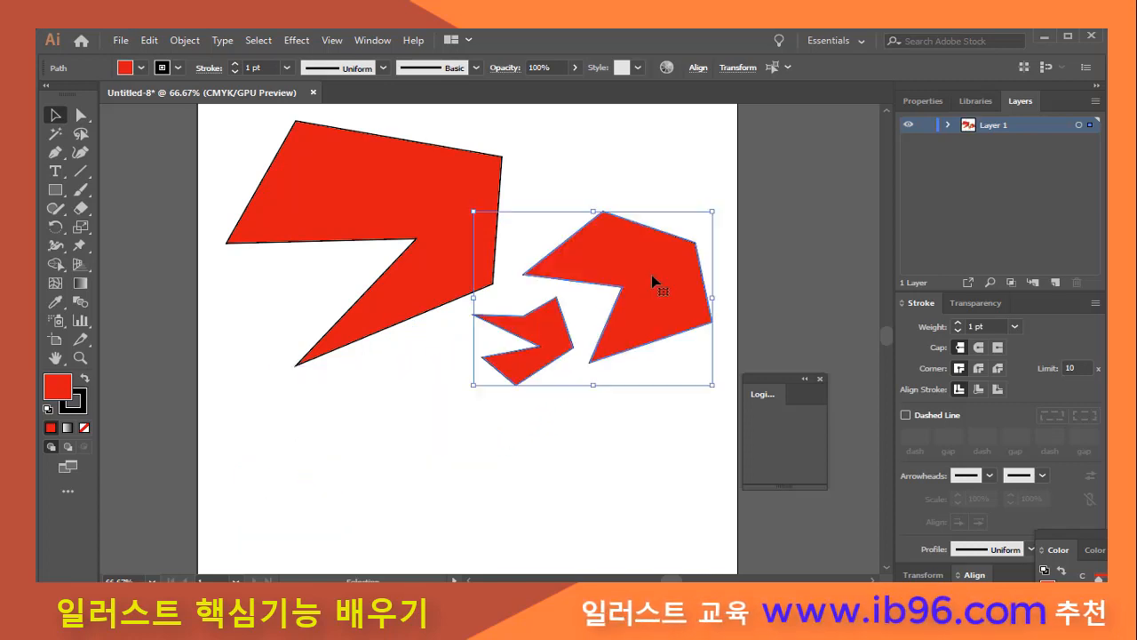
- Add the large shape to the selection, move all three shapes slightly upward together, and deselect them
{"action": "left_click", "coordinate": [409, 191], "text": "shift"}
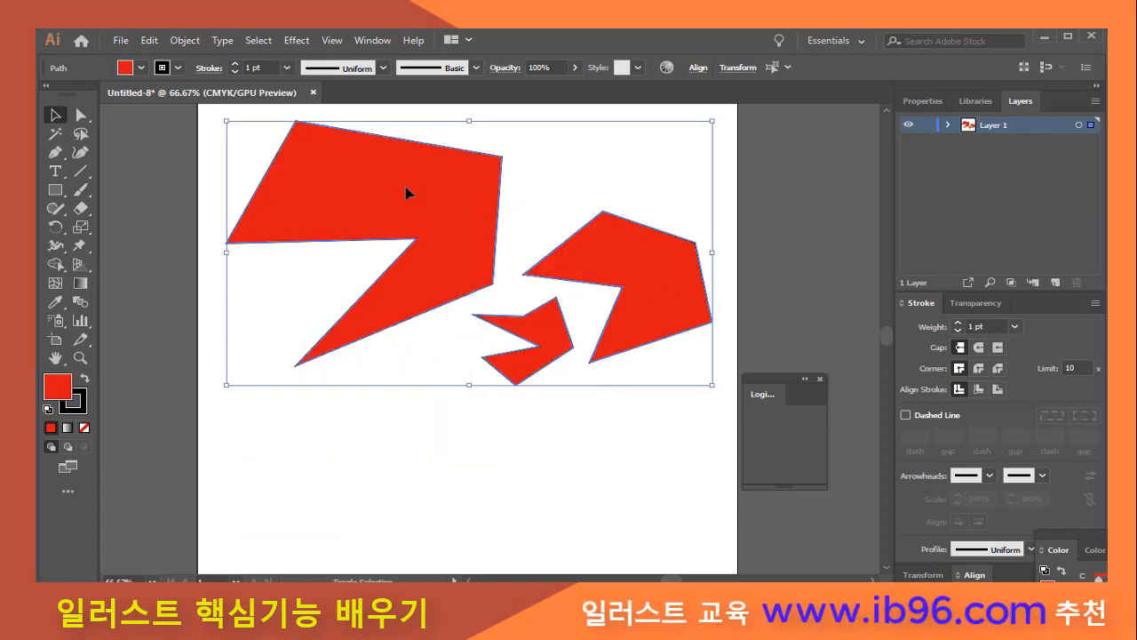
{"action": "mouse_move", "coordinate": [630, 246]}
{"action": "left_mouse_down"}
{"action": "mouse_move", "coordinate": [589, 285]}
{"action": "mouse_move", "coordinate": [515, 399]}
{"action": "mouse_move", "coordinate": [510, 381]}
{"action": "mouse_move", "coordinate": [622, 236]}
{"action": "mouse_move", "coordinate": [622, 252]}
{"action": "left_mouse_up"}
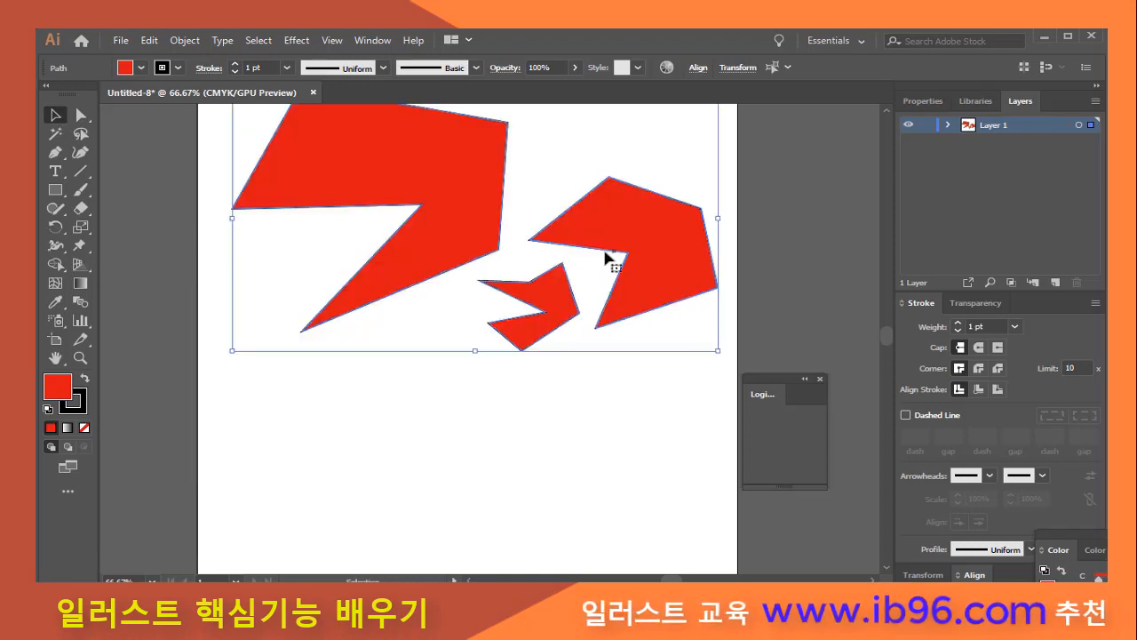
{"action": "left_click", "coordinate": [599, 360]}
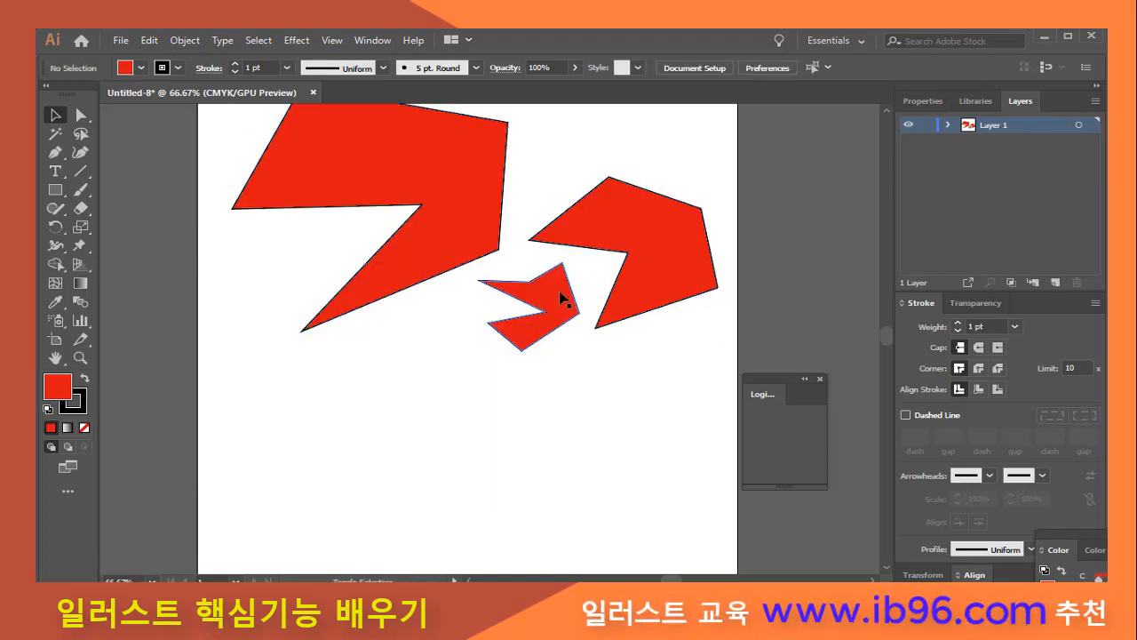
- Select all three shapes by adding them to the selection one after another, starting with the smallest, and deselect them
{"action": "left_click", "coordinate": [558, 290]}
{"action": "left_click", "coordinate": [600, 218], "text": "shift"}
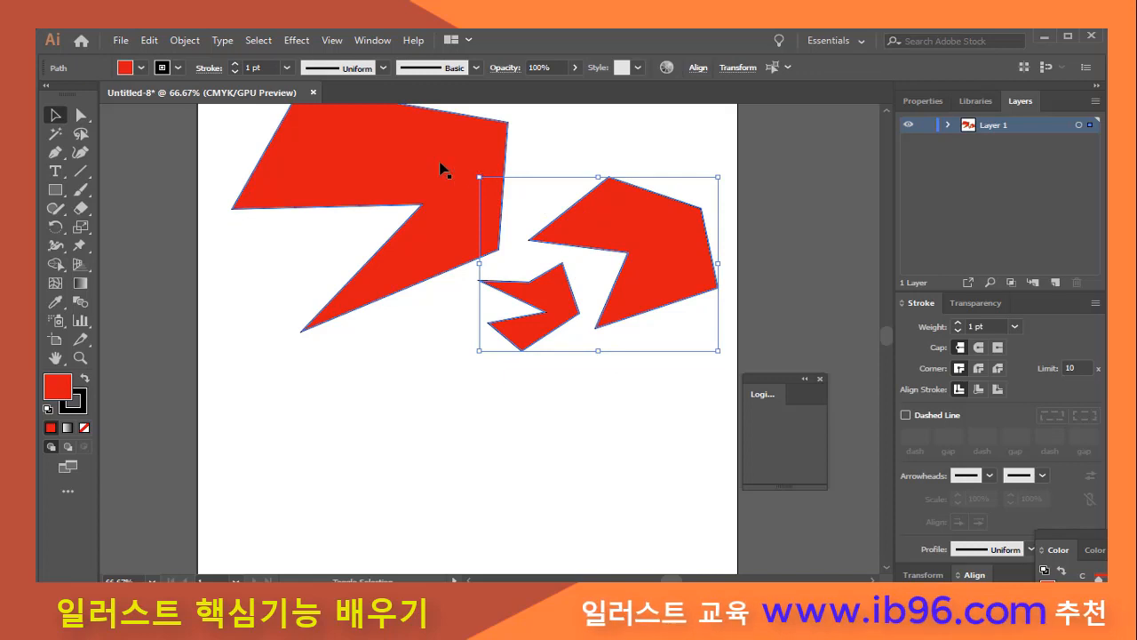
{"action": "left_click", "coordinate": [444, 170], "text": "shift"}
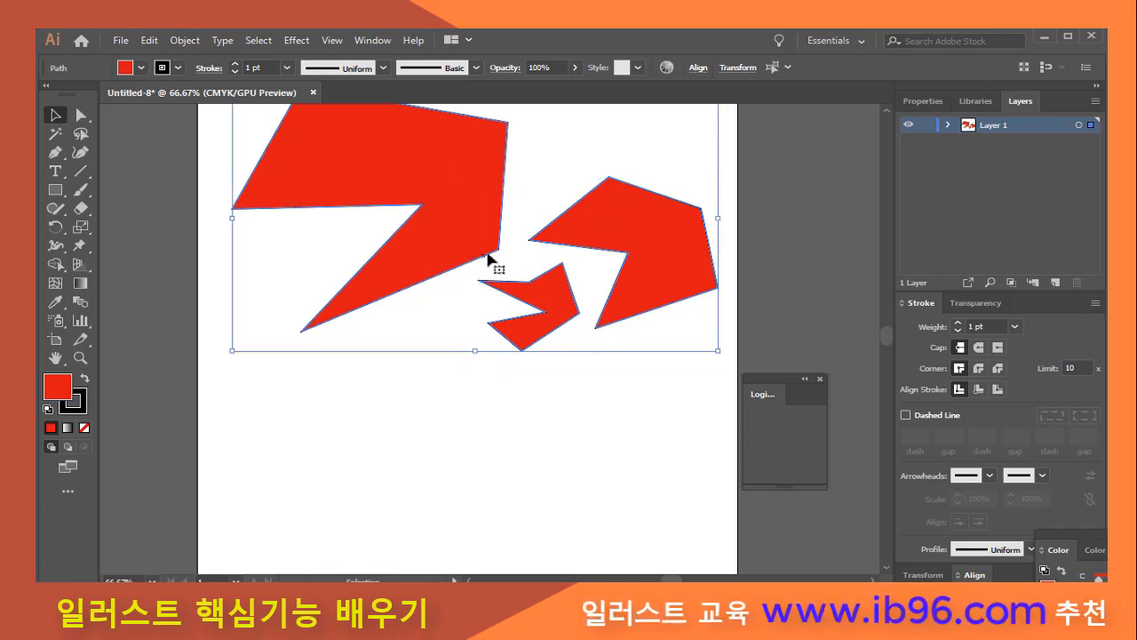
{"action": "left_click", "coordinate": [560, 419]}
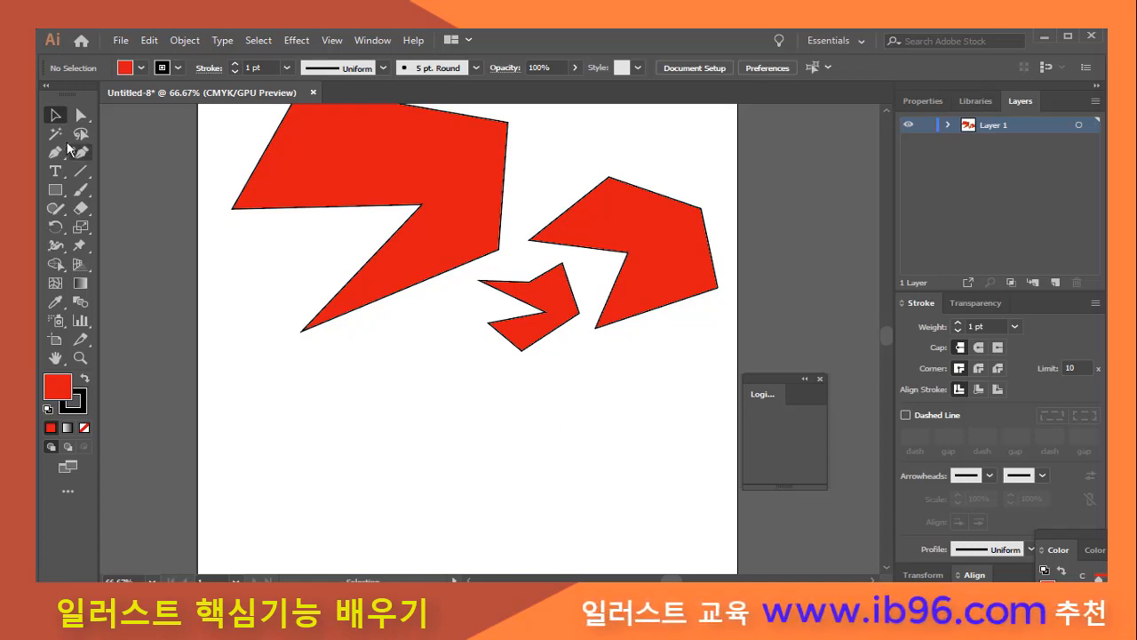
- Marquee-select the medium and smallest shapes, extend a marquee over all three shapes, and clear the selection
{"action": "left_click_drag", "start_coordinate": [356, 364], "coordinate": [687, 449]}
{"action": "left_click_drag", "start_coordinate": [678, 397], "coordinate": [558, 280]}
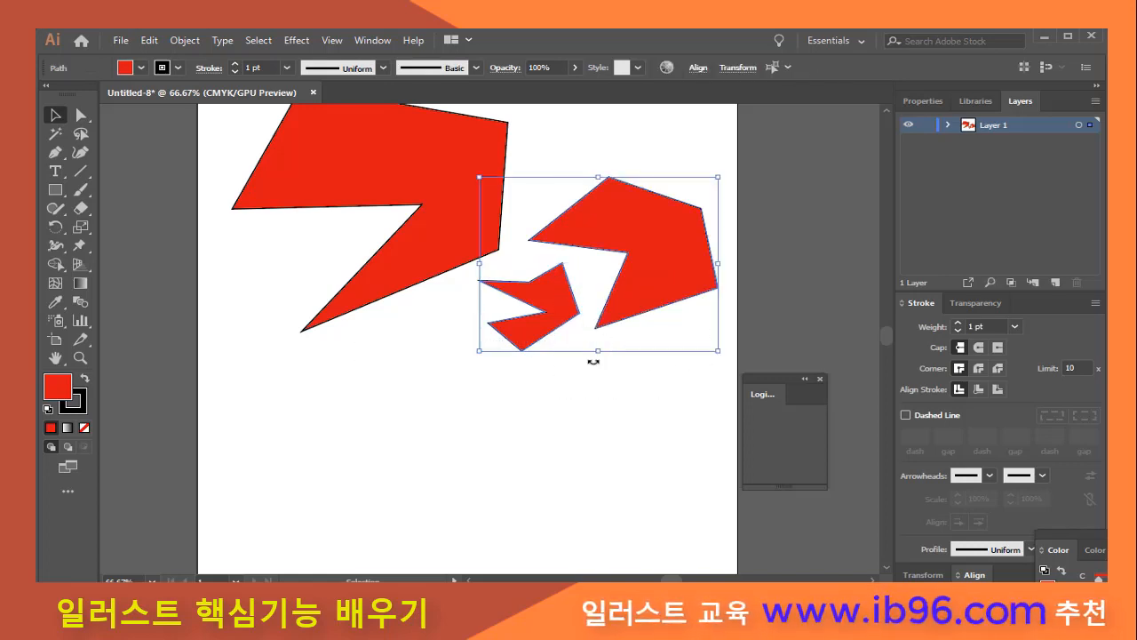
{"action": "left_click_drag", "start_coordinate": [629, 417], "coordinate": [469, 257]}
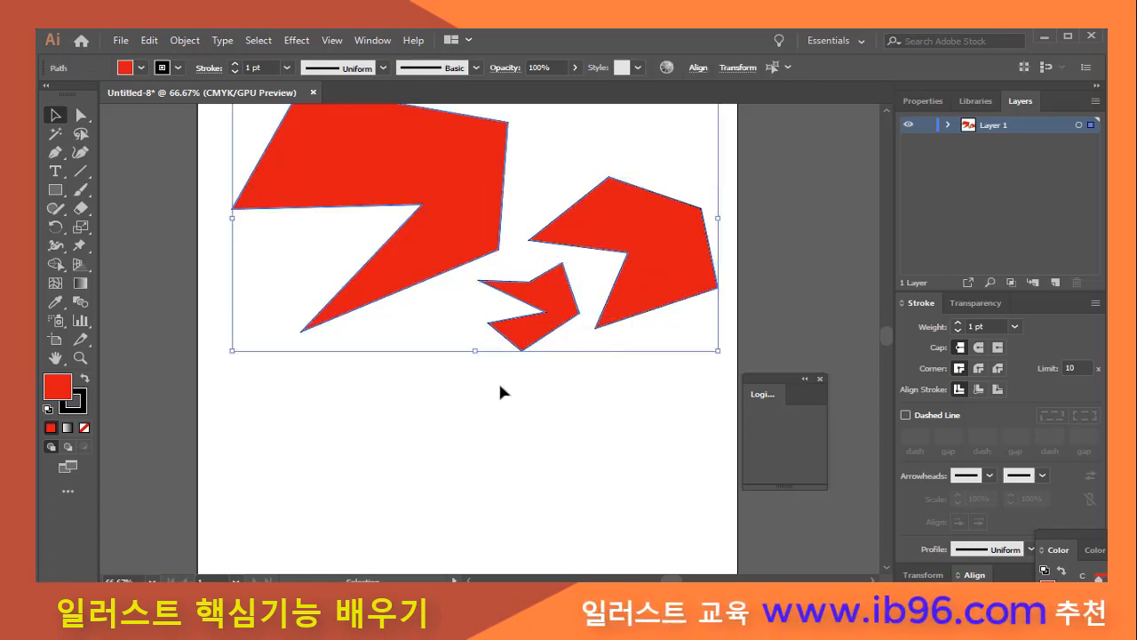
{"action": "left_click", "coordinate": [499, 380]}
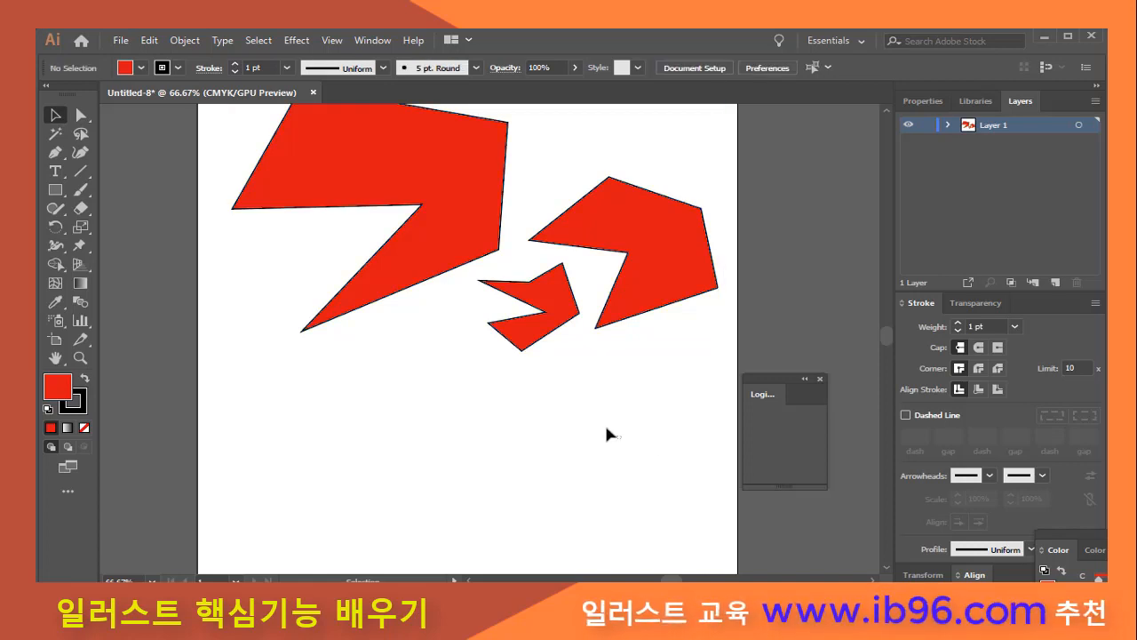
- Marquee-select the medium and smallest shapes, move them slightly down and to the left, and deselect them
{"action": "left_click_drag", "start_coordinate": [607, 428], "coordinate": [534, 339]}
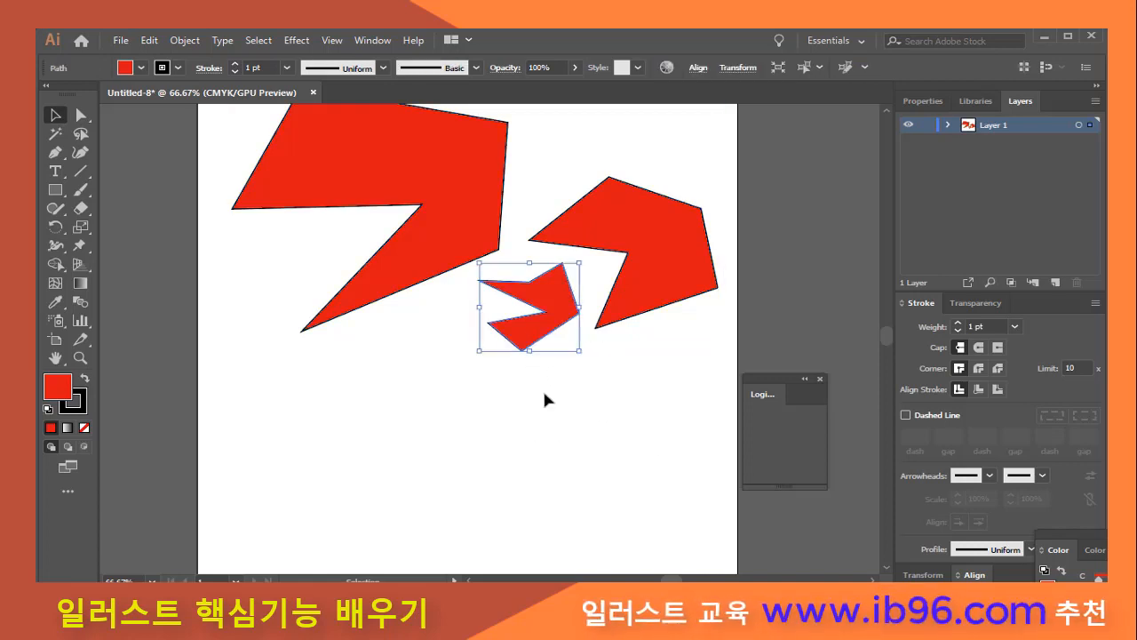
{"action": "left_click_drag", "start_coordinate": [665, 394], "coordinate": [513, 297]}
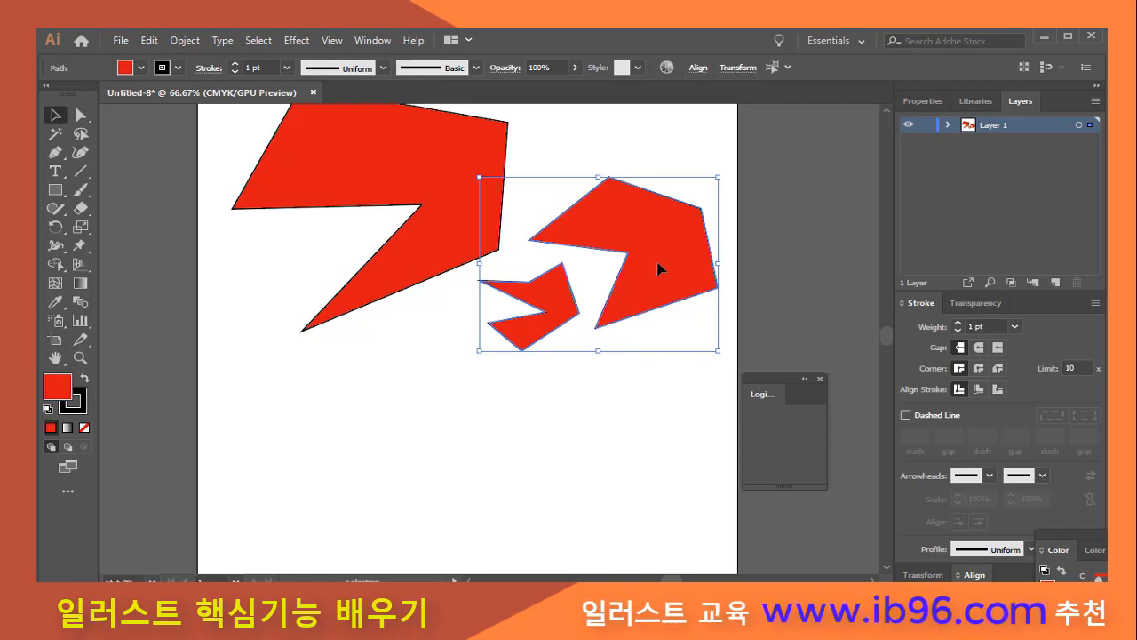
{"action": "left_click_drag", "start_coordinate": [658, 268], "coordinate": [646, 313]}
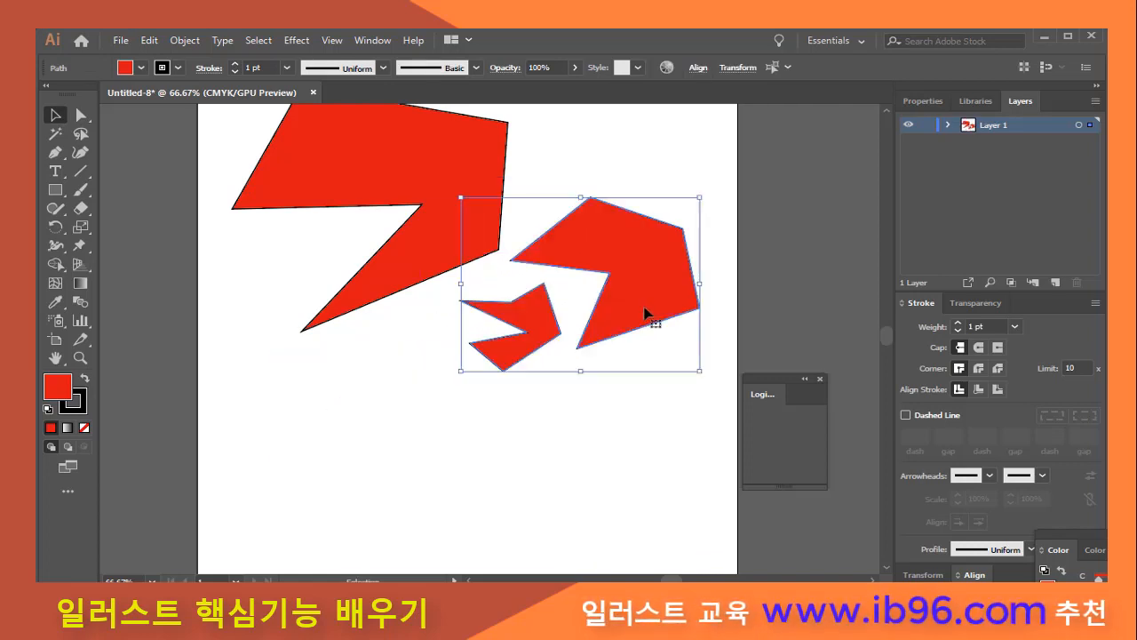
{"action": "left_click", "coordinate": [577, 388]}
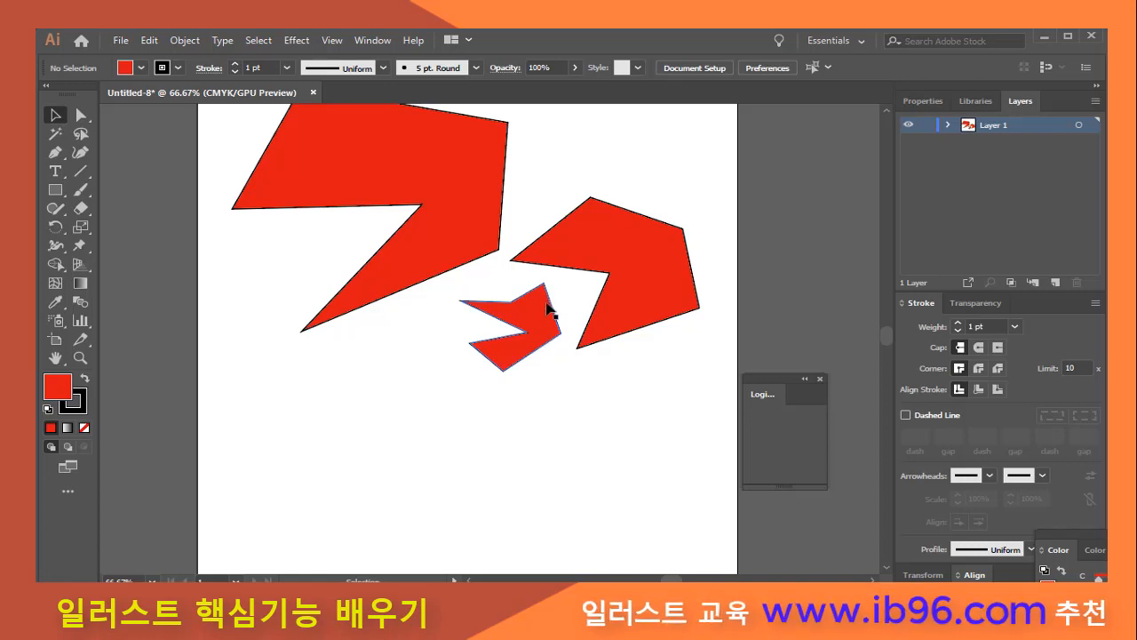
- Add the medium, smallest and large shapes to the selection one by one, and deselect them
{"action": "left_click", "coordinate": [602, 251]}
{"action": "left_click", "coordinate": [533, 311], "text": "shift"}
{"action": "left_click", "coordinate": [426, 247], "text": "shift"}
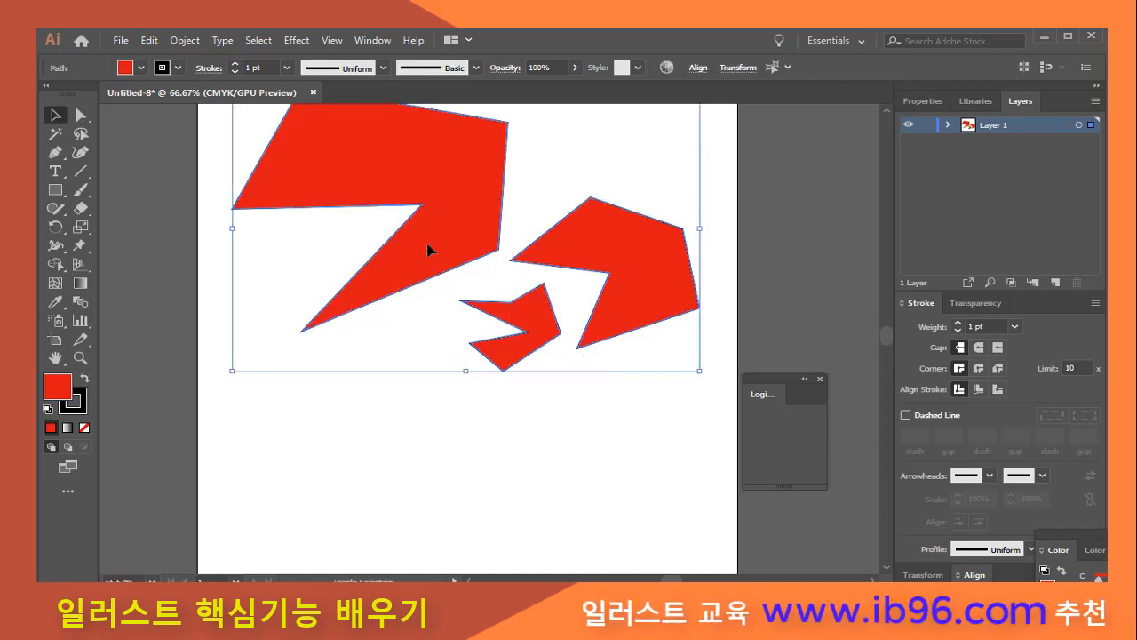
{"action": "left_click", "coordinate": [475, 417]}
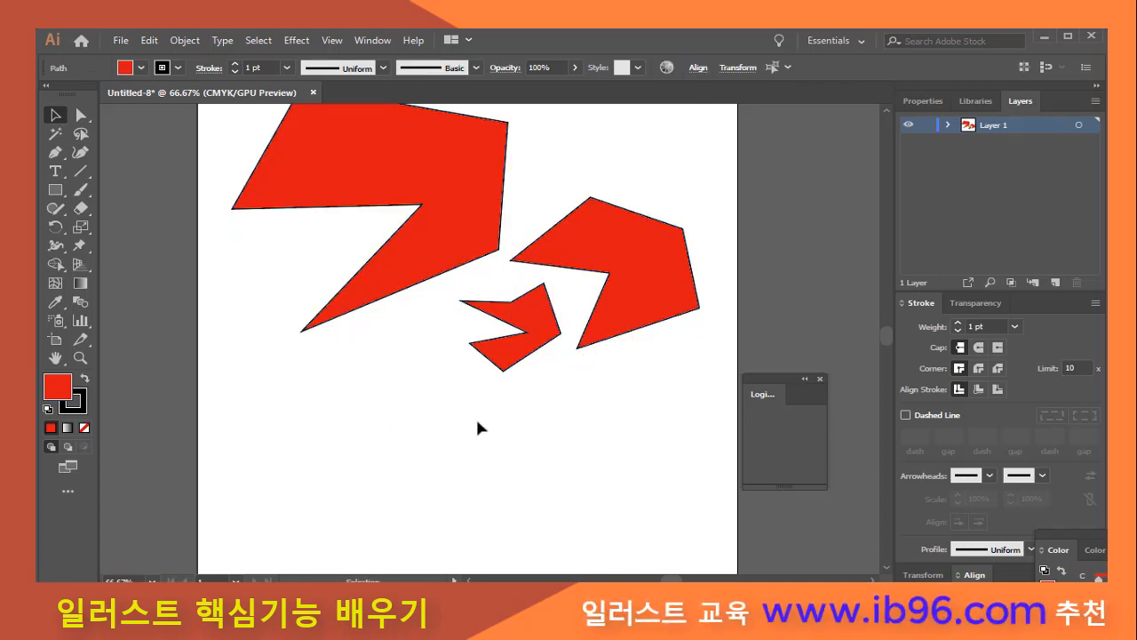
- Move the smallest and medium shapes so they overlap each other and the large shape's lower-right corner, and deselect them
{"action": "left_click_drag", "start_coordinate": [614, 307], "coordinate": [606, 451]}
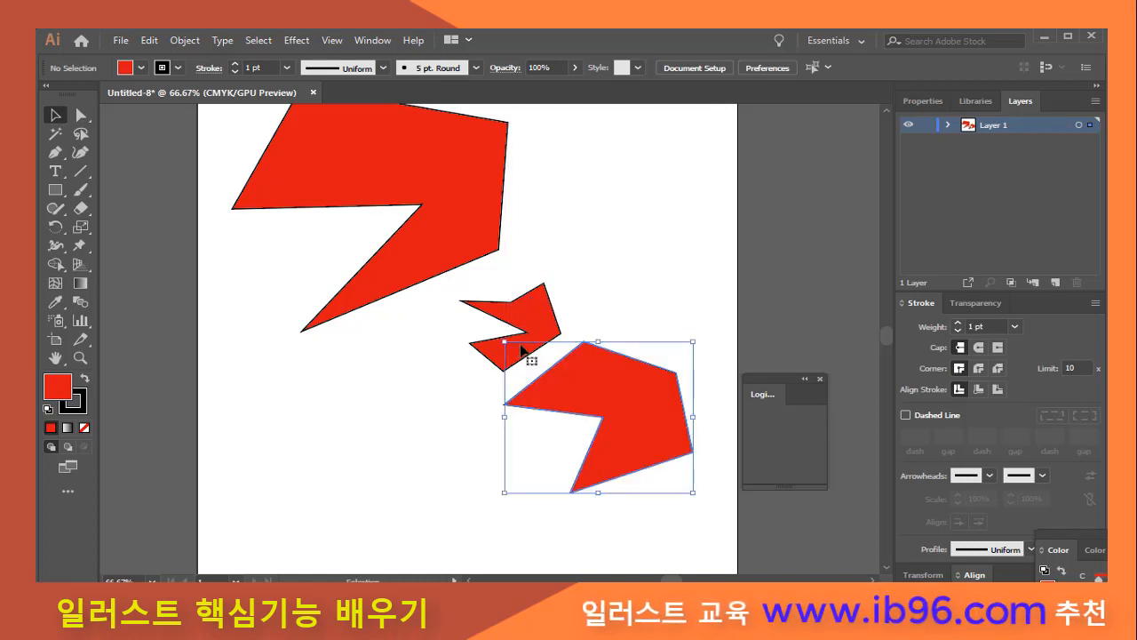
{"action": "left_click_drag", "start_coordinate": [519, 345], "coordinate": [490, 283]}
{"action": "left_click_drag", "start_coordinate": [557, 379], "coordinate": [519, 282]}
{"action": "left_click", "coordinate": [540, 451]}
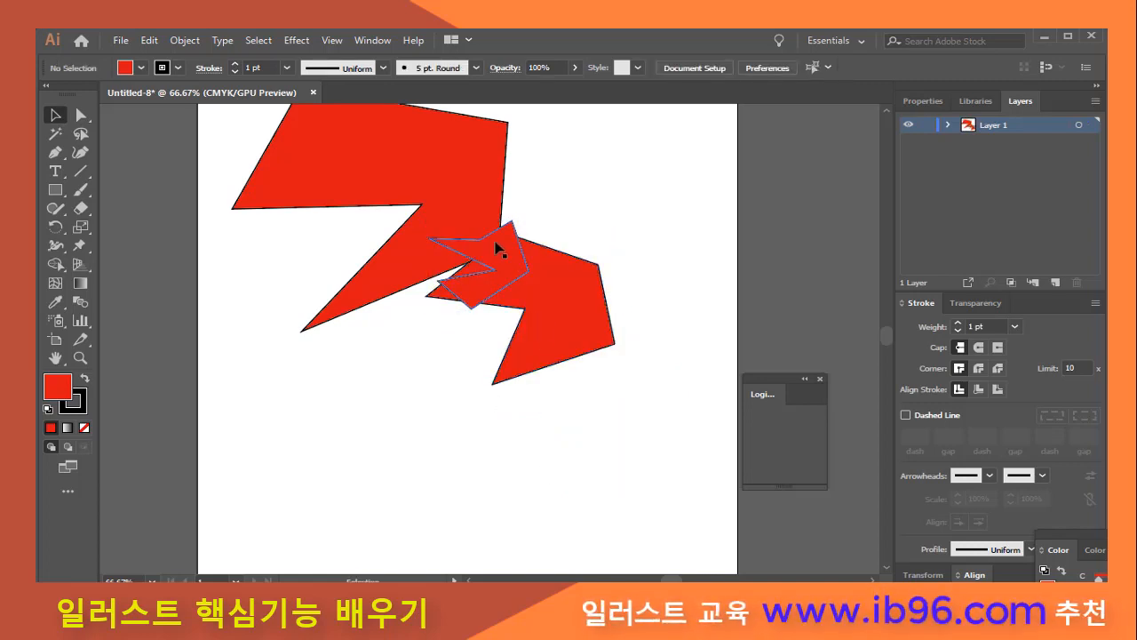
{"action": "left_click_drag", "start_coordinate": [564, 284], "coordinate": [545, 257]}
{"action": "left_click", "coordinate": [597, 408]}
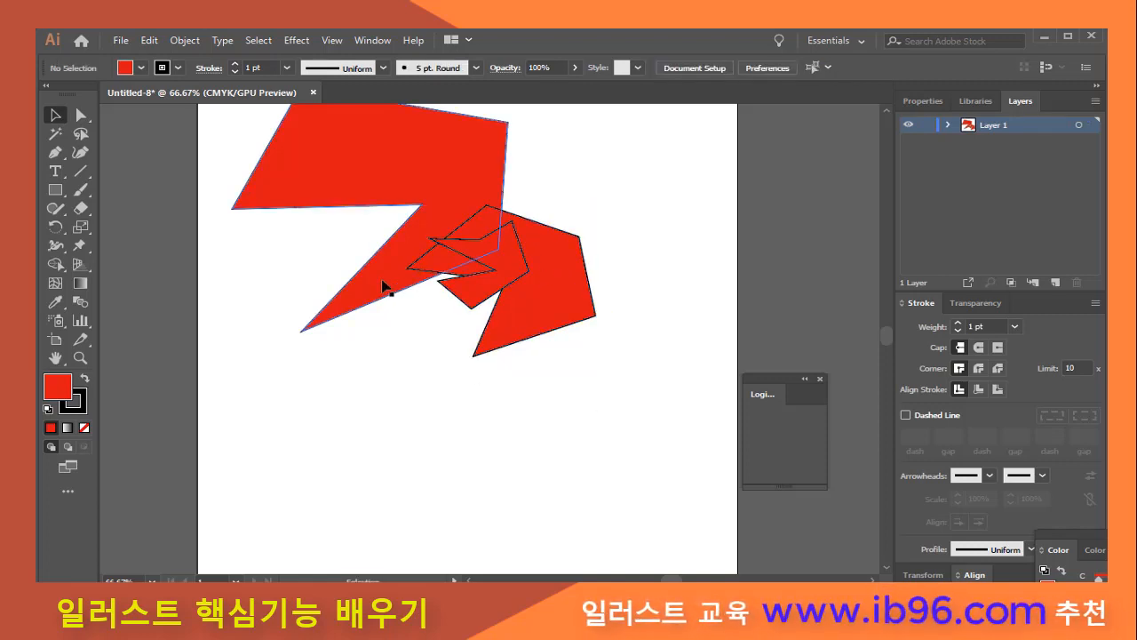
- Move the large shape to the artboard's middle behind the other two, and marquee-select all three overlapping shapes
{"action": "left_click_drag", "start_coordinate": [385, 287], "coordinate": [486, 382]}
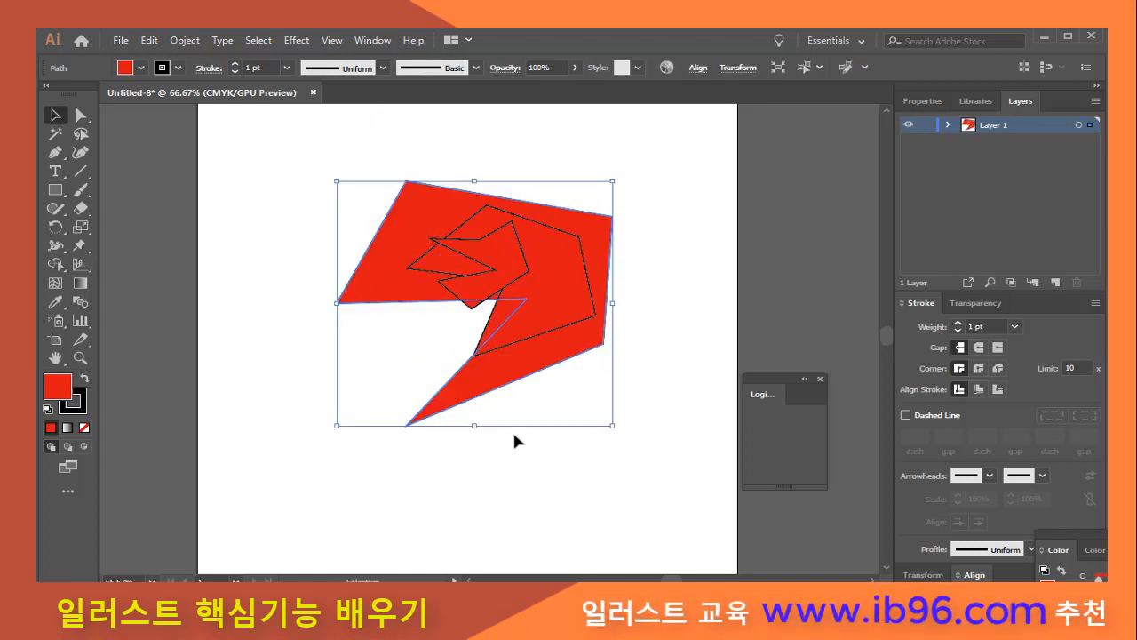
{"action": "left_click_drag", "start_coordinate": [644, 394], "coordinate": [503, 283]}
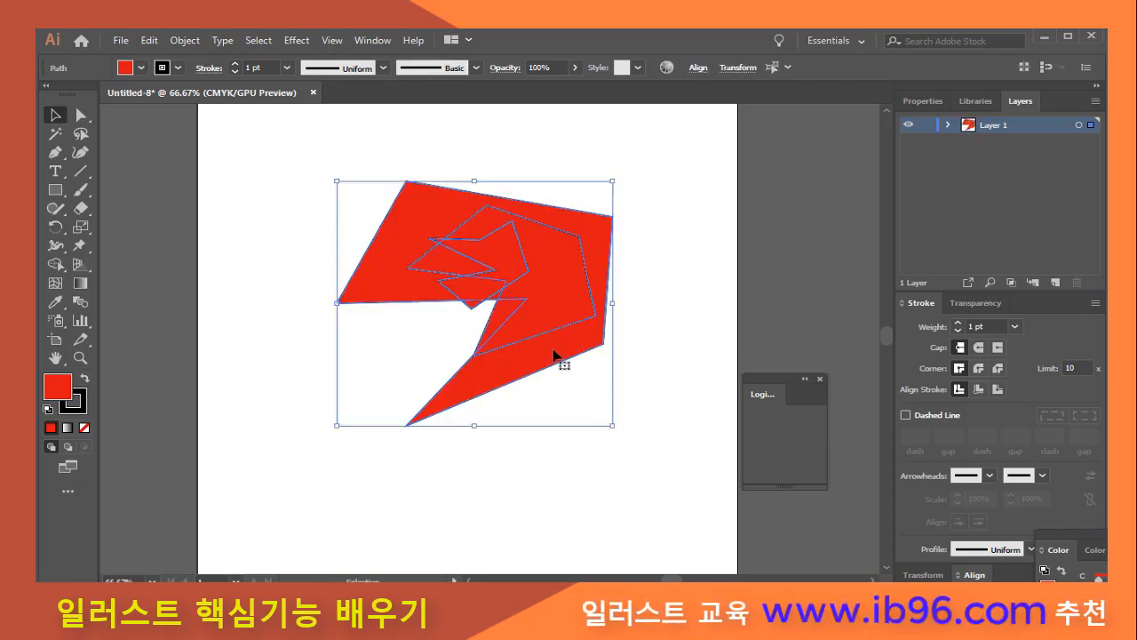
- Select the medium and smallest shapes together and move them off the large shape to the artboard's lower-left area
{"action": "left_click", "coordinate": [615, 407]}
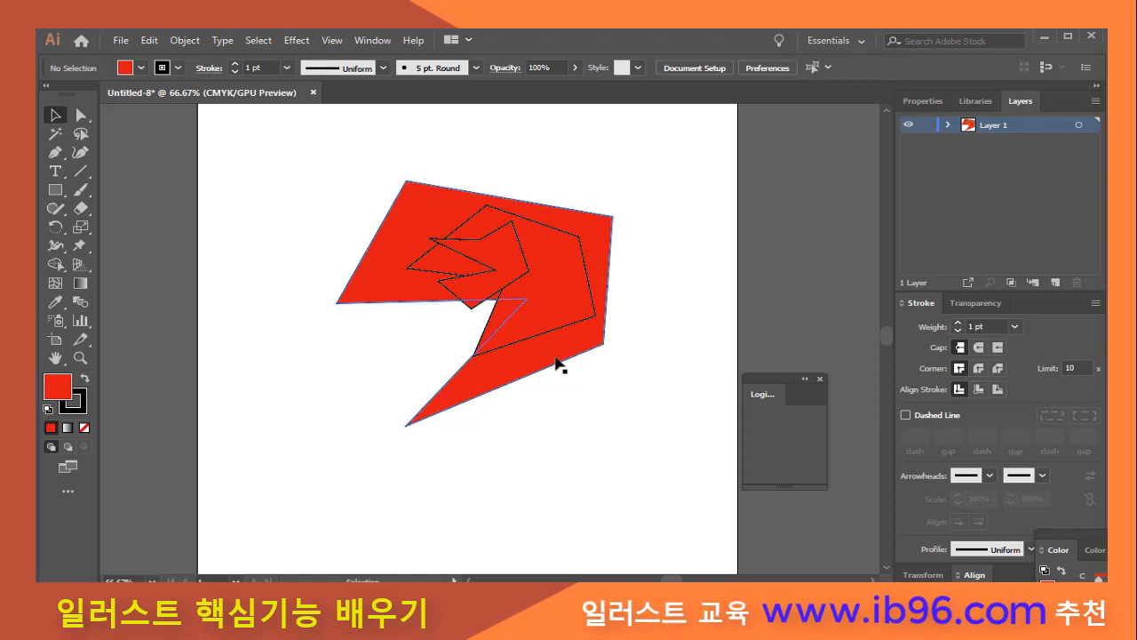
{"action": "left_click_drag", "start_coordinate": [607, 387], "coordinate": [514, 302]}
{"action": "left_click", "coordinate": [561, 433]}
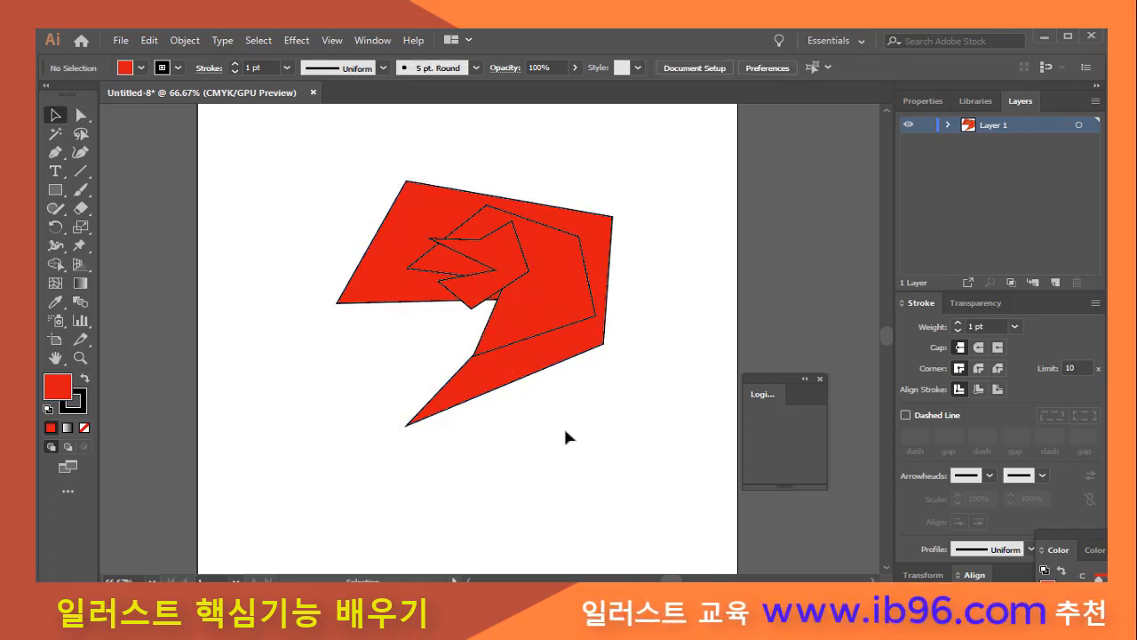
{"action": "left_click", "coordinate": [542, 303]}
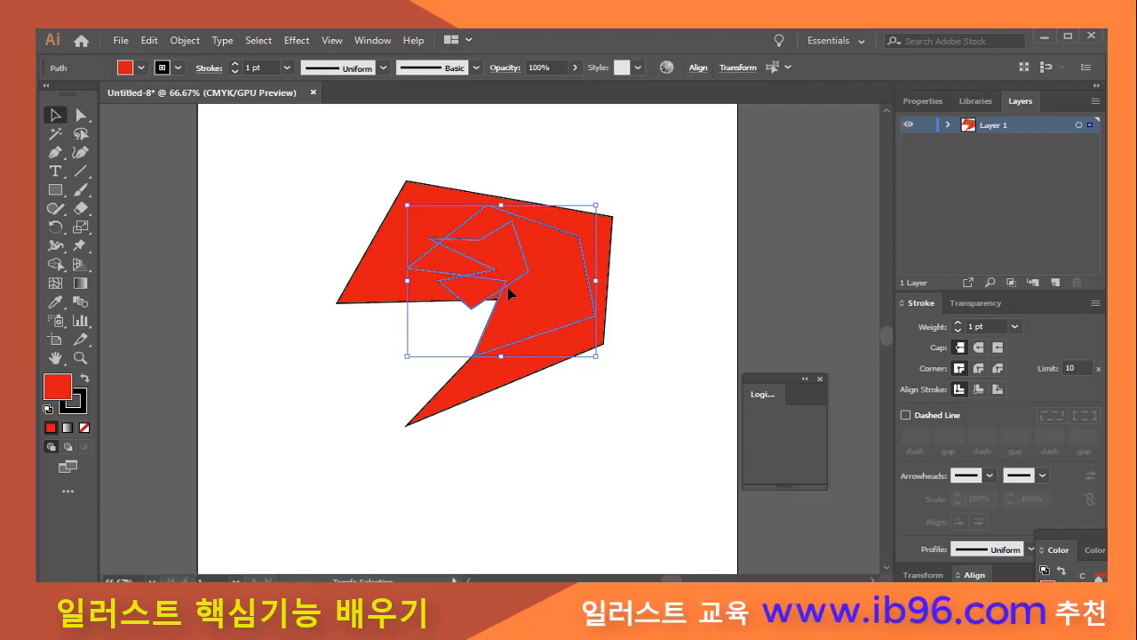
{"action": "left_click_drag", "start_coordinate": [595, 315], "coordinate": [407, 518]}
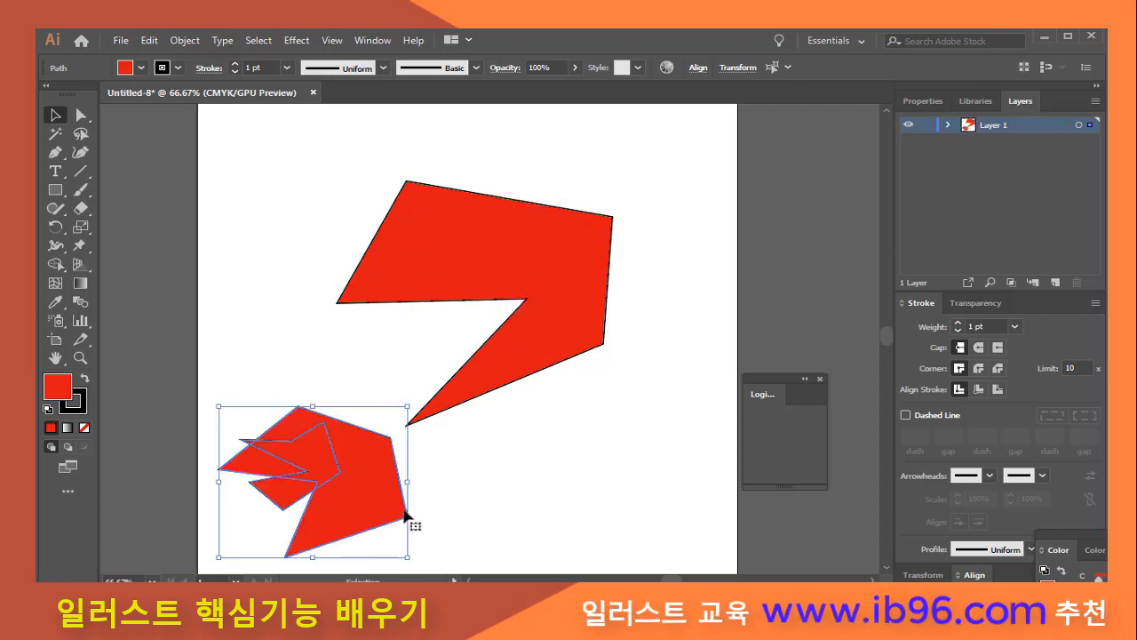
- Separate the three shapes by moving the large one slightly right and down, the medium one to the upper left, and the smallest below it
{"action": "left_click_drag", "start_coordinate": [501, 287], "coordinate": [564, 320]}
{"action": "left_click_drag", "start_coordinate": [369, 495], "coordinate": [379, 246]}
{"action": "left_click_drag", "start_coordinate": [331, 453], "coordinate": [359, 343]}
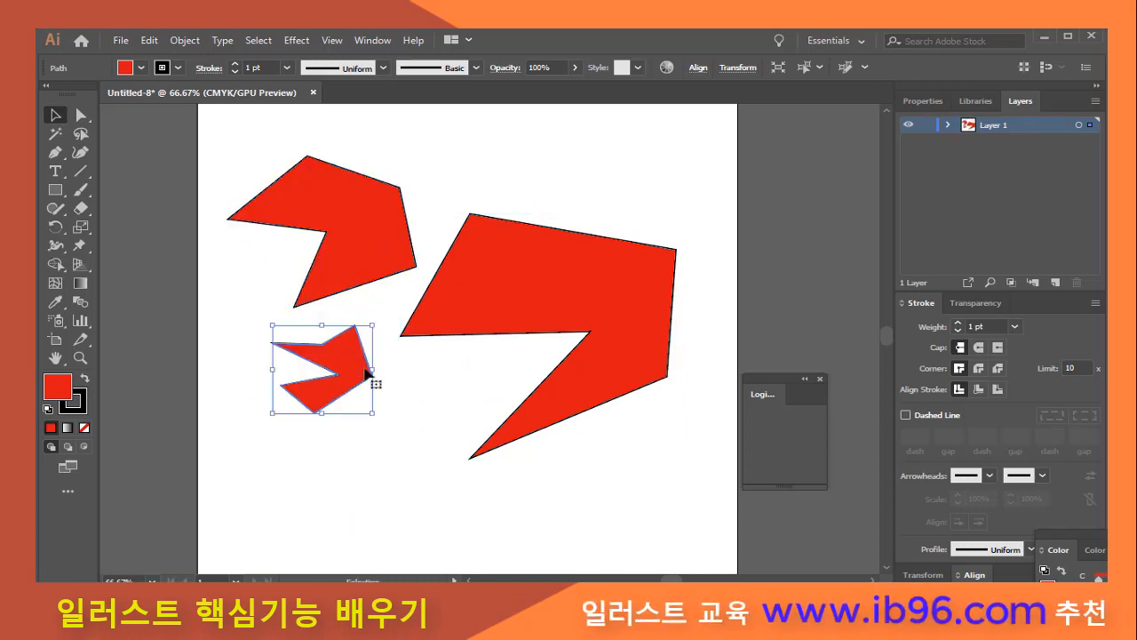
- Practise marquee selection by selecting all three shapes, deselecting them, and marqueeing again from the empty area below the large shape
{"action": "left_click_drag", "start_coordinate": [571, 495], "coordinate": [329, 279]}
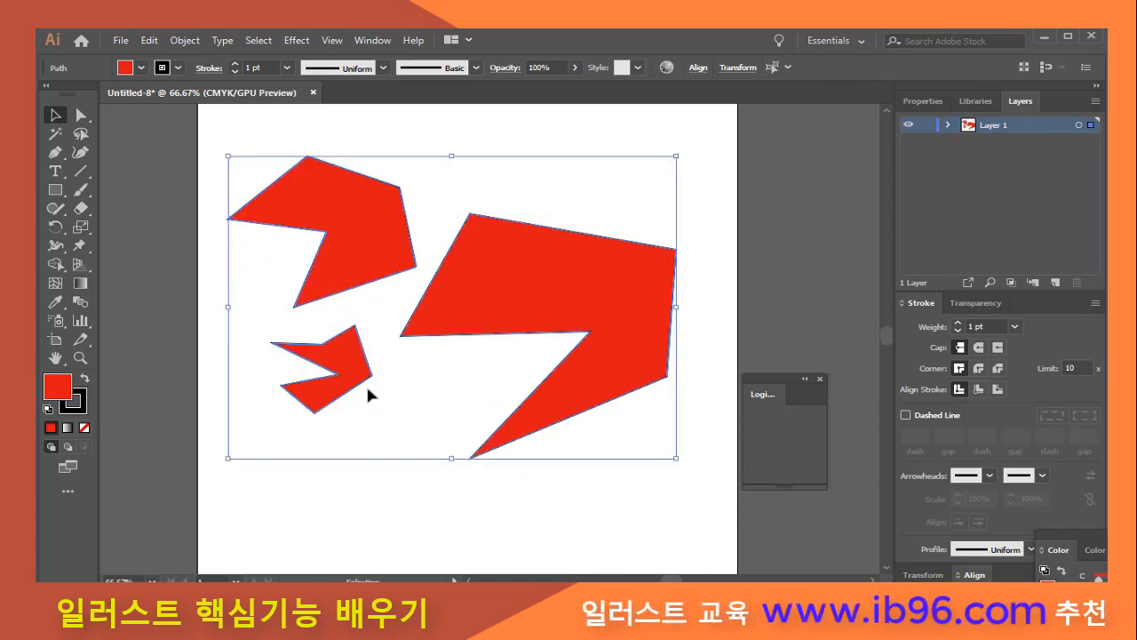
{"action": "left_click", "coordinate": [354, 448]}
{"action": "left_click_drag", "start_coordinate": [594, 503], "coordinate": [363, 297]}
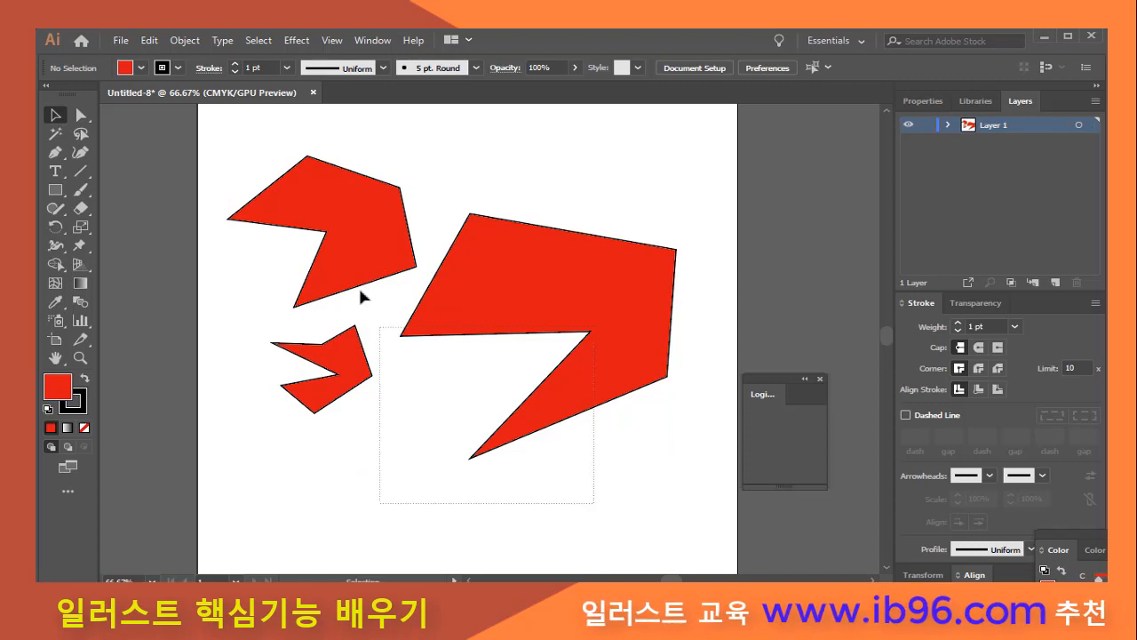
{"action": "left_click", "coordinate": [386, 471]}
{"action": "left_click_drag", "start_coordinate": [632, 525], "coordinate": [556, 432]}
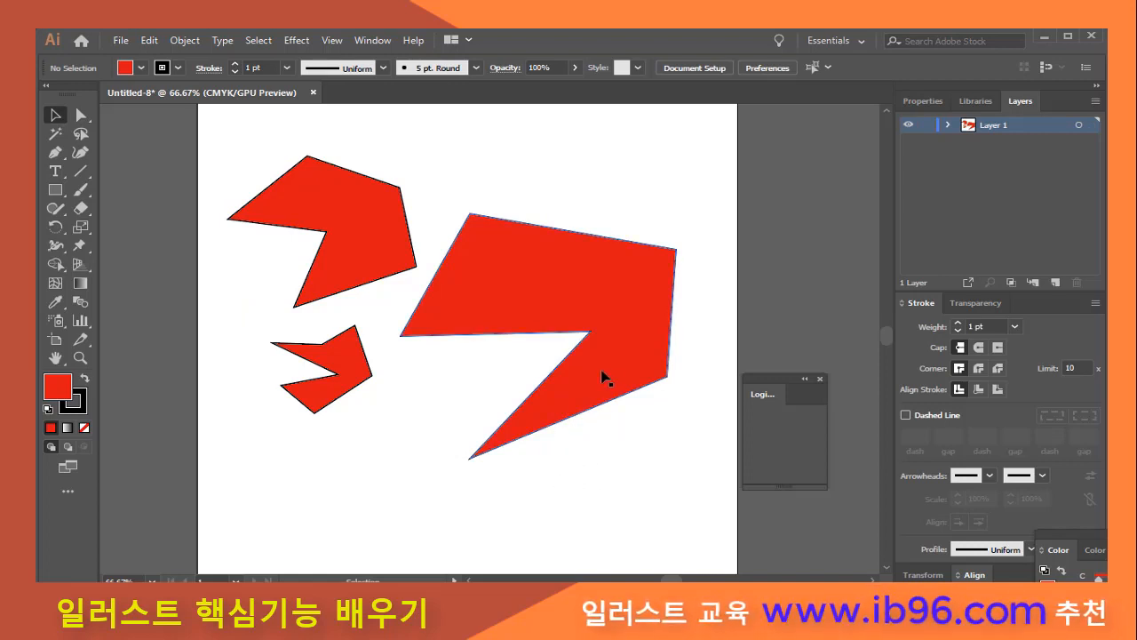
- Move the large shape up to the artboard's upper right and the smallest shape down to the lower left
{"action": "left_click_drag", "start_coordinate": [602, 376], "coordinate": [633, 310]}
{"action": "left_click_drag", "start_coordinate": [359, 383], "coordinate": [372, 481]}
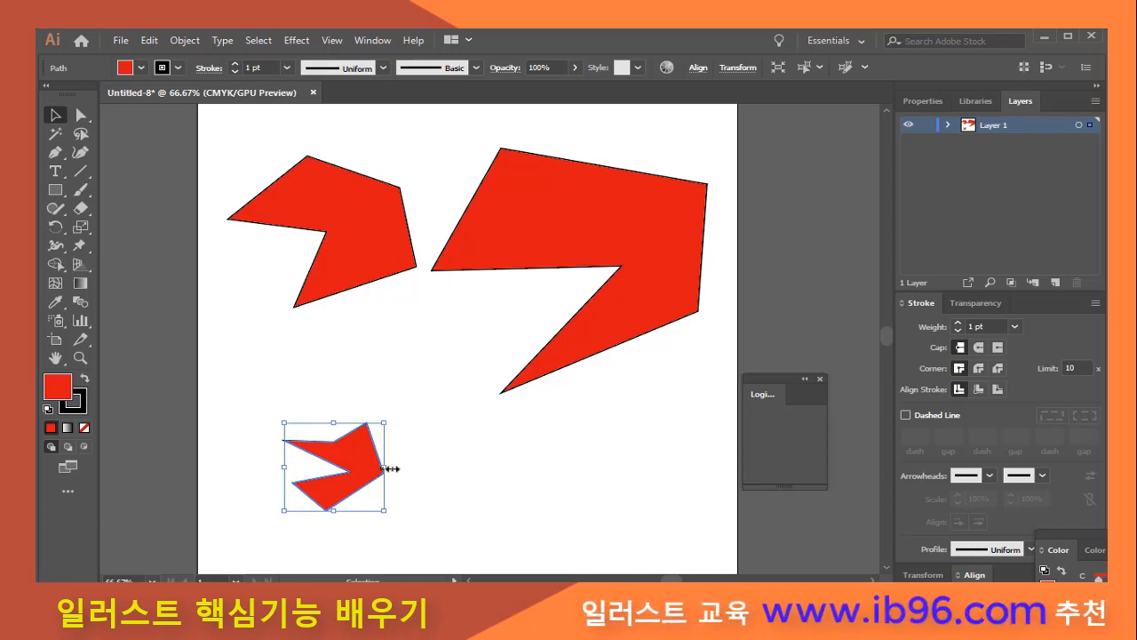
- Try stretching the smallest shape horizontally and vertically with its bounding box, and return it to its original size
{"action": "mouse_move", "coordinate": [389, 467]}
{"action": "left_mouse_down"}
{"action": "mouse_move", "coordinate": [646, 468]}
{"action": "mouse_move", "coordinate": [373, 471]}
{"action": "mouse_move", "coordinate": [386, 471]}
{"action": "left_mouse_up"}
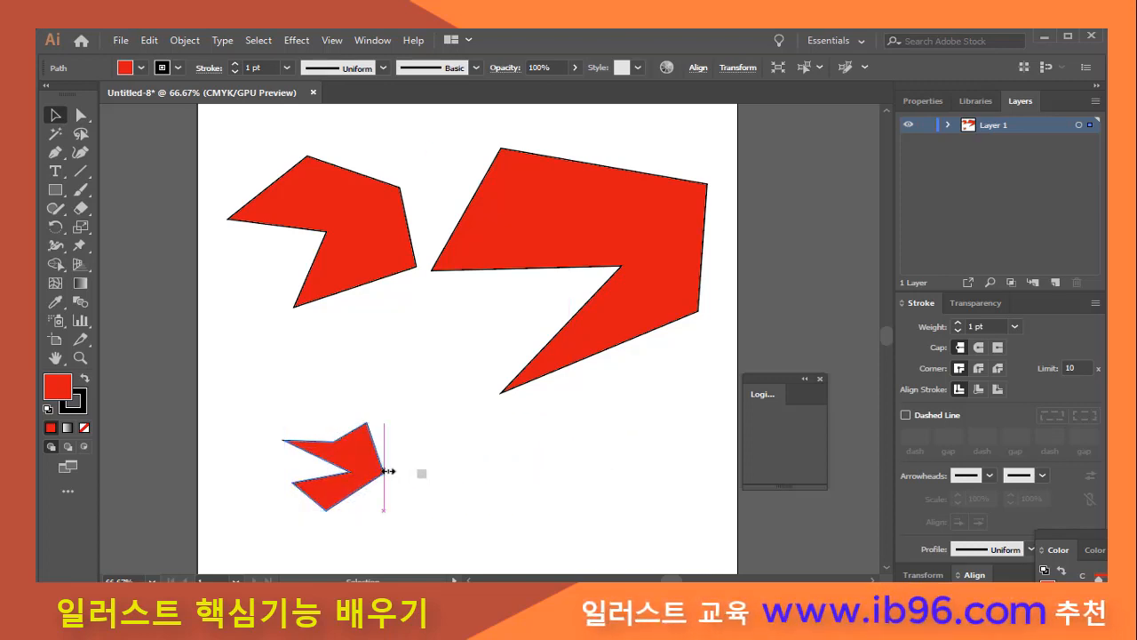
{"action": "left_click_drag", "start_coordinate": [334, 424], "coordinate": [341, 329]}
{"action": "left_click_drag", "start_coordinate": [341, 331], "coordinate": [344, 424]}
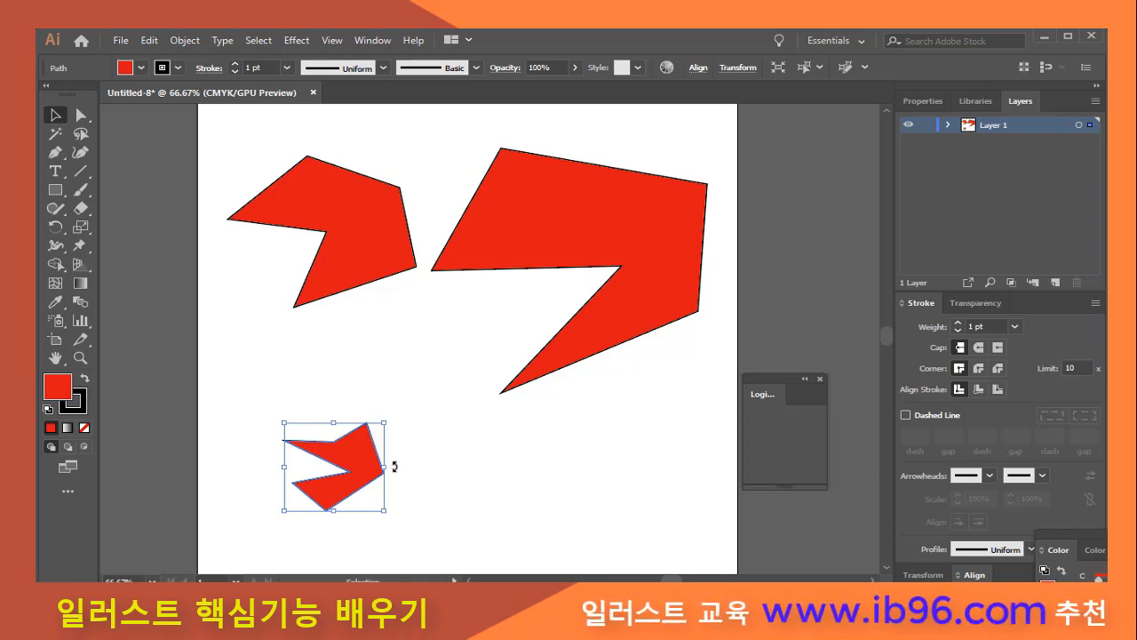
- Rotate the smallest shape in both directions with its bounding box, and deselect it
{"action": "left_click_drag", "start_coordinate": [393, 466], "coordinate": [407, 413]}
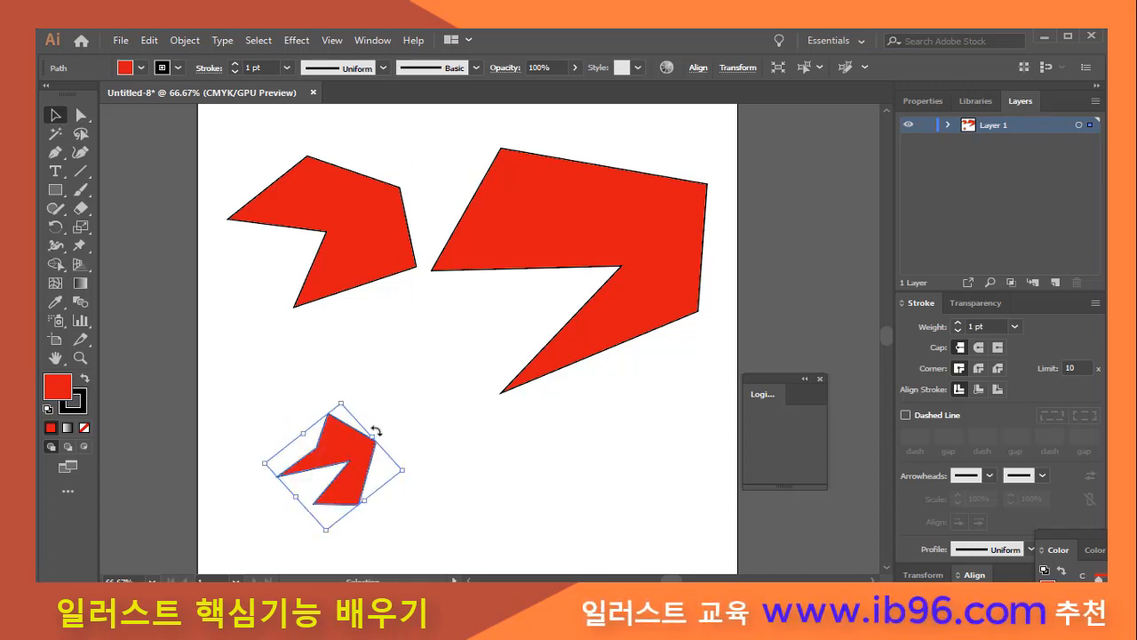
{"action": "left_click_drag", "start_coordinate": [374, 436], "coordinate": [388, 516]}
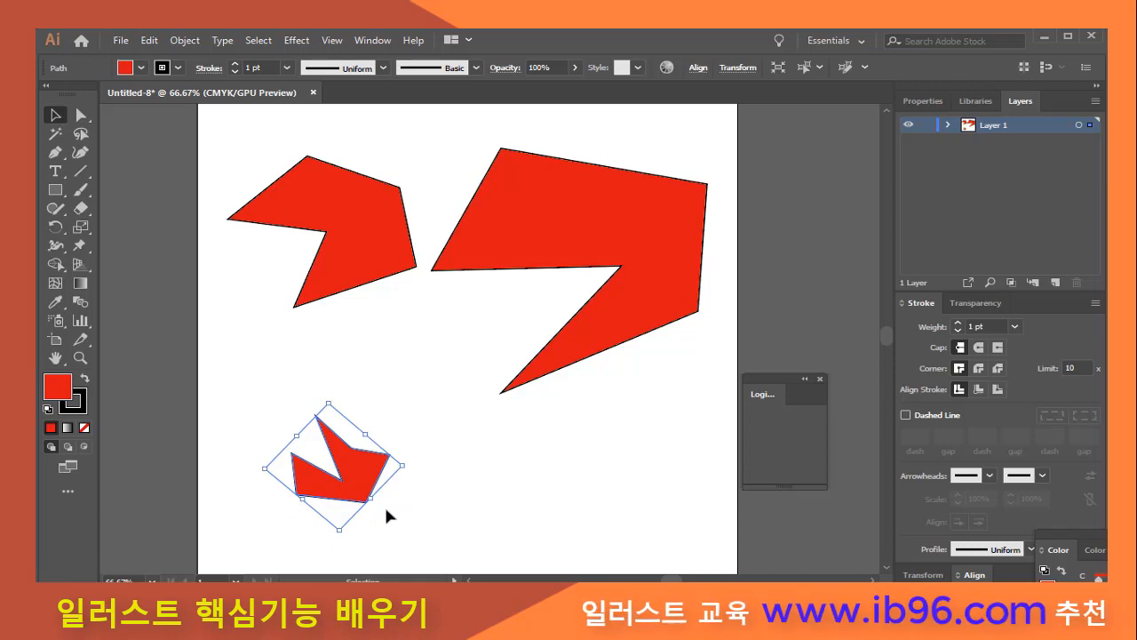
{"action": "left_click", "coordinate": [151, 41]}
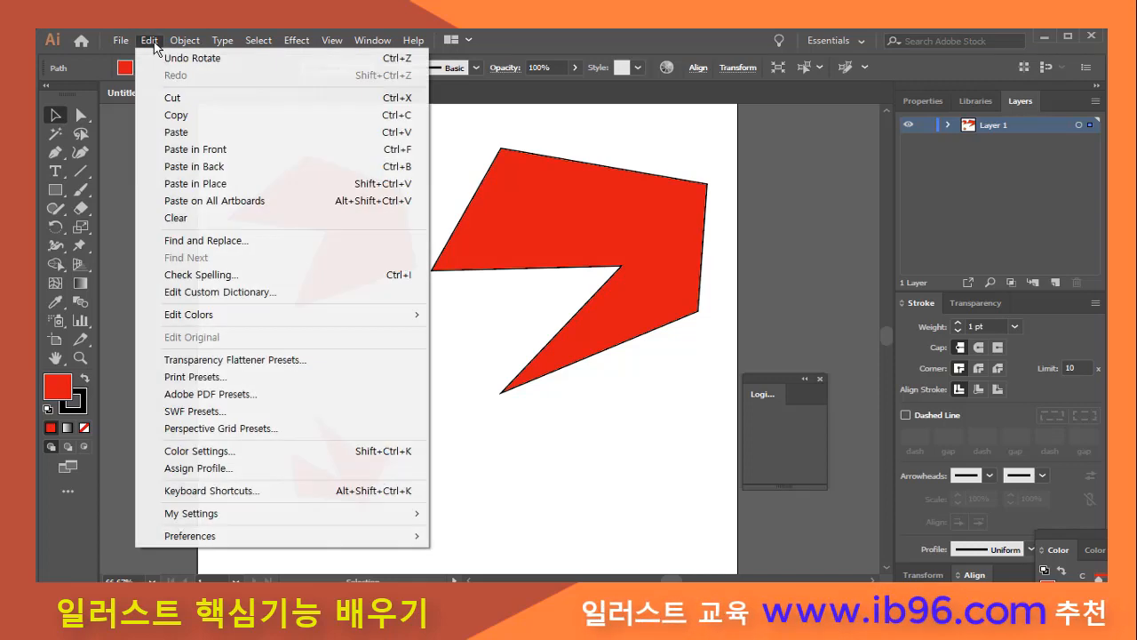
{"action": "left_click", "coordinate": [455, 135]}
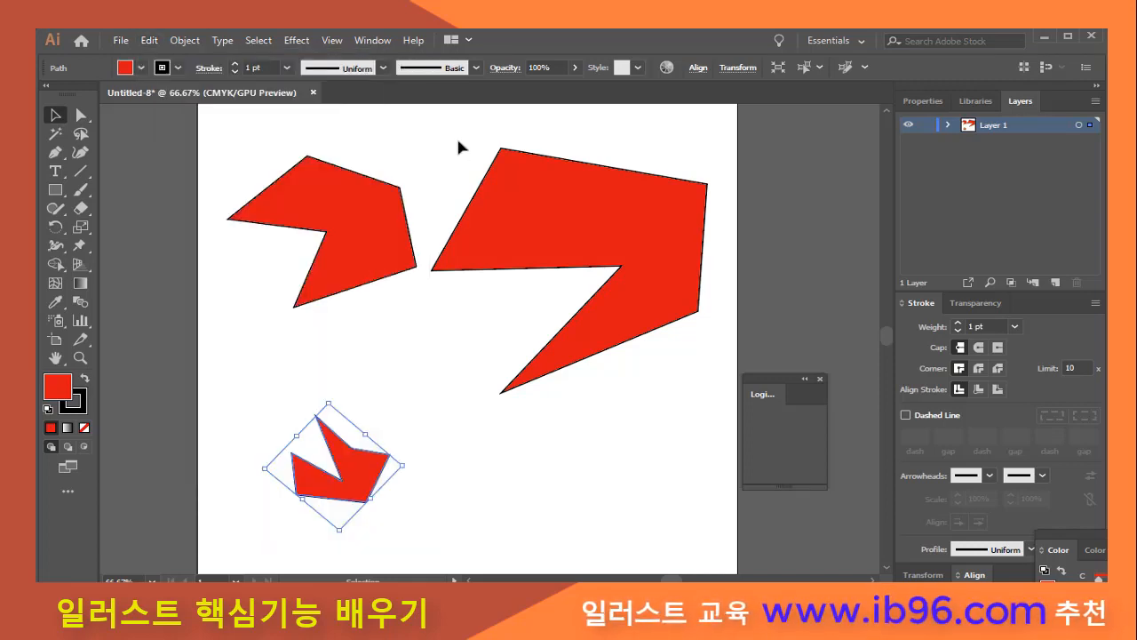
{"action": "left_click", "coordinate": [456, 160]}
- Undo the smallest shape's rotations one after another until it is back in its original orientation, and deselect it
{"action": "key", "text": "a"}
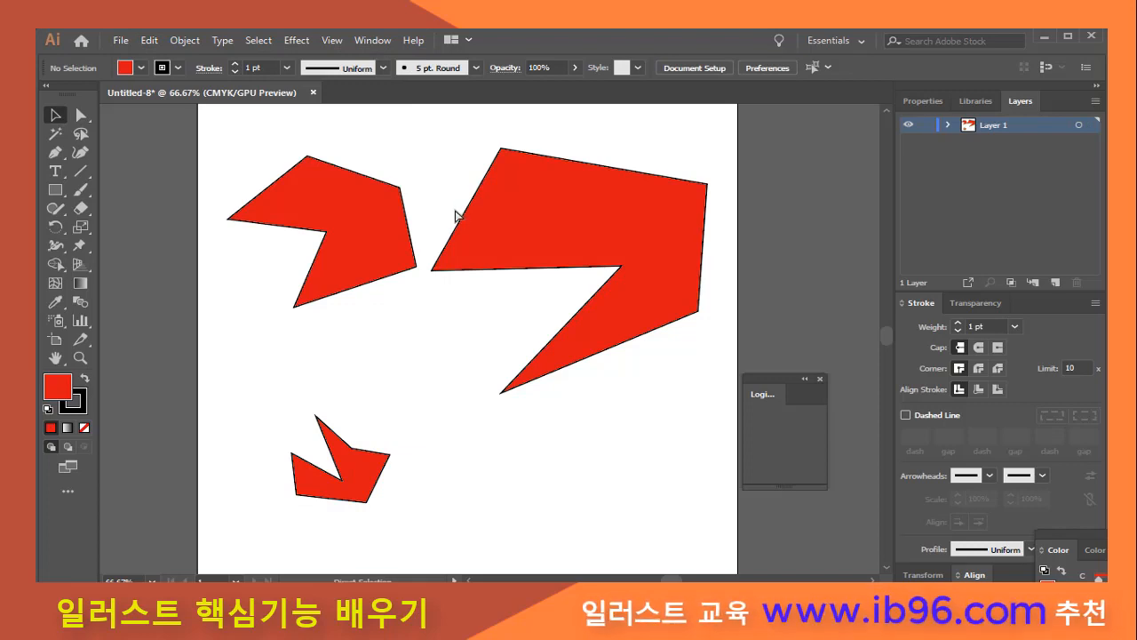
{"action": "key", "text": "ctrl+z"}
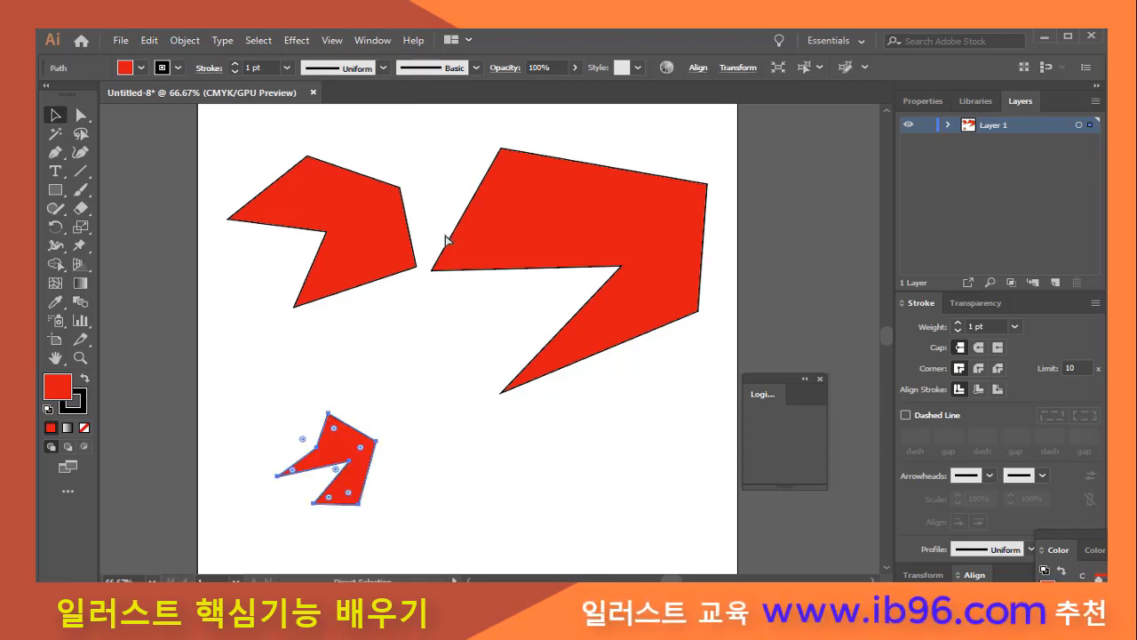
{"action": "key", "text": "ctrl+z"}
{"action": "key", "text": "ctrl+z"}
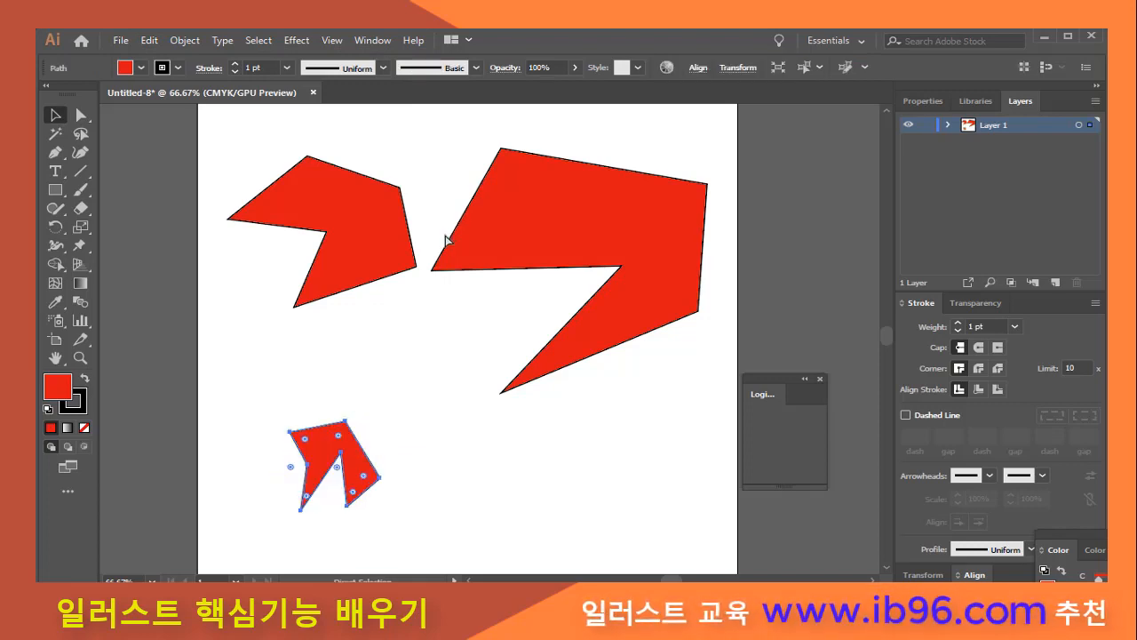
{"action": "key", "text": "ctrl+z"}
{"action": "key", "text": "v"}
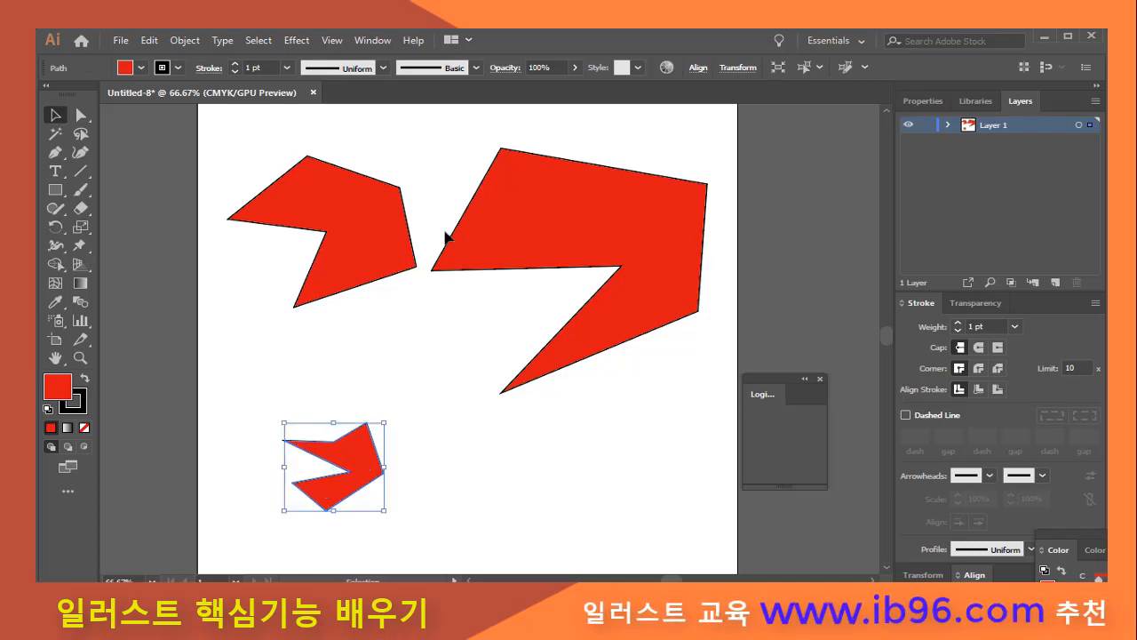
{"action": "left_click", "coordinate": [436, 325]}
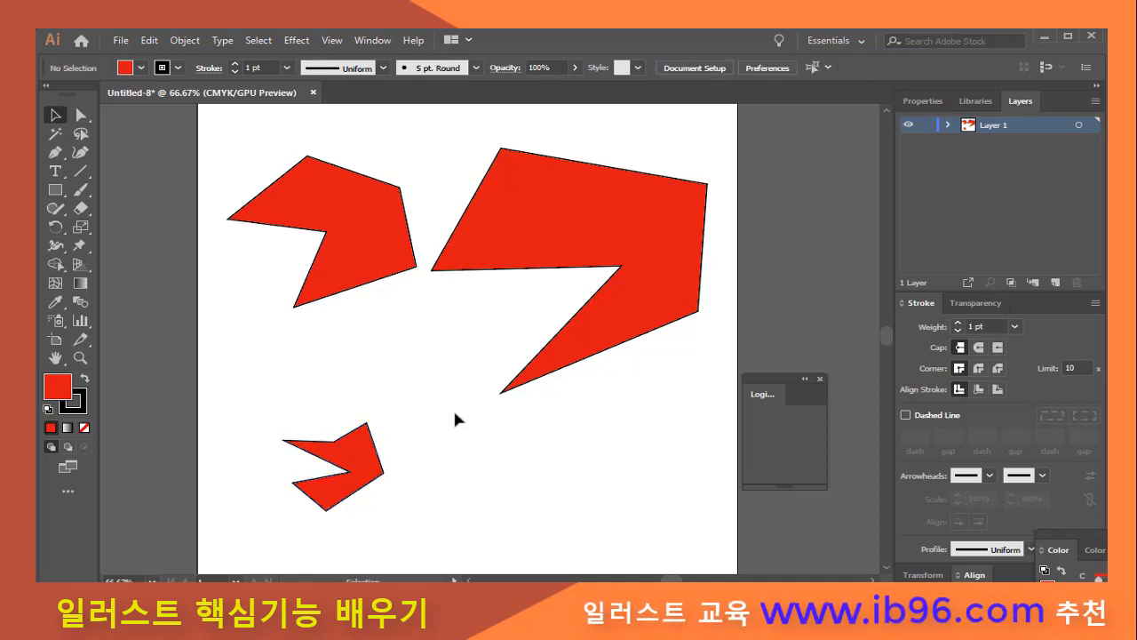
- Try rotating the smallest shape from outside its upper-right corner, undo it, and repeat the rotation back to the original orientation
{"action": "left_click", "coordinate": [379, 478]}
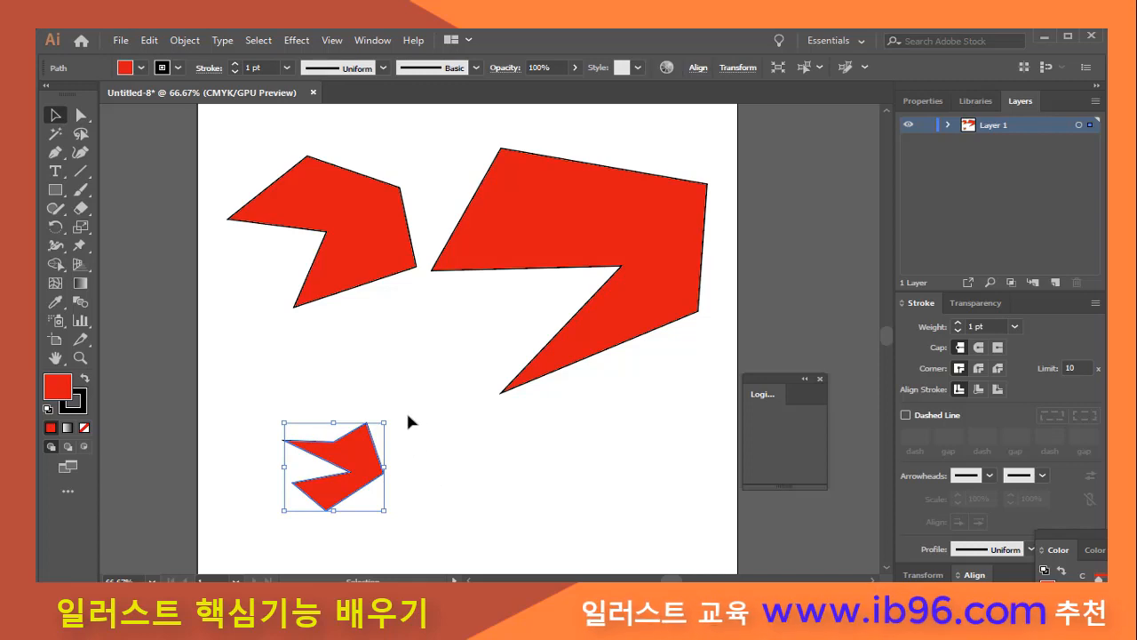
{"action": "left_click_drag", "start_coordinate": [388, 416], "coordinate": [326, 379]}
{"action": "key", "text": "ctrl+z"}
{"action": "left_click_drag", "start_coordinate": [390, 415], "coordinate": [285, 418]}
{"action": "mouse_move", "coordinate": [394, 466]}
{"action": "left_mouse_down"}
{"action": "mouse_move", "coordinate": [381, 424]}
{"action": "mouse_move", "coordinate": [351, 412]}
{"action": "mouse_move", "coordinate": [304, 411]}
{"action": "mouse_move", "coordinate": [279, 449]}
{"action": "mouse_move", "coordinate": [306, 408]}
{"action": "mouse_move", "coordinate": [396, 465]}
{"action": "mouse_move", "coordinate": [388, 432]}
{"action": "mouse_move", "coordinate": [348, 405]}
{"action": "mouse_move", "coordinate": [303, 411]}
{"action": "mouse_move", "coordinate": [276, 457]}
{"action": "mouse_move", "coordinate": [279, 385]}
{"action": "mouse_move", "coordinate": [307, 407]}
{"action": "mouse_move", "coordinate": [366, 408]}
{"action": "mouse_move", "coordinate": [399, 432]}
{"action": "mouse_move", "coordinate": [383, 463]}
{"action": "left_mouse_up"}
- Move the remaining small shape to the artboard's upper middle, shift it slightly down and to the right, and deselect it
{"action": "left_click_drag", "start_coordinate": [350, 457], "coordinate": [377, 365]}
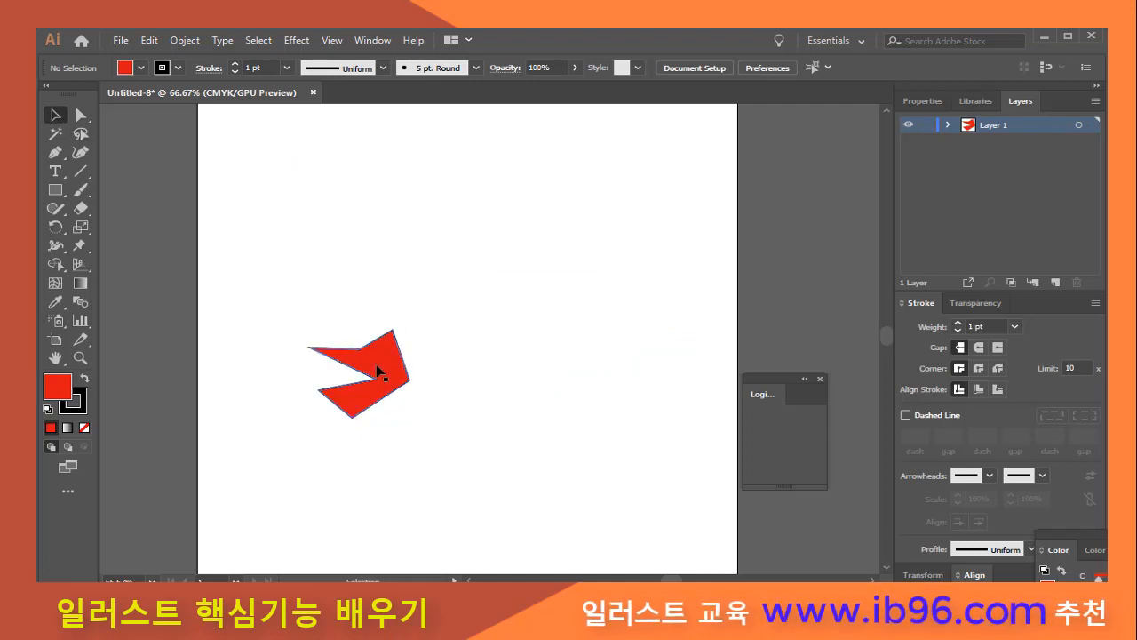
{"action": "left_click_drag", "start_coordinate": [378, 371], "coordinate": [429, 258]}
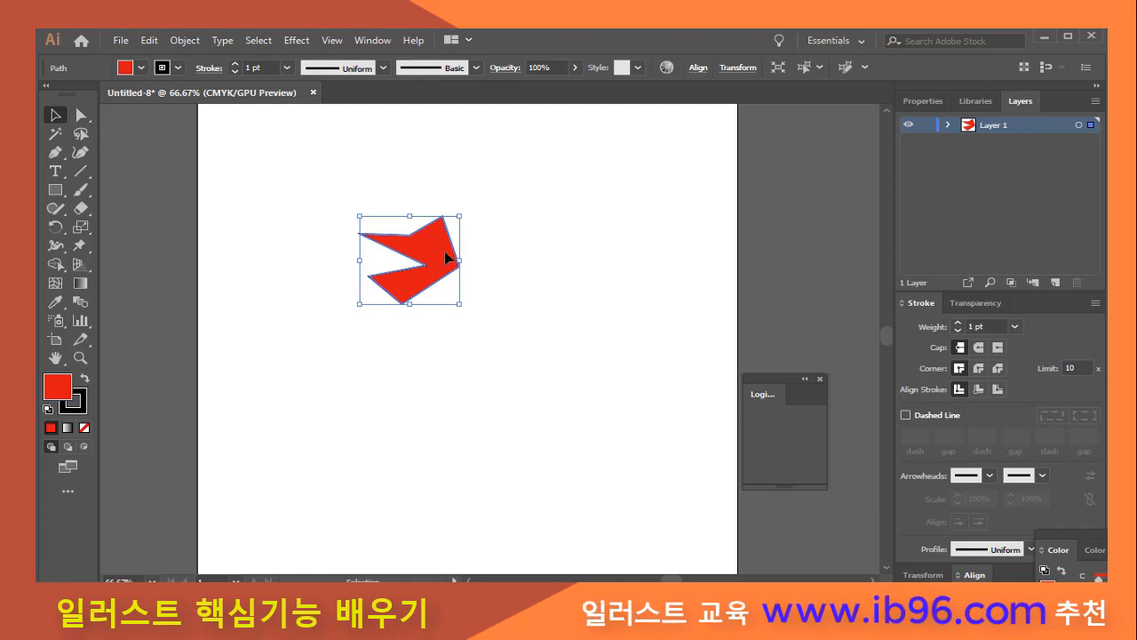
{"action": "left_click", "coordinate": [81, 358]}
{"action": "left_click_drag", "start_coordinate": [312, 176], "coordinate": [459, 302]}
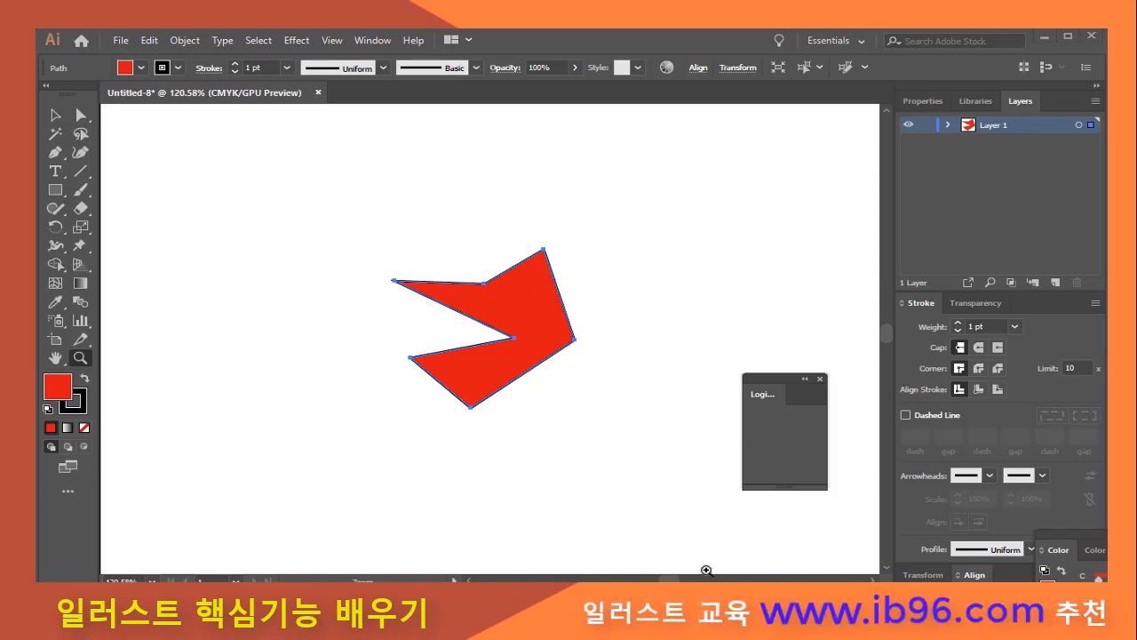
{"action": "left_click", "coordinate": [55, 114]}
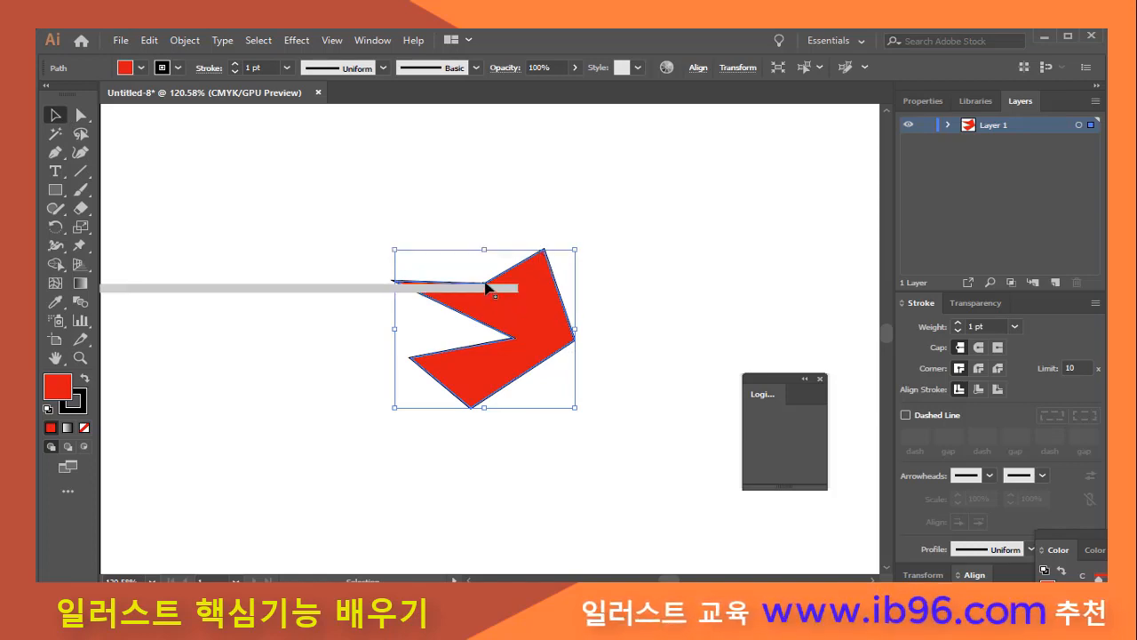
{"action": "left_click_drag", "start_coordinate": [487, 284], "coordinate": [525, 336]}
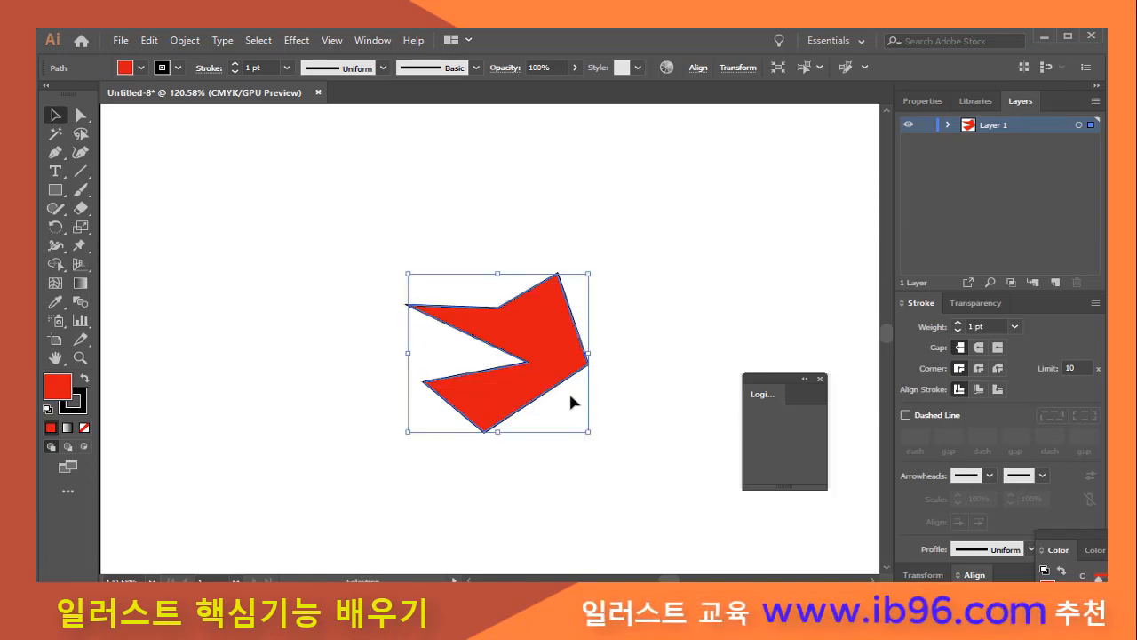
{"action": "left_click", "coordinate": [640, 455]}
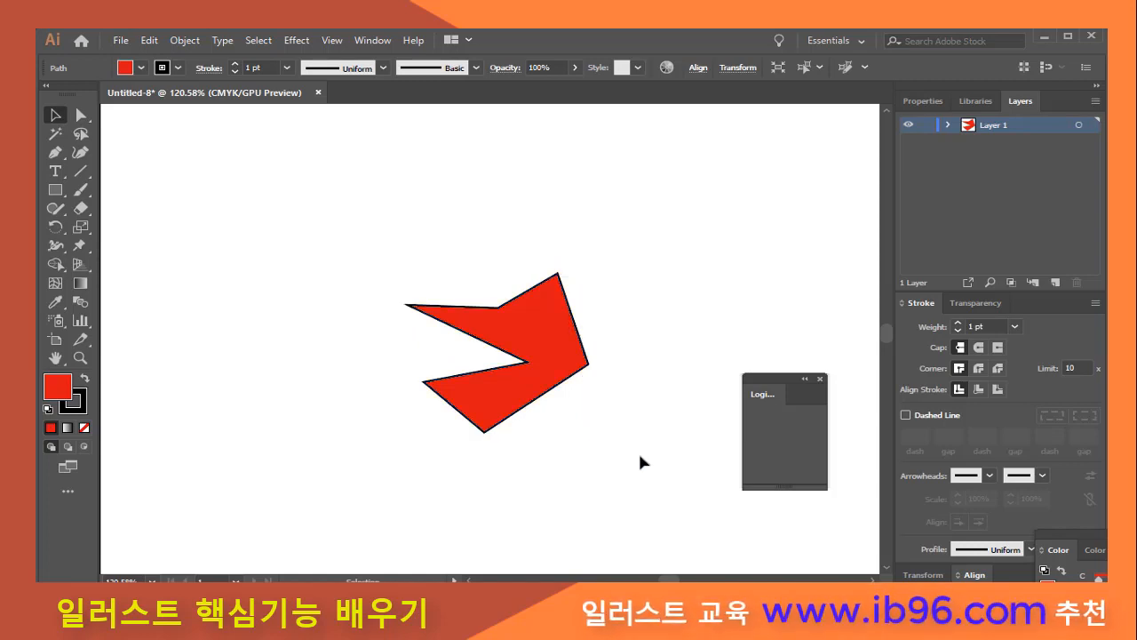
- Select the shape's topmost anchor point with the Direct Selection tool, and reselect the whole shape with the Selection tool
{"action": "left_click", "coordinate": [563, 374]}
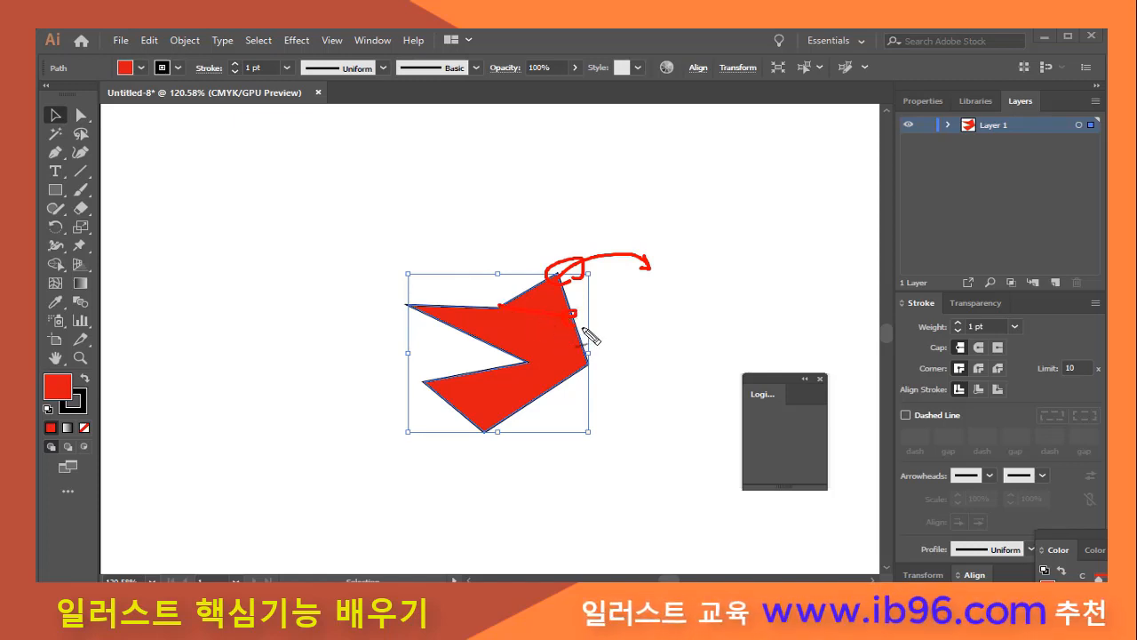
{"action": "left_click", "coordinate": [81, 117]}
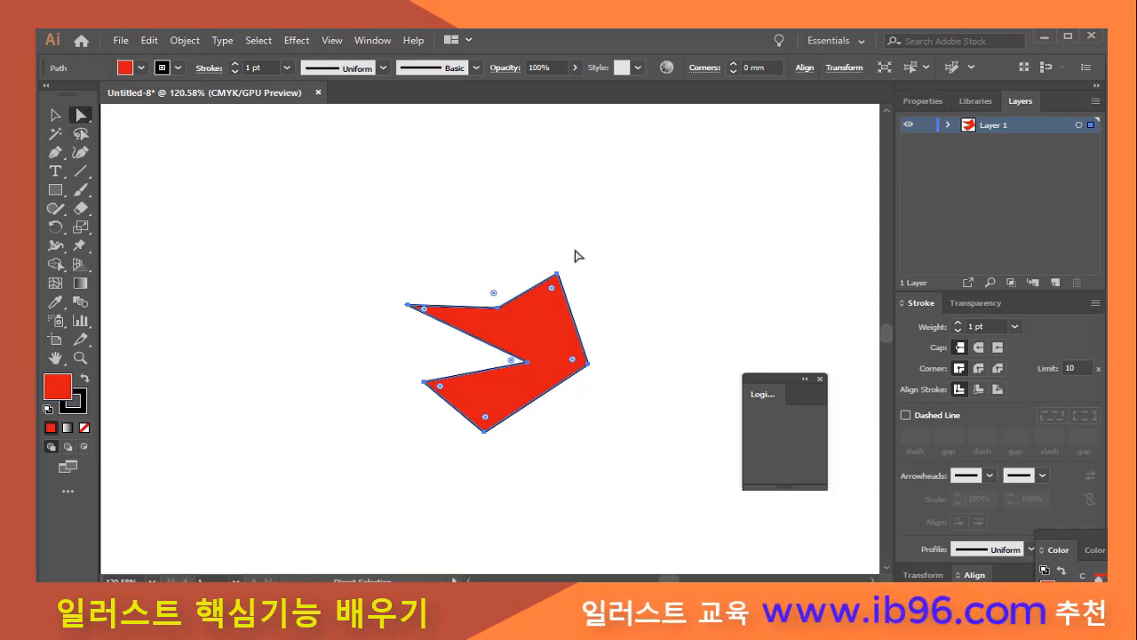
{"action": "left_click", "coordinate": [557, 275]}
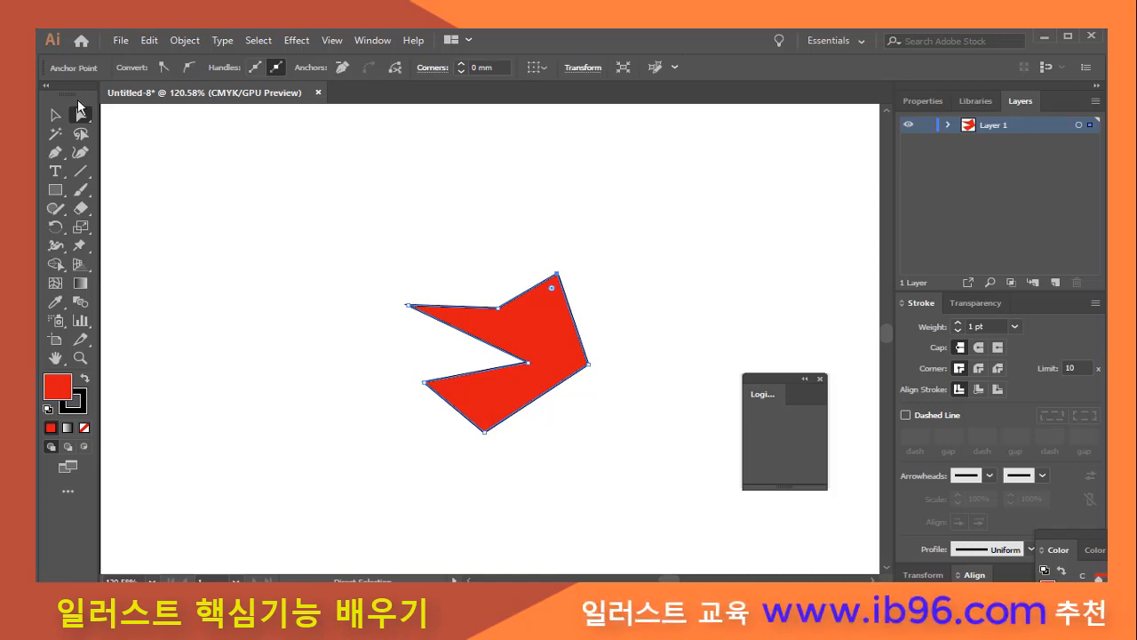
{"action": "key", "text": "v"}
{"action": "left_click", "coordinate": [508, 353]}
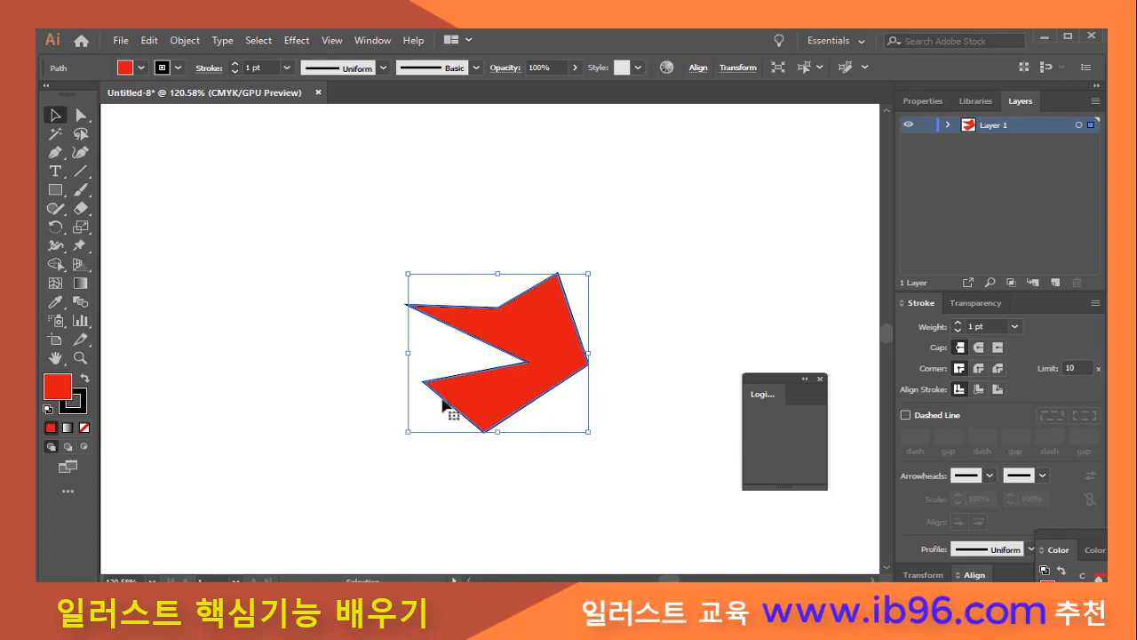
- Select only the shape's topmost anchor point with the Direct Selection tool, and activate the Zoom tool
{"action": "left_click", "coordinate": [84, 360]}
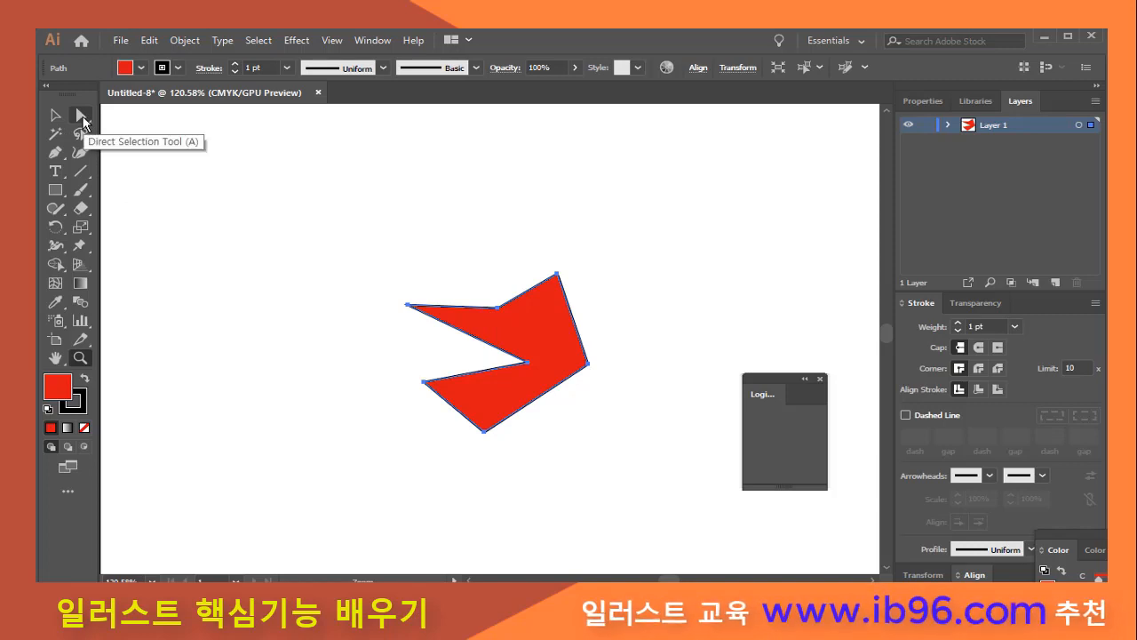
{"action": "left_click", "coordinate": [83, 118]}
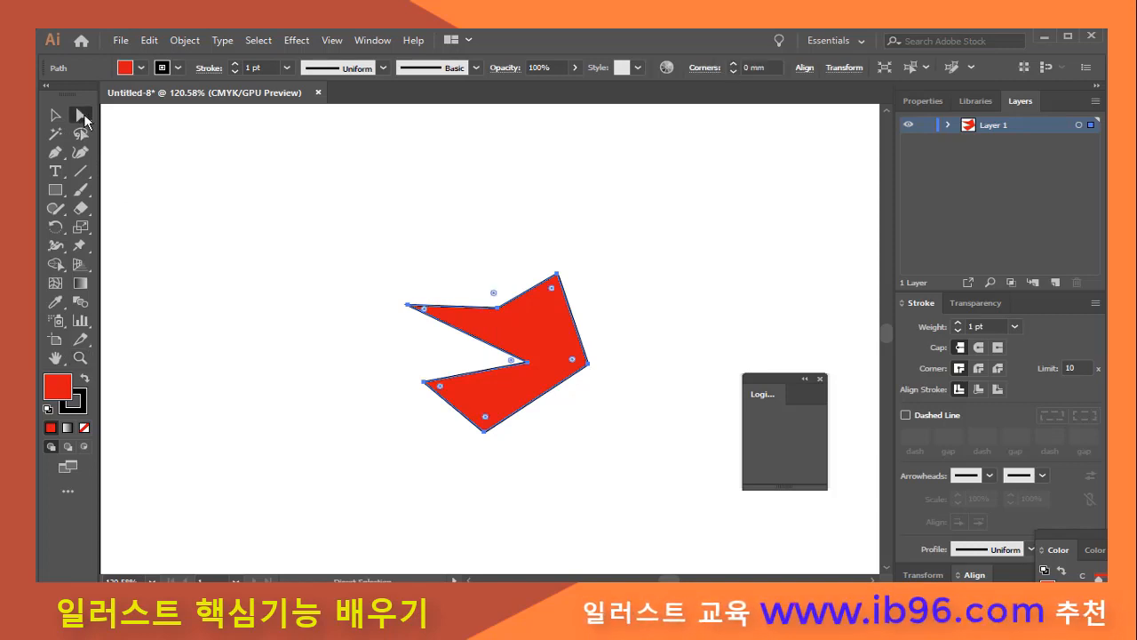
{"action": "left_click", "coordinate": [557, 277]}
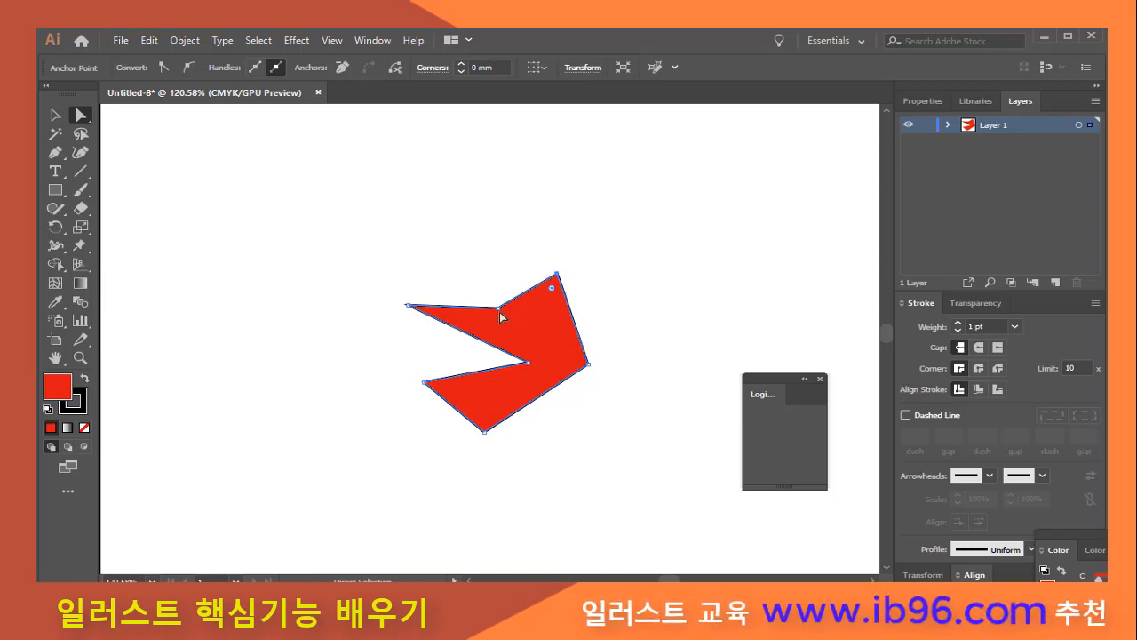
{"action": "key", "text": "z"}
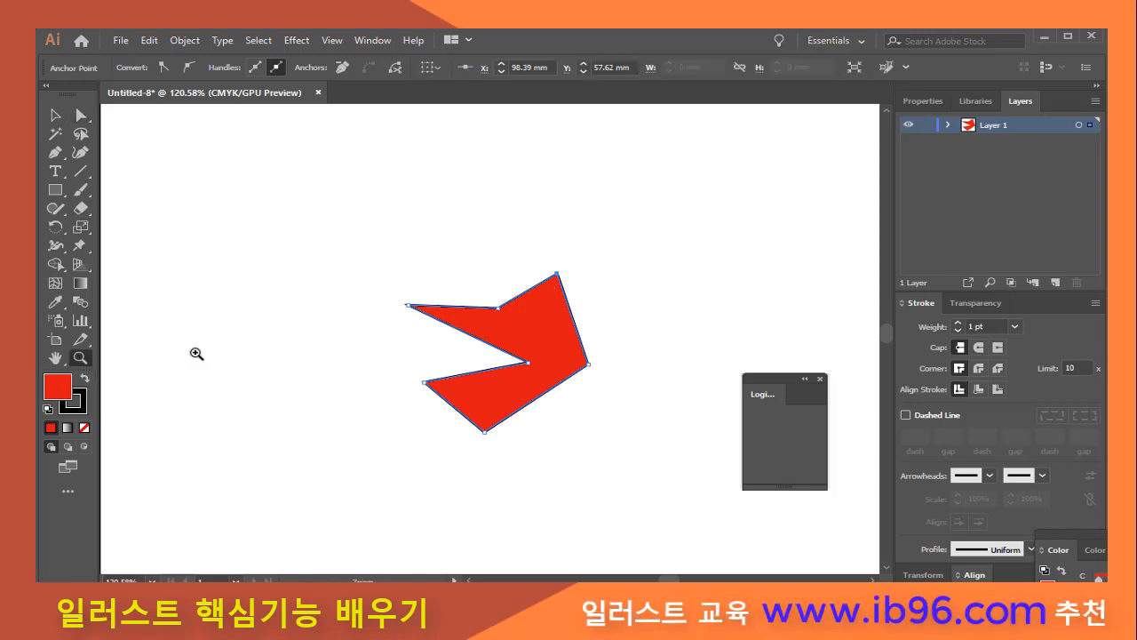
- Move only the shape's topmost anchor point straight down, level with the neighbouring anchor on the upper edge, using Direct Selection
{"action": "left_click", "coordinate": [366, 248]}
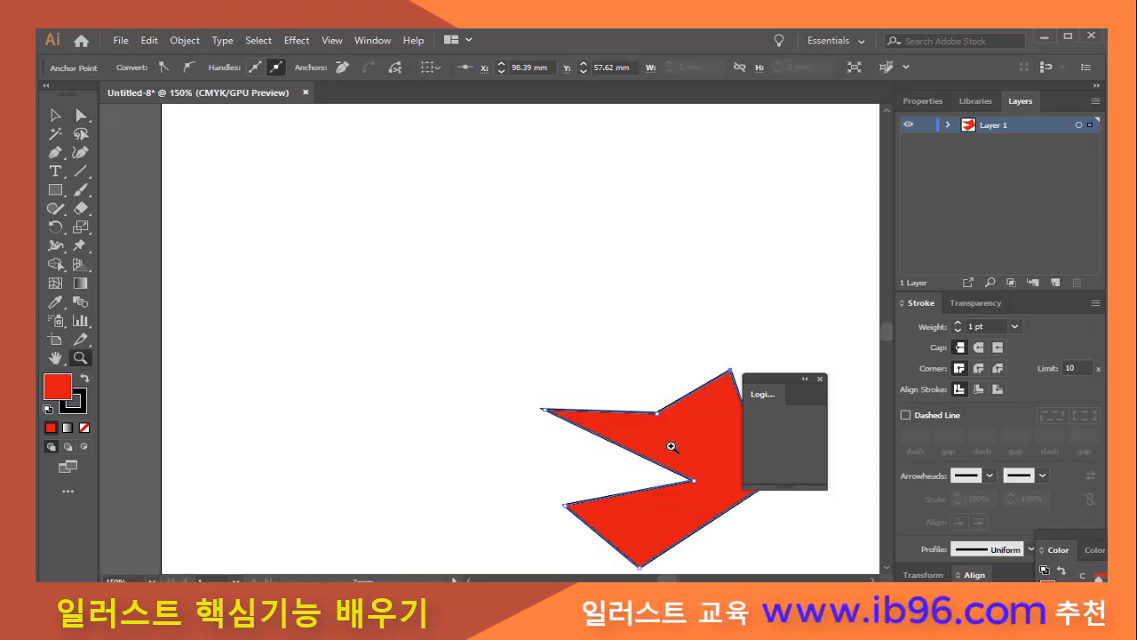
{"action": "left_click_drag", "start_coordinate": [671, 443], "coordinate": [746, 395]}
{"action": "key", "text": "space"}
{"action": "left_click_drag", "start_coordinate": [579, 380], "coordinate": [380, 228]}
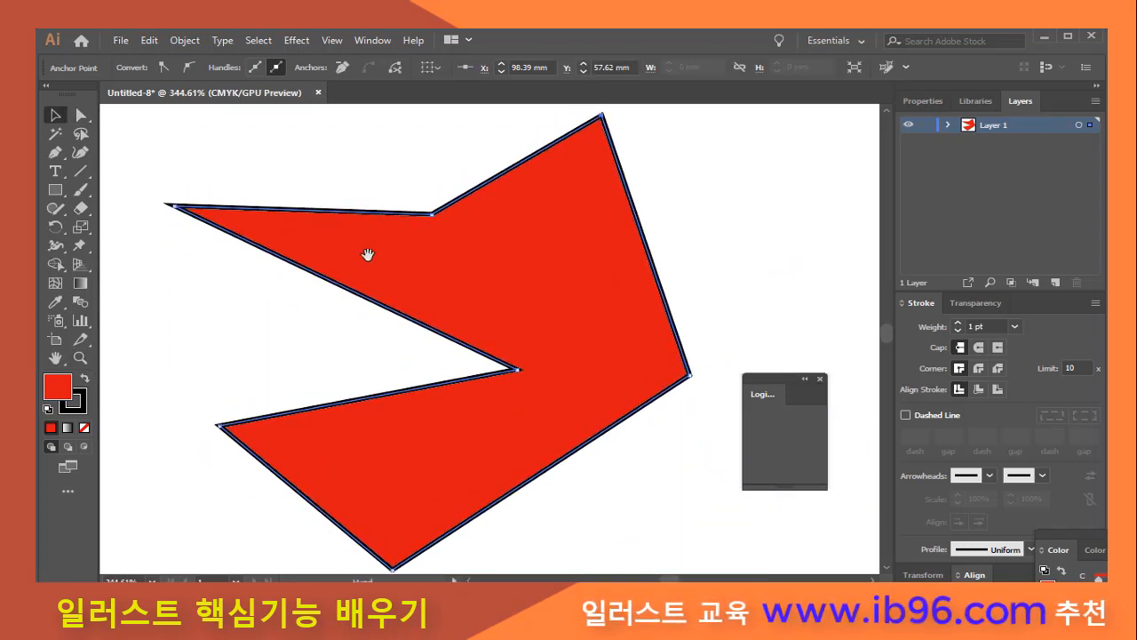
{"action": "left_click", "coordinate": [501, 226]}
{"action": "key", "text": "a"}
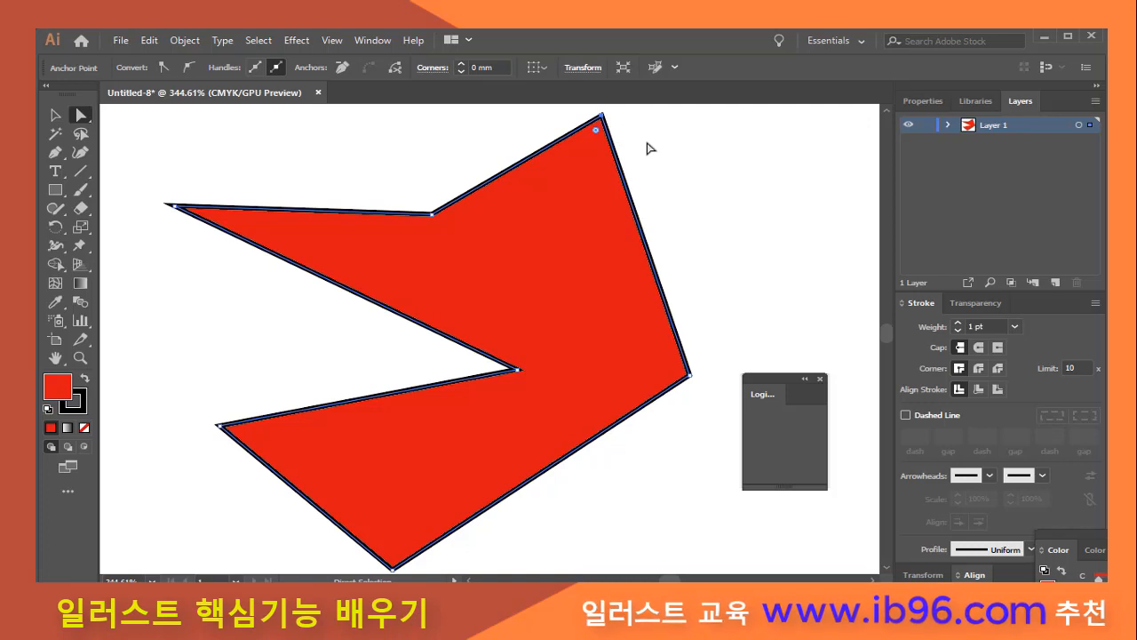
{"action": "left_click", "coordinate": [602, 117]}
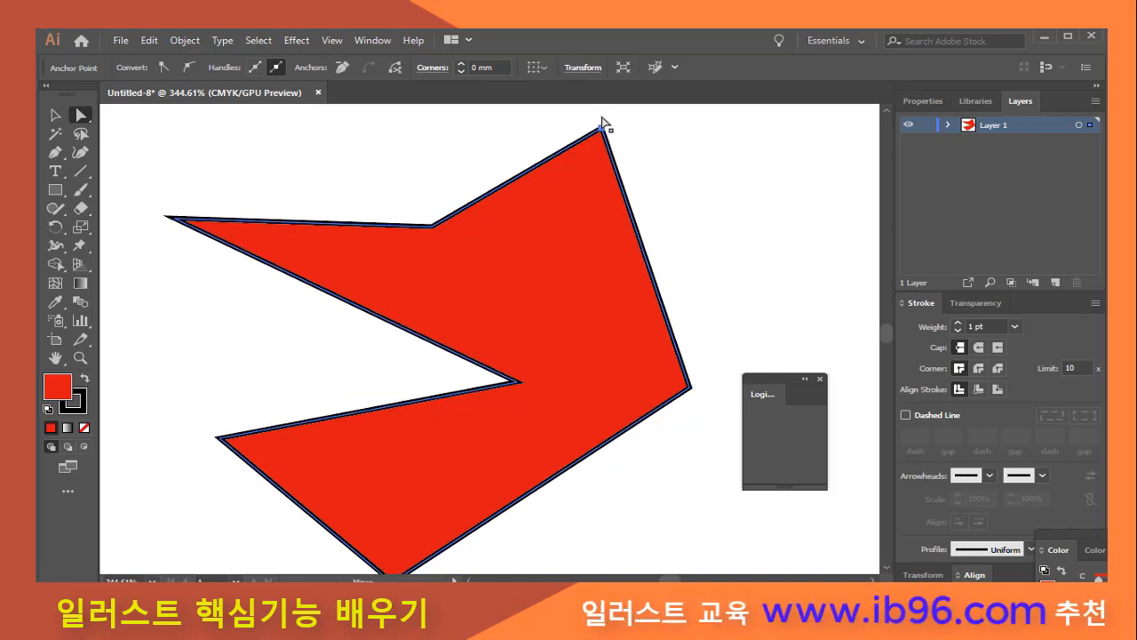
{"action": "left_click_drag", "start_coordinate": [604, 129], "coordinate": [615, 228]}
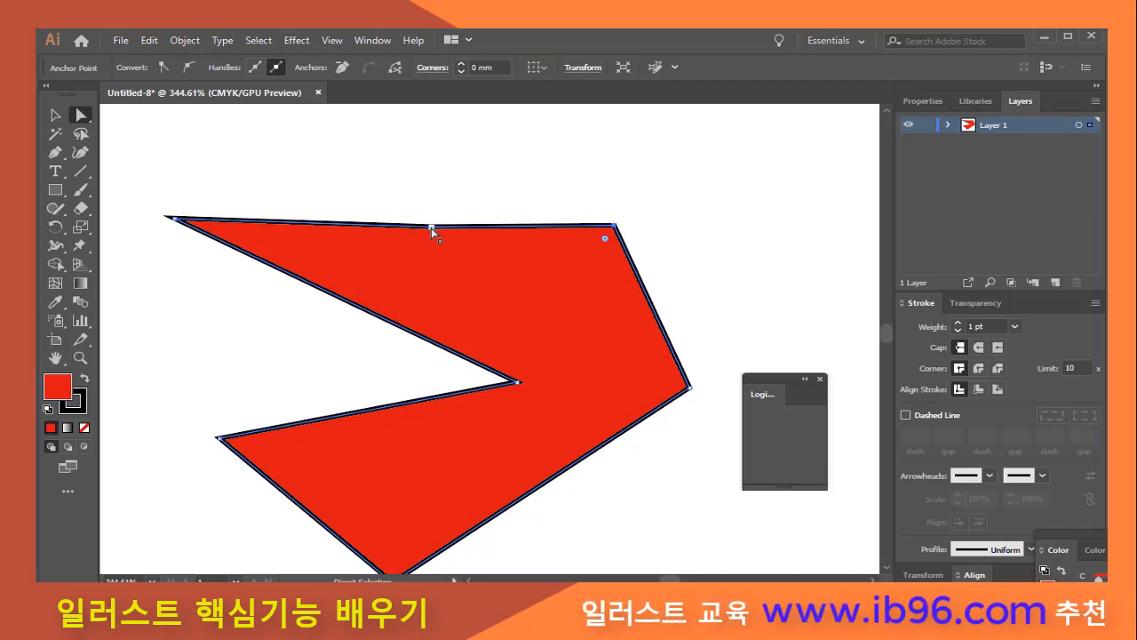
- Reshape the outline by raising the upper-middle anchor, pulling the upper-left tip inward, and moving the inner notch point outward
{"action": "left_click_drag", "start_coordinate": [431, 228], "coordinate": [443, 132]}
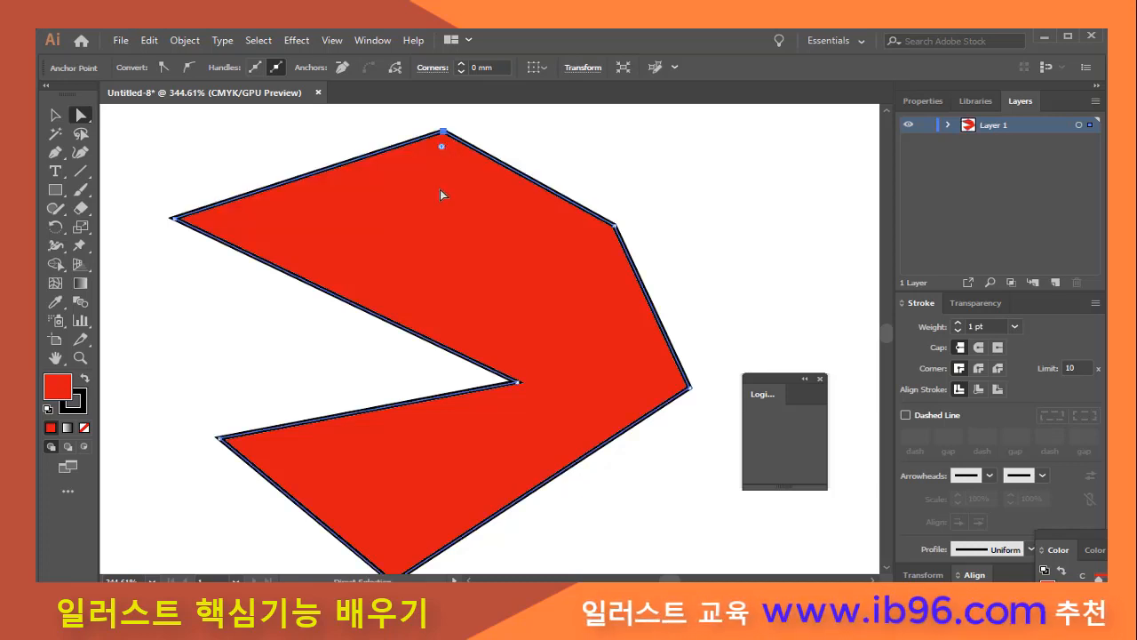
{"action": "left_click_drag", "start_coordinate": [178, 218], "coordinate": [353, 203]}
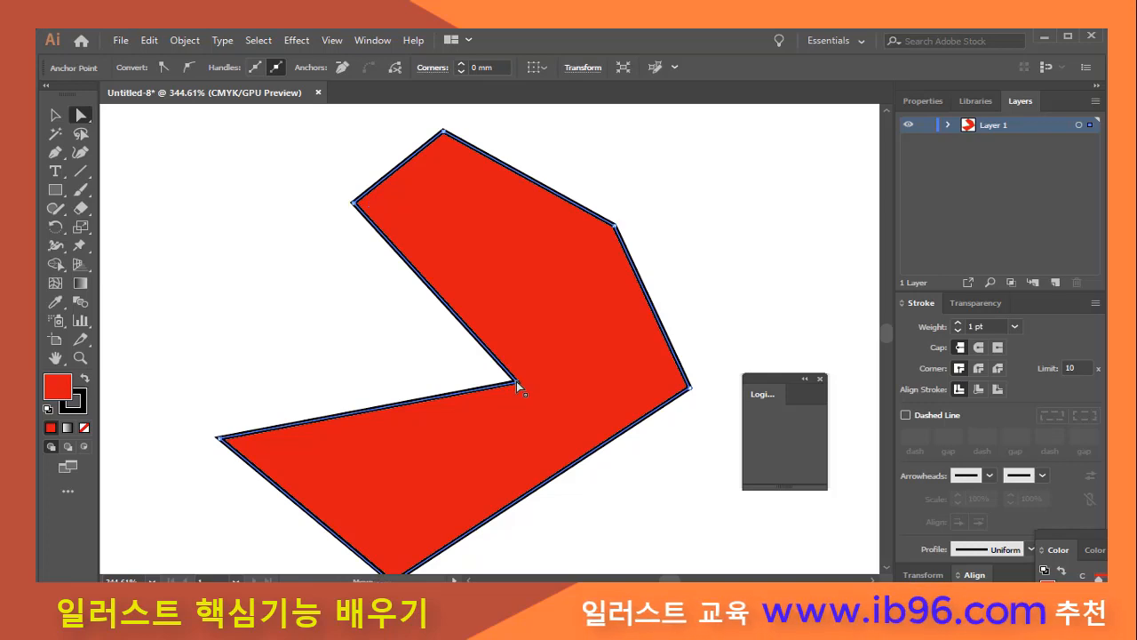
{"action": "left_click_drag", "start_coordinate": [516, 381], "coordinate": [371, 330]}
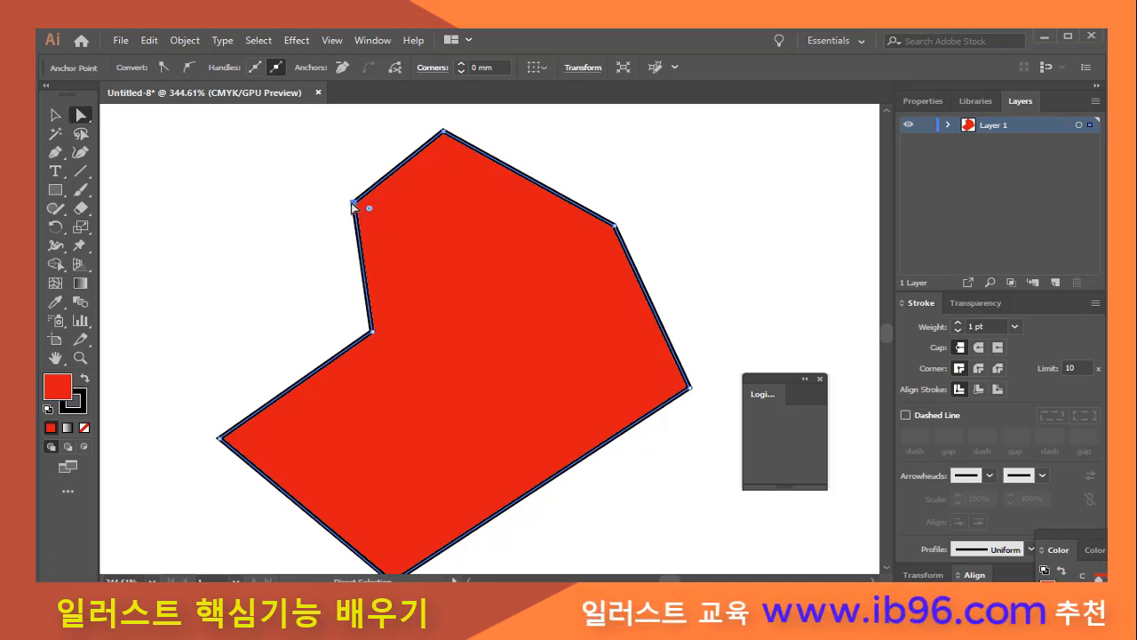
{"action": "left_click_drag", "start_coordinate": [354, 202], "coordinate": [323, 206]}
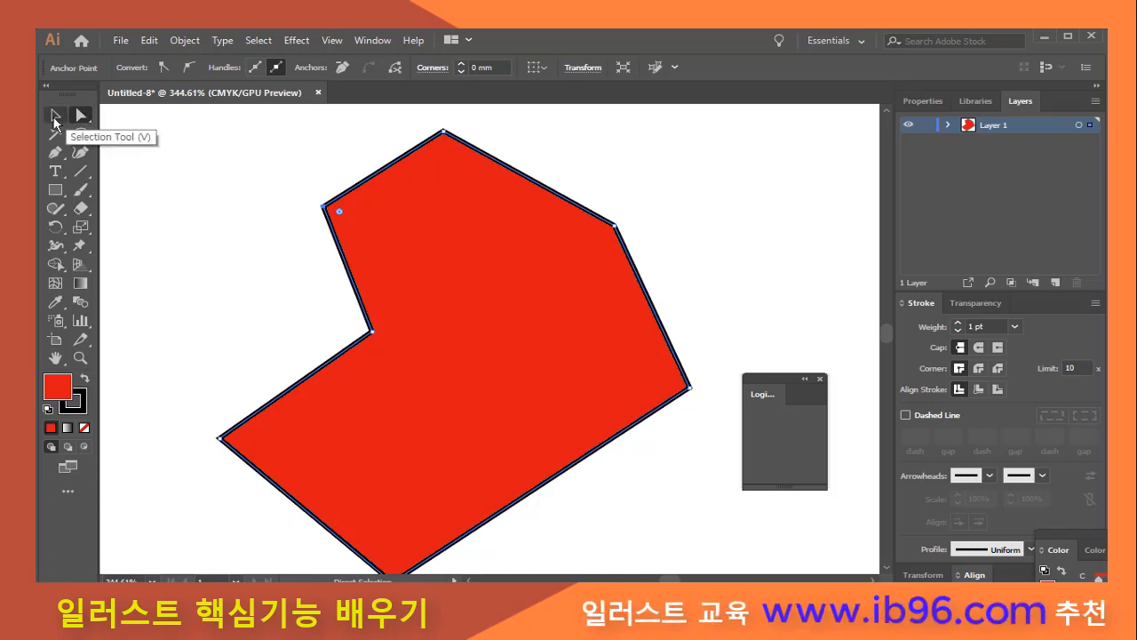
- Select the shape's top and upper-right anchor points together and move both slightly down
{"action": "left_click_drag", "start_coordinate": [407, 113], "coordinate": [513, 171]}
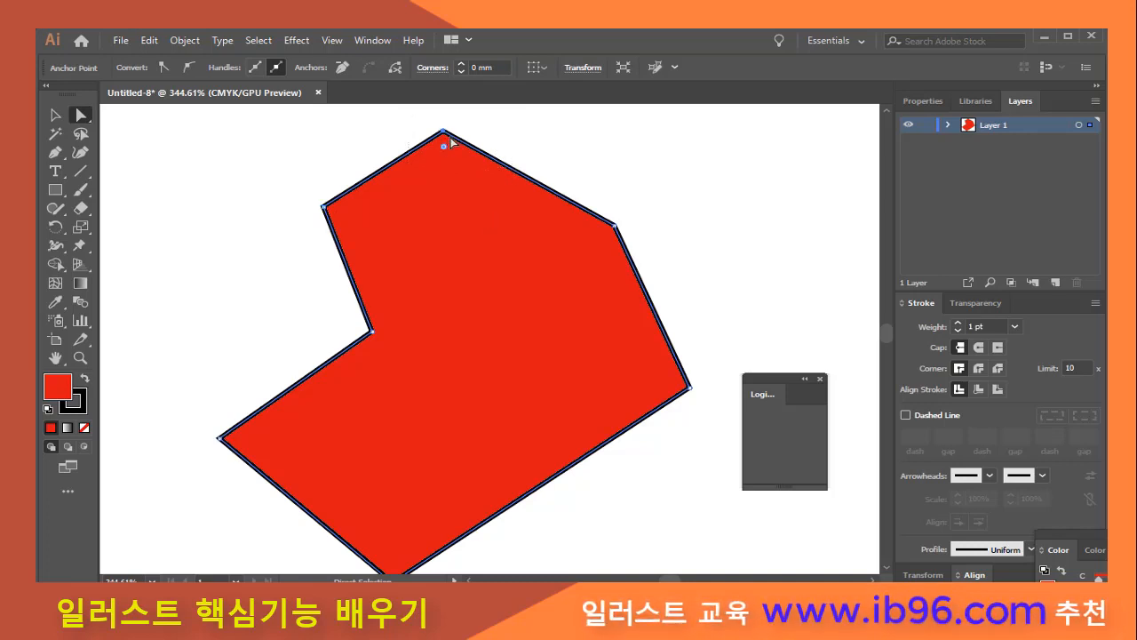
{"action": "left_click_drag", "start_coordinate": [384, 112], "coordinate": [450, 288]}
{"action": "scroll", "coordinate": [451, 289], "scroll_direction": "down", "scroll_amount": 3}
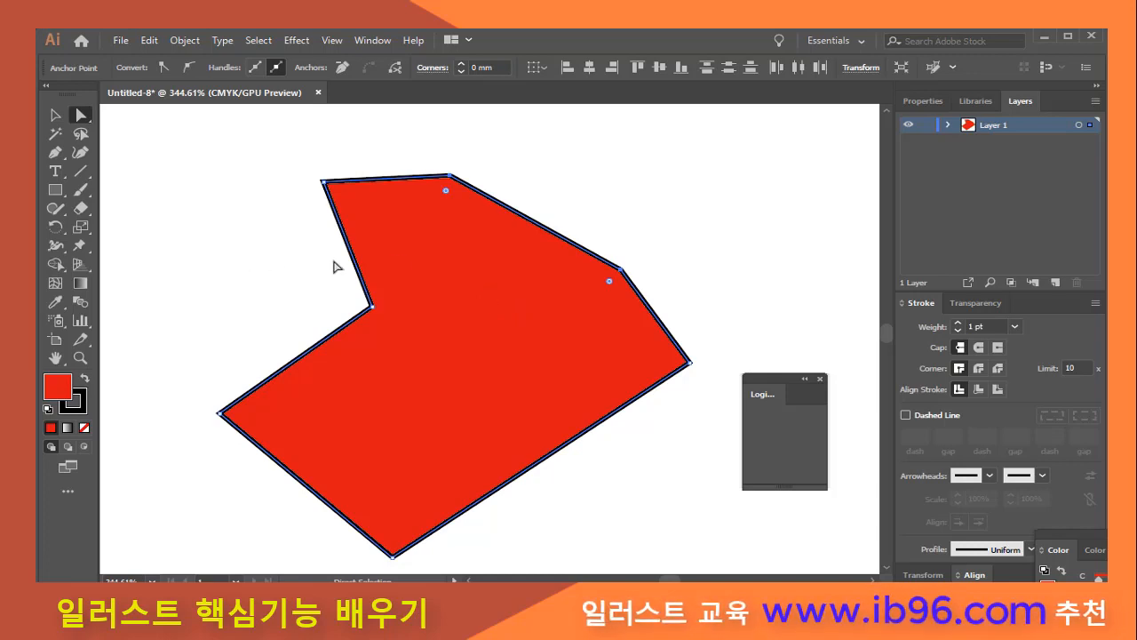
- Select the whole shape and round all its corners to 5.14 mm with the live corner widgets
{"action": "left_click", "coordinate": [54, 116]}
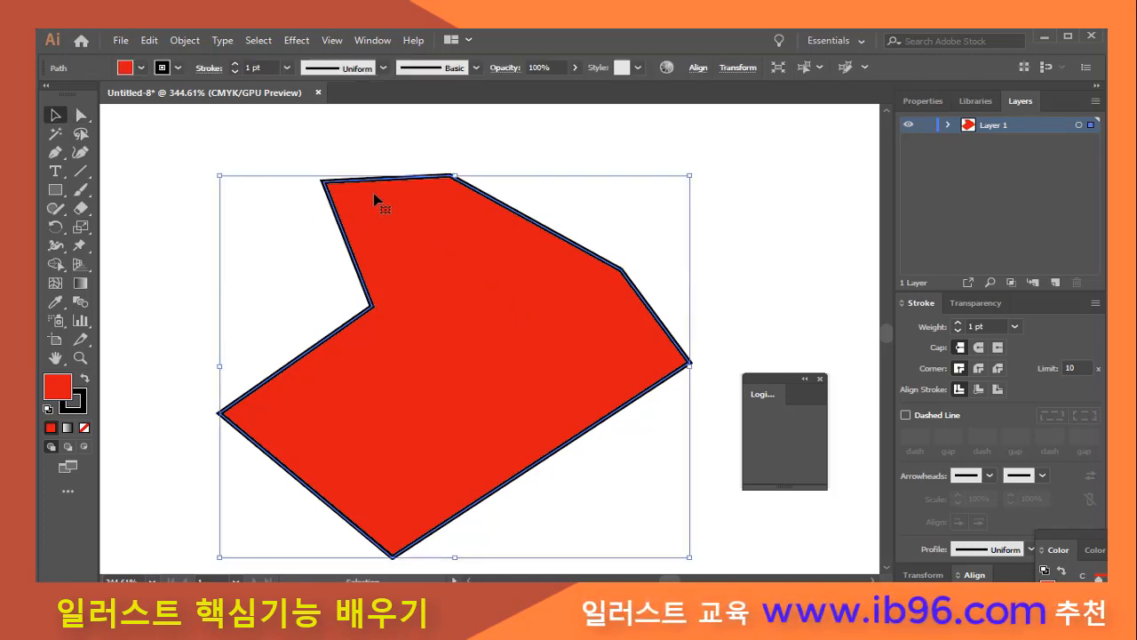
{"action": "left_click", "coordinate": [82, 116]}
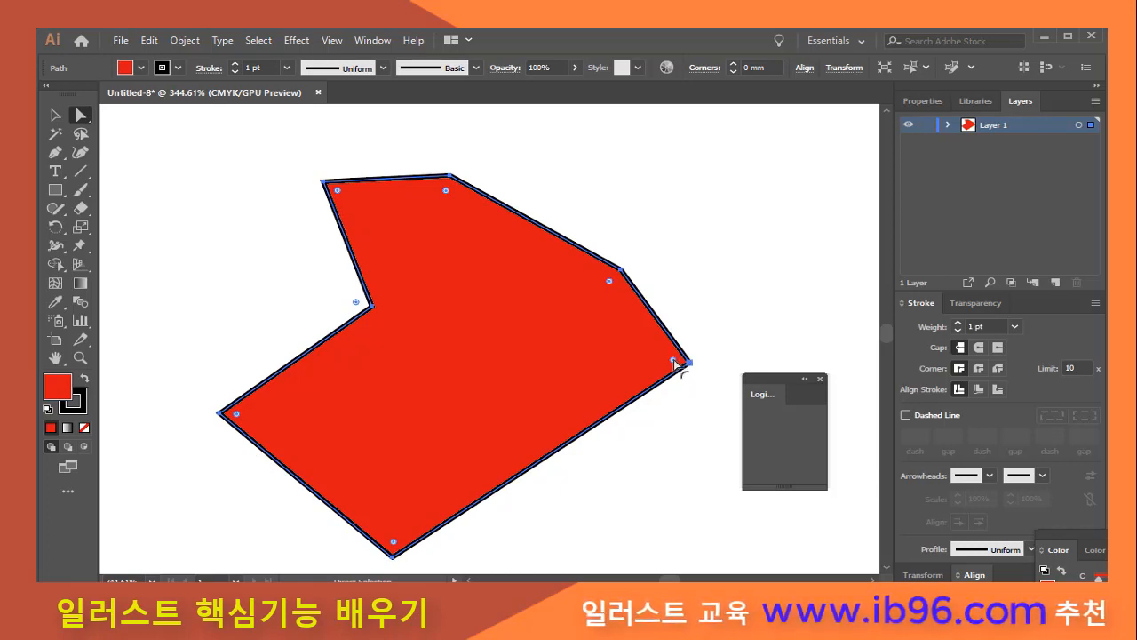
{"action": "left_click_drag", "start_coordinate": [675, 360], "coordinate": [605, 353]}
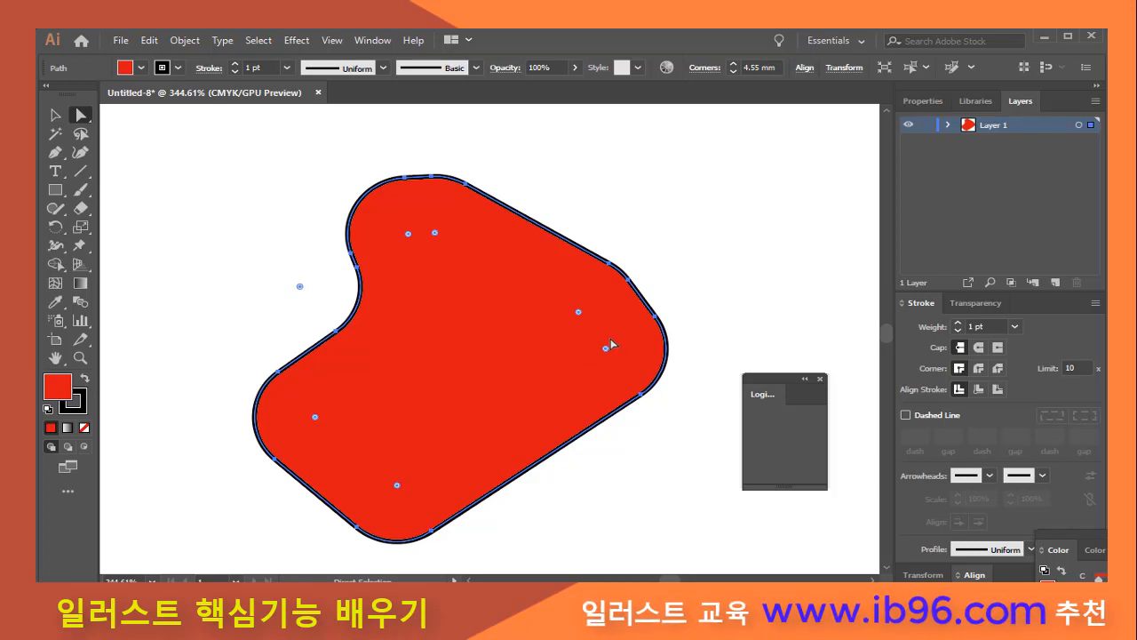
{"action": "mouse_move", "coordinate": [605, 353]}
{"action": "left_mouse_down"}
{"action": "mouse_move", "coordinate": [675, 366]}
{"action": "mouse_move", "coordinate": [591, 350]}
{"action": "left_mouse_up"}
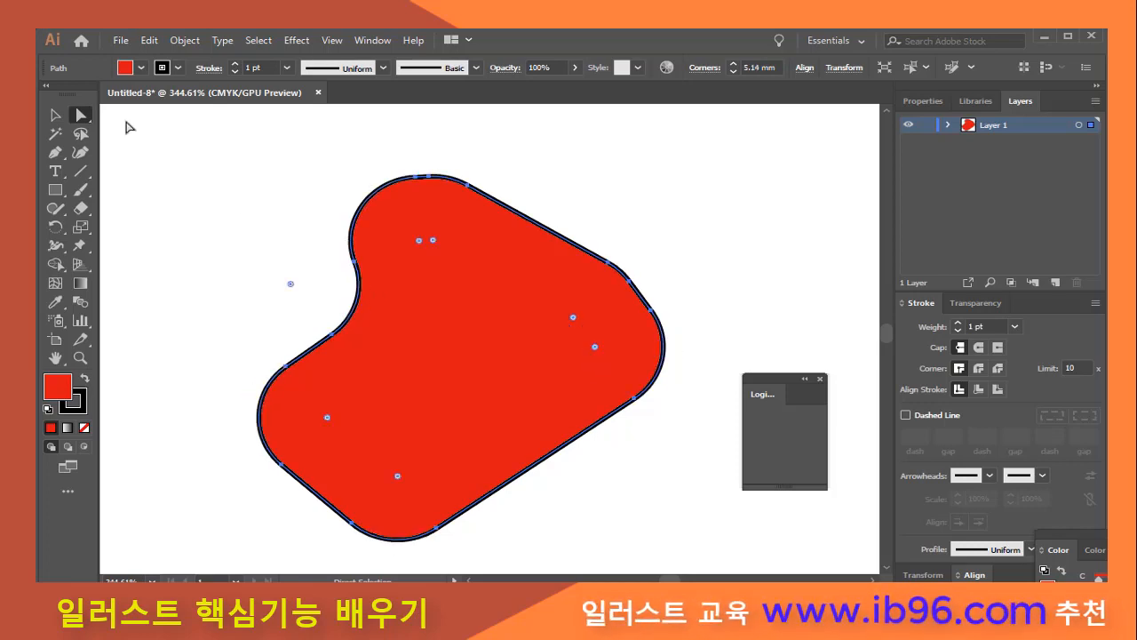
- Move the rounded shape slightly up and to the left with the Selection tool, deselect it, and select it again
{"action": "left_click", "coordinate": [53, 120]}
{"action": "left_click_drag", "start_coordinate": [510, 341], "coordinate": [462, 297]}
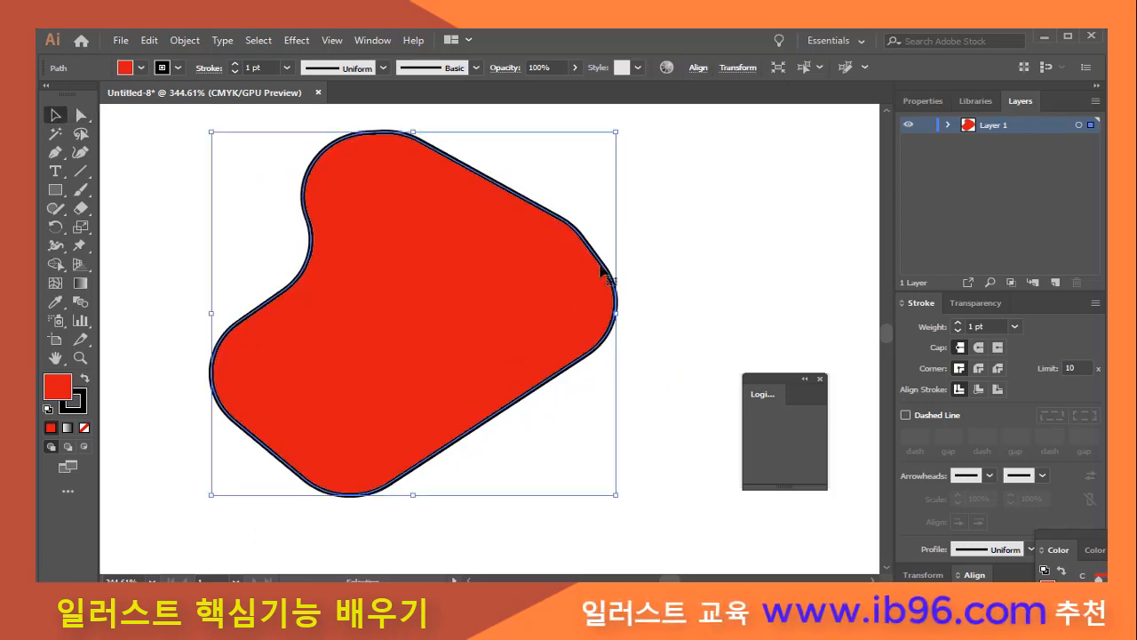
{"action": "left_click", "coordinate": [582, 181]}
{"action": "left_click", "coordinate": [565, 259]}
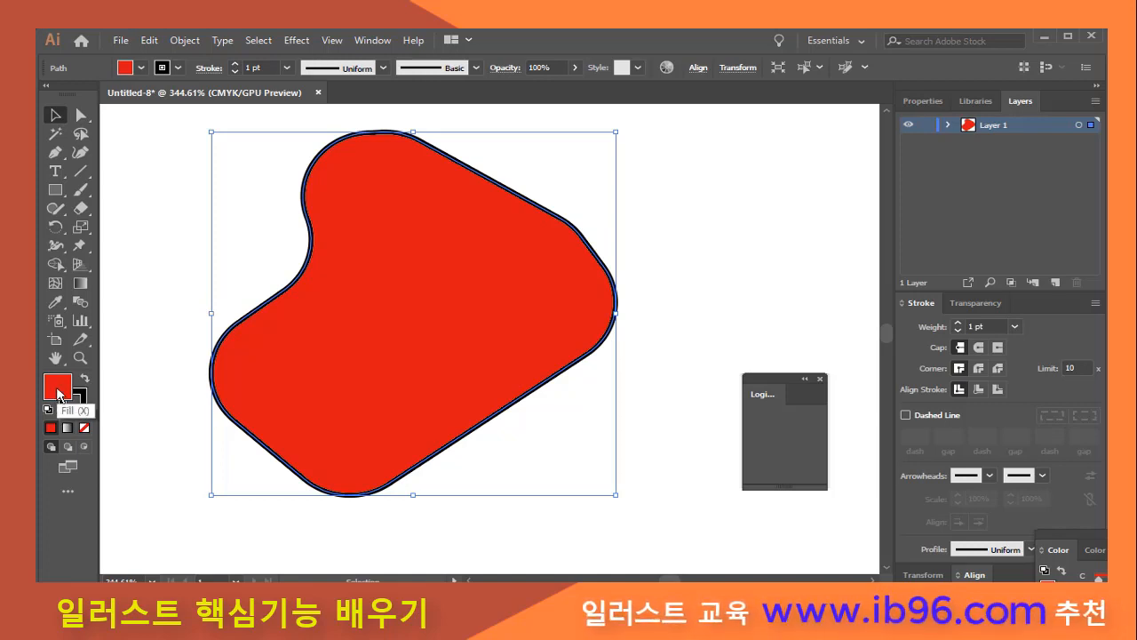
- Change the selected shape's fill colour to blue 0C22ED
{"action": "left_click", "coordinate": [80, 407]}
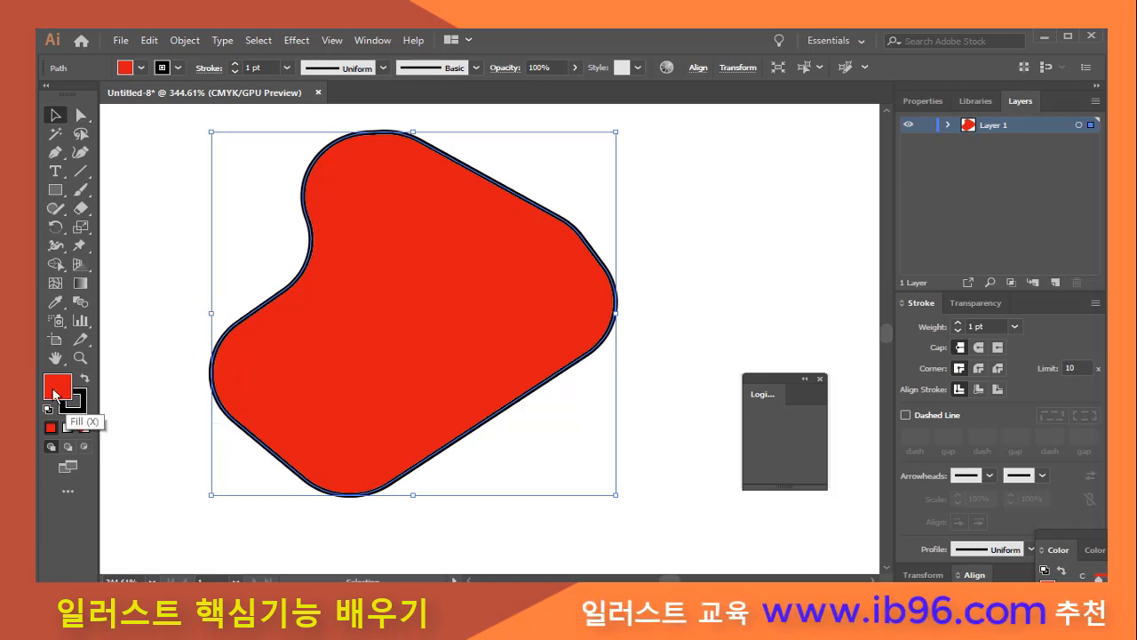
{"action": "double_click", "coordinate": [55, 394]}
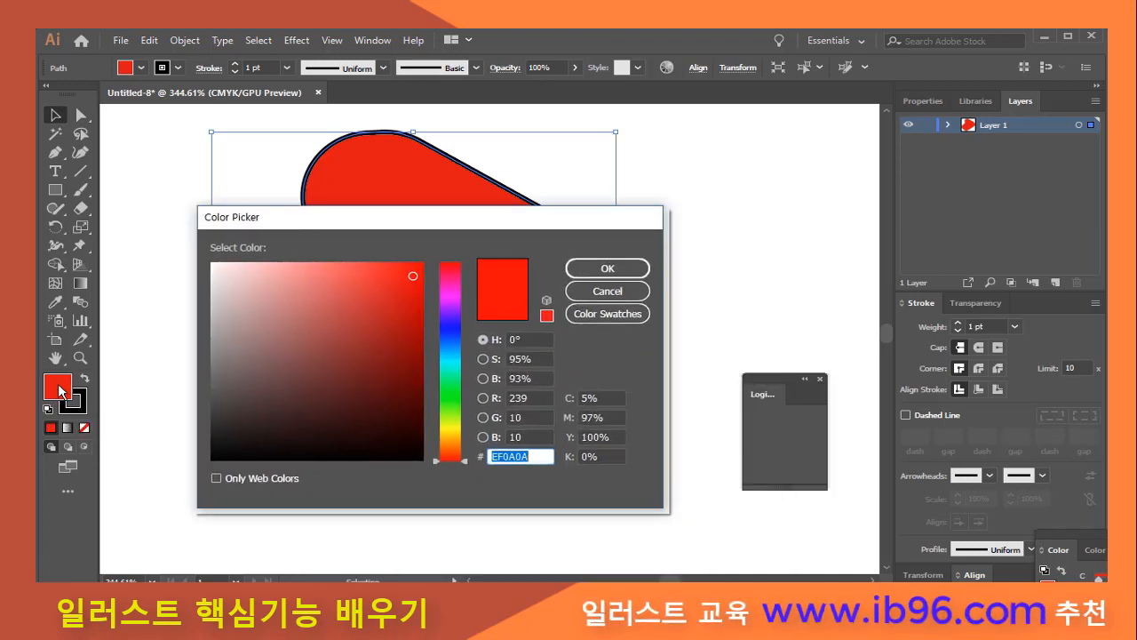
{"action": "left_click", "coordinate": [452, 329]}
{"action": "left_click", "coordinate": [608, 270]}
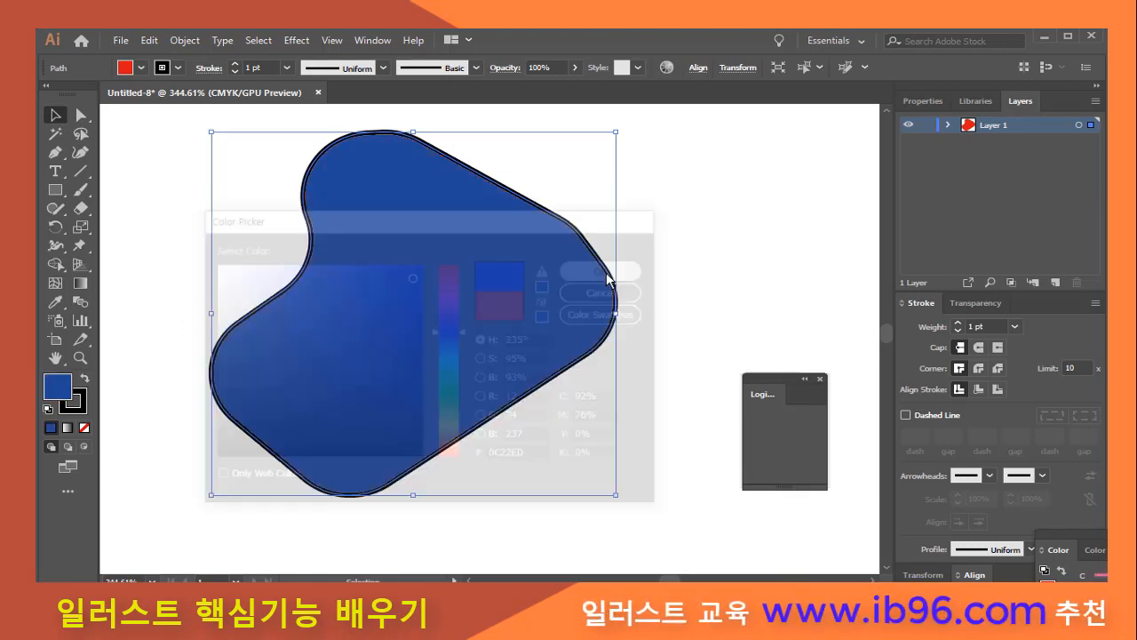
- Set the shape's fill colour to green 0AEF51
{"action": "double_click", "coordinate": [49, 396]}
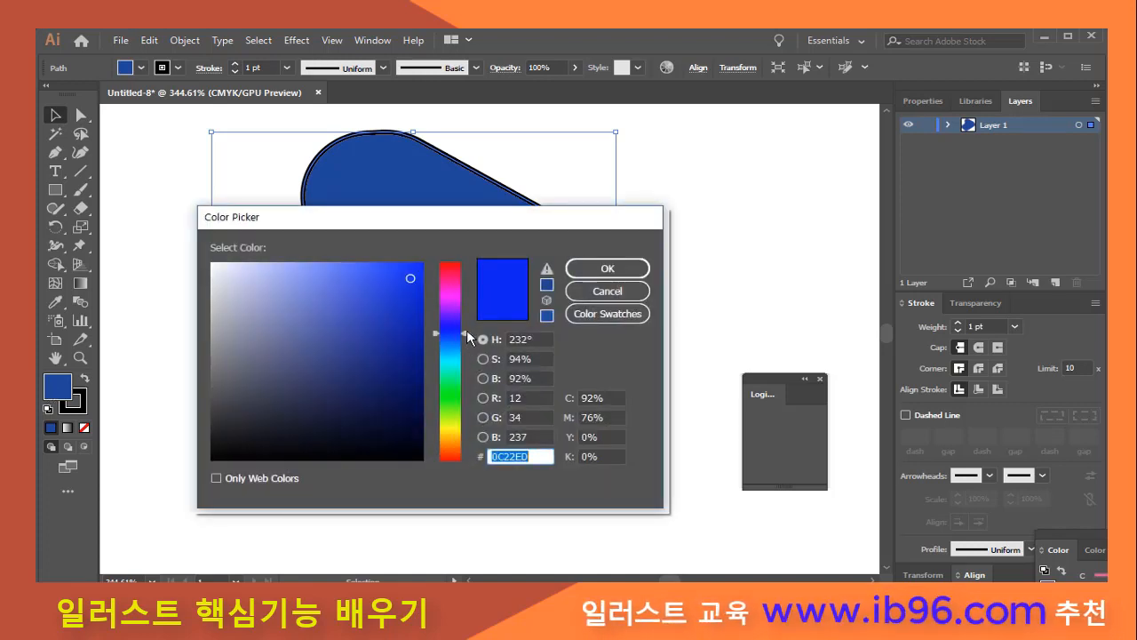
{"action": "left_click_drag", "start_coordinate": [463, 333], "coordinate": [463, 385]}
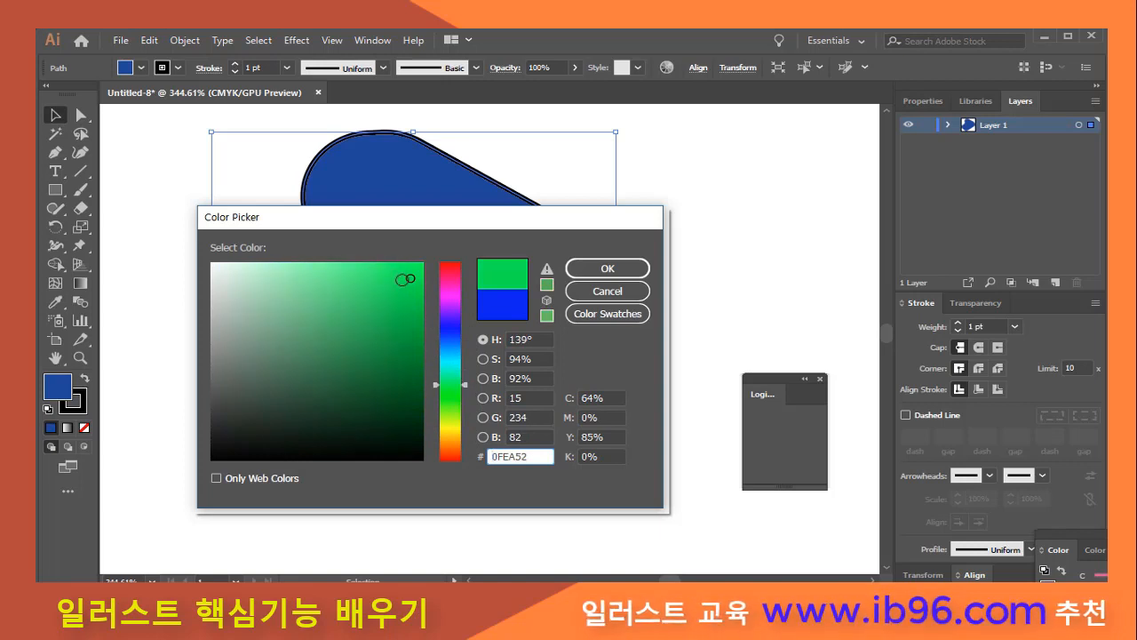
{"action": "mouse_move", "coordinate": [404, 275]}
{"action": "left_mouse_down"}
{"action": "mouse_move", "coordinate": [264, 273]}
{"action": "mouse_move", "coordinate": [194, 257]}
{"action": "mouse_move", "coordinate": [415, 269]}
{"action": "mouse_move", "coordinate": [420, 457]}
{"action": "mouse_move", "coordinate": [409, 285]}
{"action": "mouse_move", "coordinate": [378, 304]}
{"action": "mouse_move", "coordinate": [279, 317]}
{"action": "mouse_move", "coordinate": [264, 378]}
{"action": "mouse_move", "coordinate": [368, 376]}
{"action": "mouse_move", "coordinate": [299, 304]}
{"action": "mouse_move", "coordinate": [415, 274]}
{"action": "left_mouse_up"}
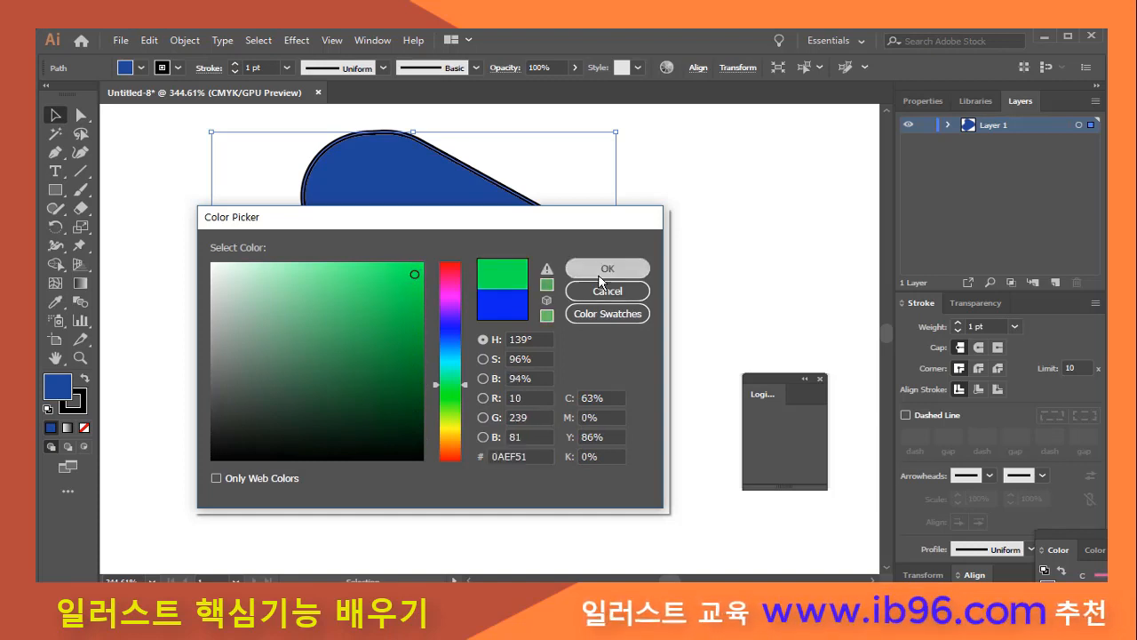
{"action": "left_click", "coordinate": [599, 277]}
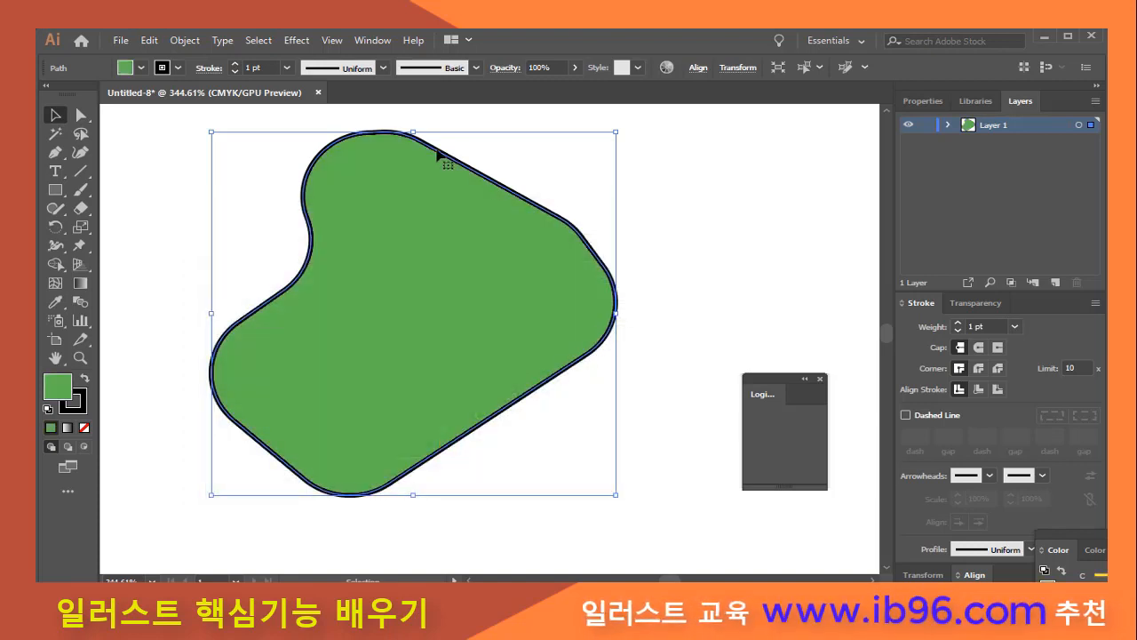
- Remove the green shape's stroke and deselect the shape
{"action": "left_click", "coordinate": [86, 401]}
{"action": "left_click", "coordinate": [85, 428]}
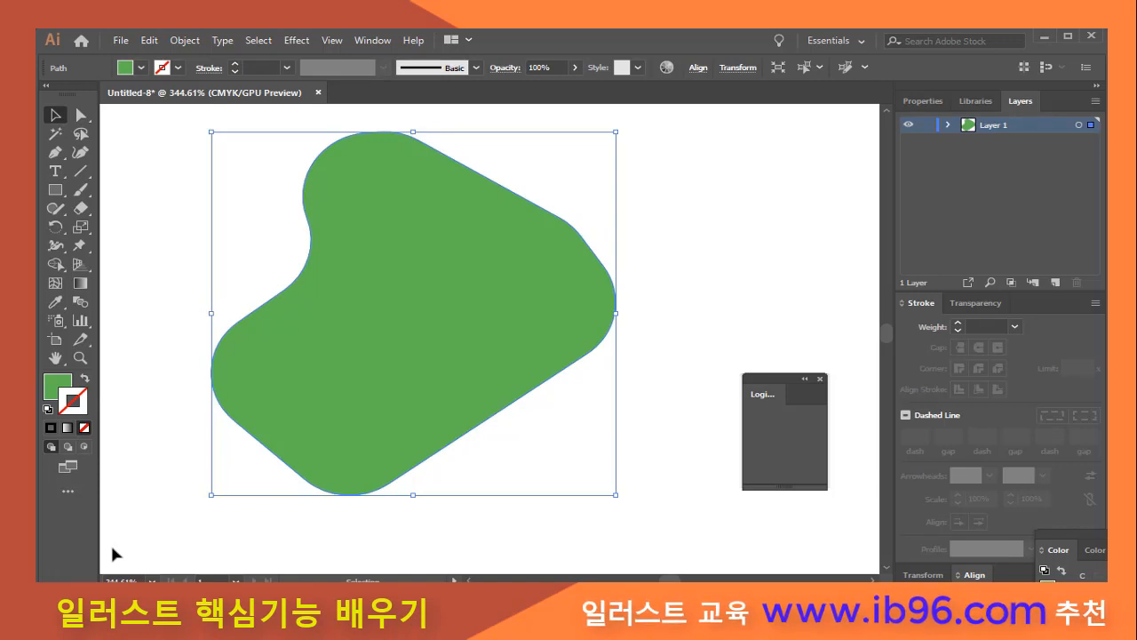
{"action": "left_click", "coordinate": [187, 456]}
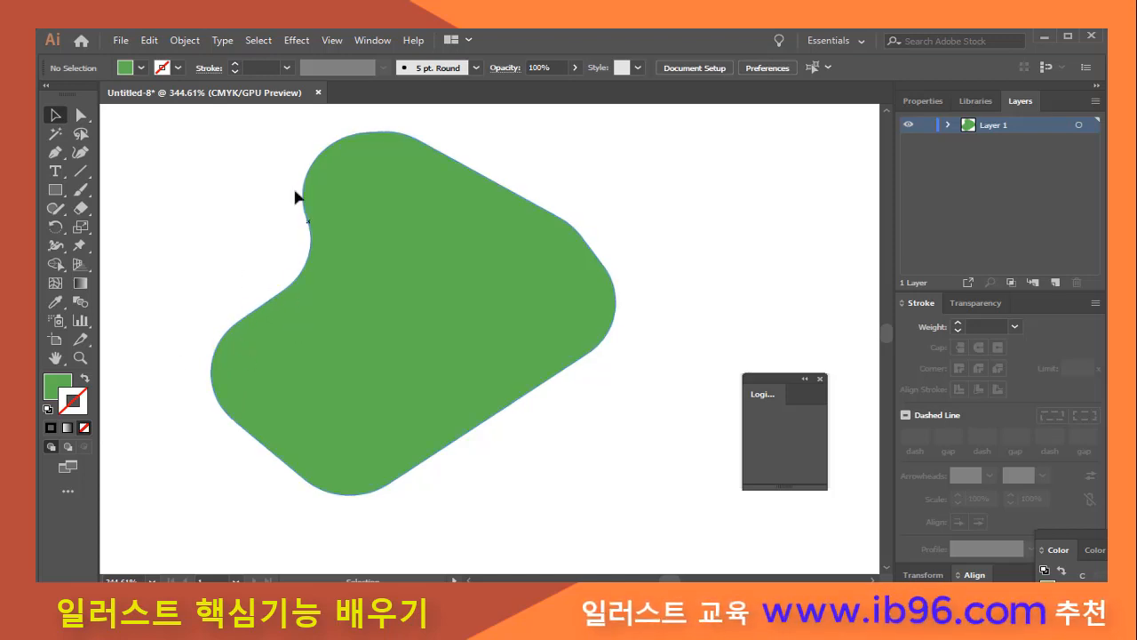
{"action": "double_click", "coordinate": [84, 410]}
{"action": "left_click_drag", "start_coordinate": [293, 354], "coordinate": [330, 335]}
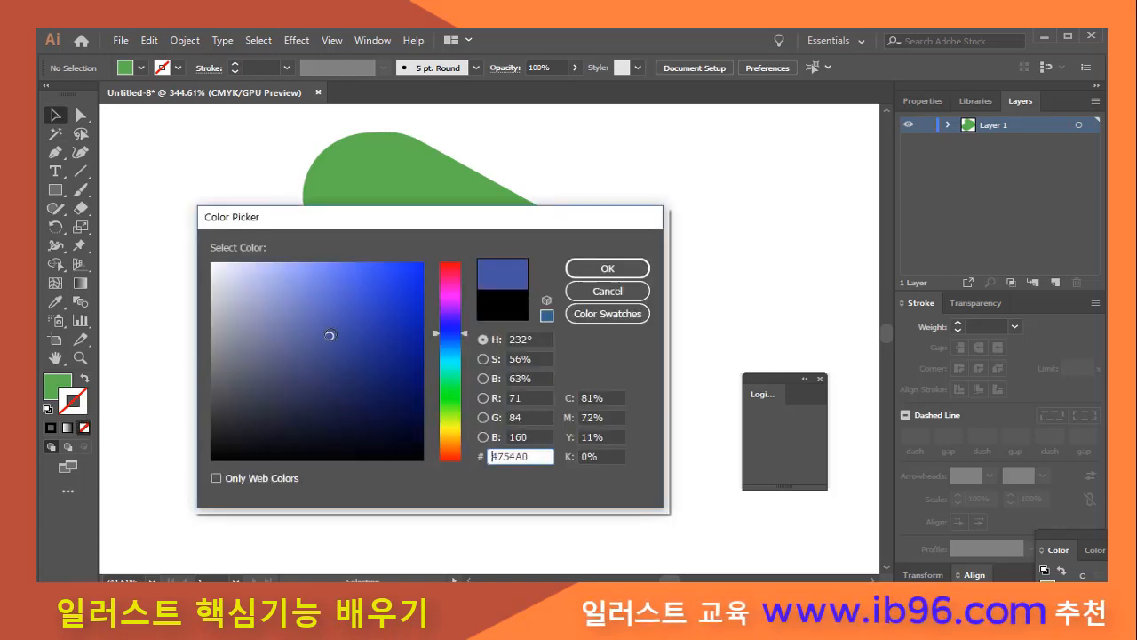
{"action": "left_click_drag", "start_coordinate": [448, 297], "coordinate": [458, 261]}
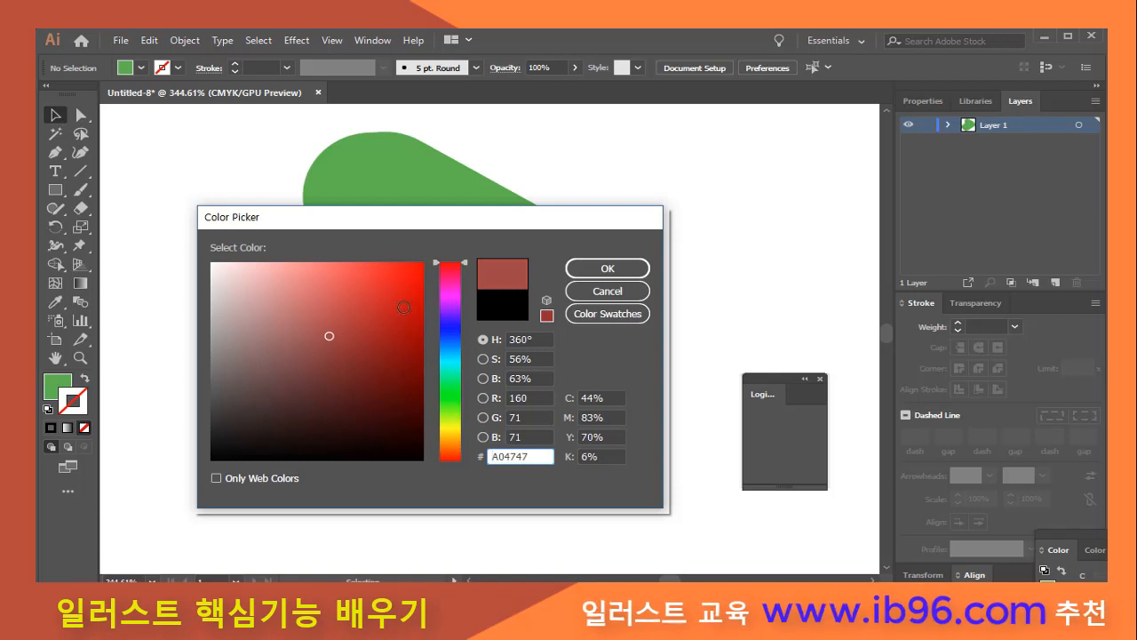
{"action": "key", "text": "Escape"}
- Select the green shape, give it a pink F414BF stroke, and deselect it
{"action": "left_click", "coordinate": [530, 391]}
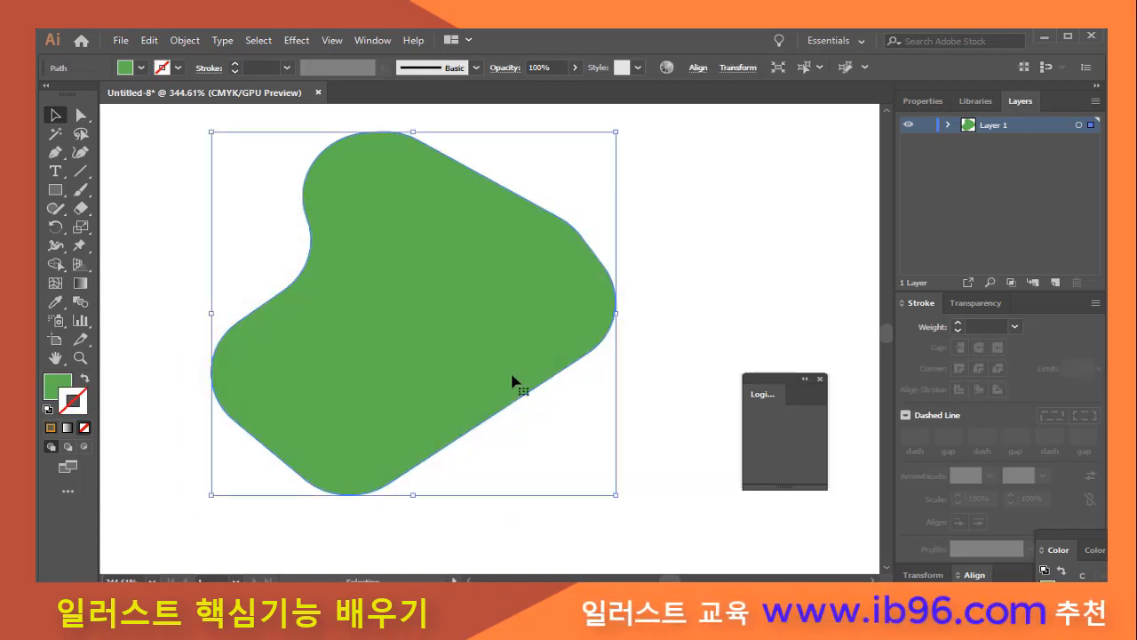
{"action": "double_click", "coordinate": [82, 399]}
{"action": "left_click_drag", "start_coordinate": [461, 333], "coordinate": [461, 287]}
{"action": "left_click", "coordinate": [407, 270]}
{"action": "left_click", "coordinate": [570, 270]}
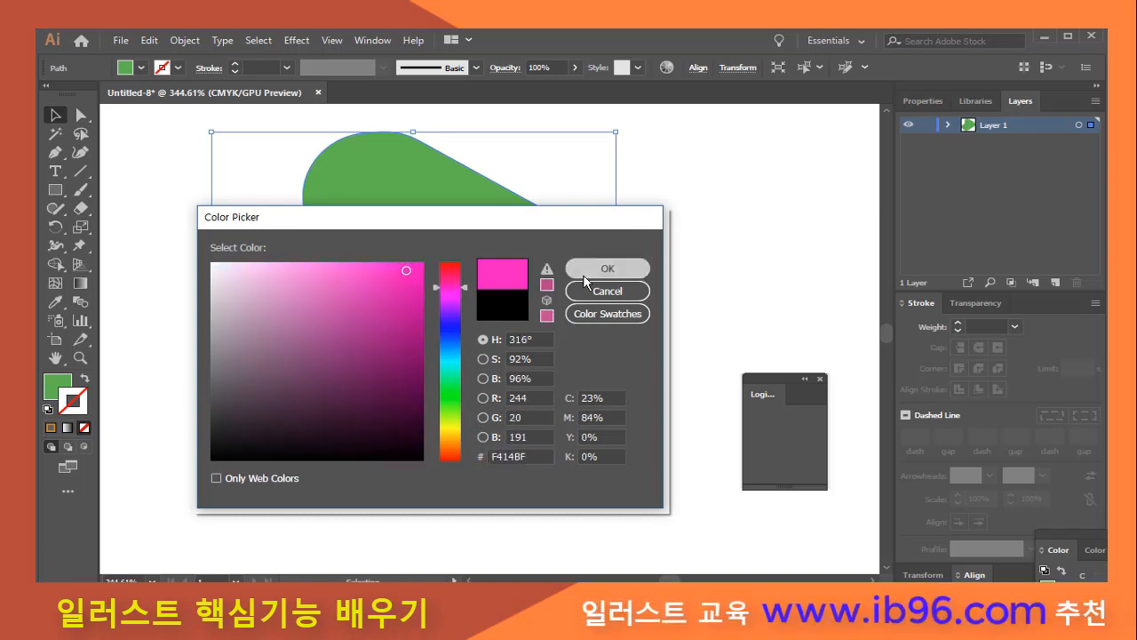
{"action": "left_click", "coordinate": [639, 478]}
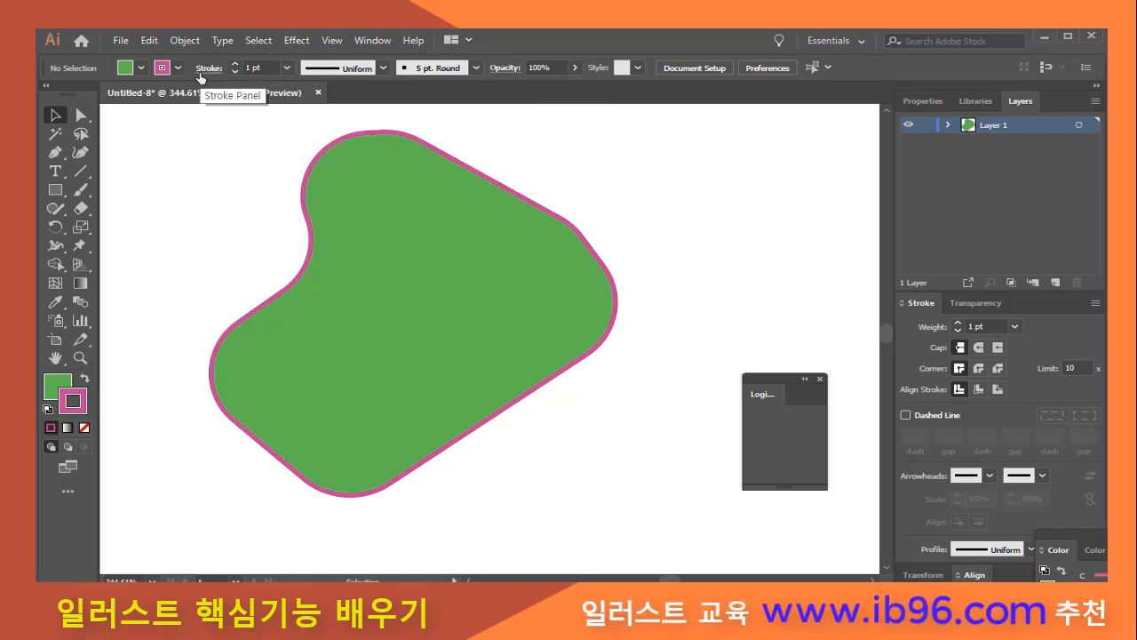
- Reselect the shape, raise its stroke weight to 4 pt, and reduce it to 2 pt
{"action": "left_click", "coordinate": [437, 200]}
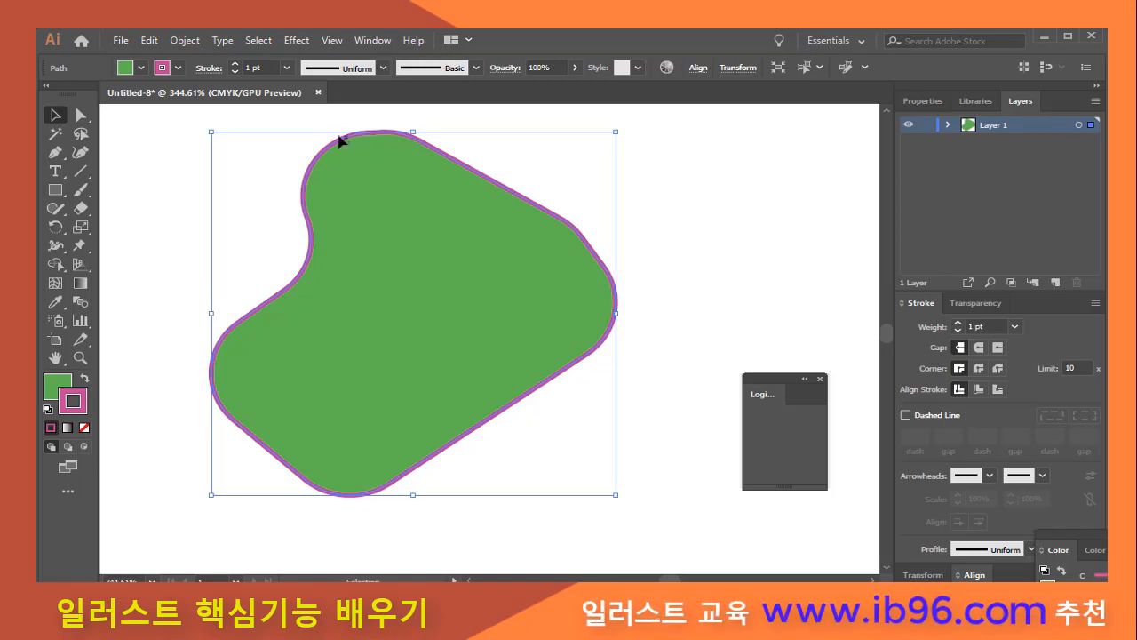
{"action": "left_click", "coordinate": [235, 63]}
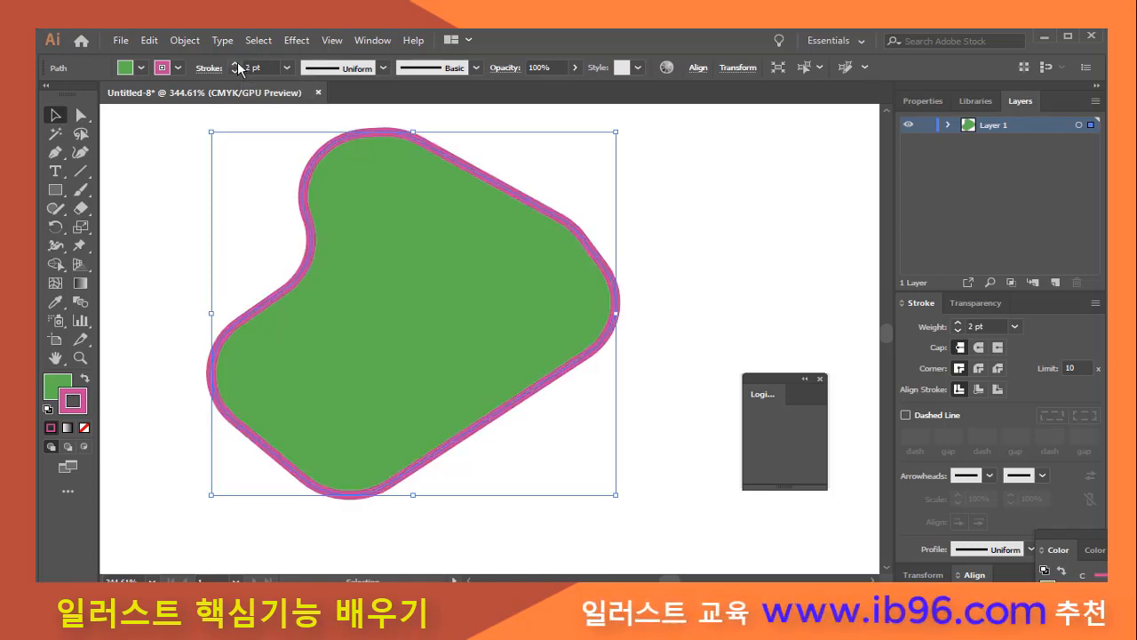
{"action": "left_click", "coordinate": [236, 63]}
{"action": "left_click", "coordinate": [235, 63]}
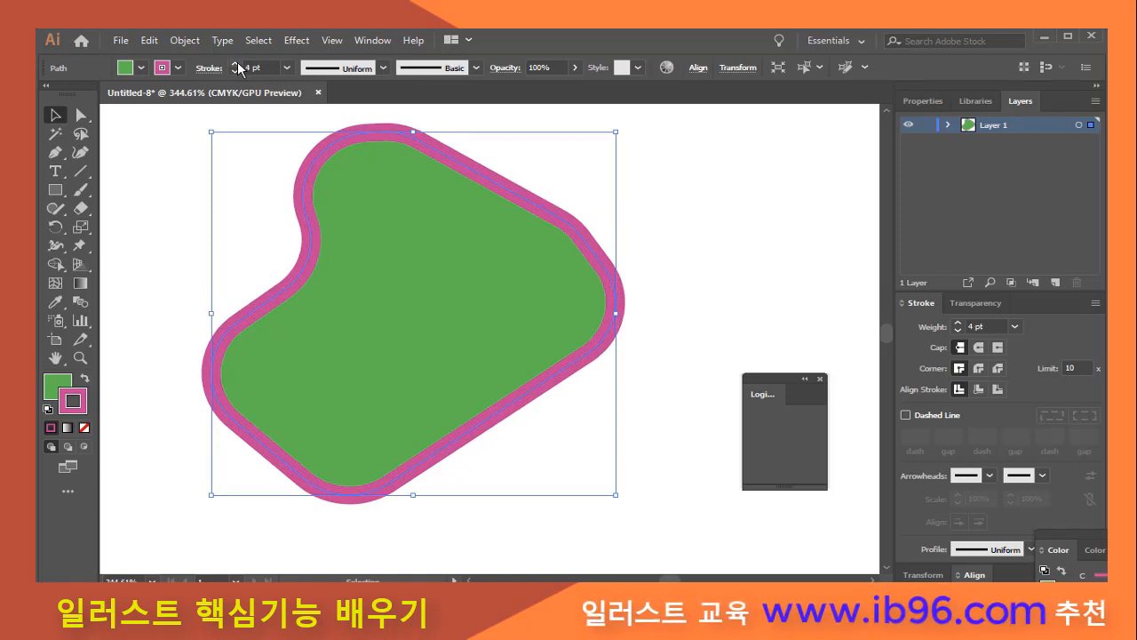
{"action": "left_click", "coordinate": [235, 71]}
{"action": "left_click", "coordinate": [234, 71]}
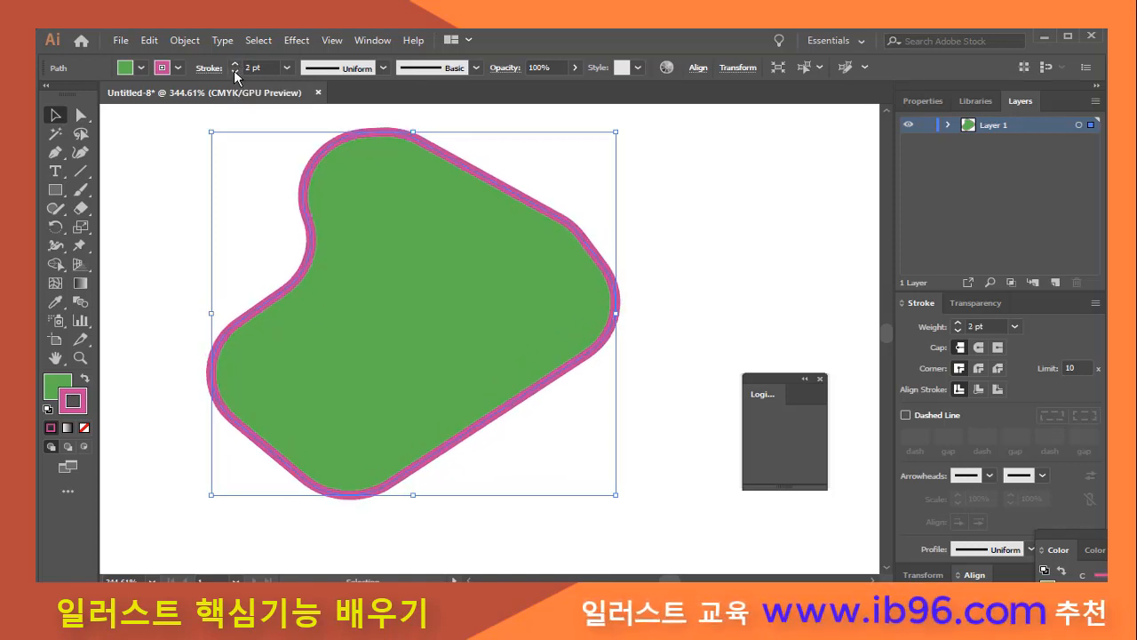
- Reduce the shape's stroke weight to 1 pt, try 0.5 pt and 0.25 pt, and set it back to 1 pt
{"action": "left_click", "coordinate": [235, 71]}
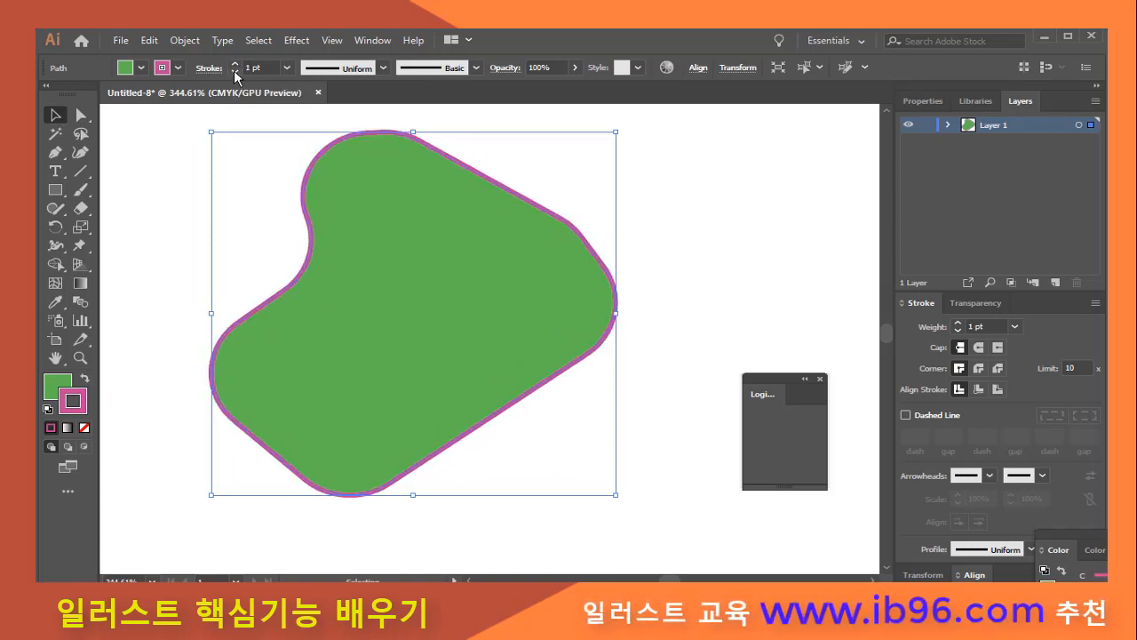
{"action": "left_click", "coordinate": [289, 69]}
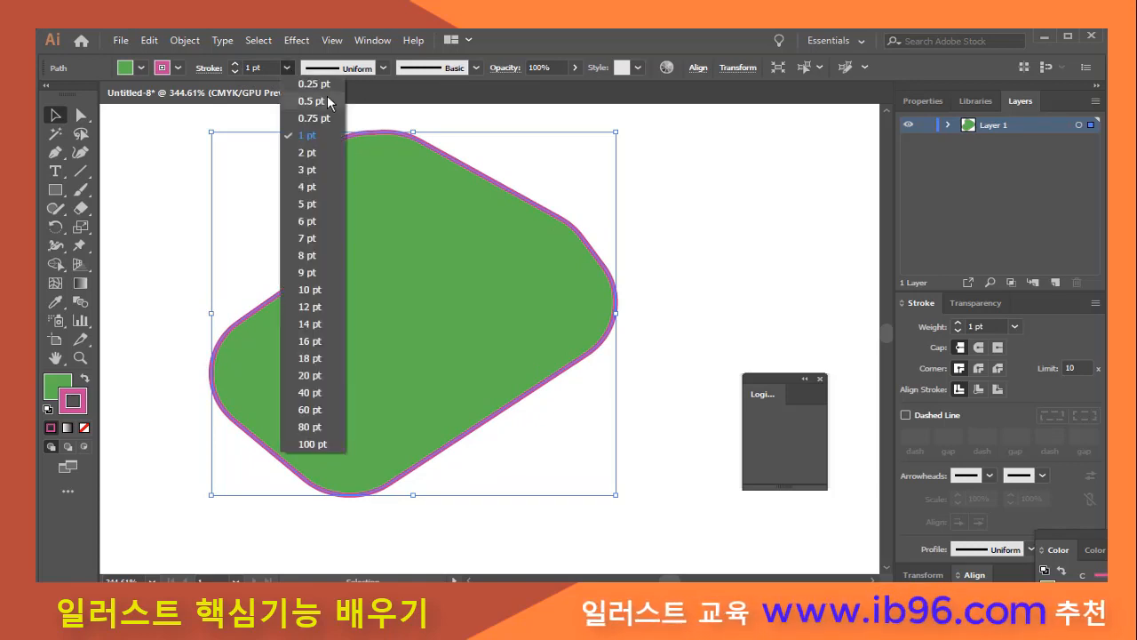
{"action": "left_click", "coordinate": [330, 103]}
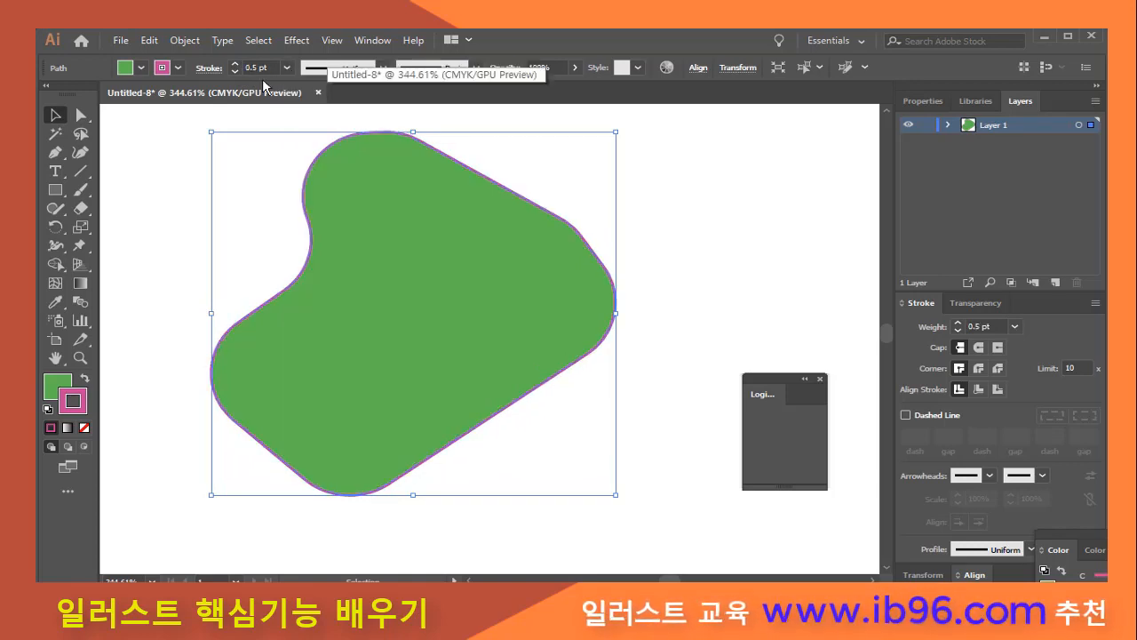
{"action": "left_click", "coordinate": [287, 68]}
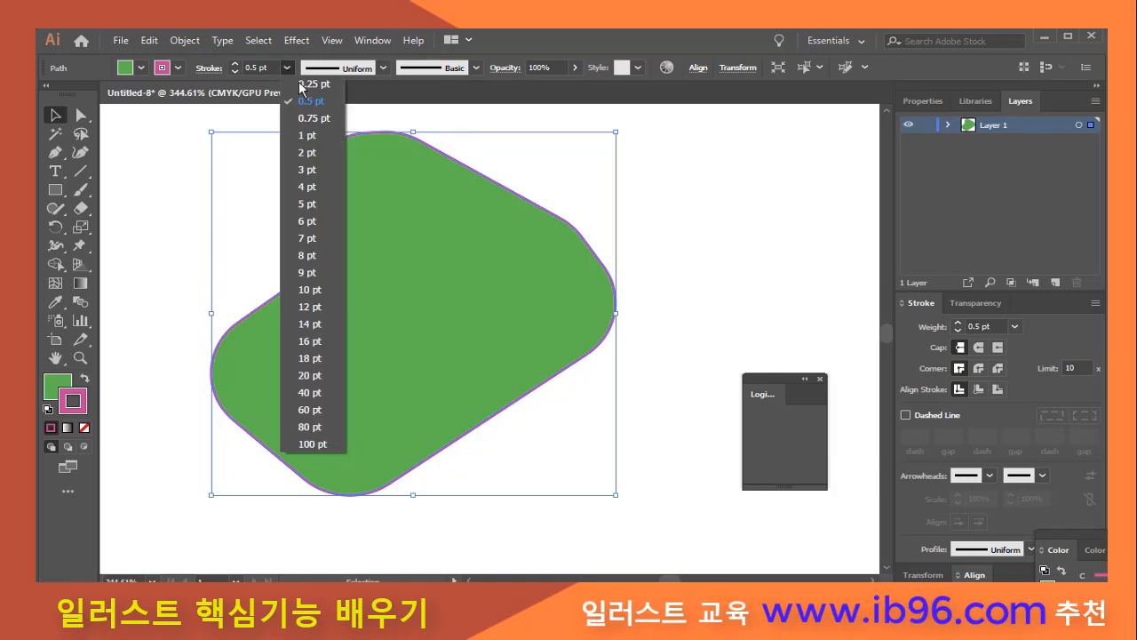
{"action": "left_click", "coordinate": [302, 89]}
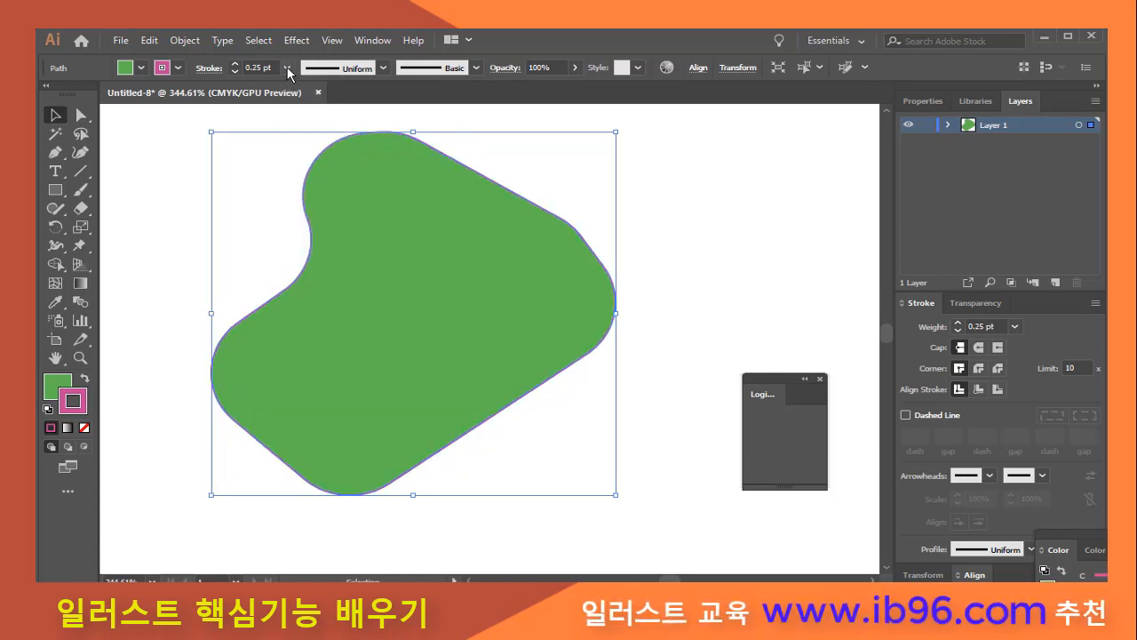
{"action": "left_click", "coordinate": [286, 67]}
{"action": "left_click", "coordinate": [307, 131]}
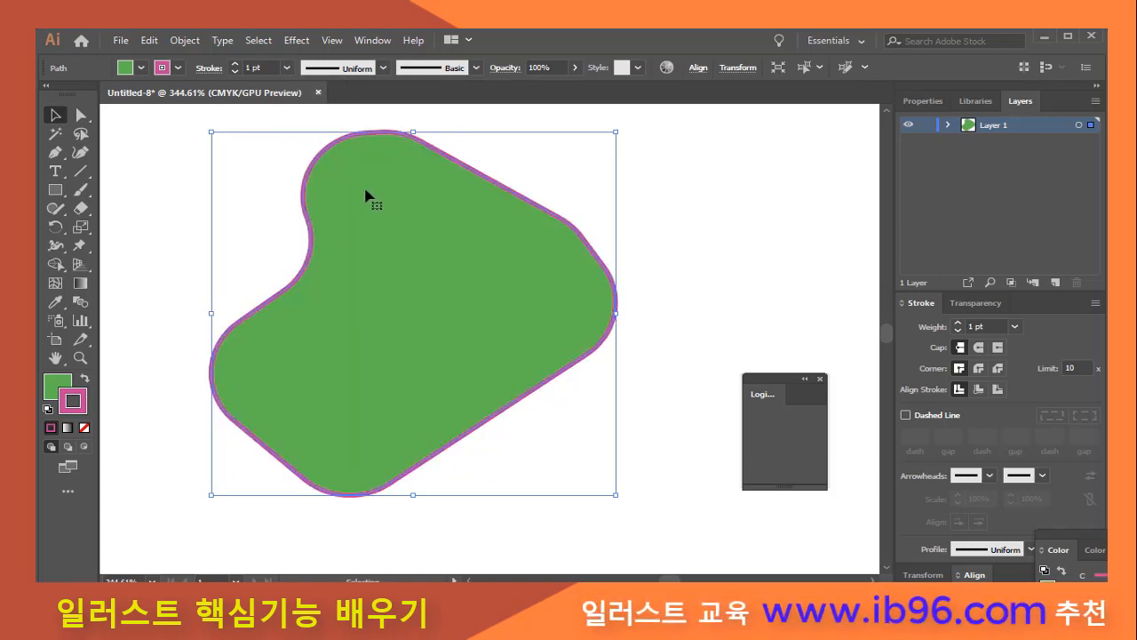
- Move the green shape to the right and delete it from the artboard
{"action": "left_click", "coordinate": [181, 236]}
{"action": "left_click_drag", "start_coordinate": [362, 289], "coordinate": [518, 292]}
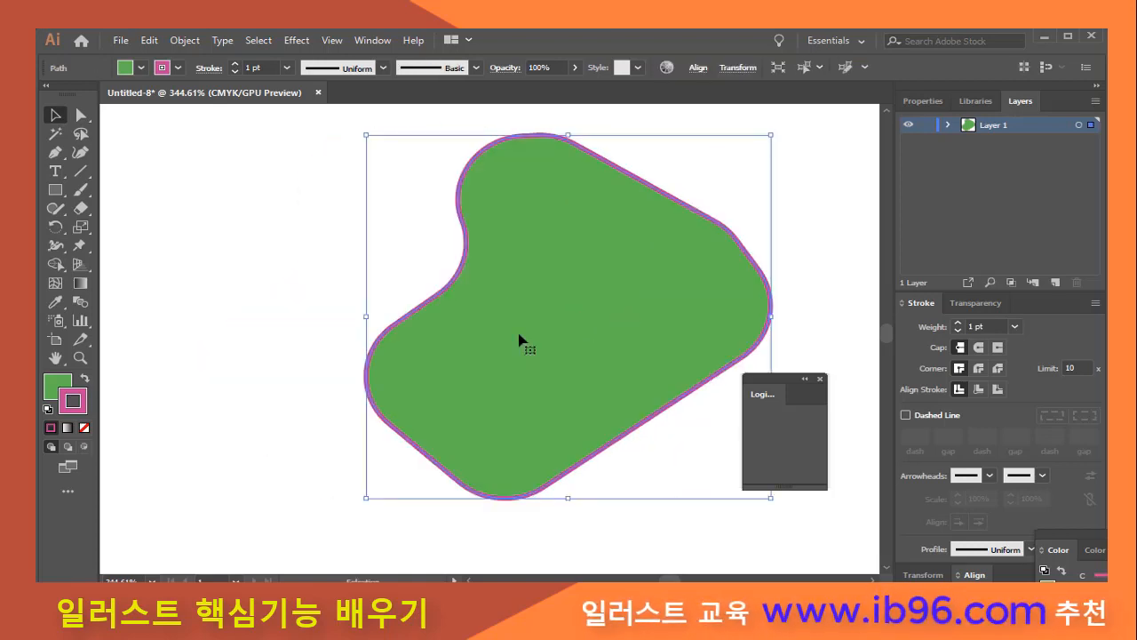
{"action": "key", "text": "Delete"}
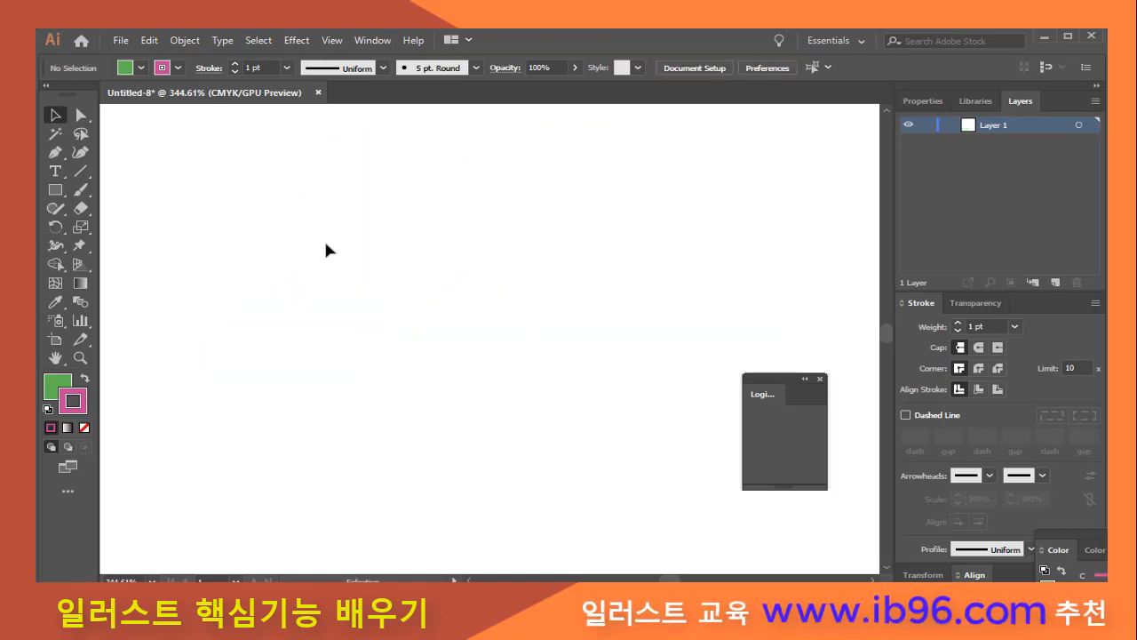
- Draw a test path of two straight segments with the Pen tool and delete it
{"action": "left_click", "coordinate": [56, 154]}
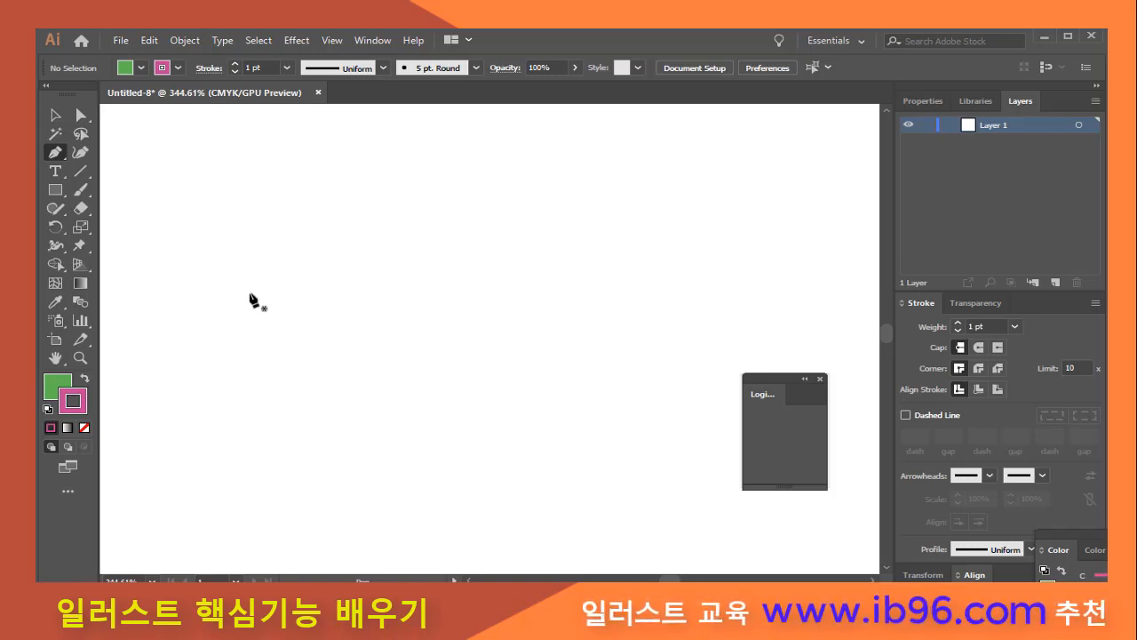
{"action": "left_click", "coordinate": [251, 292]}
{"action": "left_click", "coordinate": [479, 230]}
{"action": "left_click", "coordinate": [577, 330]}
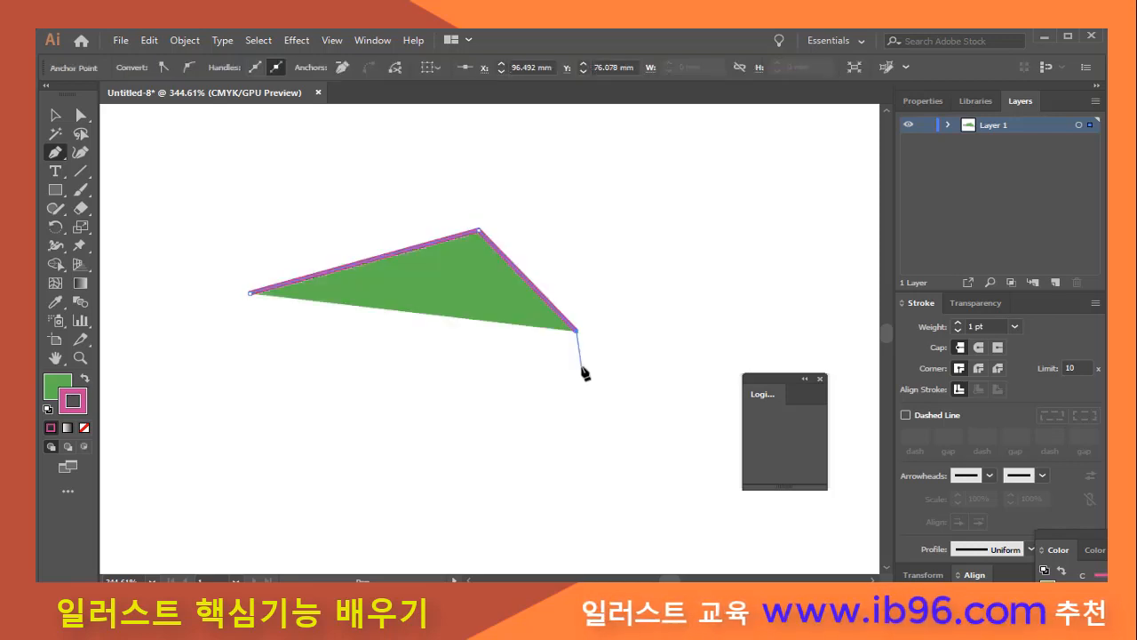
{"action": "key", "text": "Delete"}
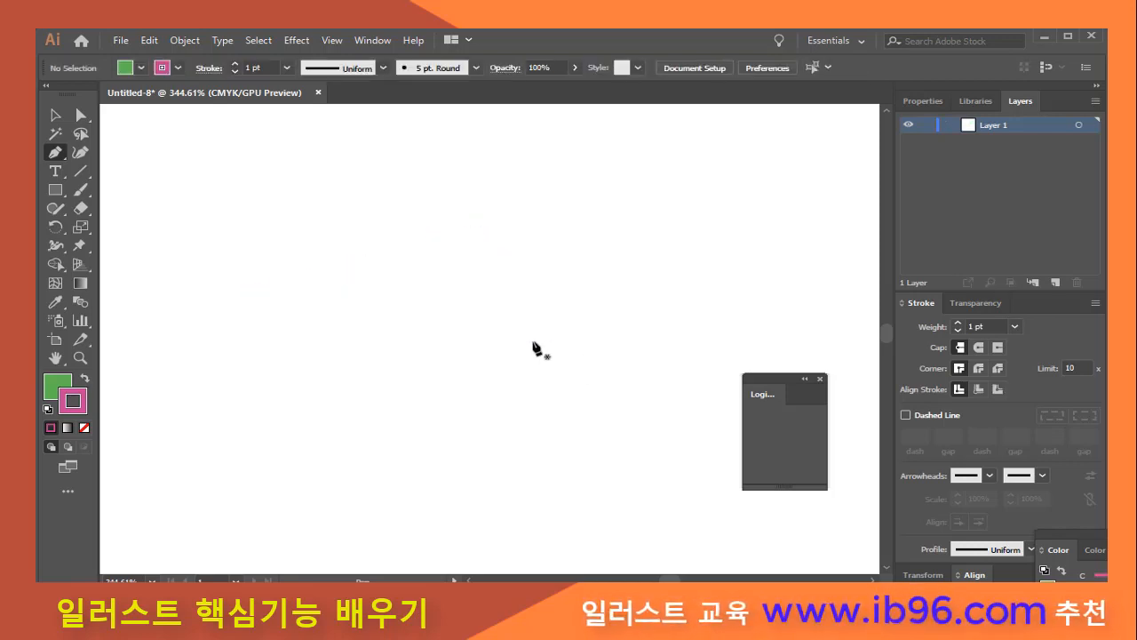
- Draw an arched segment with the Pen tool, pulling direction handles out of its second anchor point
{"action": "left_click", "coordinate": [246, 338]}
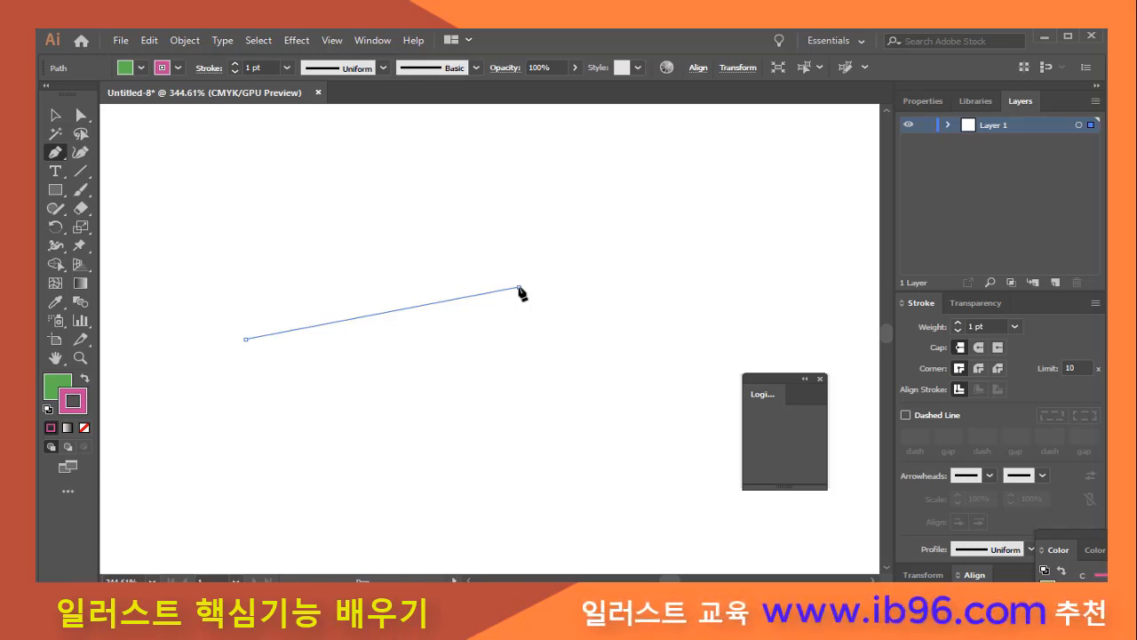
{"action": "mouse_move", "coordinate": [519, 289]}
{"action": "left_mouse_down"}
{"action": "mouse_move", "coordinate": [683, 389]}
{"action": "mouse_move", "coordinate": [651, 372]}
{"action": "left_mouse_up"}
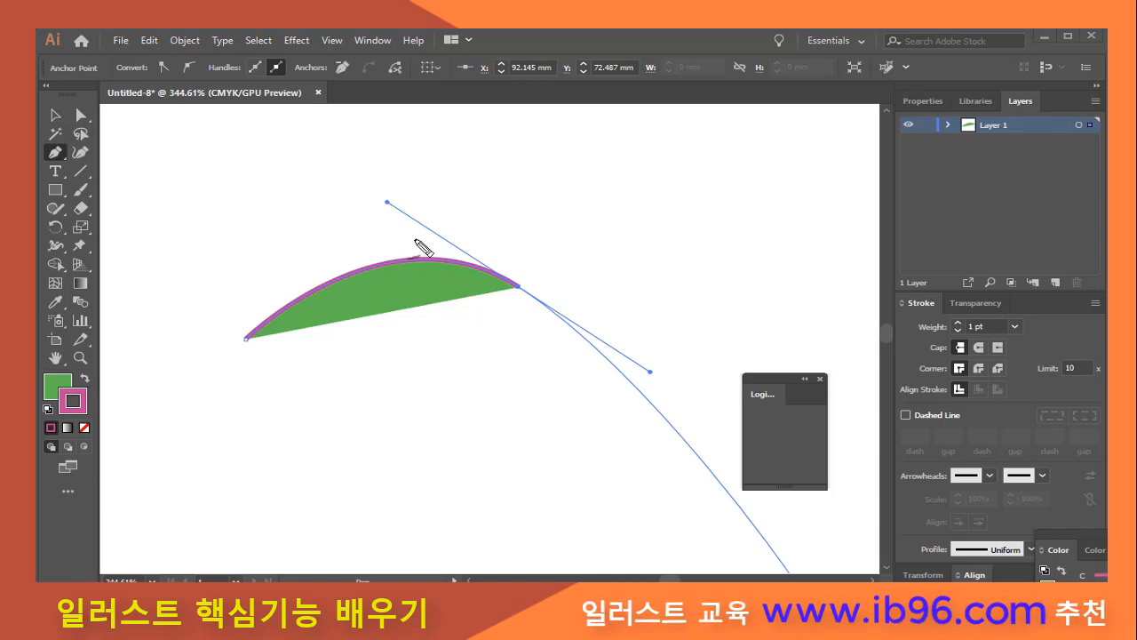
{"action": "mouse_move", "coordinate": [403, 216]}
{"action": "left_mouse_down"}
{"action": "mouse_move", "coordinate": [392, 219]}
{"action": "mouse_move", "coordinate": [415, 209]}
{"action": "mouse_move", "coordinate": [398, 221]}
{"action": "left_mouse_up"}
{"action": "mouse_move", "coordinate": [664, 388]}
{"action": "left_mouse_down"}
{"action": "mouse_move", "coordinate": [628, 375]}
{"action": "mouse_move", "coordinate": [662, 384]}
{"action": "left_mouse_up"}
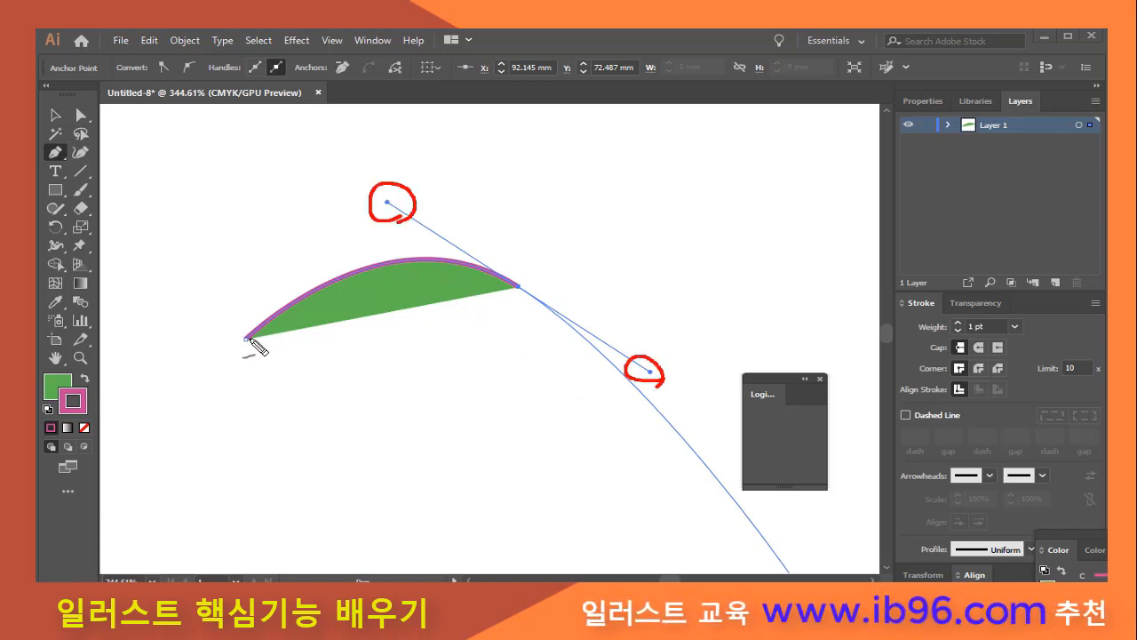
{"action": "mouse_move", "coordinate": [297, 307]}
{"action": "left_mouse_down"}
{"action": "mouse_move", "coordinate": [311, 357]}
{"action": "mouse_move", "coordinate": [321, 335]}
{"action": "mouse_move", "coordinate": [311, 358]}
{"action": "left_mouse_up"}
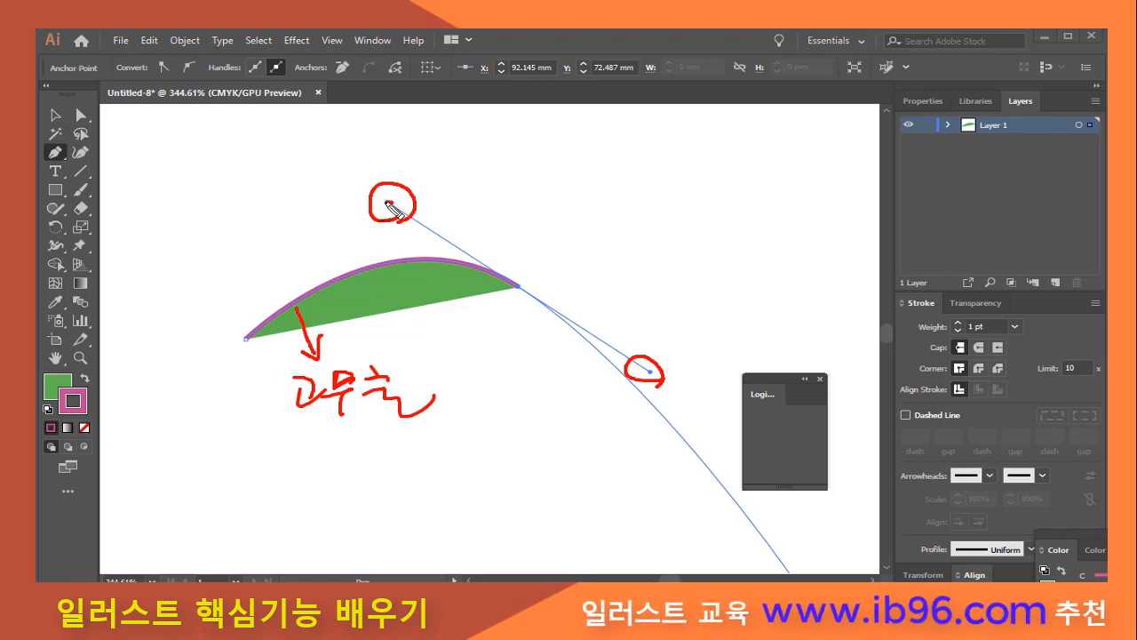
{"action": "left_click_drag", "start_coordinate": [380, 203], "coordinate": [391, 203]}
{"action": "mouse_move", "coordinate": [431, 226]}
{"action": "left_mouse_down"}
{"action": "mouse_move", "coordinate": [484, 188]}
{"action": "mouse_move", "coordinate": [567, 199]}
{"action": "mouse_move", "coordinate": [637, 185]}
{"action": "left_mouse_up"}
{"action": "left_click_drag", "start_coordinate": [487, 197], "coordinate": [666, 197]}
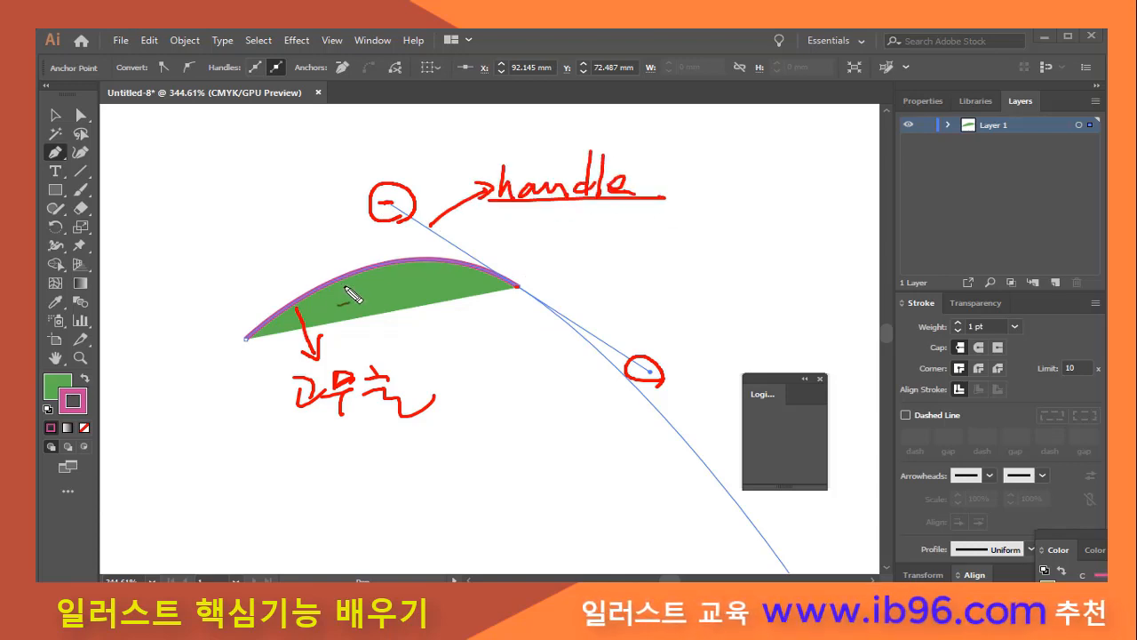
{"action": "mouse_move", "coordinate": [321, 451]}
{"action": "left_mouse_down"}
{"action": "mouse_move", "coordinate": [308, 477]}
{"action": "mouse_move", "coordinate": [399, 426]}
{"action": "mouse_move", "coordinate": [447, 473]}
{"action": "left_mouse_up"}
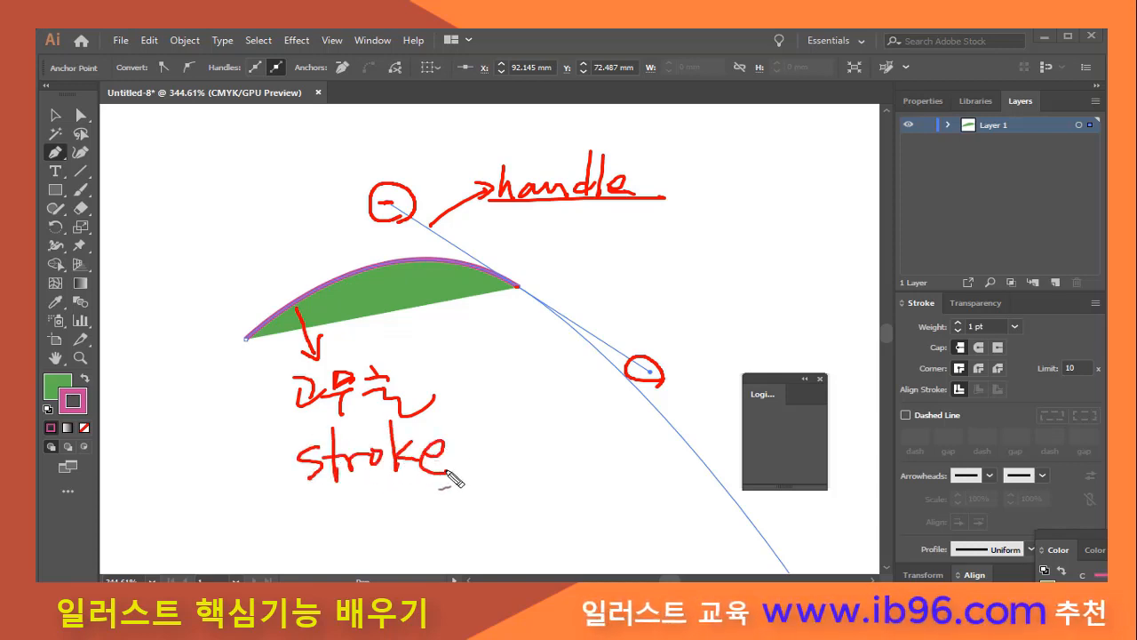
{"action": "left_click", "coordinate": [455, 474]}
{"action": "left_click_drag", "start_coordinate": [340, 491], "coordinate": [441, 496]}
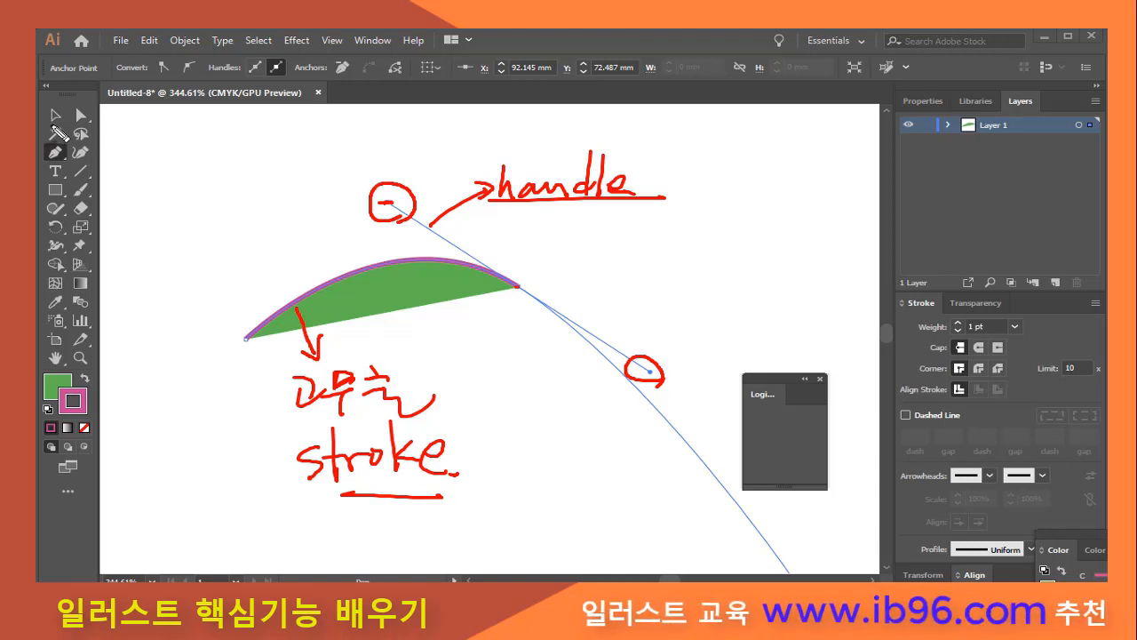
{"action": "left_click_drag", "start_coordinate": [51, 126], "coordinate": [61, 127]}
{"action": "left_click_drag", "start_coordinate": [311, 295], "coordinate": [335, 297]}
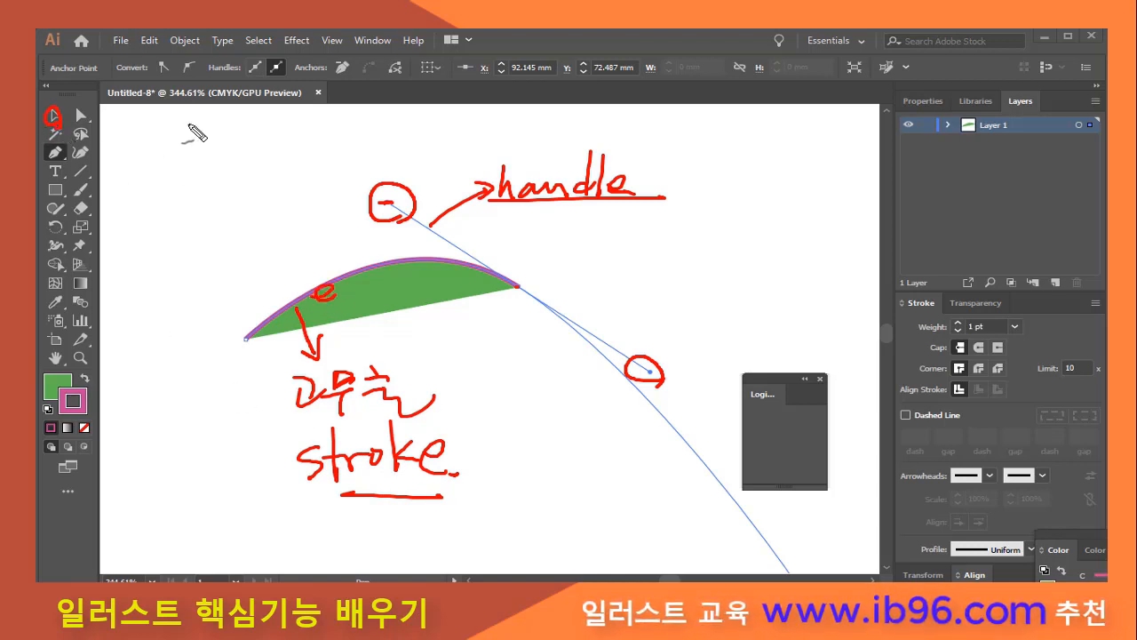
{"action": "mouse_move", "coordinate": [143, 78]}
{"action": "left_mouse_down"}
{"action": "mouse_move", "coordinate": [317, 87]}
{"action": "mouse_move", "coordinate": [317, 59]}
{"action": "mouse_move", "coordinate": [149, 80]}
{"action": "left_mouse_up"}
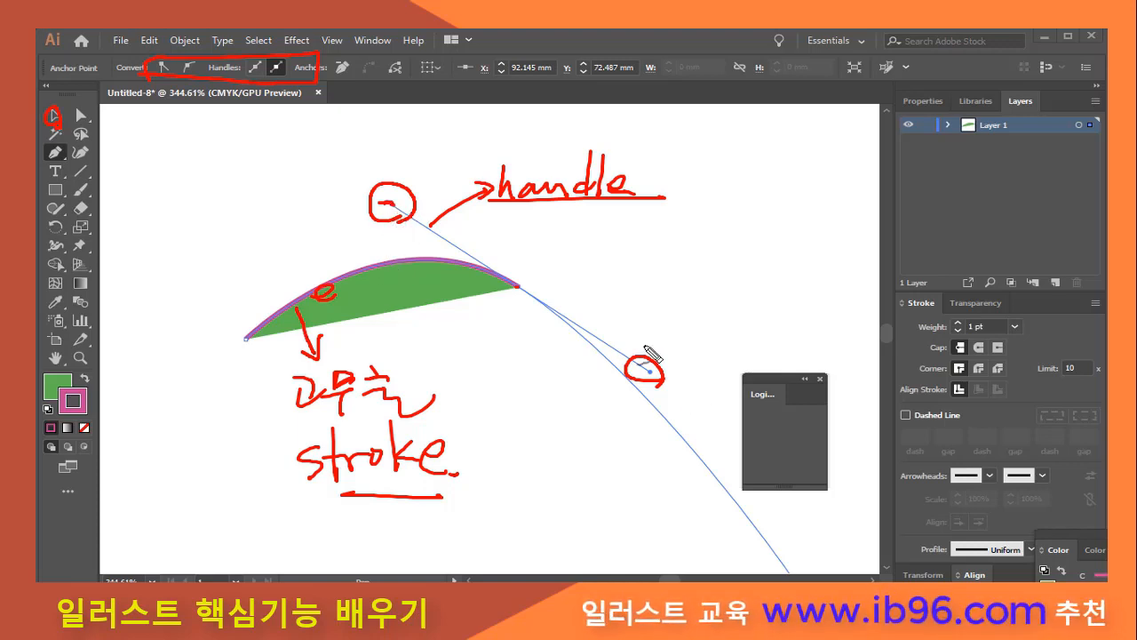
{"action": "mouse_move", "coordinate": [642, 342]}
{"action": "left_mouse_down"}
{"action": "mouse_move", "coordinate": [655, 375]}
{"action": "mouse_move", "coordinate": [622, 372]}
{"action": "left_mouse_up"}
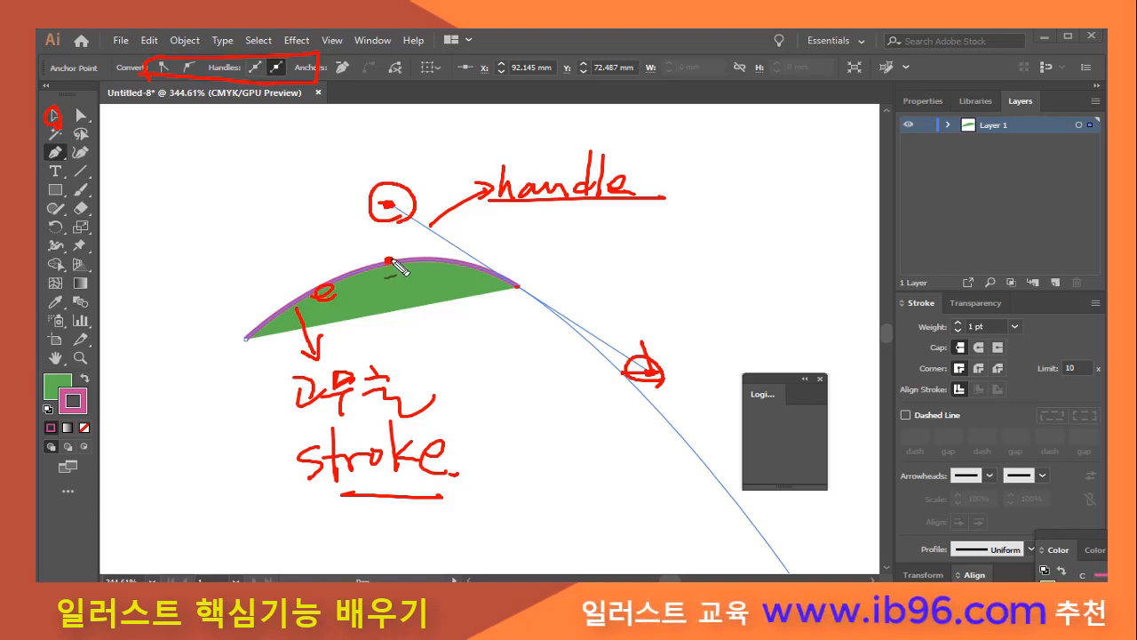
{"action": "mouse_move", "coordinate": [391, 260]}
{"action": "left_mouse_down"}
{"action": "mouse_move", "coordinate": [393, 218]}
{"action": "mouse_move", "coordinate": [383, 239]}
{"action": "mouse_move", "coordinate": [393, 218]}
{"action": "mouse_move", "coordinate": [408, 240]}
{"action": "left_mouse_up"}
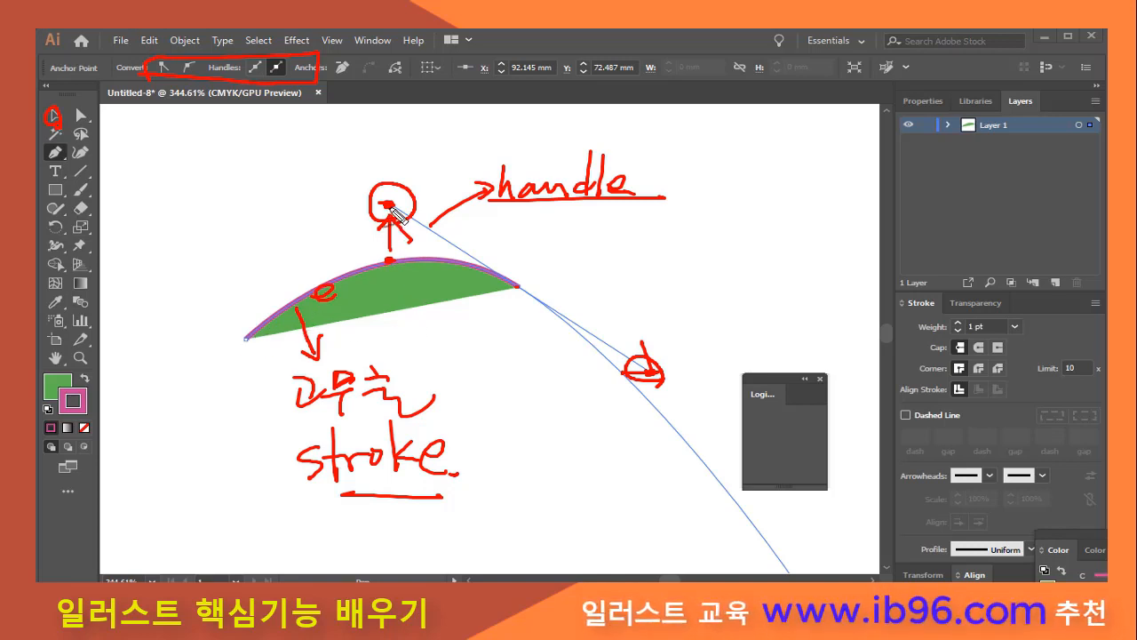
{"action": "mouse_move", "coordinate": [247, 339]}
{"action": "left_mouse_down"}
{"action": "mouse_move", "coordinate": [373, 270]}
{"action": "mouse_move", "coordinate": [454, 263]}
{"action": "mouse_move", "coordinate": [518, 286]}
{"action": "left_mouse_up"}
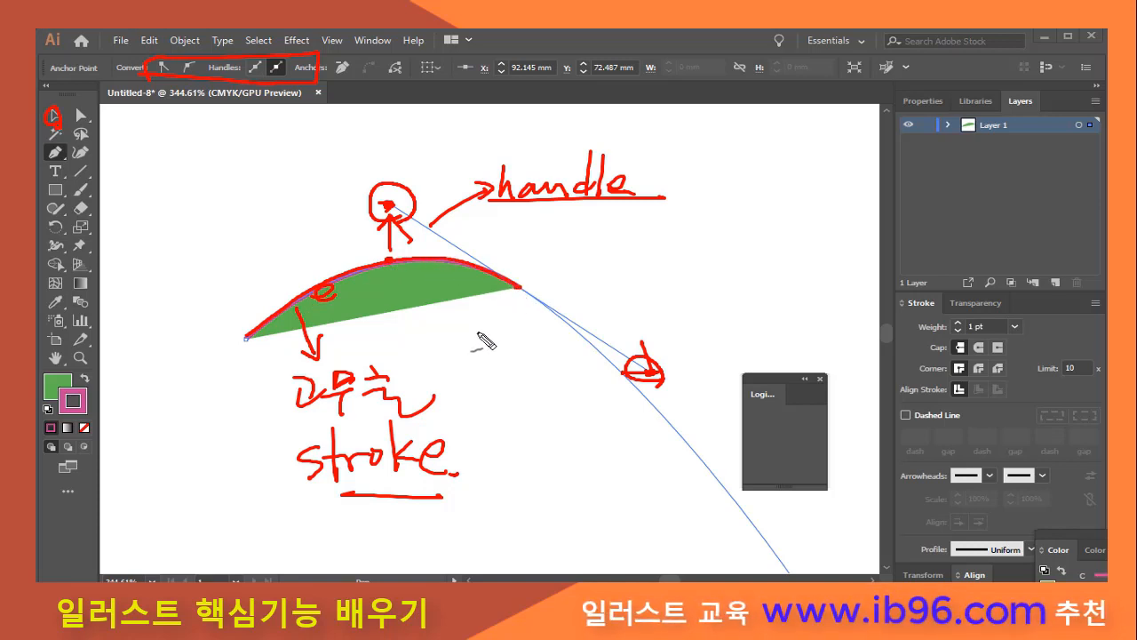
{"action": "mouse_move", "coordinate": [389, 259]}
{"action": "left_mouse_down"}
{"action": "mouse_move", "coordinate": [392, 223]}
{"action": "mouse_move", "coordinate": [406, 244]}
{"action": "left_mouse_up"}
{"action": "mouse_move", "coordinate": [280, 329]}
{"action": "left_mouse_down"}
{"action": "mouse_move", "coordinate": [344, 276]}
{"action": "mouse_move", "coordinate": [412, 254]}
{"action": "mouse_move", "coordinate": [496, 272]}
{"action": "mouse_move", "coordinate": [520, 301]}
{"action": "left_mouse_up"}
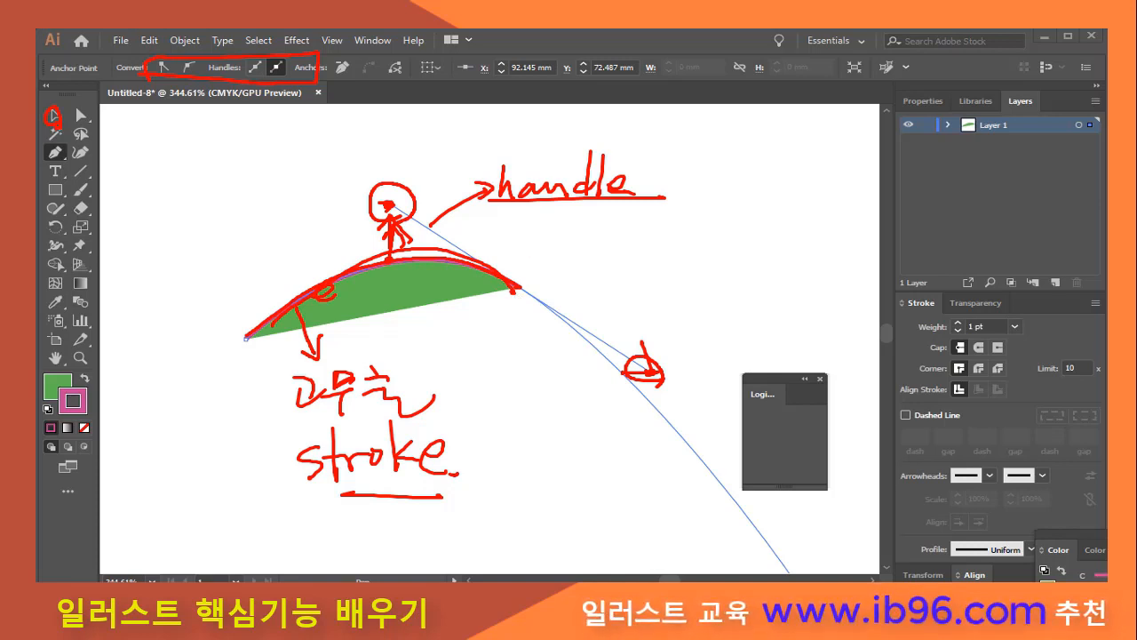
{"action": "key", "text": "Escape"}
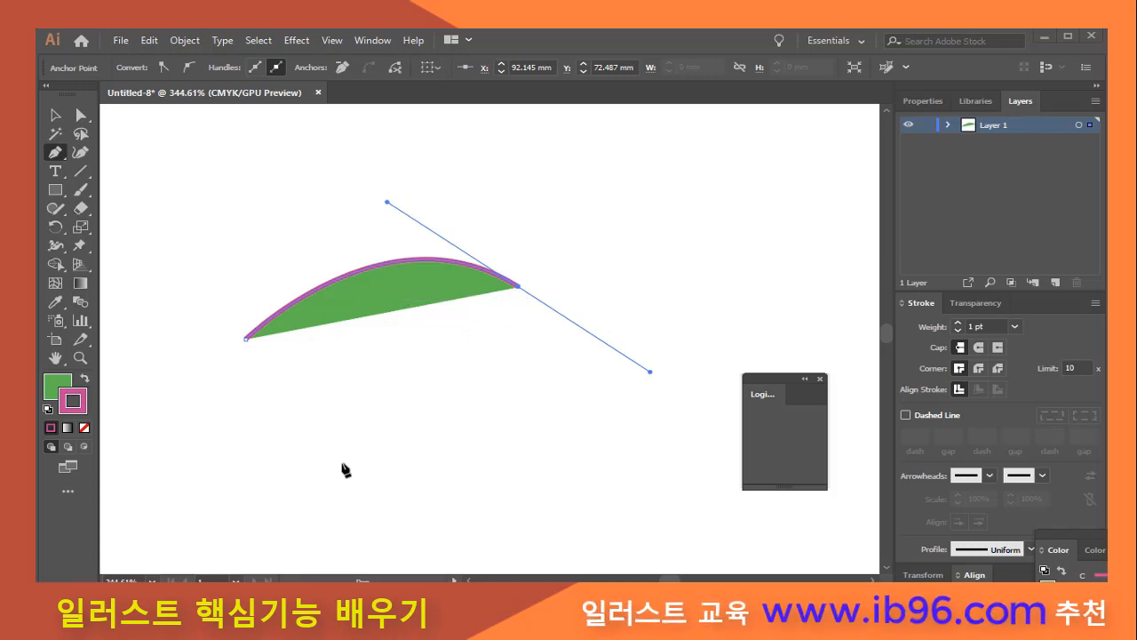
- Select the arched path and delete it
{"action": "left_click", "coordinate": [55, 114]}
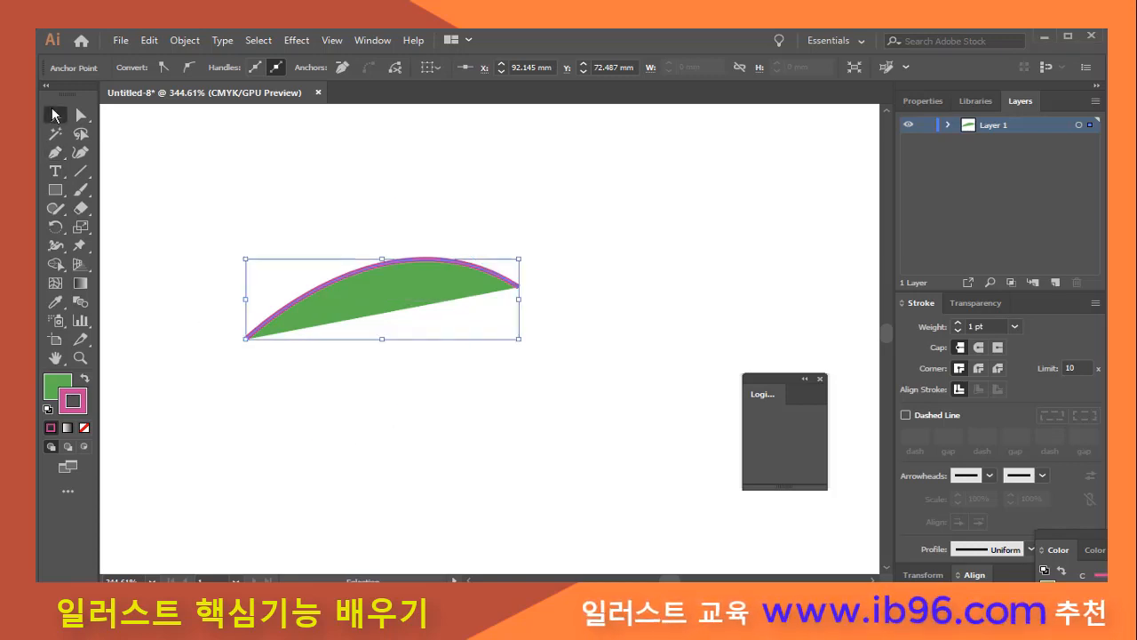
{"action": "key", "text": "Delete"}
- Draw a new arched segment with the Pen tool and reset it to the default white fill and black stroke
{"action": "left_click", "coordinate": [55, 152]}
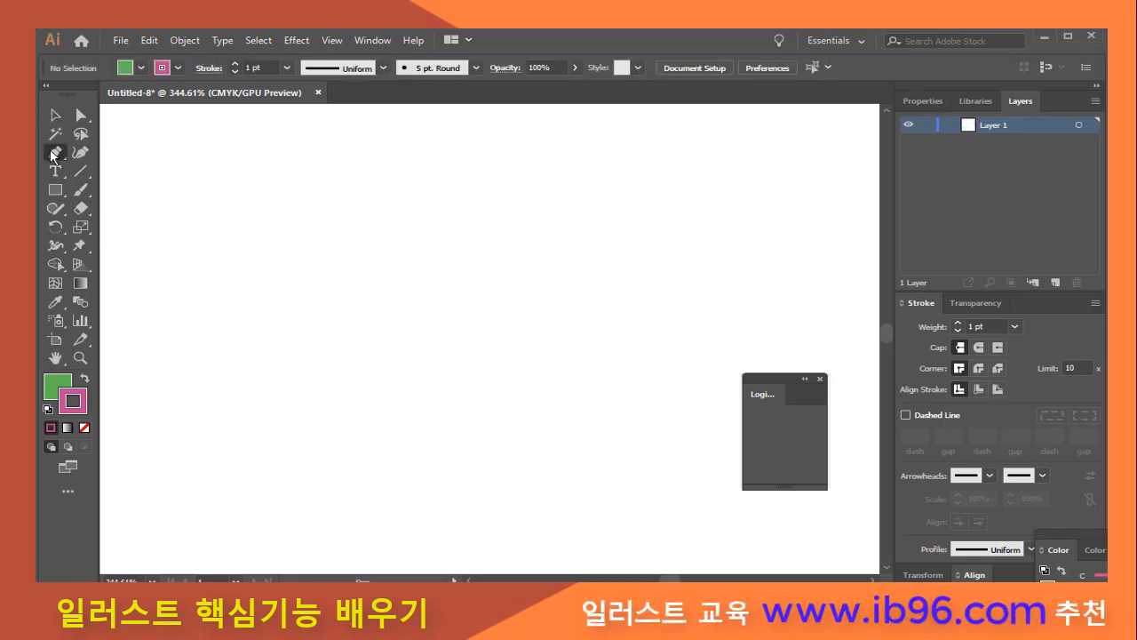
{"action": "left_click", "coordinate": [179, 381]}
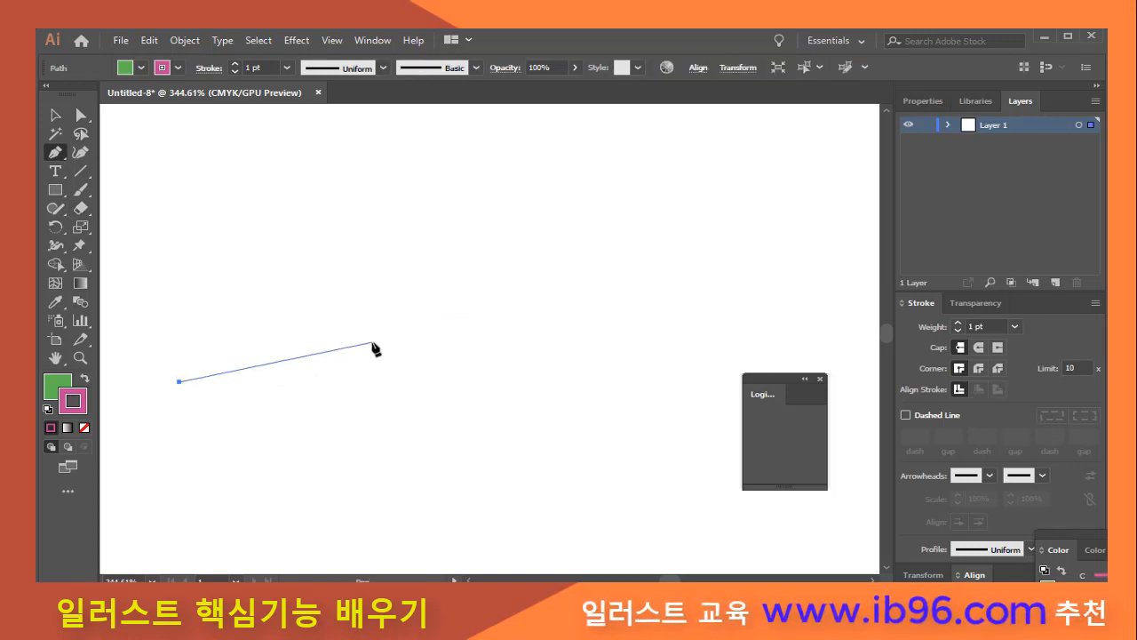
{"action": "left_click_drag", "start_coordinate": [372, 343], "coordinate": [487, 408]}
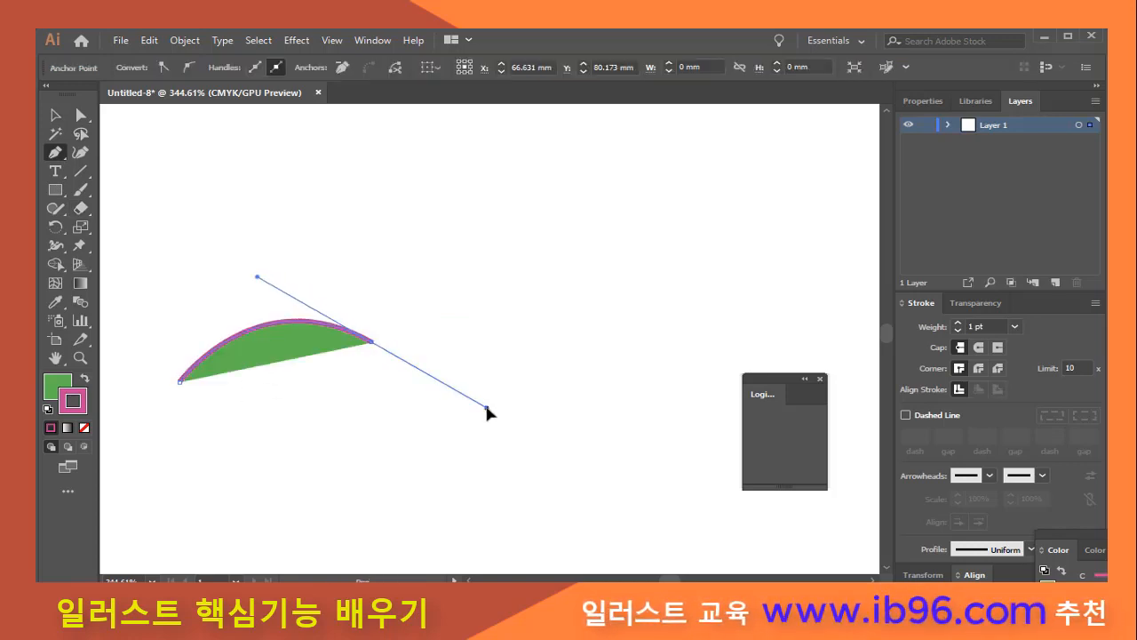
{"action": "left_click", "coordinate": [48, 410]}
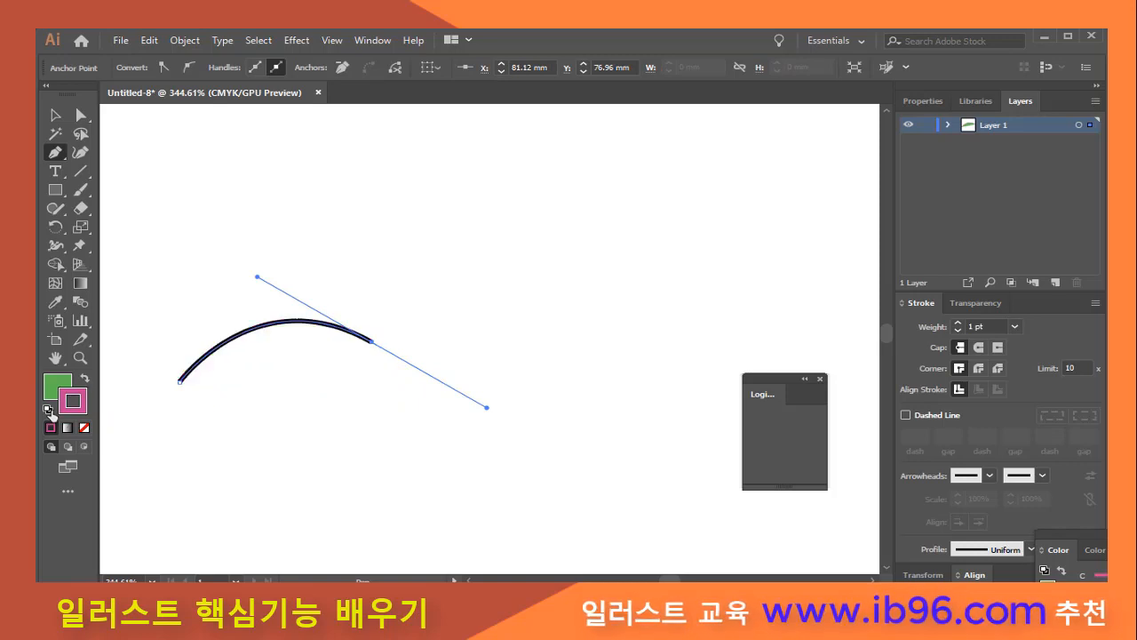
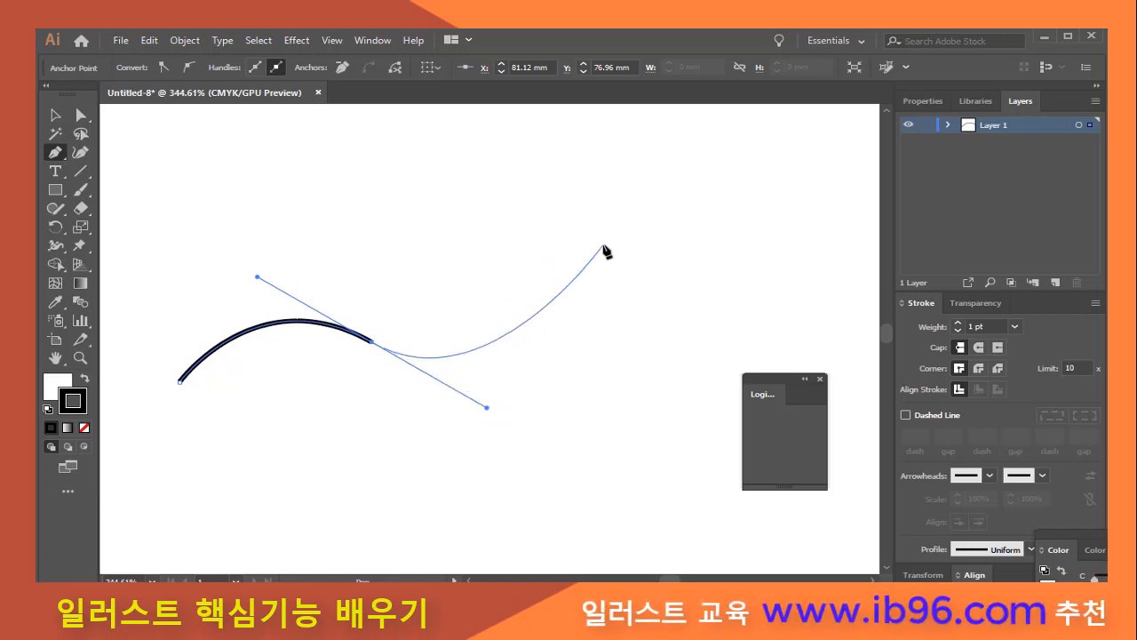
- Continue the path with the Pen tool: end the curve at the upper right, then add four straight zigzag segments with corner points
{"action": "mouse_move", "coordinate": [604, 247]}
{"action": "left_mouse_down"}
{"action": "mouse_move", "coordinate": [602, 381]}
{"action": "mouse_move", "coordinate": [666, 416]}
{"action": "mouse_move", "coordinate": [601, 248]}
{"action": "left_mouse_up"}
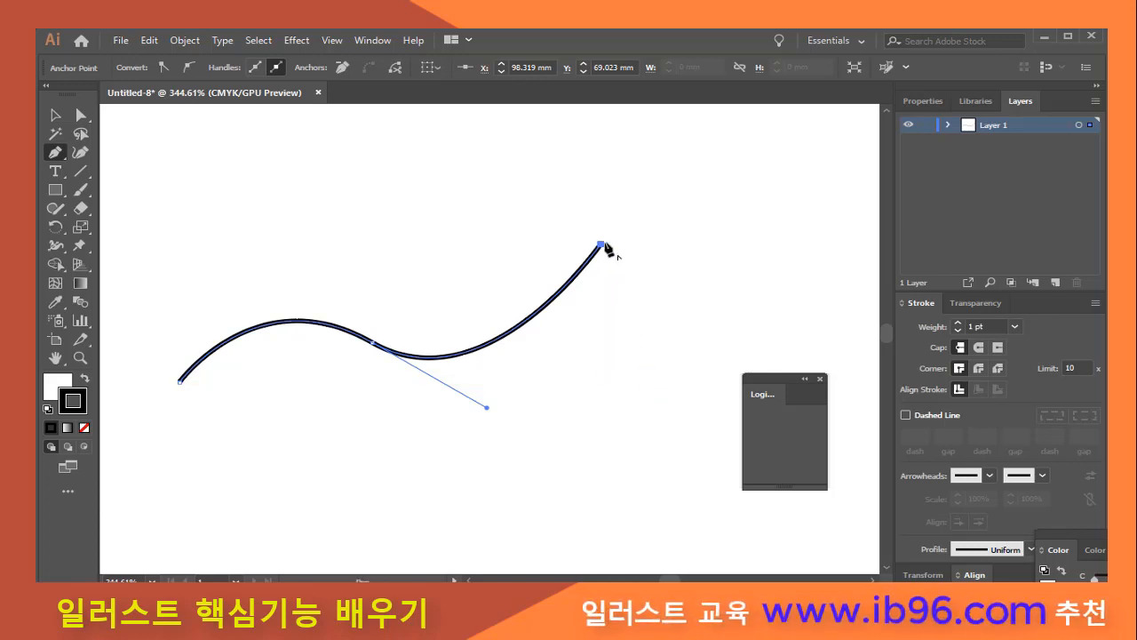
{"action": "left_click", "coordinate": [708, 333]}
{"action": "left_click", "coordinate": [618, 433]}
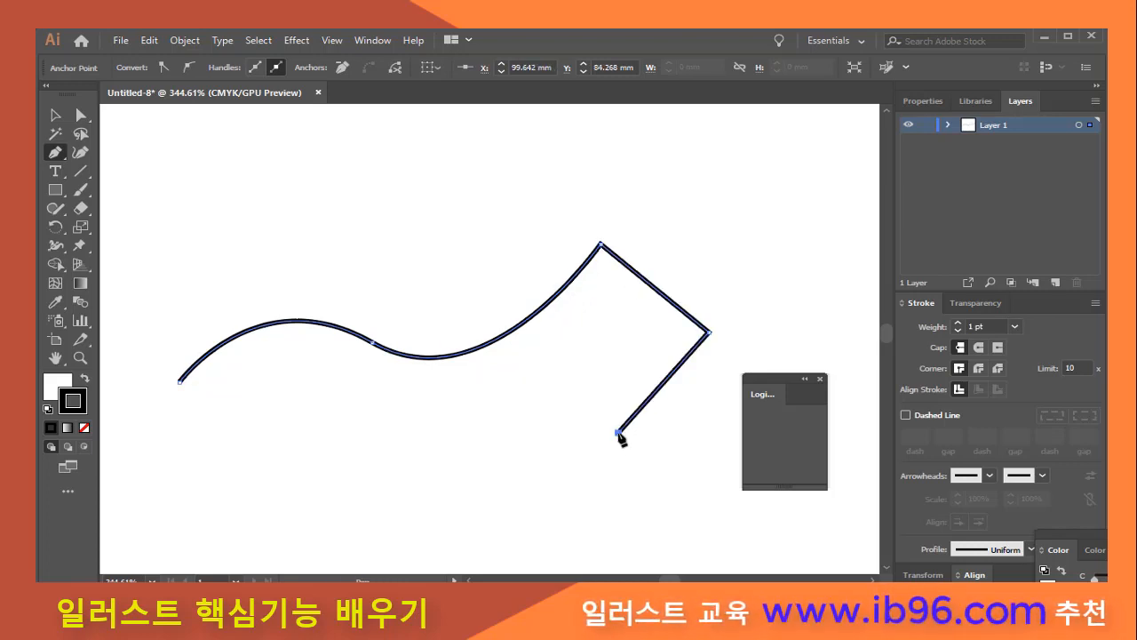
{"action": "left_click", "coordinate": [566, 403]}
{"action": "left_click", "coordinate": [571, 478]}
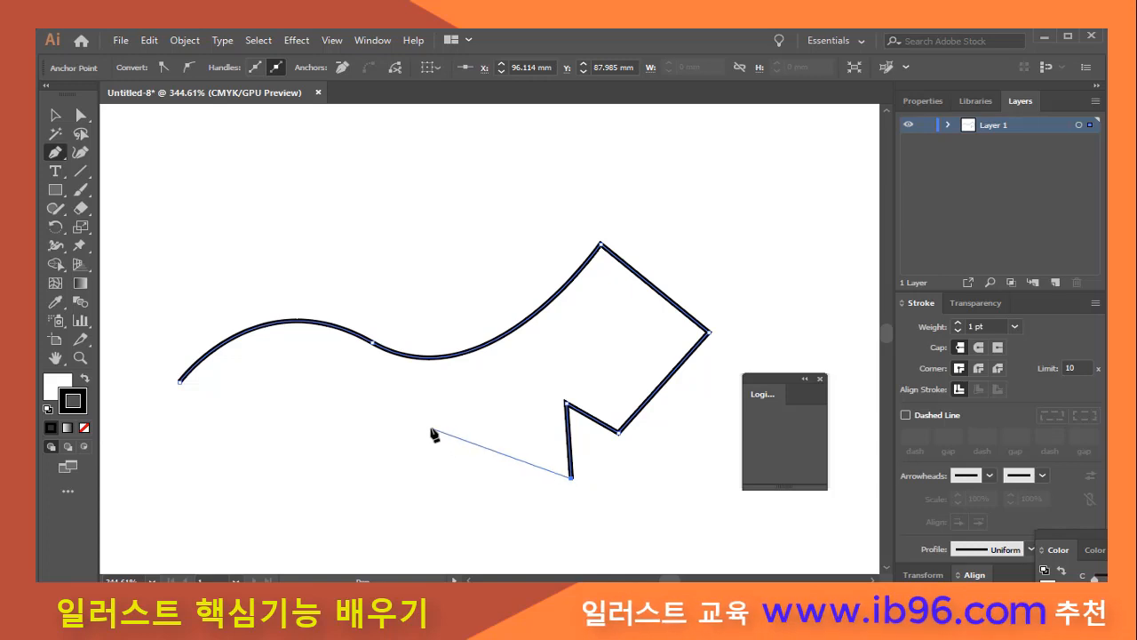
- Add two curved segments leading back left below the wave, end the path, and select the smooth anchor between them with Direct Selection
{"action": "left_click_drag", "start_coordinate": [431, 428], "coordinate": [347, 490]}
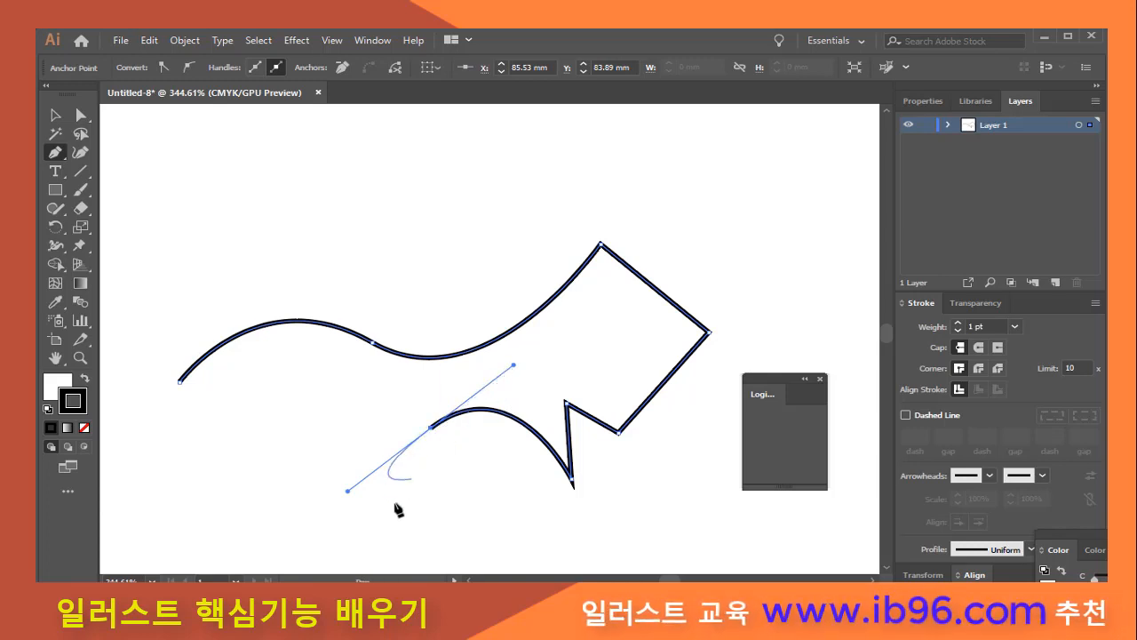
{"action": "left_click", "coordinate": [283, 416]}
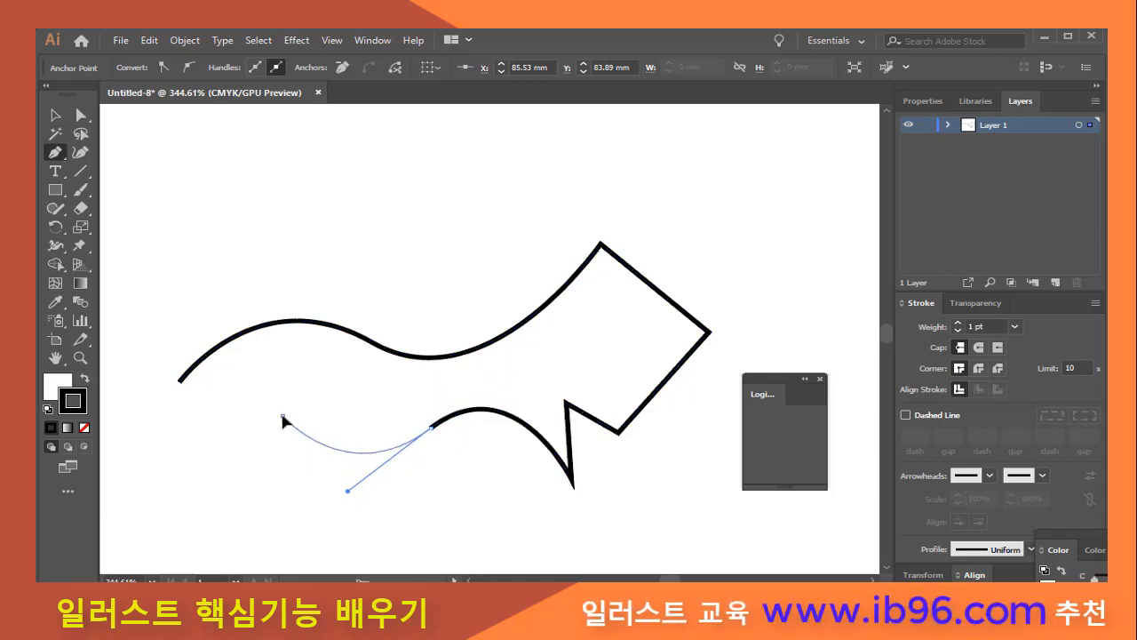
{"action": "left_click_drag", "start_coordinate": [283, 416], "coordinate": [273, 488]}
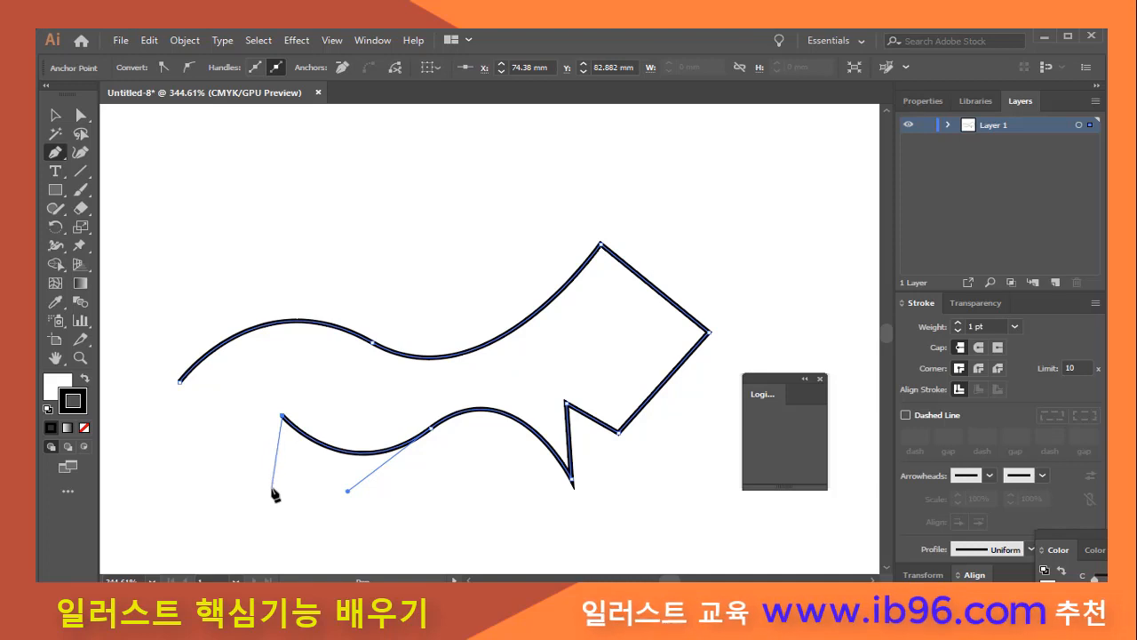
{"action": "key", "text": "Escape"}
{"action": "key", "text": "a"}
{"action": "left_click", "coordinate": [433, 431]}
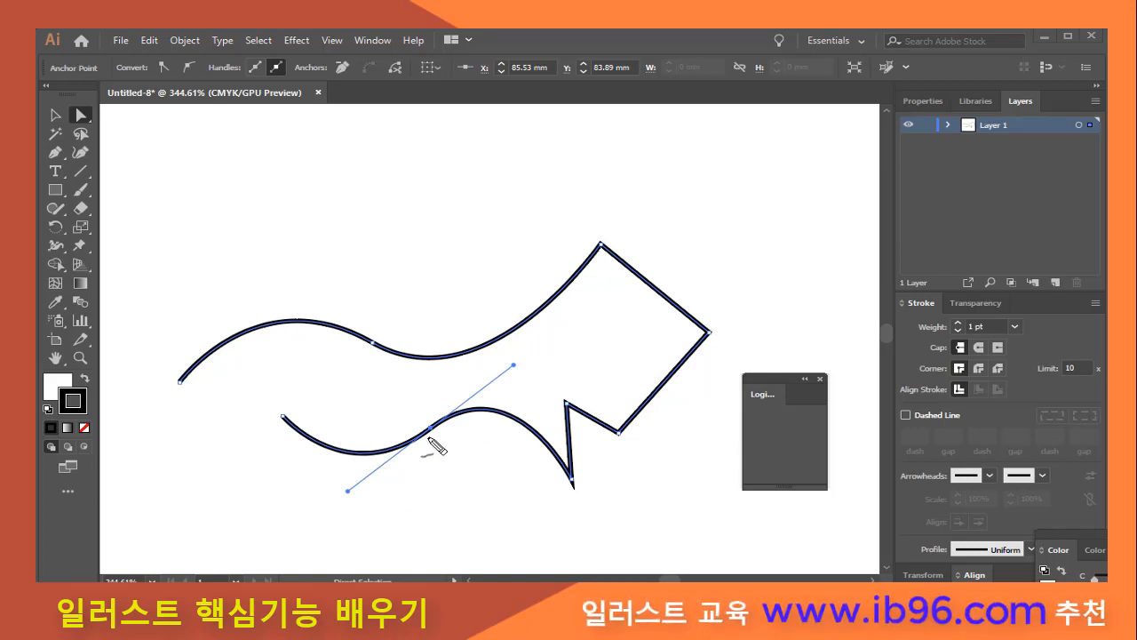
{"action": "mouse_move", "coordinate": [433, 430]}
{"action": "left_mouse_down"}
{"action": "mouse_move", "coordinate": [516, 478]}
{"action": "mouse_move", "coordinate": [577, 488]}
{"action": "left_mouse_up"}
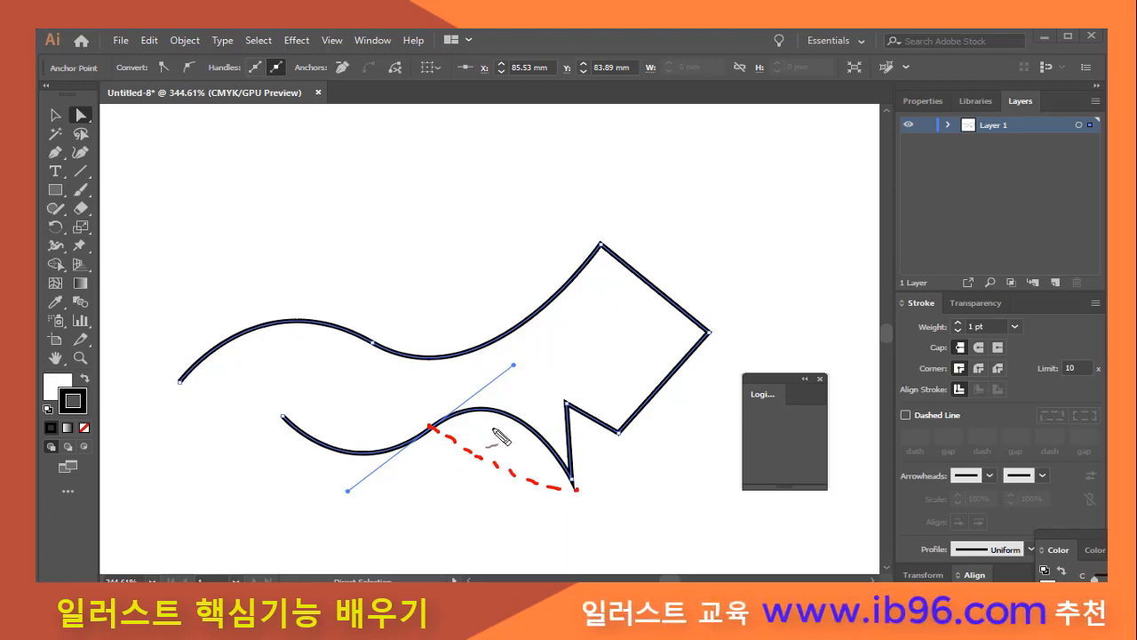
{"action": "left_click_drag", "start_coordinate": [512, 364], "coordinate": [516, 364]}
{"action": "mouse_move", "coordinate": [496, 456]}
{"action": "left_mouse_down"}
{"action": "mouse_move", "coordinate": [505, 380]}
{"action": "mouse_move", "coordinate": [521, 392]}
{"action": "left_mouse_up"}
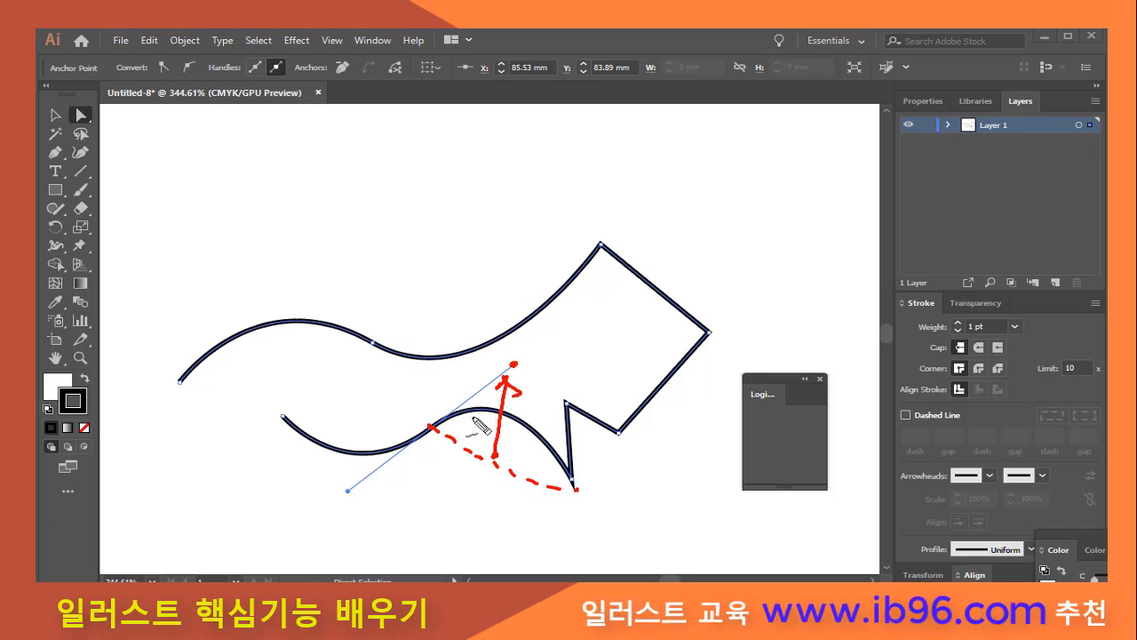
{"action": "mouse_move", "coordinate": [434, 426]}
{"action": "left_mouse_down"}
{"action": "mouse_move", "coordinate": [478, 413]}
{"action": "mouse_move", "coordinate": [509, 419]}
{"action": "mouse_move", "coordinate": [583, 491]}
{"action": "left_mouse_up"}
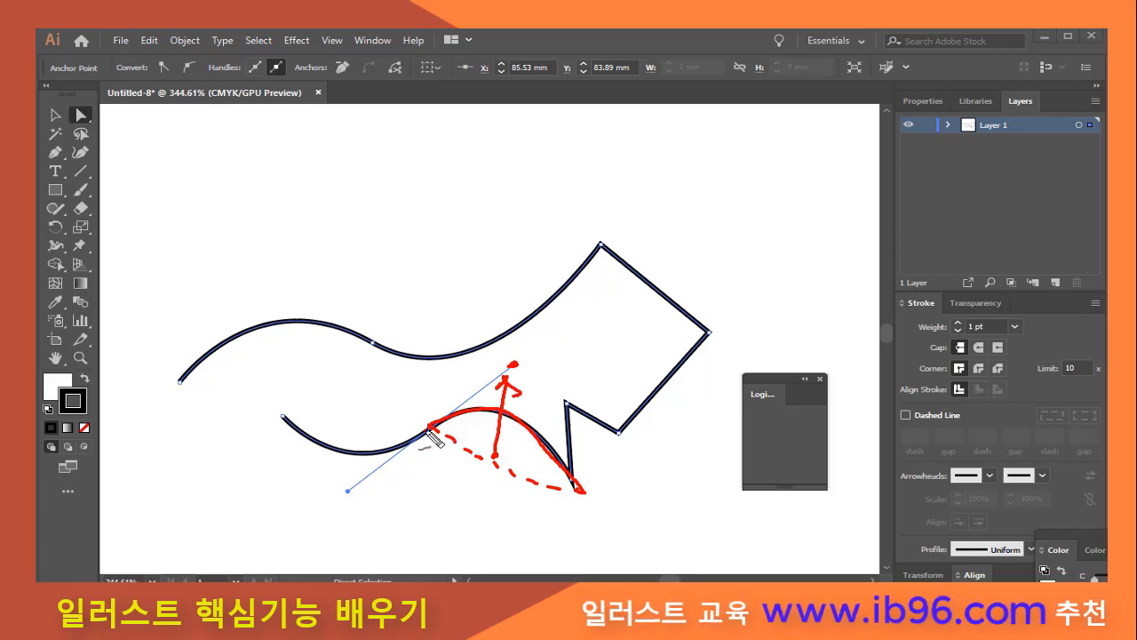
{"action": "mouse_move", "coordinate": [409, 444]}
{"action": "left_mouse_down"}
{"action": "mouse_move", "coordinate": [353, 486]}
{"action": "mouse_move", "coordinate": [364, 484]}
{"action": "left_mouse_up"}
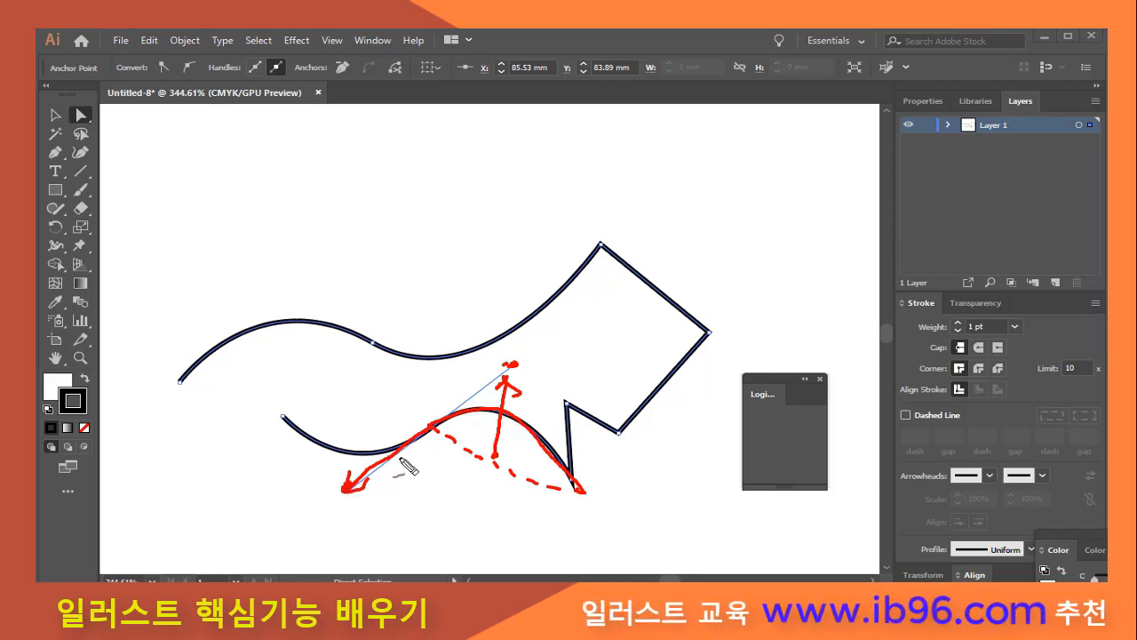
{"action": "left_click_drag", "start_coordinate": [432, 429], "coordinate": [277, 410]}
{"action": "mouse_move", "coordinate": [349, 457]}
{"action": "left_mouse_down"}
{"action": "mouse_move", "coordinate": [343, 521]}
{"action": "mouse_move", "coordinate": [362, 500]}
{"action": "left_mouse_up"}
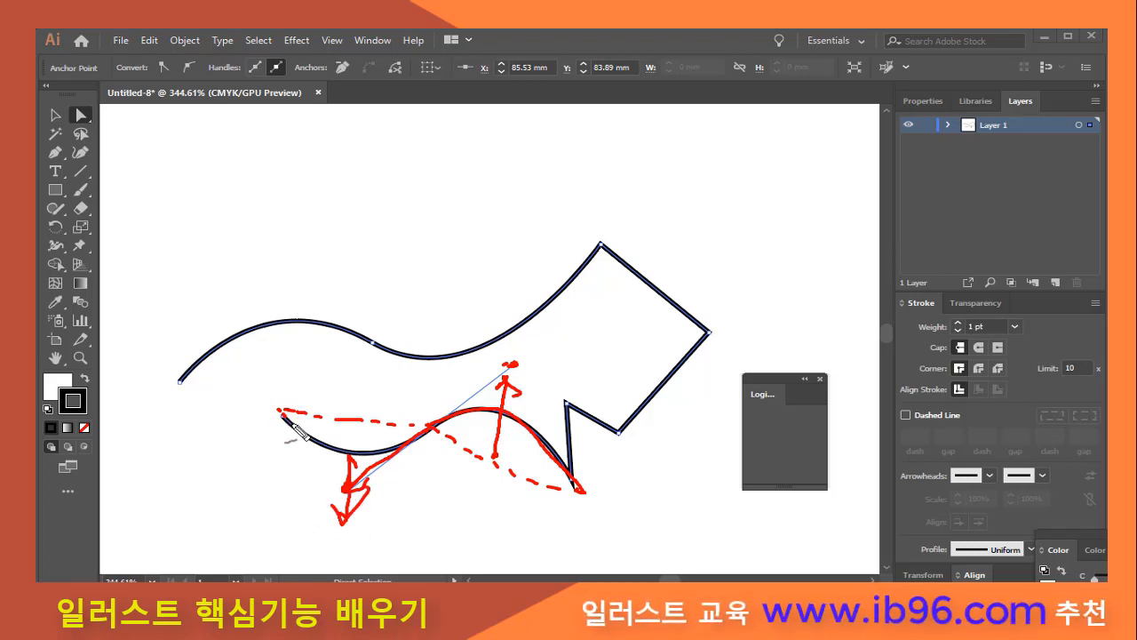
{"action": "mouse_move", "coordinate": [286, 417]}
{"action": "left_mouse_down"}
{"action": "mouse_move", "coordinate": [378, 465]}
{"action": "mouse_move", "coordinate": [458, 426]}
{"action": "mouse_move", "coordinate": [579, 490]}
{"action": "left_mouse_up"}
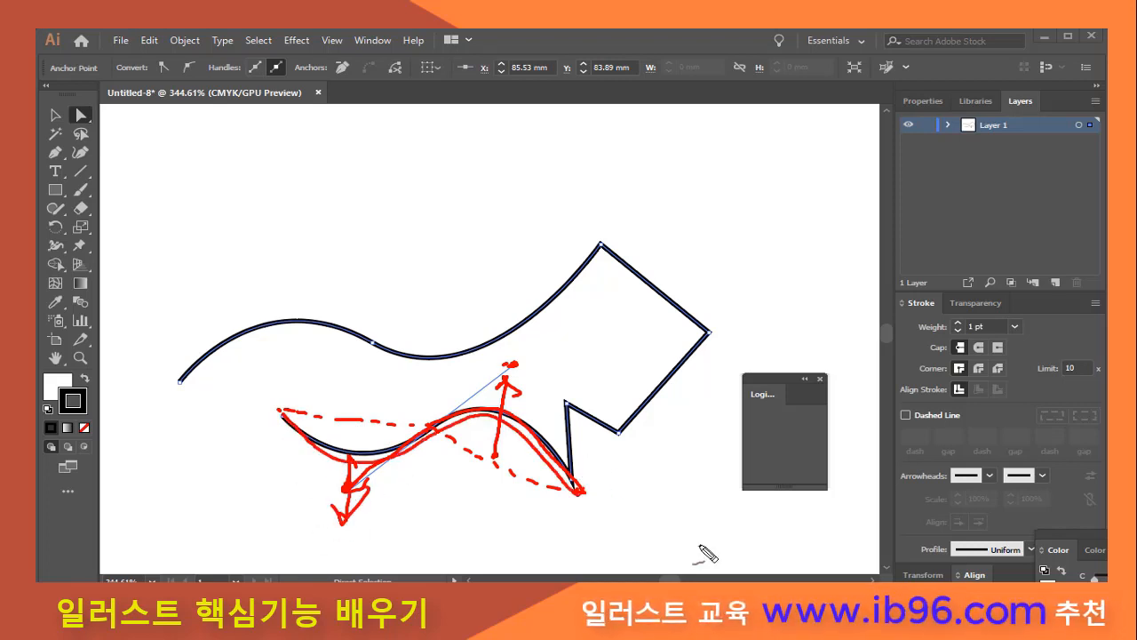
{"action": "key", "text": "Escape"}
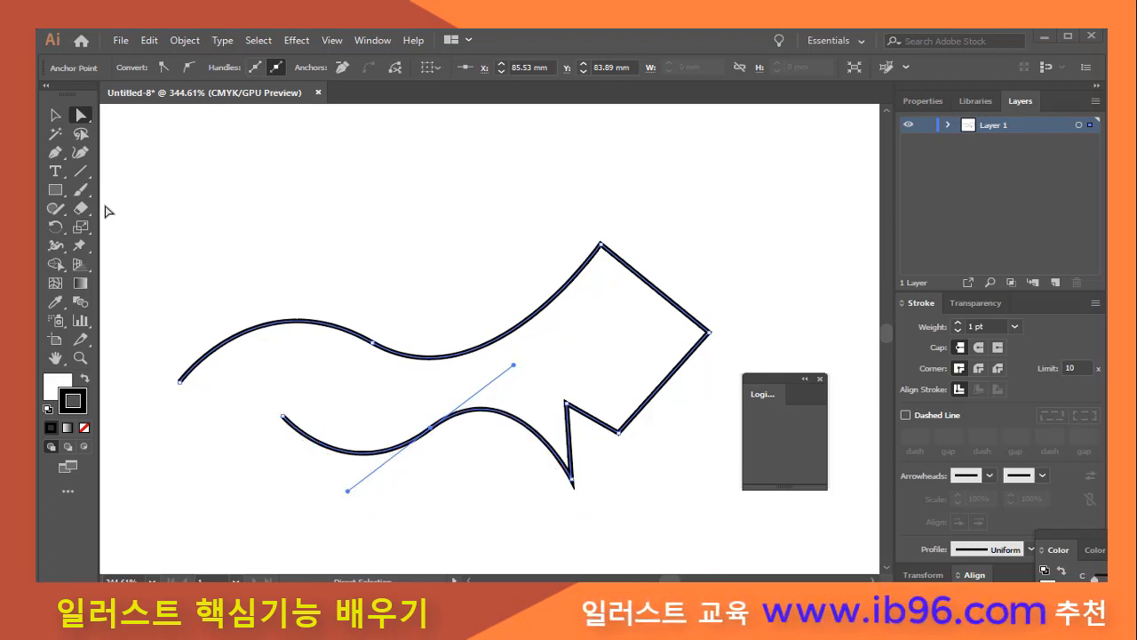
- Move the lower smooth anchor slightly up and the rightmost corner slightly inward, then lengthen the smooth anchor's left handle and shorten its right one
{"action": "left_click_drag", "start_coordinate": [78, 120], "coordinate": [124, 118]}
{"action": "mouse_move", "coordinate": [431, 433]}
{"action": "left_mouse_down"}
{"action": "mouse_move", "coordinate": [472, 477]}
{"action": "mouse_move", "coordinate": [430, 416]}
{"action": "left_mouse_up"}
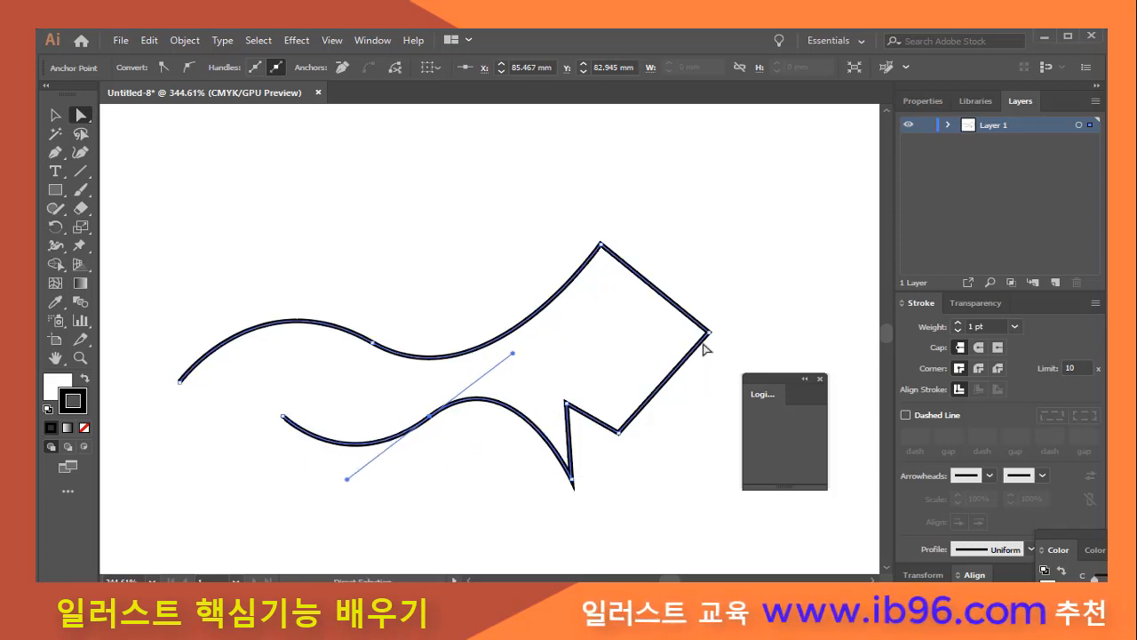
{"action": "left_click_drag", "start_coordinate": [710, 336], "coordinate": [702, 340]}
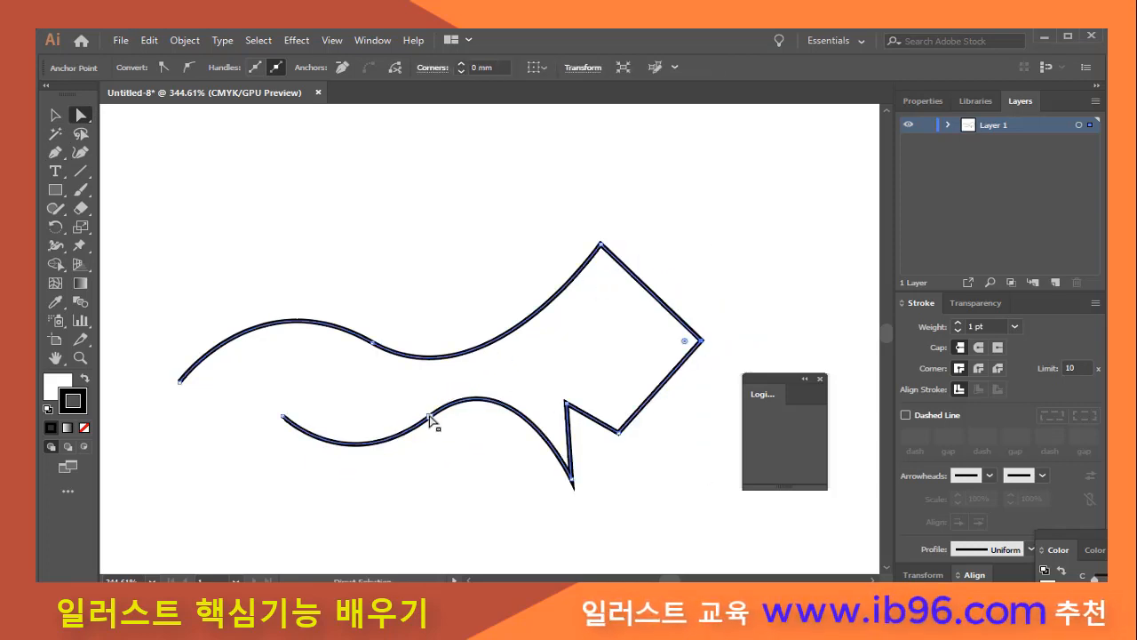
{"action": "left_click", "coordinate": [429, 417]}
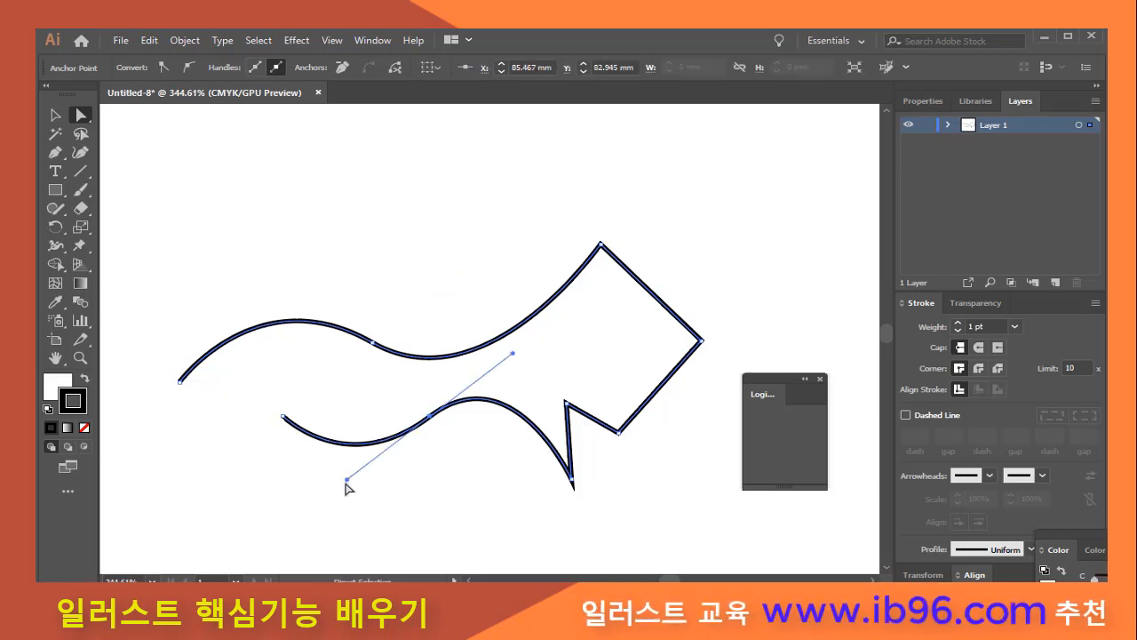
{"action": "left_click_drag", "start_coordinate": [346, 482], "coordinate": [329, 504]}
{"action": "mouse_move", "coordinate": [507, 349]}
{"action": "left_mouse_down"}
{"action": "mouse_move", "coordinate": [607, 311]}
{"action": "mouse_move", "coordinate": [505, 355]}
{"action": "left_mouse_up"}
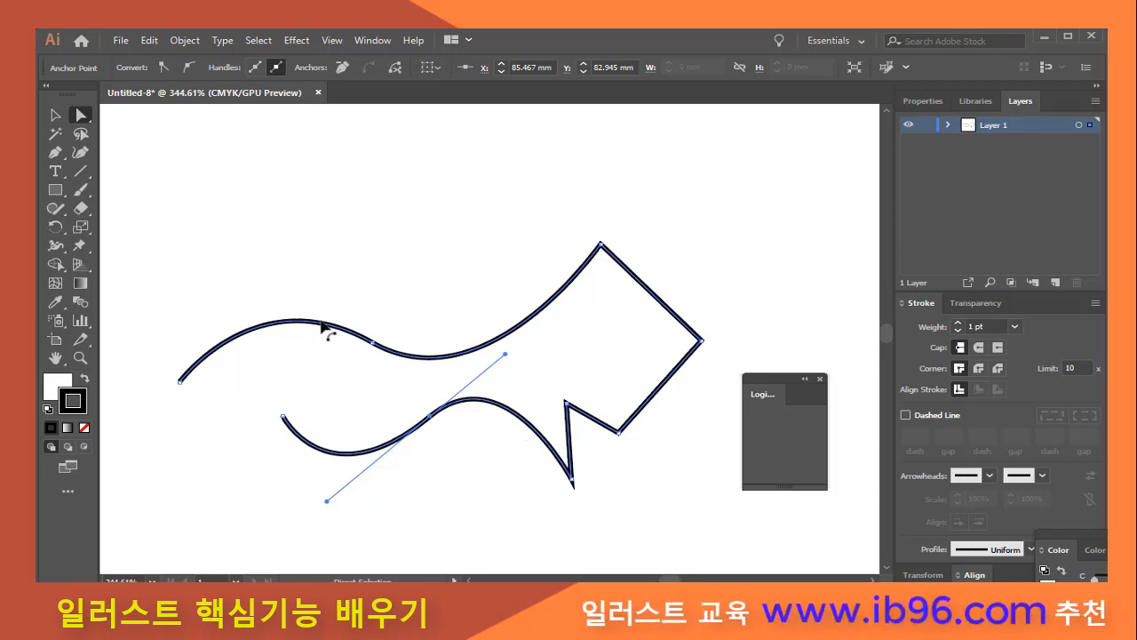
- Activate the Anchor Point tool
{"action": "left_click_drag", "start_coordinate": [56, 157], "coordinate": [135, 211]}
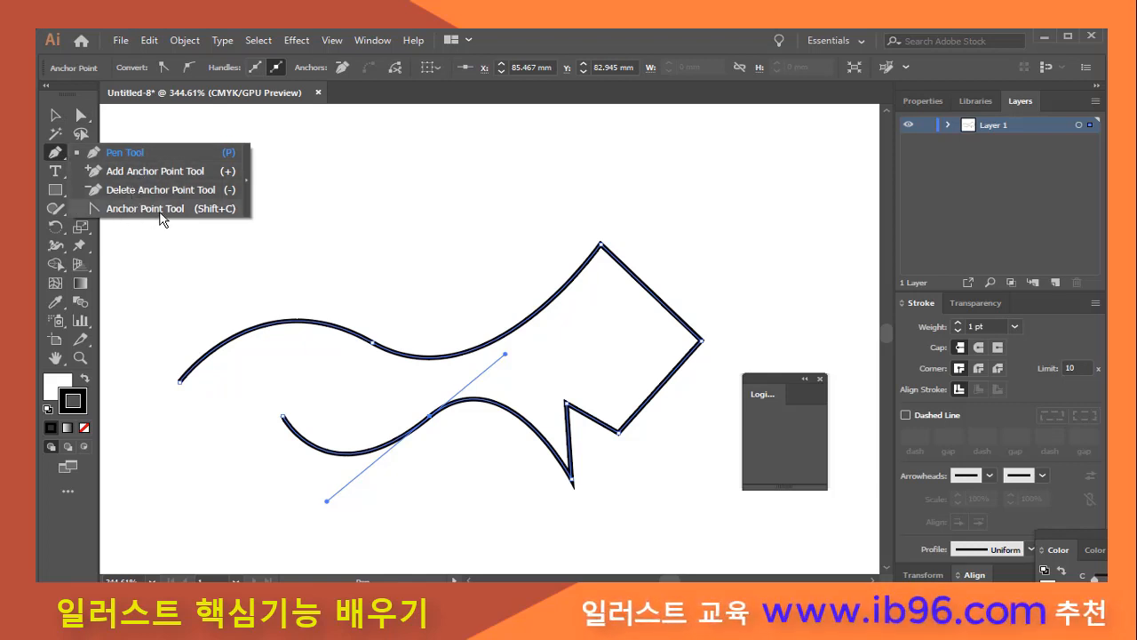
{"action": "left_click_drag", "start_coordinate": [160, 213], "coordinate": [160, 214]}
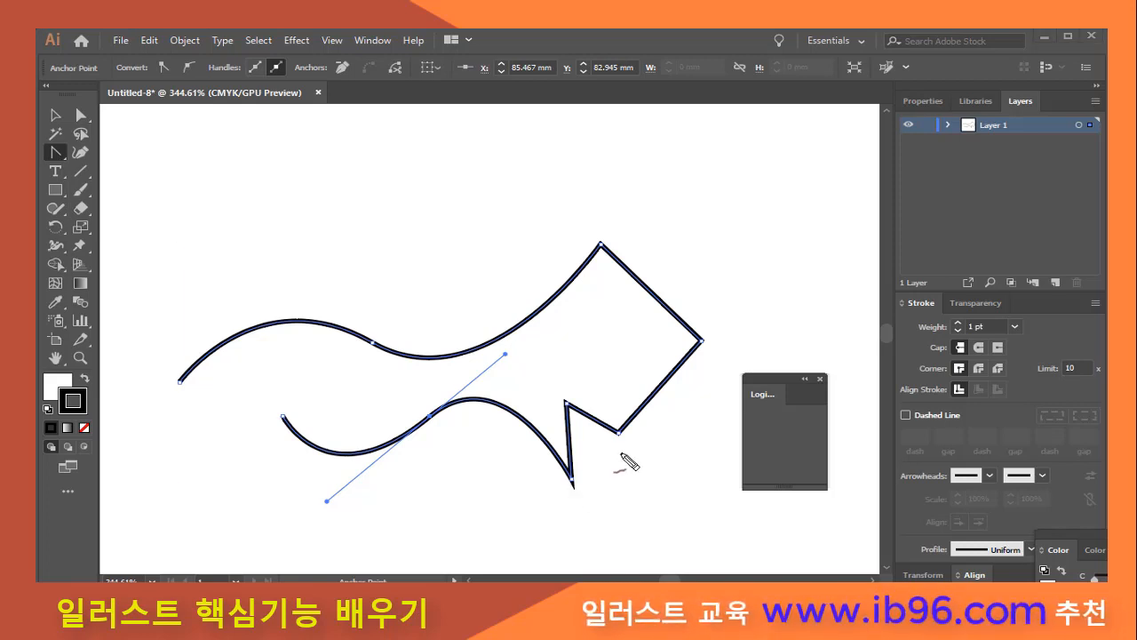
{"action": "mouse_move", "coordinate": [624, 443]}
{"action": "left_mouse_down"}
{"action": "mouse_move", "coordinate": [641, 436]}
{"action": "mouse_move", "coordinate": [613, 443]}
{"action": "mouse_move", "coordinate": [582, 401]}
{"action": "mouse_move", "coordinate": [579, 418]}
{"action": "left_mouse_up"}
{"action": "mouse_move", "coordinate": [716, 378]}
{"action": "left_mouse_down"}
{"action": "mouse_move", "coordinate": [690, 329]}
{"action": "mouse_move", "coordinate": [706, 360]}
{"action": "left_mouse_up"}
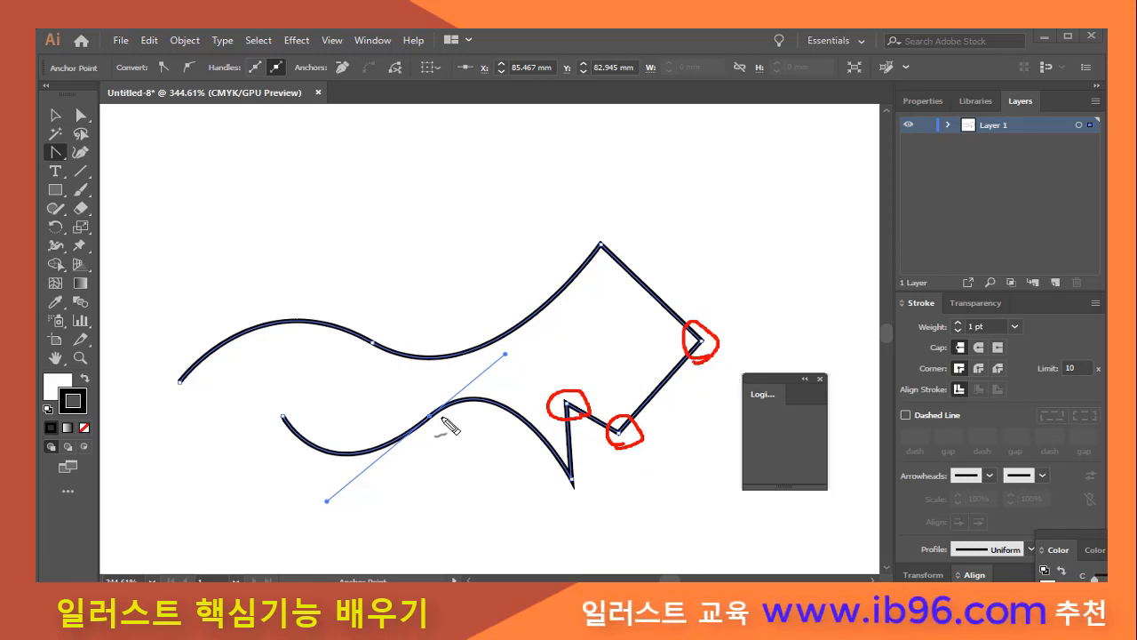
{"action": "left_click_drag", "start_coordinate": [446, 422], "coordinate": [443, 424]}
{"action": "key", "text": "Escape"}
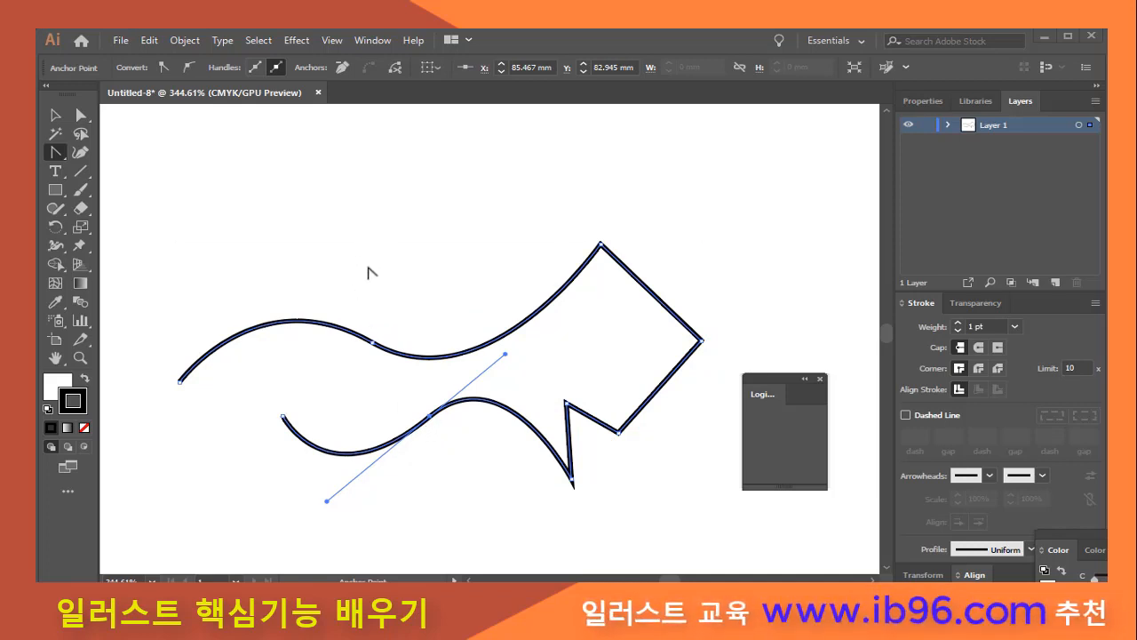
- Convert the lower smooth anchor to a corner, then pull out new handles and swing one independently toward the lower left
{"action": "left_click", "coordinate": [431, 416]}
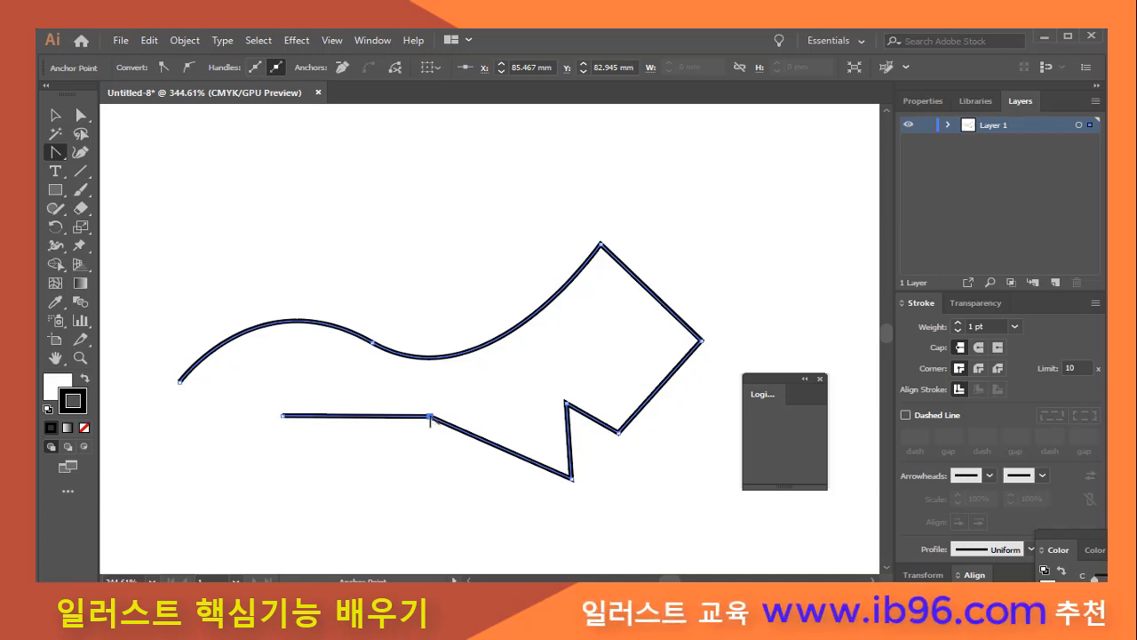
{"action": "left_click_drag", "start_coordinate": [430, 416], "coordinate": [370, 356]}
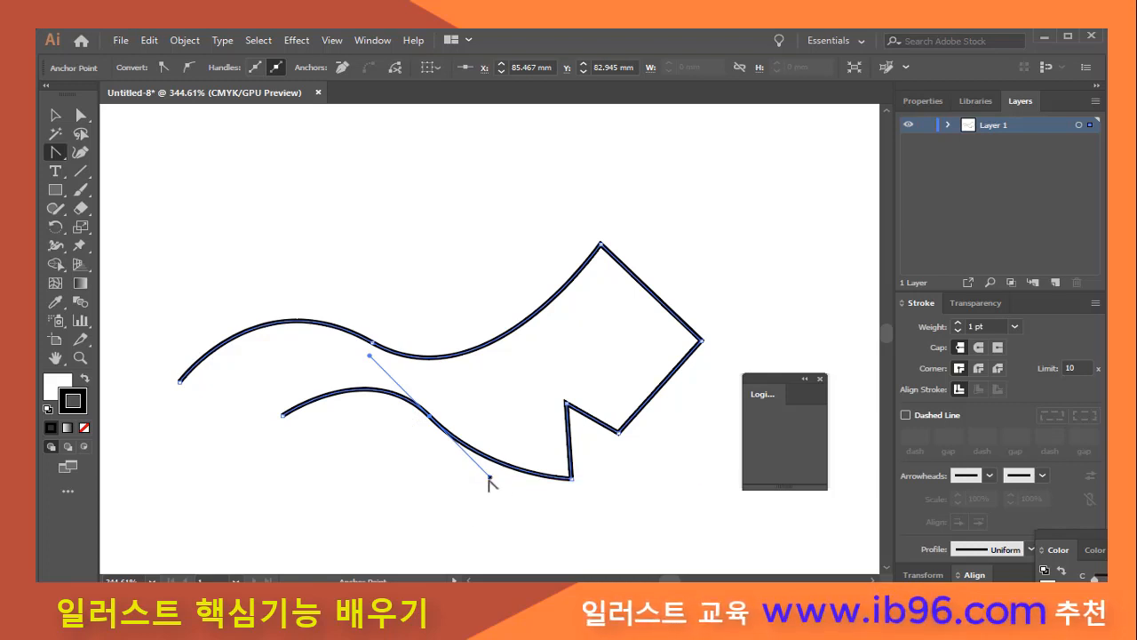
{"action": "left_click_drag", "start_coordinate": [490, 479], "coordinate": [299, 525]}
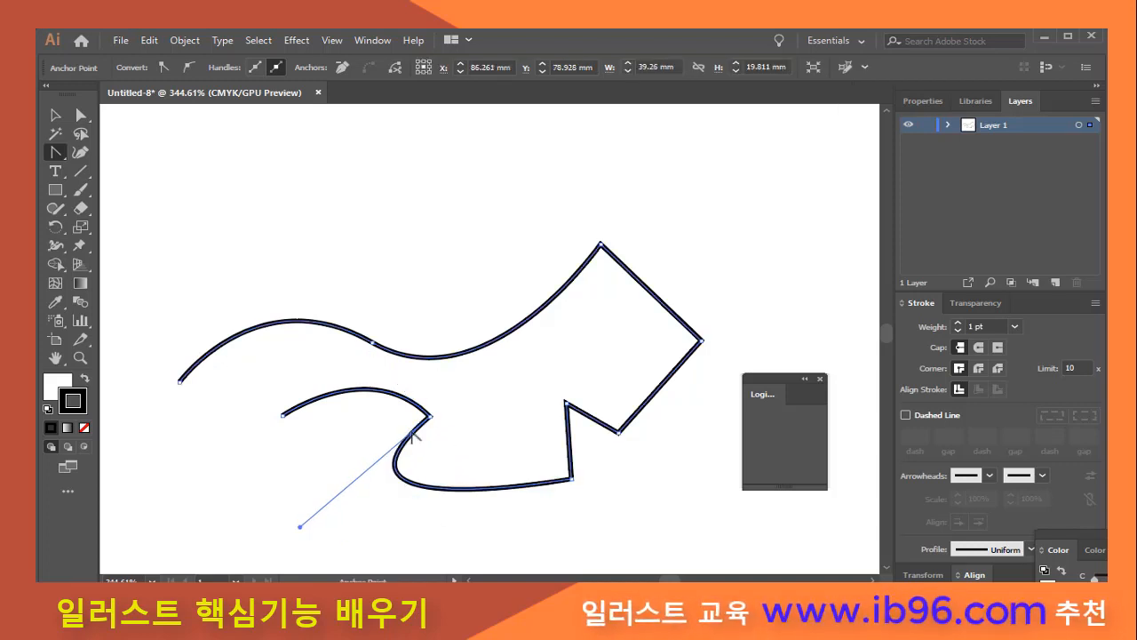
- Shift the whole path slightly right and down with Direct Selection, and select the lower corner anchor with the split handles
{"action": "left_click", "coordinate": [80, 117]}
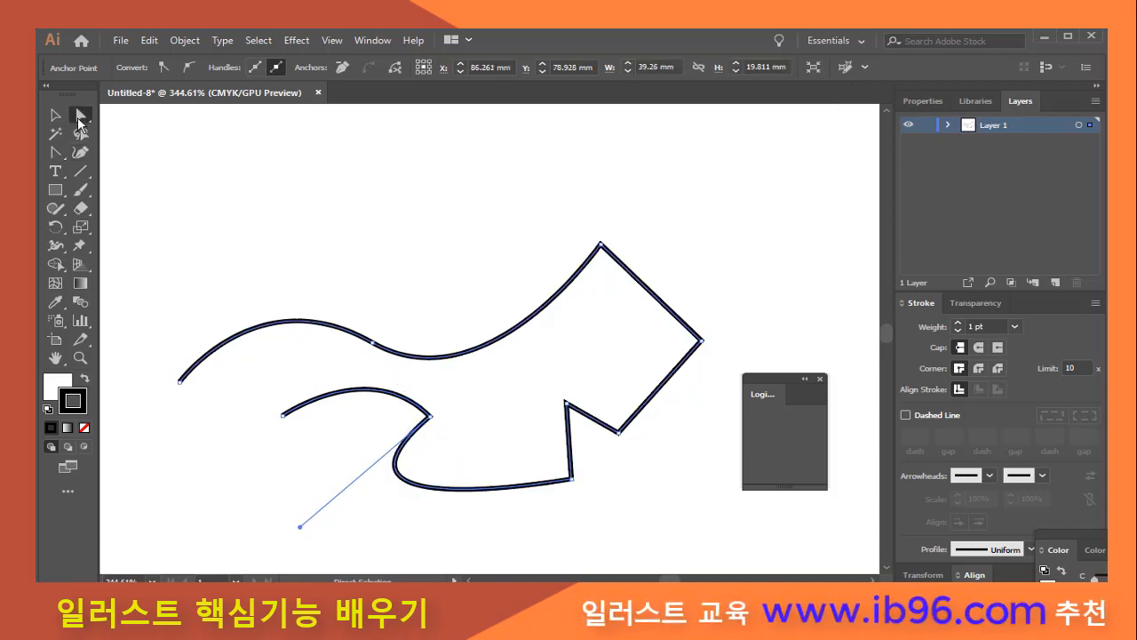
{"action": "left_click", "coordinate": [430, 415]}
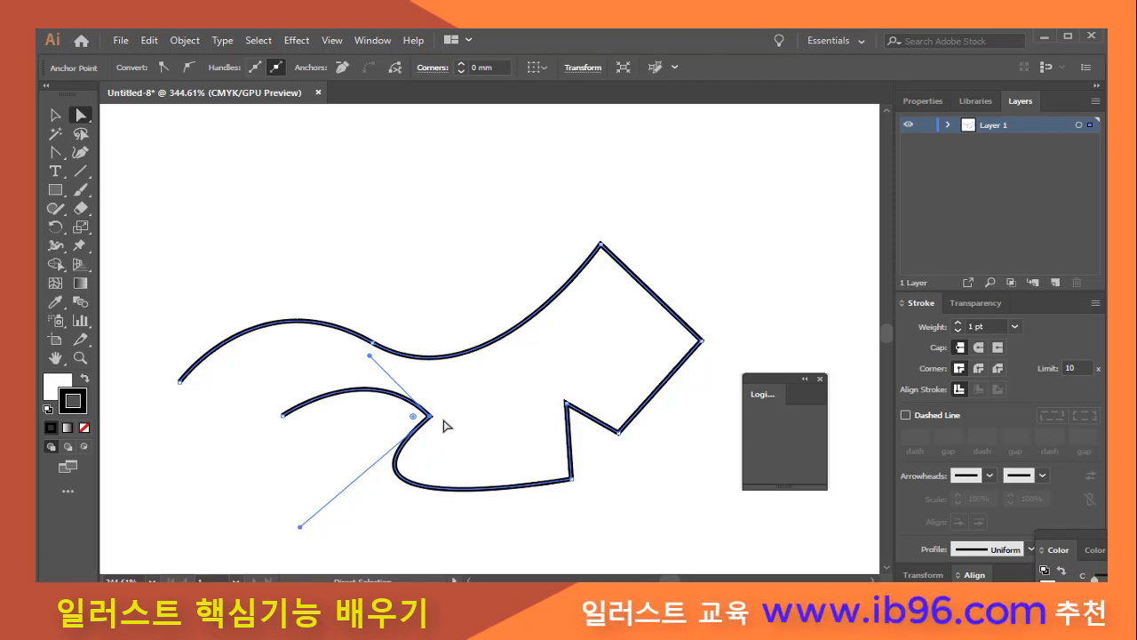
{"action": "mouse_move", "coordinate": [456, 432]}
{"action": "left_mouse_down"}
{"action": "mouse_move", "coordinate": [414, 407]}
{"action": "mouse_move", "coordinate": [473, 437]}
{"action": "left_mouse_up"}
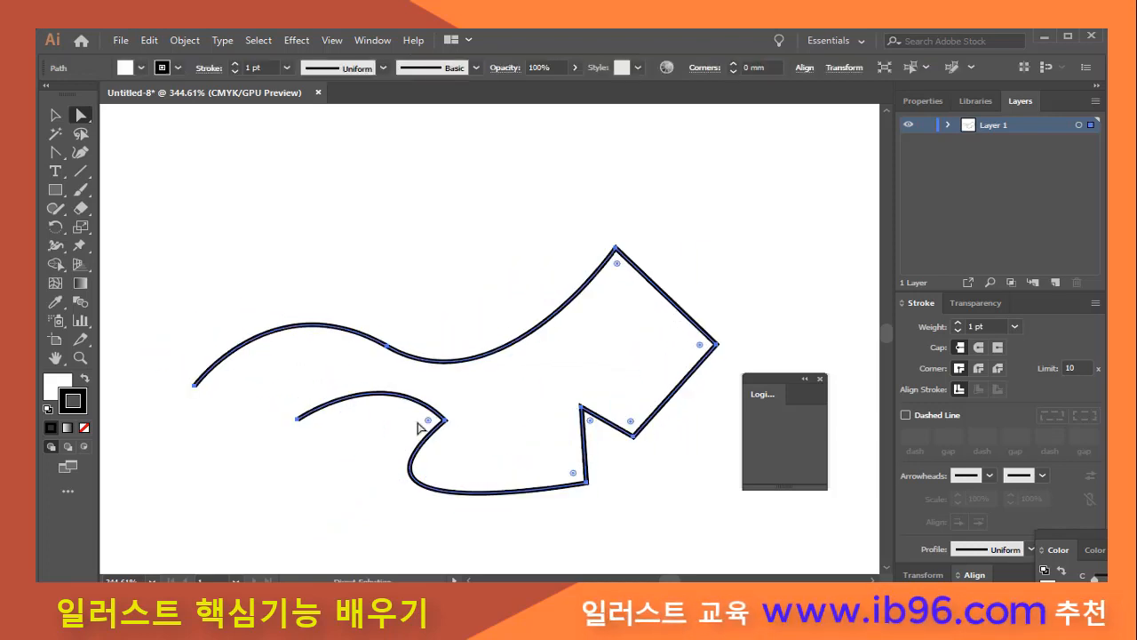
{"action": "left_click", "coordinate": [424, 426]}
{"action": "left_click", "coordinate": [445, 420]}
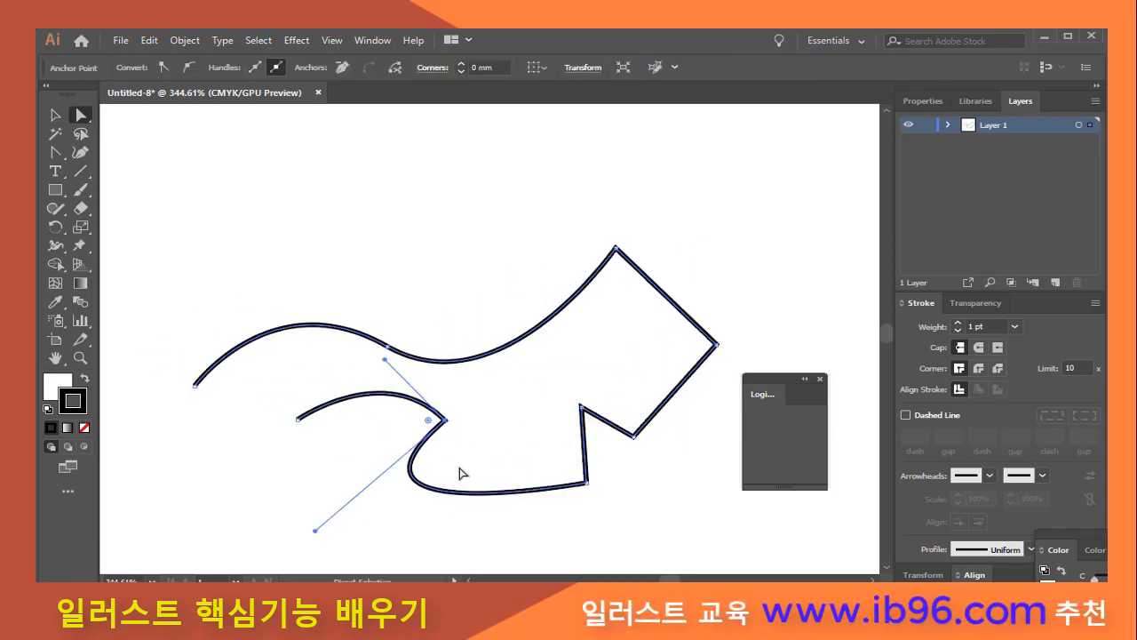
- Select the smooth anchor in the upper wave and shorten its lower-right direction handle
{"action": "left_click", "coordinate": [388, 347]}
{"action": "left_click", "coordinate": [444, 420]}
{"action": "left_click", "coordinate": [388, 348]}
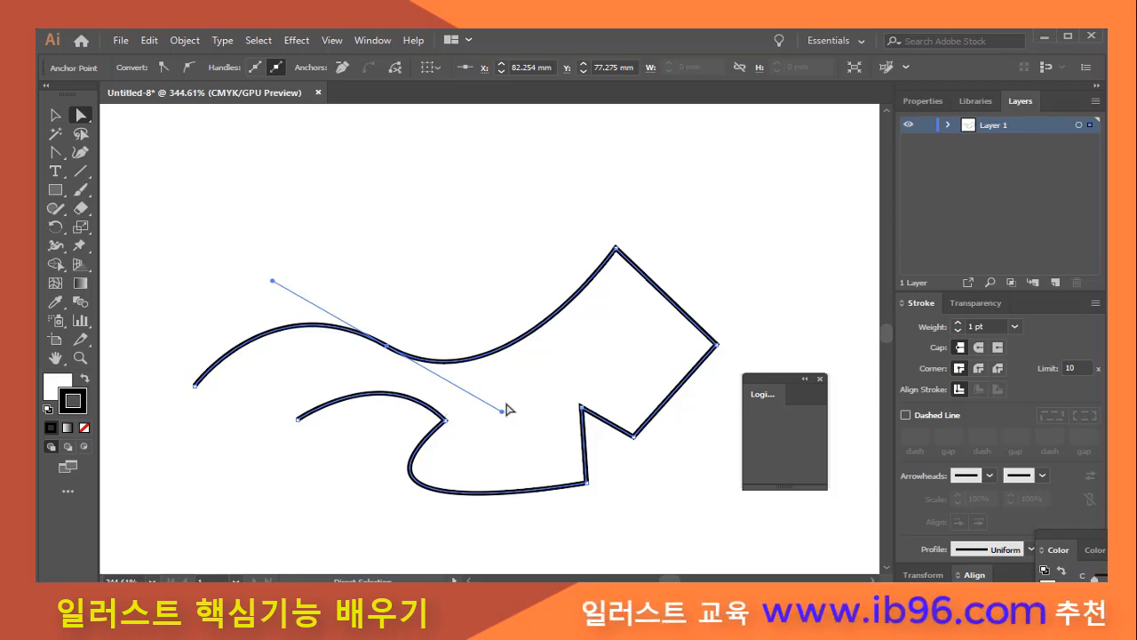
{"action": "mouse_move", "coordinate": [502, 411]}
{"action": "left_mouse_down"}
{"action": "mouse_move", "coordinate": [355, 401]}
{"action": "mouse_move", "coordinate": [418, 400]}
{"action": "mouse_move", "coordinate": [484, 335]}
{"action": "mouse_move", "coordinate": [352, 278]}
{"action": "mouse_move", "coordinate": [506, 322]}
{"action": "mouse_move", "coordinate": [368, 396]}
{"action": "mouse_move", "coordinate": [489, 401]}
{"action": "left_mouse_up"}
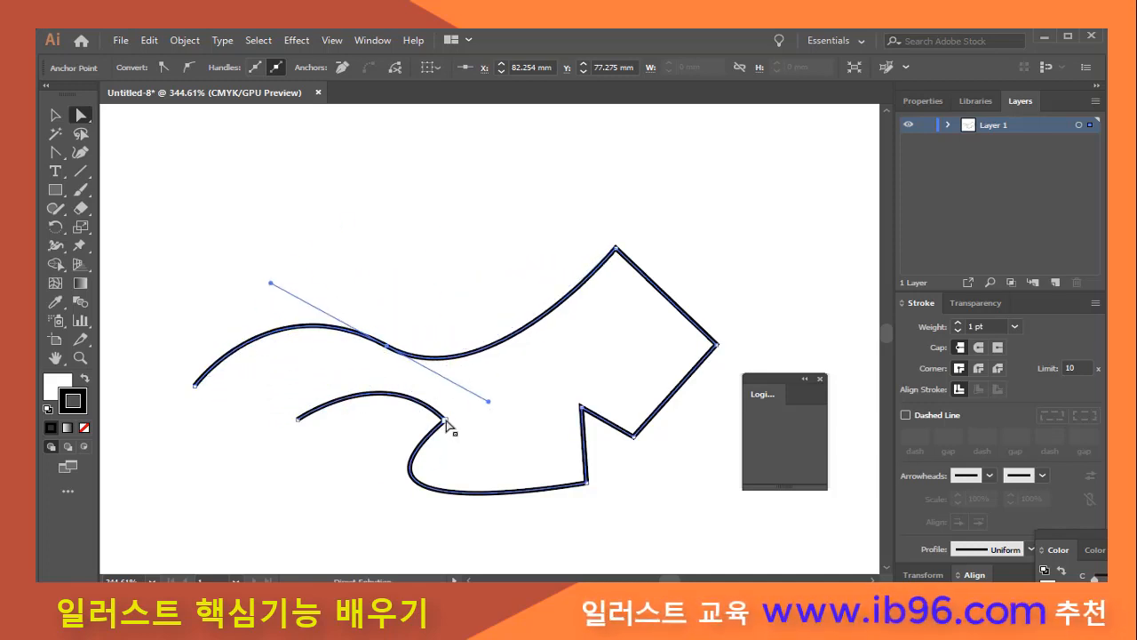
- Reset the lower split-handle anchor to a corner with the Anchor Point tool and pull out new handles, angling one independently toward the lower right
{"action": "left_click", "coordinate": [445, 420]}
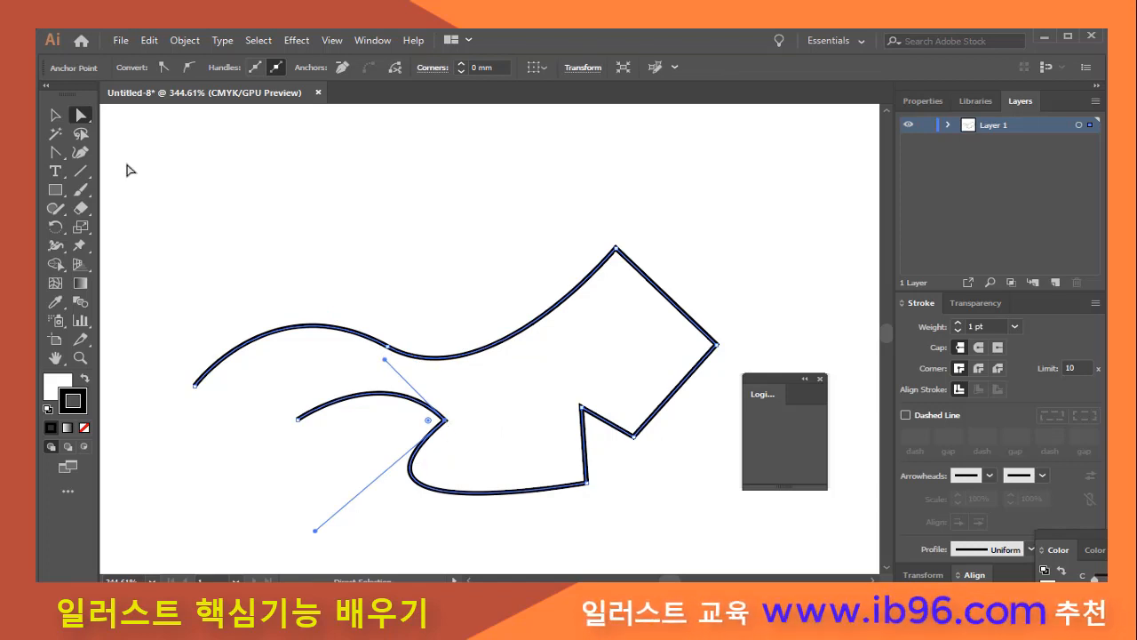
{"action": "left_click", "coordinate": [55, 153]}
{"action": "left_click", "coordinate": [445, 420]}
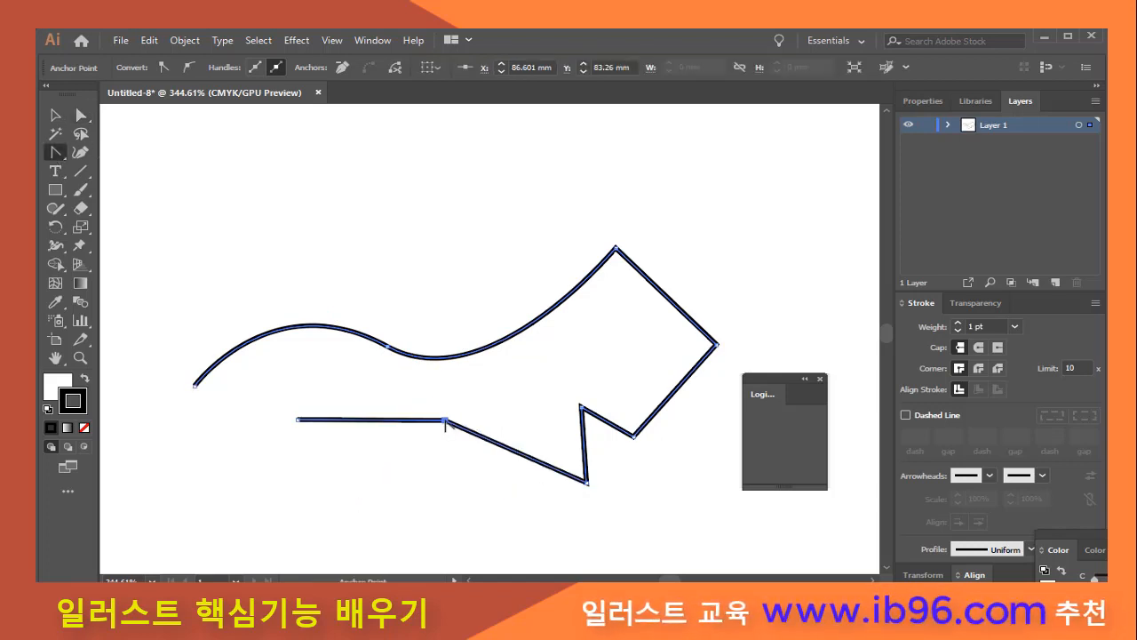
{"action": "left_click_drag", "start_coordinate": [445, 419], "coordinate": [511, 528]}
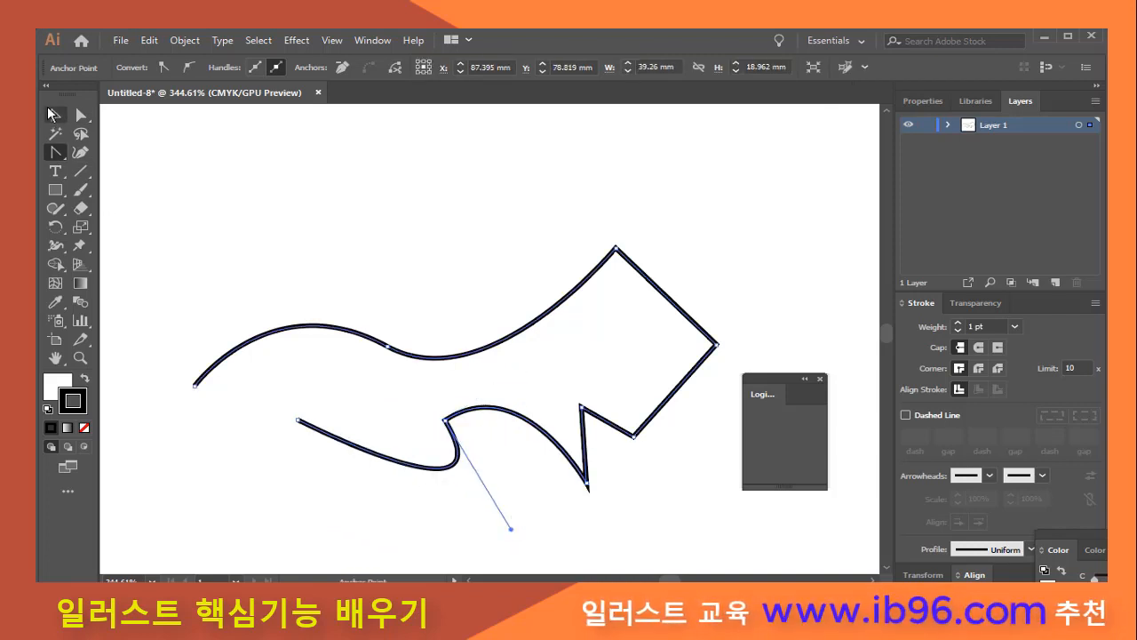
- Select the entire path with the Selection tool
{"action": "left_click", "coordinate": [51, 113]}
{"action": "left_click_drag", "start_coordinate": [238, 209], "coordinate": [620, 487]}
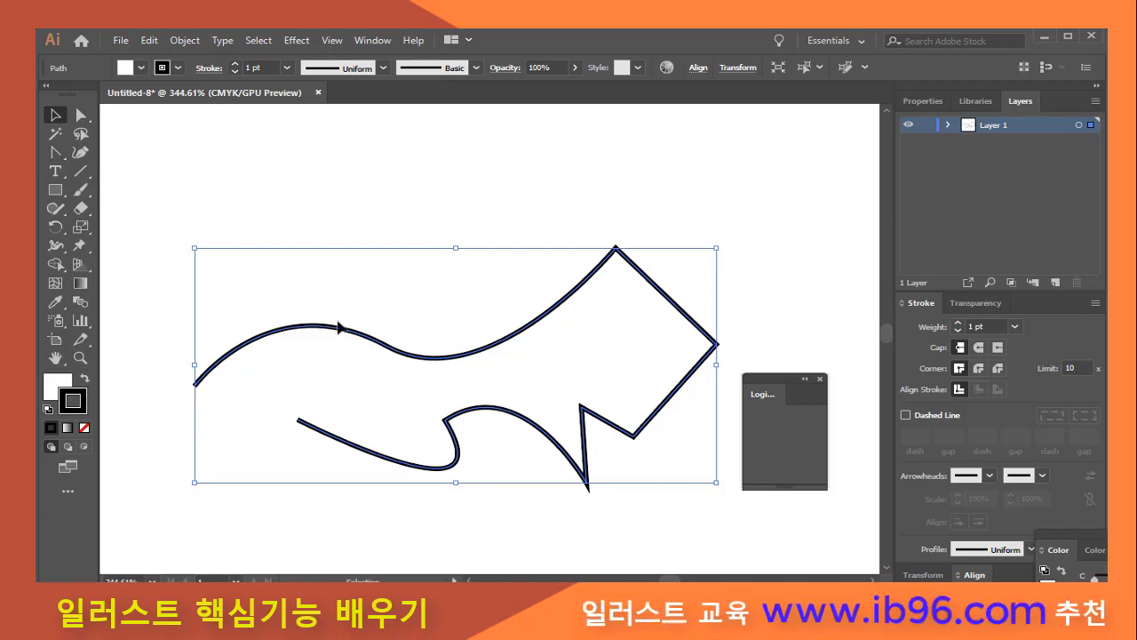
- Examine individual anchors of the path with the Direct Selection tool: the upper wave's smooth point, the lower split-handle point and the upper-right corners
{"action": "key", "text": "a"}
{"action": "left_click", "coordinate": [388, 346]}
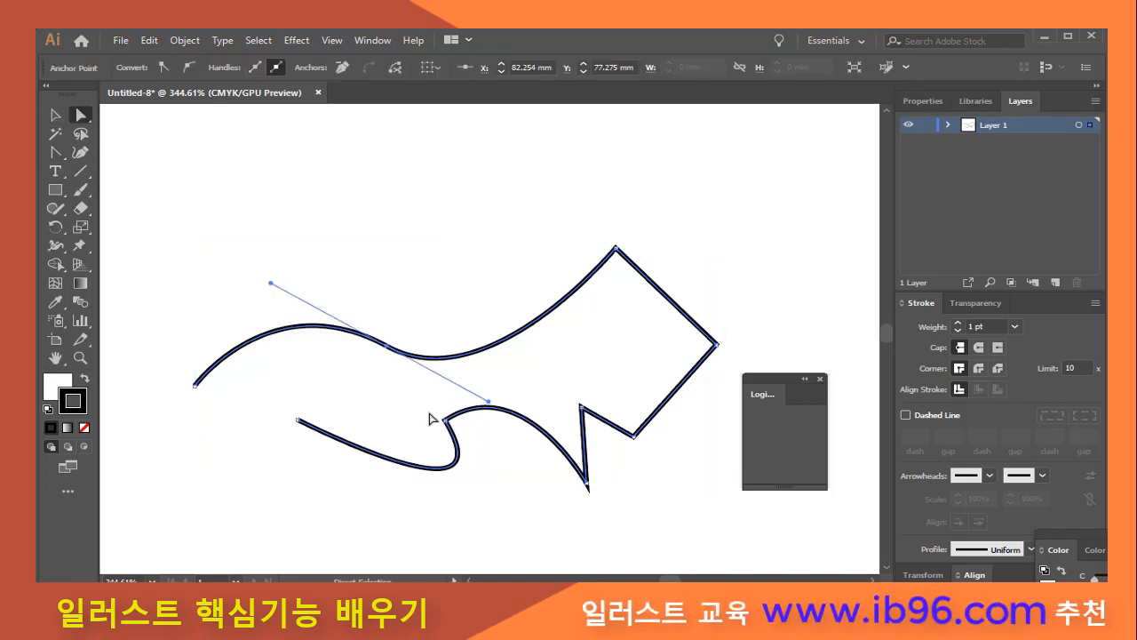
{"action": "left_click", "coordinate": [444, 420]}
{"action": "left_click", "coordinate": [616, 249]}
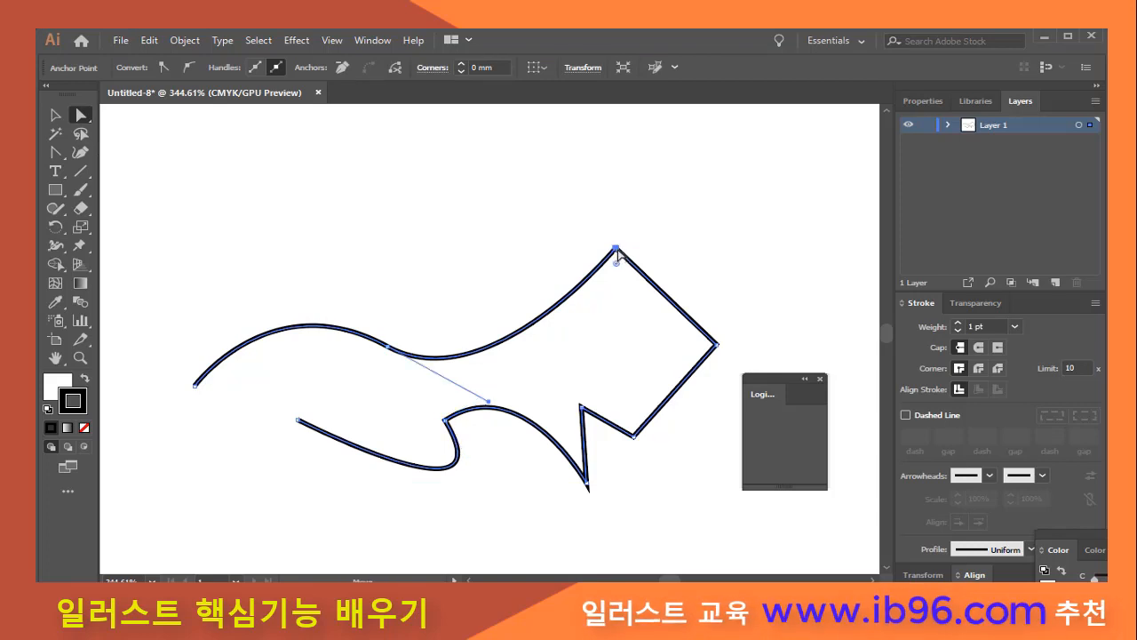
{"action": "left_click", "coordinate": [717, 344]}
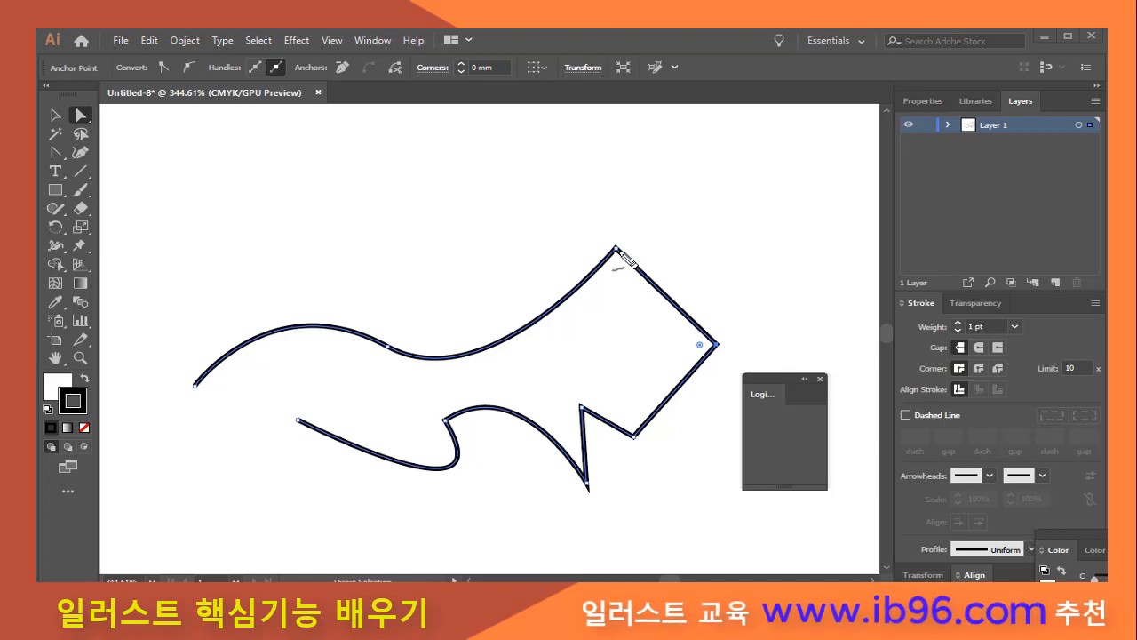
{"action": "mouse_move", "coordinate": [618, 252]}
{"action": "left_mouse_down"}
{"action": "mouse_move", "coordinate": [713, 340]}
{"action": "mouse_move", "coordinate": [619, 251]}
{"action": "mouse_move", "coordinate": [731, 195]}
{"action": "mouse_move", "coordinate": [717, 343]}
{"action": "left_mouse_up"}
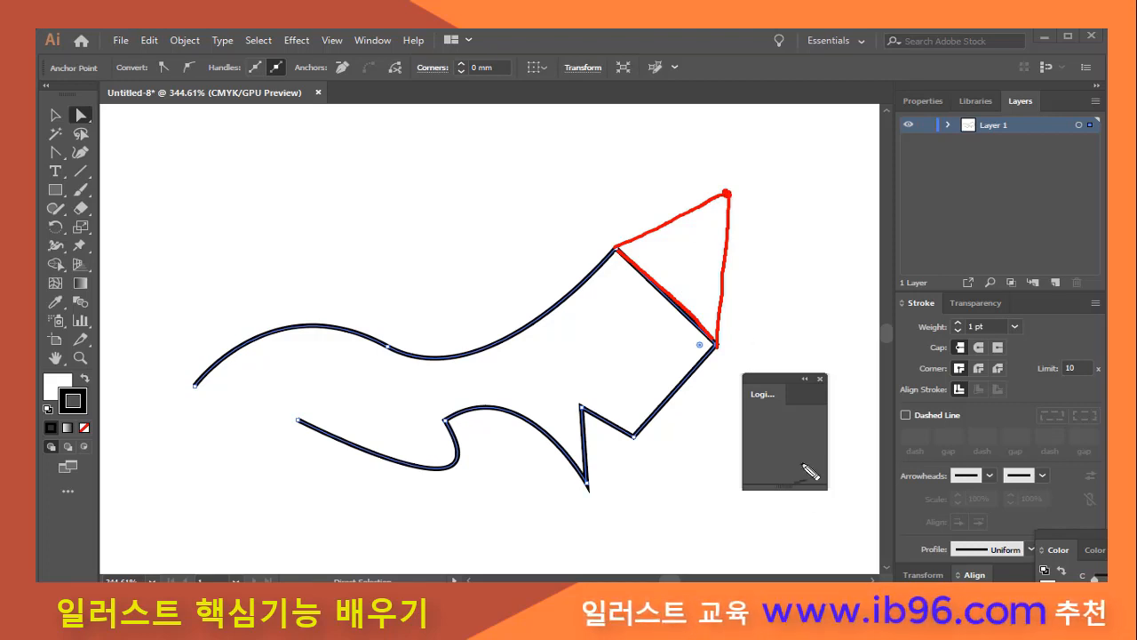
{"action": "key", "text": "Escape"}
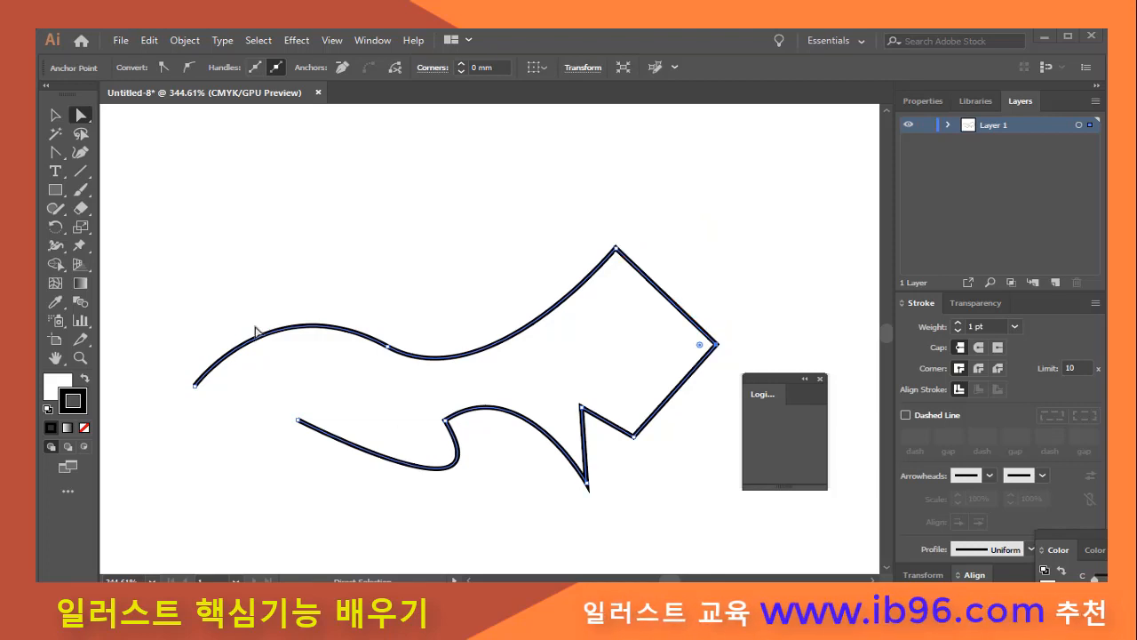
- Add an anchor midway on the upper-right straight segment and move it up and outward to form a pointed peak
{"action": "left_click", "coordinate": [56, 155]}
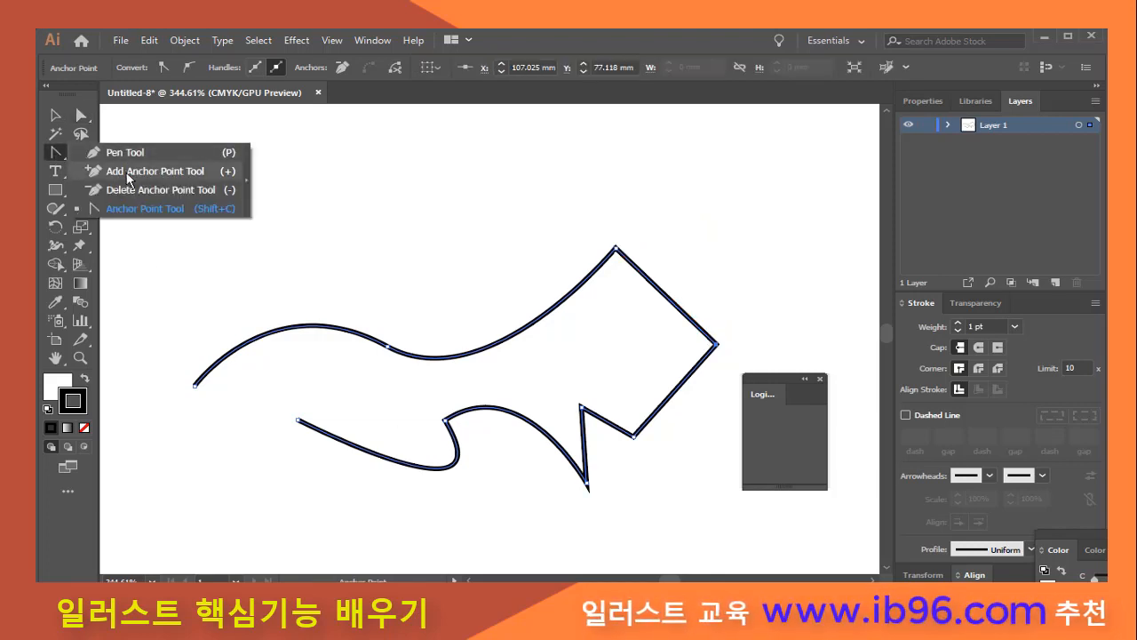
{"action": "left_click", "coordinate": [127, 172]}
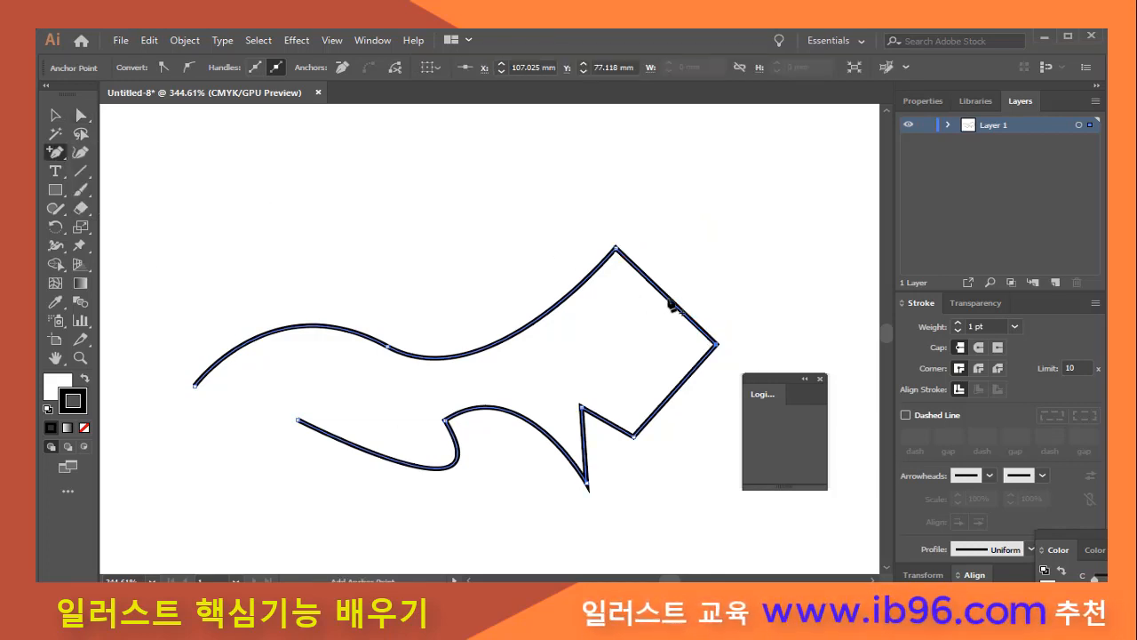
{"action": "left_click", "coordinate": [667, 297]}
{"action": "left_click", "coordinate": [86, 115]}
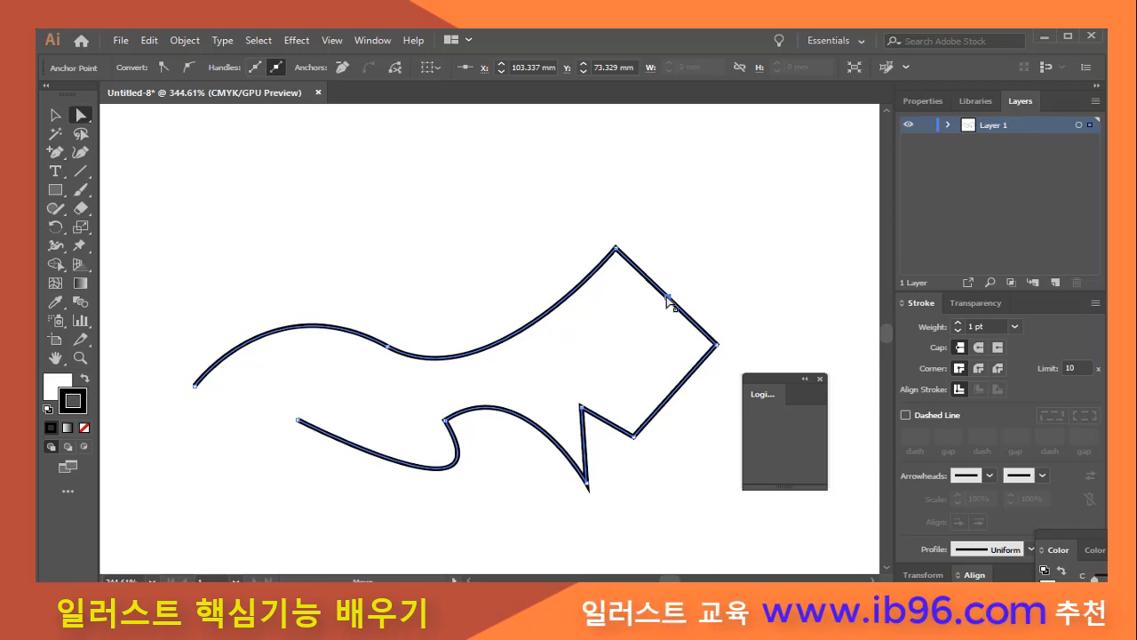
{"action": "left_click_drag", "start_coordinate": [667, 298], "coordinate": [743, 190]}
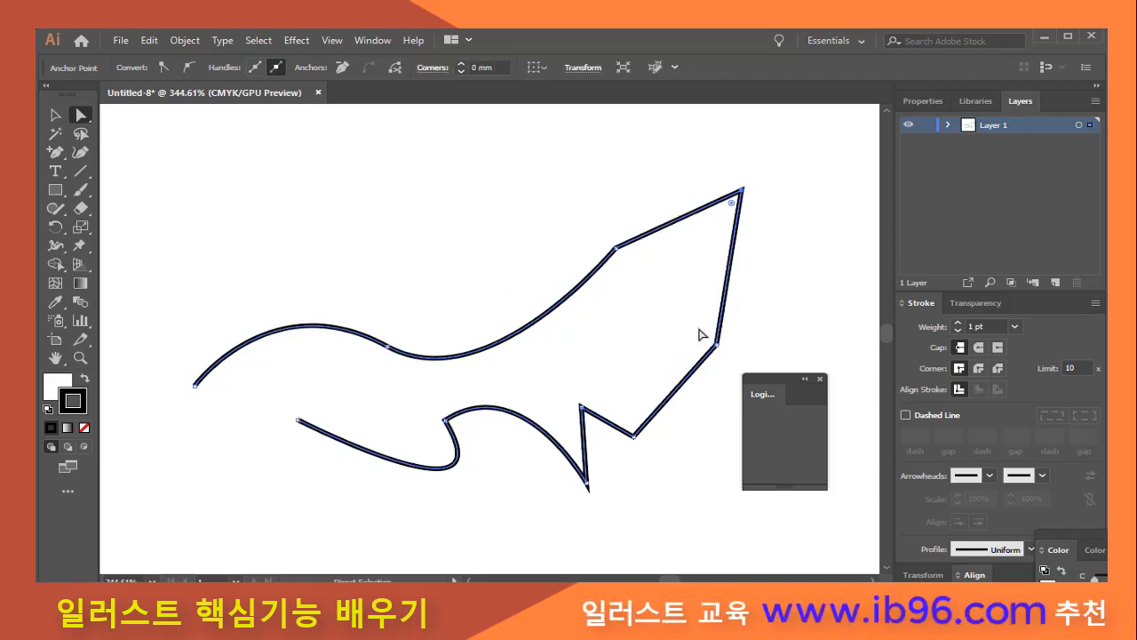
- Remove the peak anchor and the neighbouring upper corner anchor with the Delete Anchor Point tool
{"action": "left_click", "coordinate": [56, 153]}
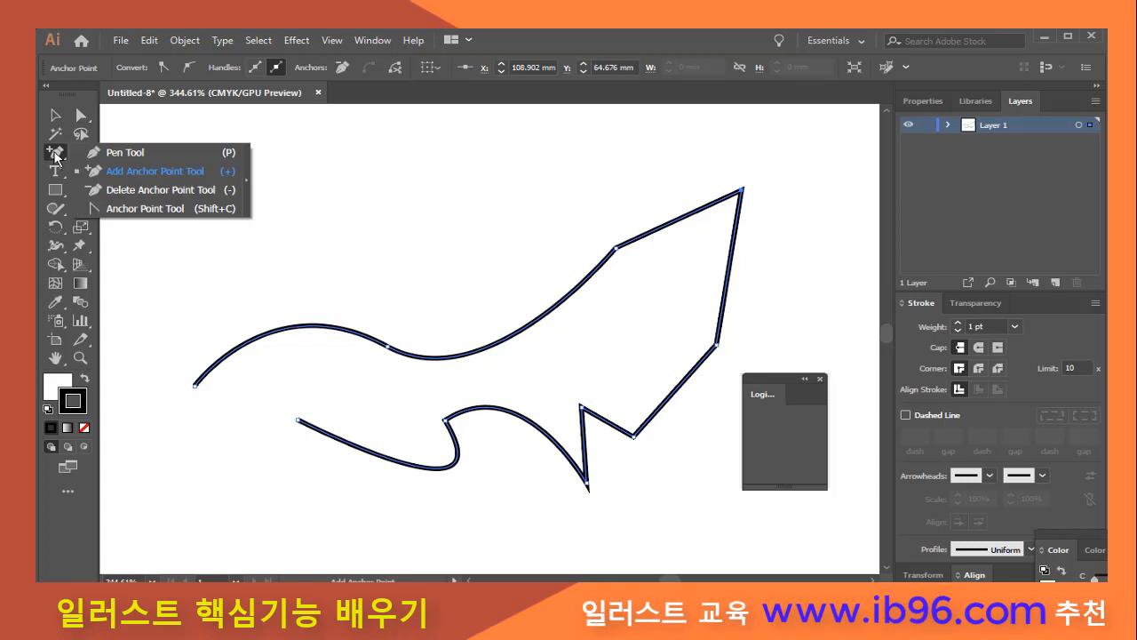
{"action": "left_click", "coordinate": [142, 190]}
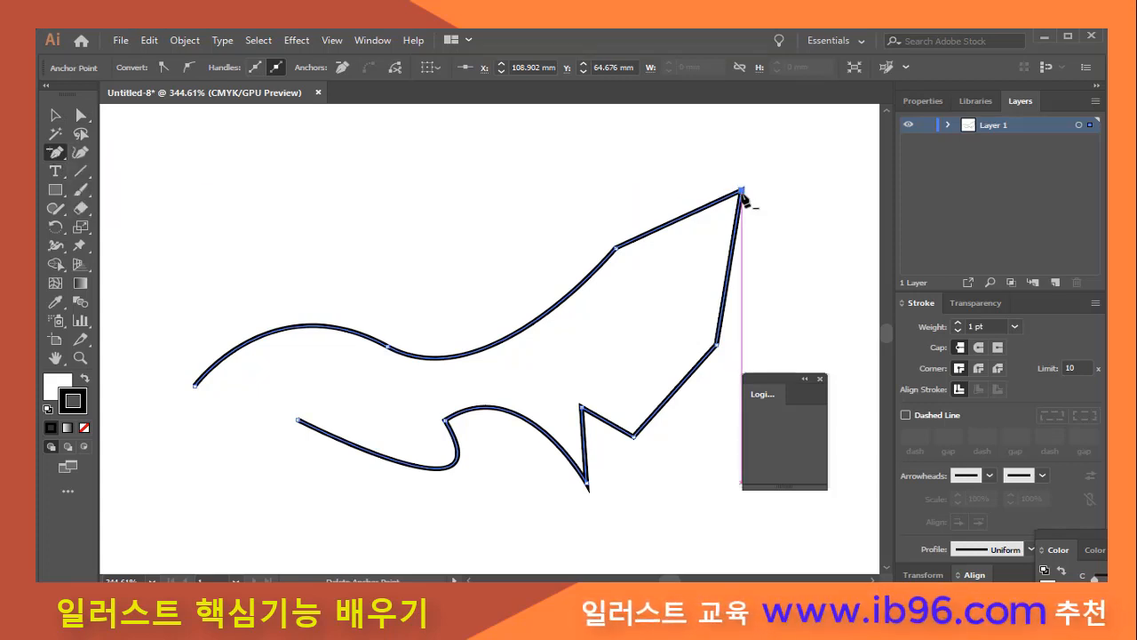
{"action": "left_click", "coordinate": [742, 191]}
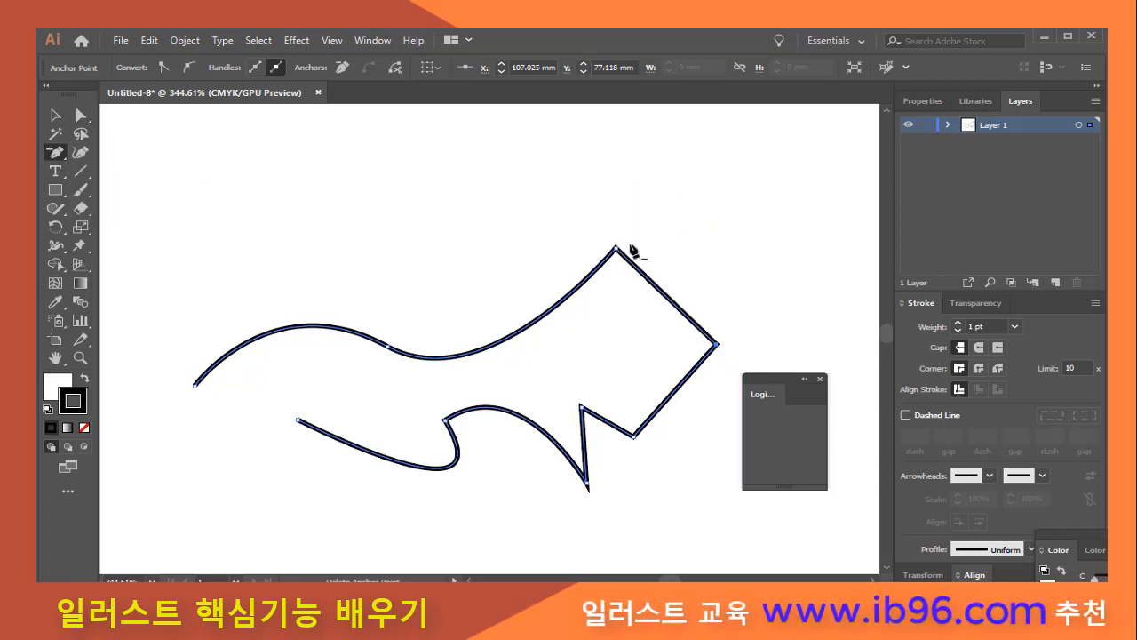
{"action": "left_click", "coordinate": [616, 249]}
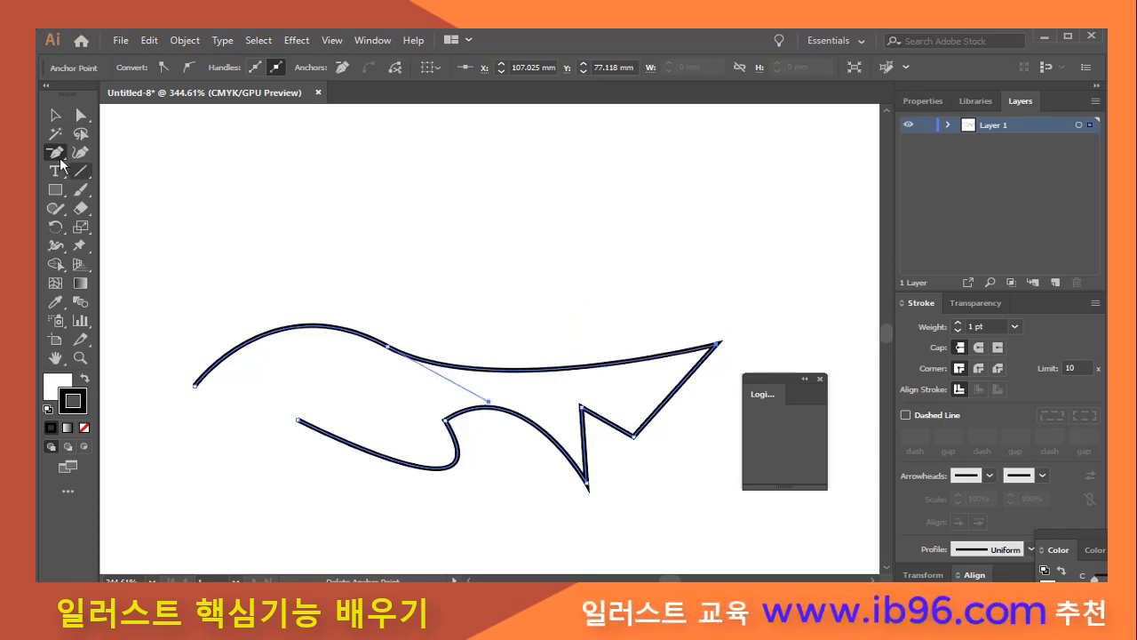
- Add an anchor on the long upper curve and raise it with Direct Selection to form a rounded hump
{"action": "left_click_drag", "start_coordinate": [56, 153], "coordinate": [124, 169]}
{"action": "left_click", "coordinate": [522, 370]}
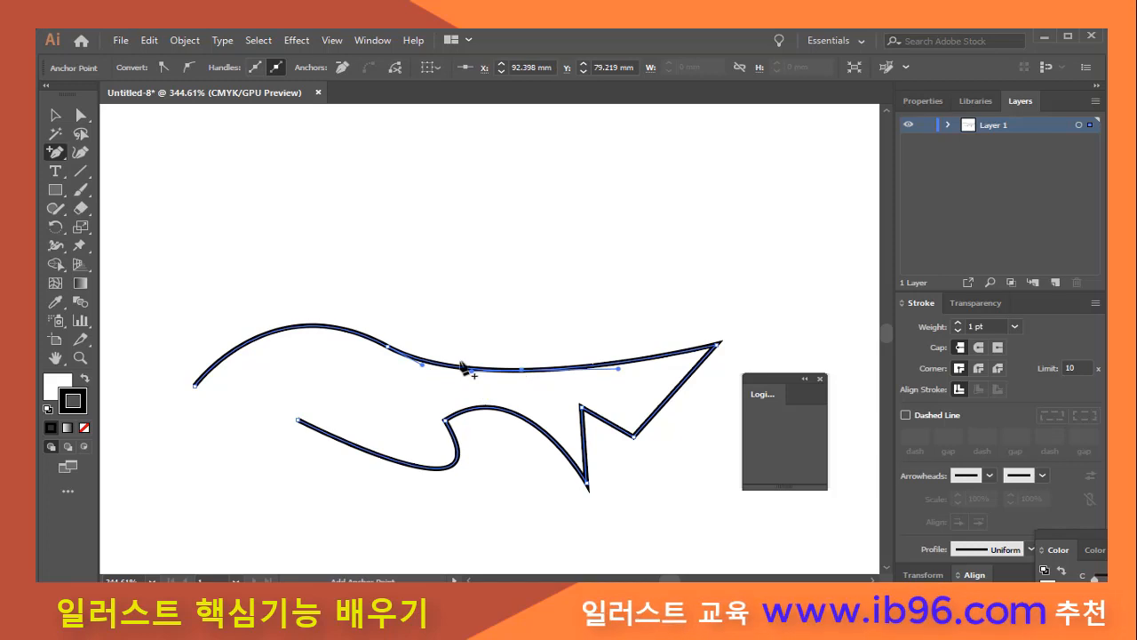
{"action": "left_click_drag", "start_coordinate": [79, 117], "coordinate": [80, 119]}
{"action": "left_click_drag", "start_coordinate": [523, 371], "coordinate": [509, 251]}
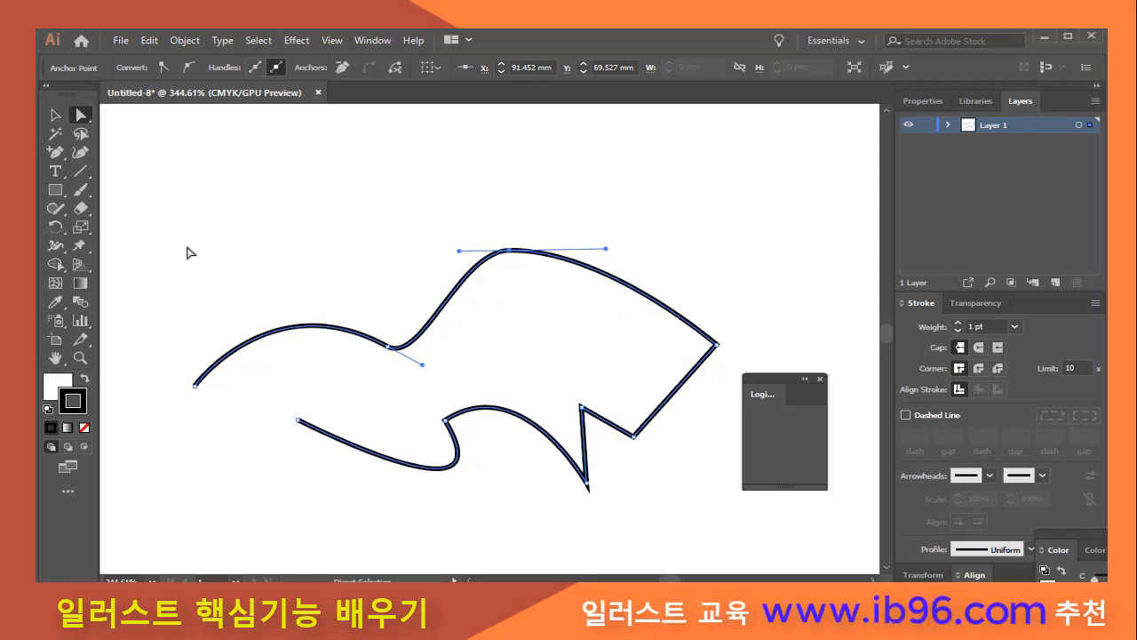
- Delete the whole path and draw a large rectangle in the upper-left area of the artboard
{"action": "left_click_drag", "start_coordinate": [142, 194], "coordinate": [774, 532]}
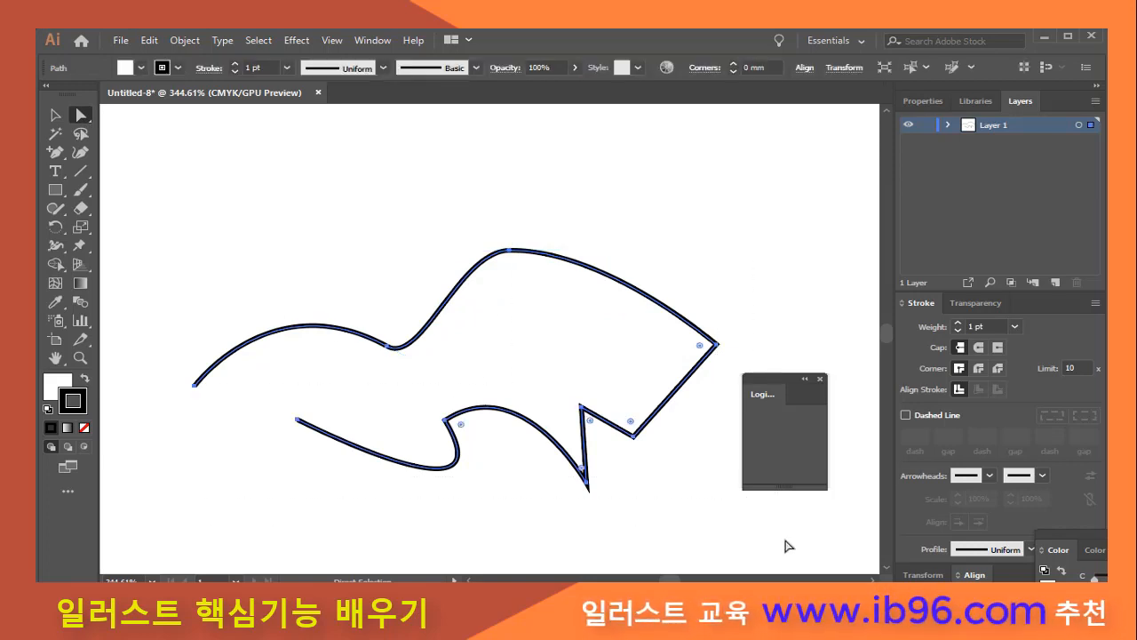
{"action": "key", "text": "Delete"}
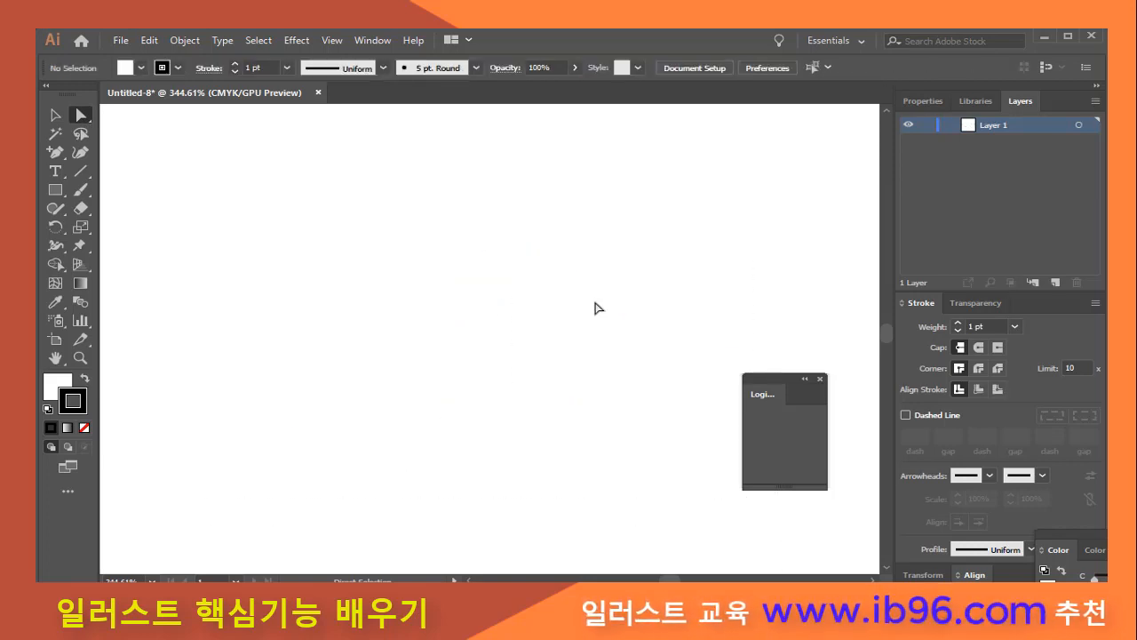
{"action": "left_click", "coordinate": [55, 189]}
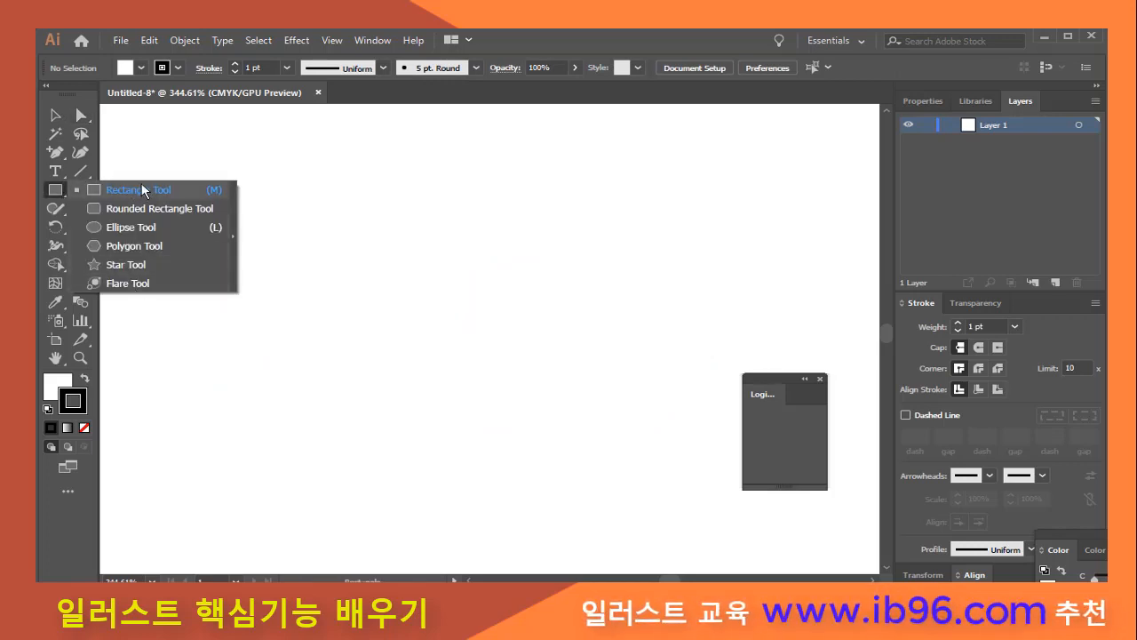
{"action": "left_click", "coordinate": [141, 192]}
{"action": "left_click_drag", "start_coordinate": [234, 149], "coordinate": [464, 348]}
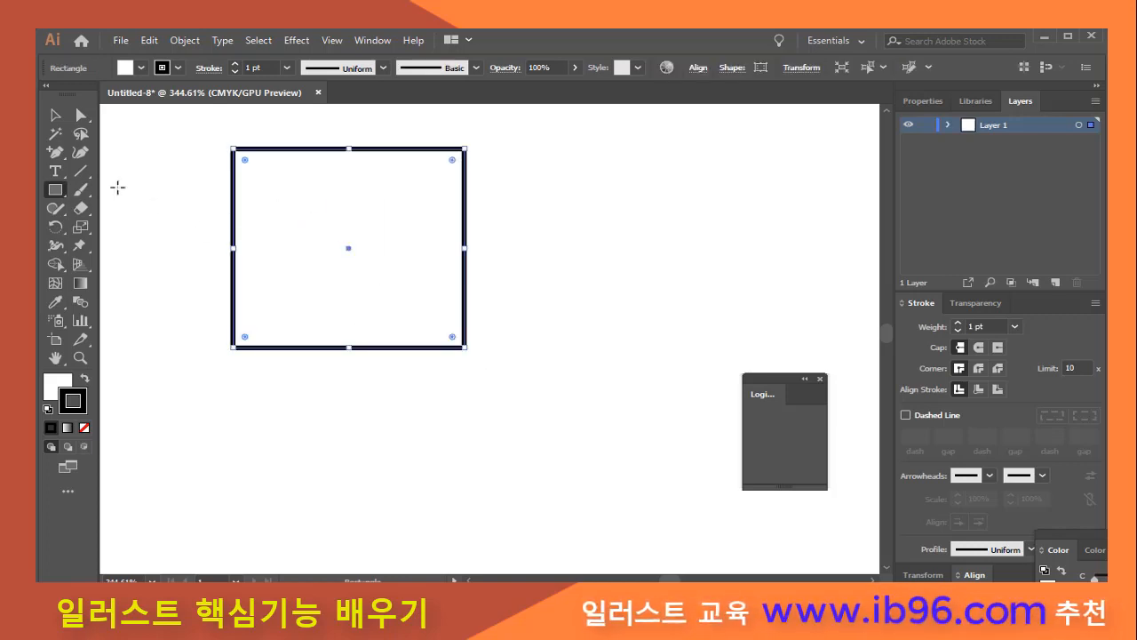
- Draw a rounded rectangle beside the large rectangle and an ellipse below it
{"action": "left_click", "coordinate": [56, 190]}
{"action": "left_click", "coordinate": [125, 207]}
{"action": "left_click_drag", "start_coordinate": [591, 154], "coordinate": [850, 330]}
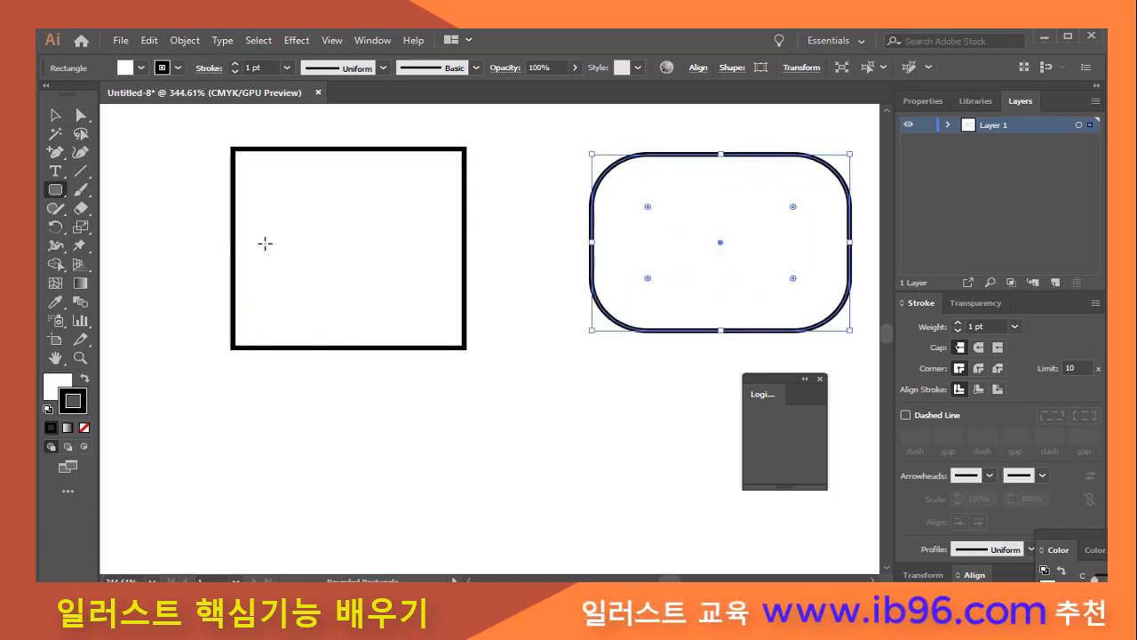
{"action": "left_click", "coordinate": [55, 189]}
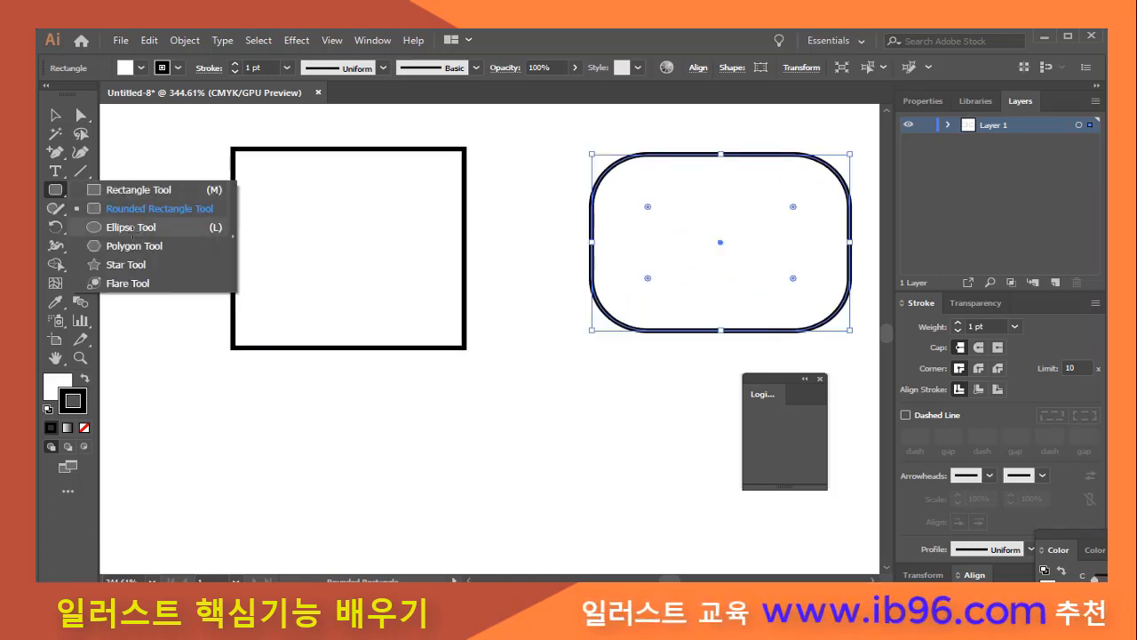
{"action": "left_click", "coordinate": [132, 227]}
{"action": "left_click_drag", "start_coordinate": [207, 392], "coordinate": [382, 524]}
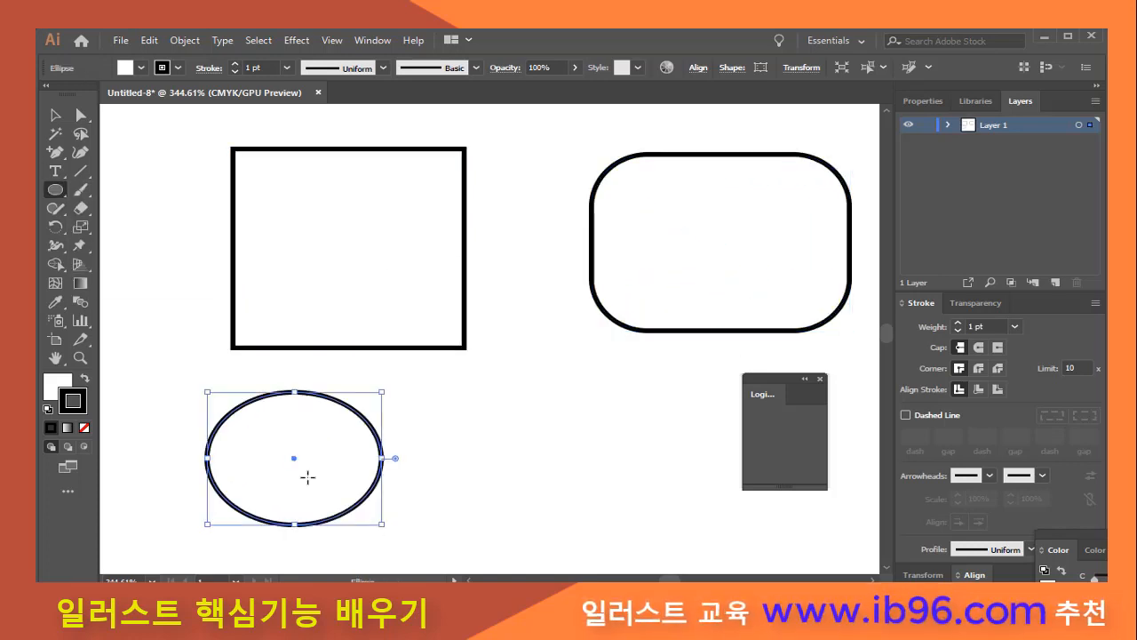
- Draw a second, smaller rectangle beside the ellipse with the Rectangle tool
{"action": "left_click", "coordinate": [53, 197]}
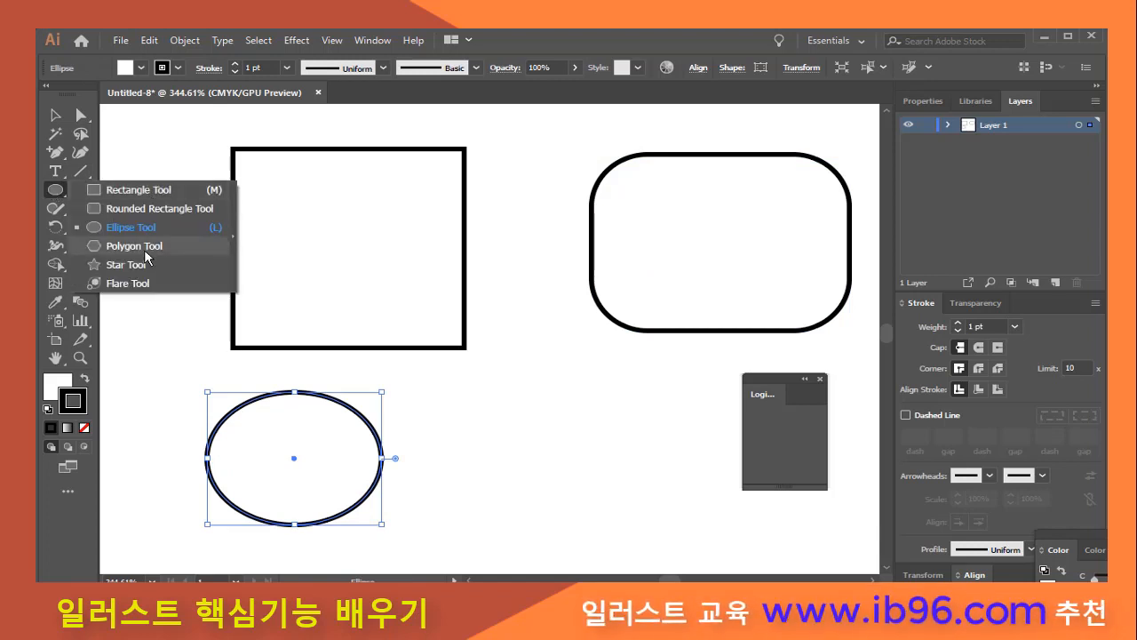
{"action": "left_click", "coordinate": [137, 195]}
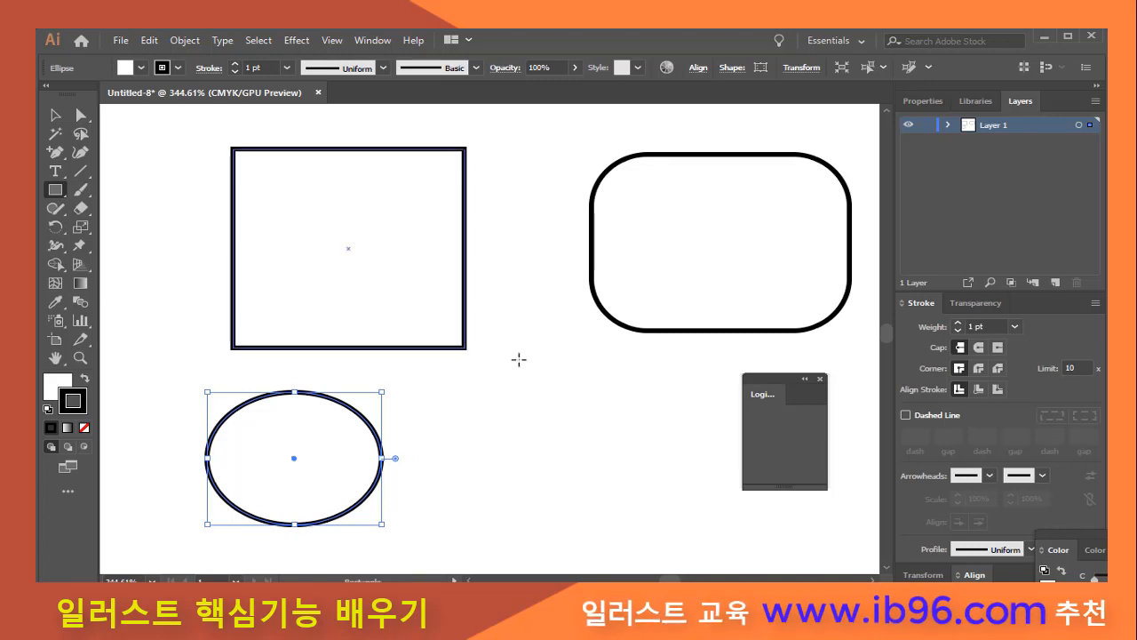
{"action": "left_click_drag", "start_coordinate": [501, 389], "coordinate": [648, 515]}
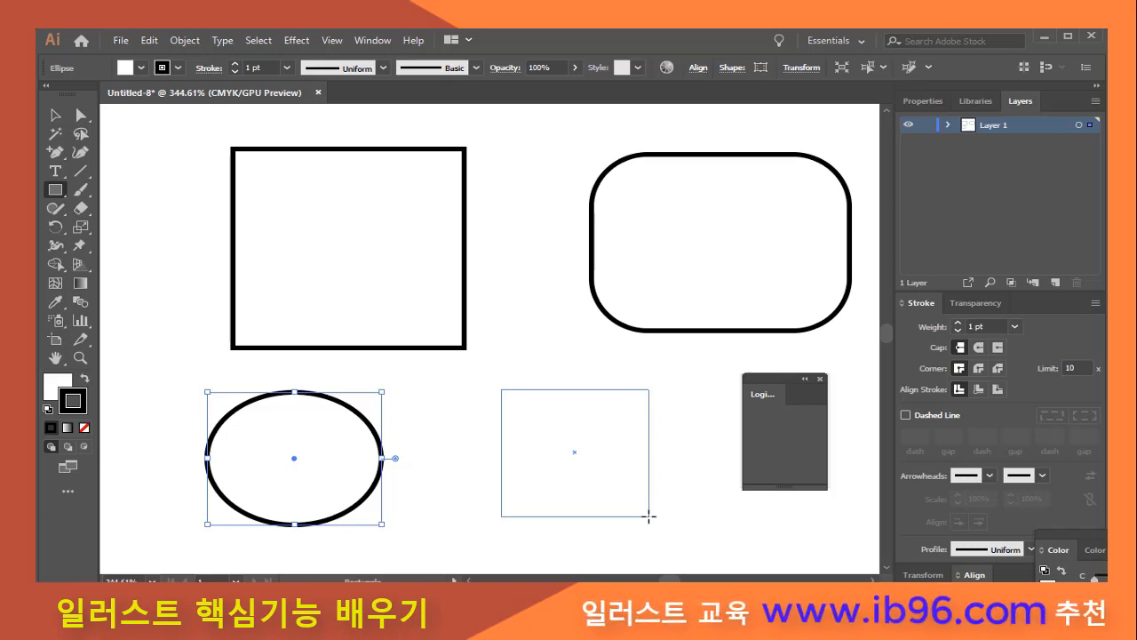
{"action": "left_click_drag", "start_coordinate": [648, 516], "coordinate": [613, 529]}
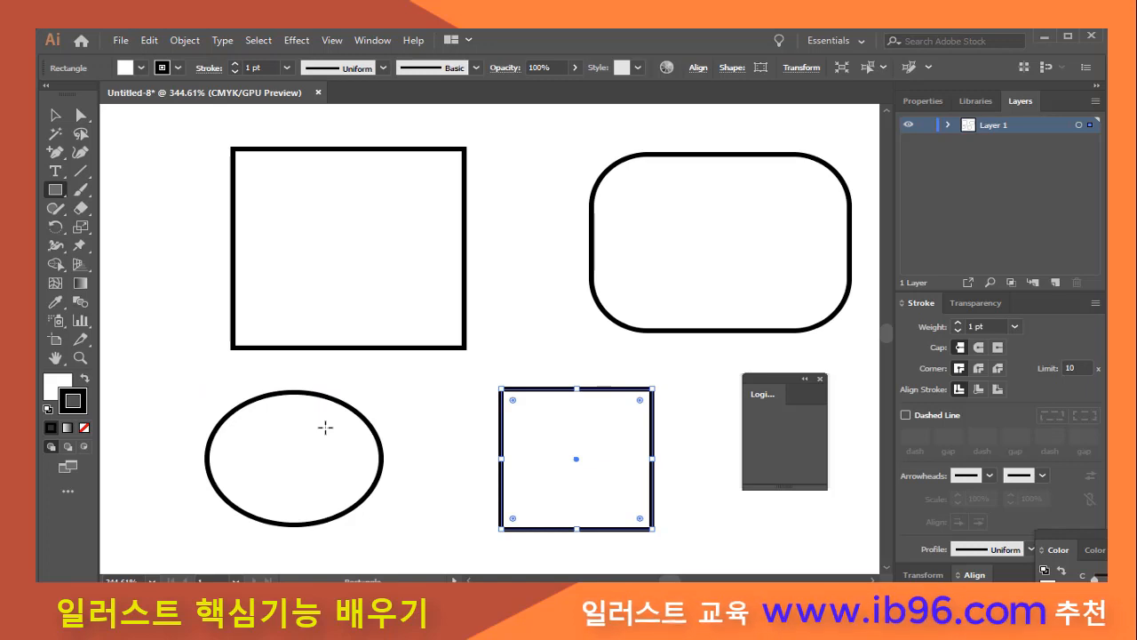
- Reshape the smaller rectangle by moving its corners with Direct Selection and pulling split curve handles from its upper-left anchor with the Anchor Point tool
{"action": "left_click", "coordinate": [80, 115]}
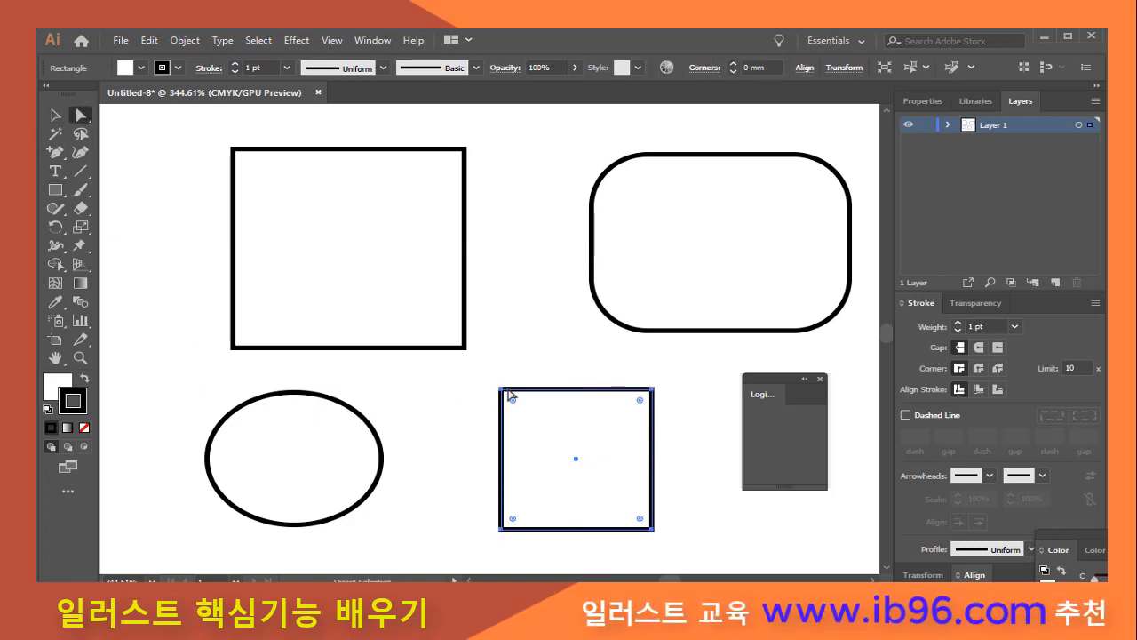
{"action": "left_click_drag", "start_coordinate": [501, 390], "coordinate": [463, 394]}
{"action": "left_click", "coordinate": [58, 154]}
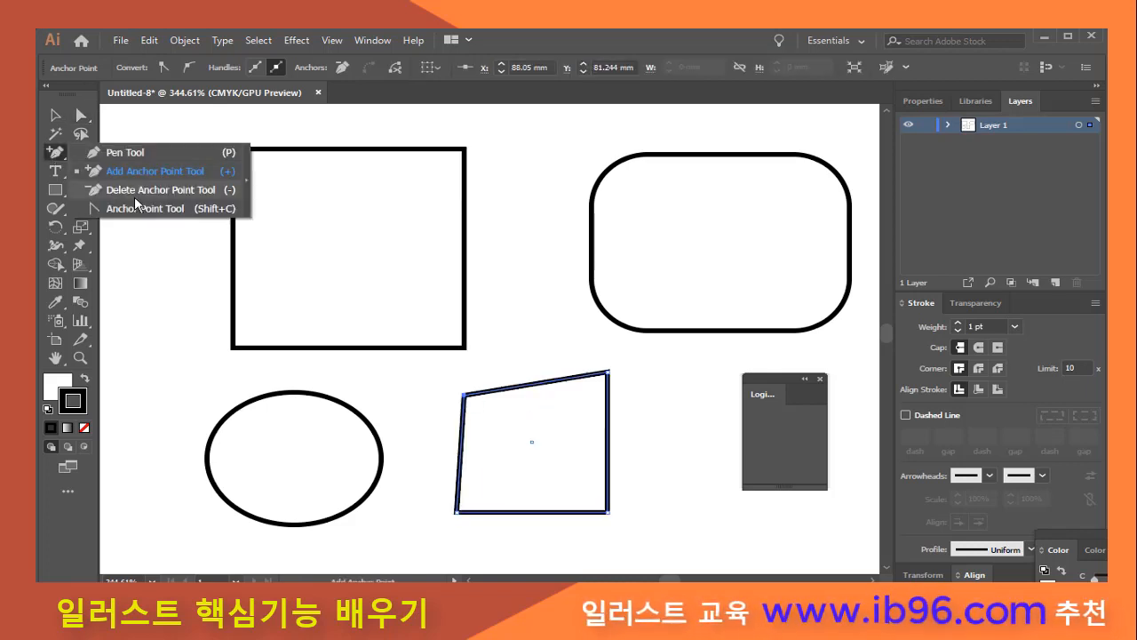
{"action": "left_click", "coordinate": [142, 209]}
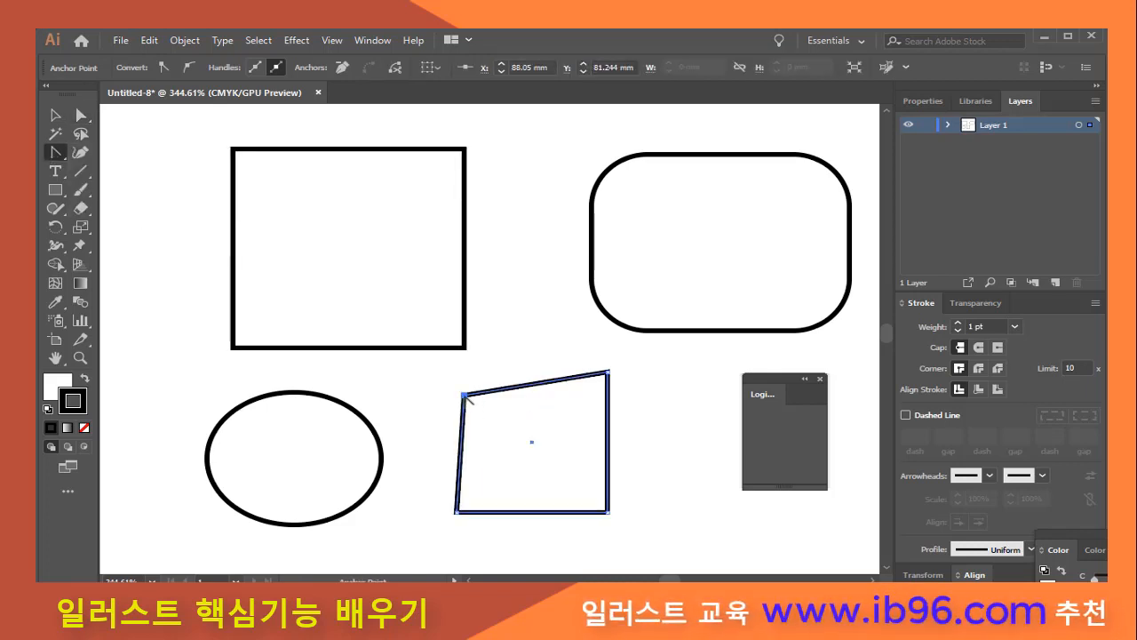
{"action": "left_click_drag", "start_coordinate": [464, 394], "coordinate": [513, 467]}
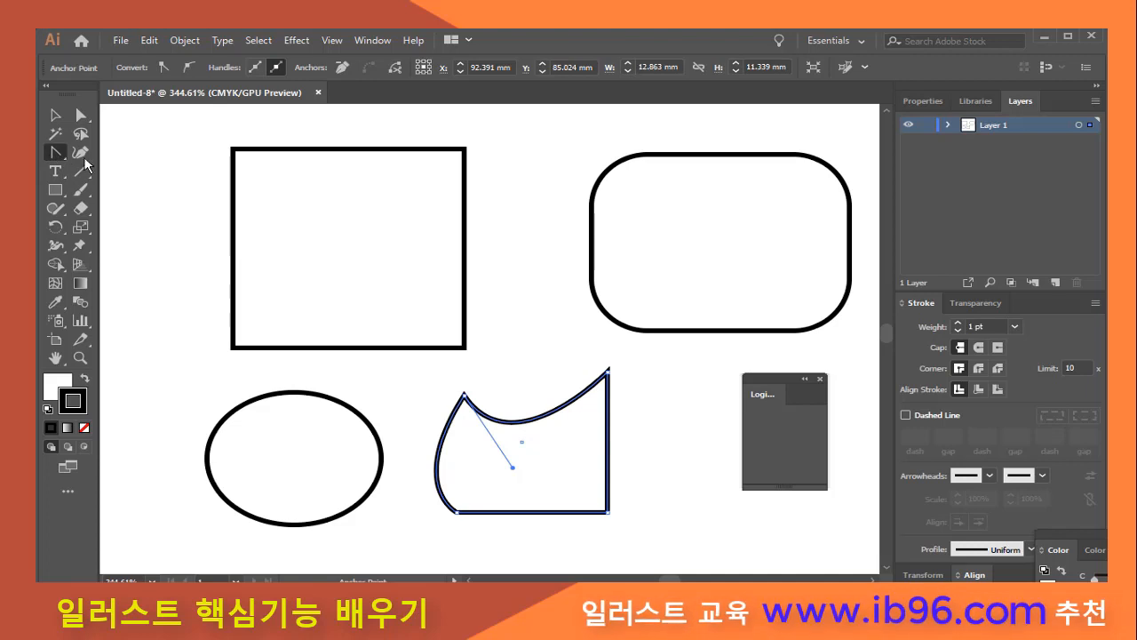
- Delete the upper-right and lower-left anchors of the reshaped rectangle to leave a leaf-like shape
{"action": "key", "text": "p"}
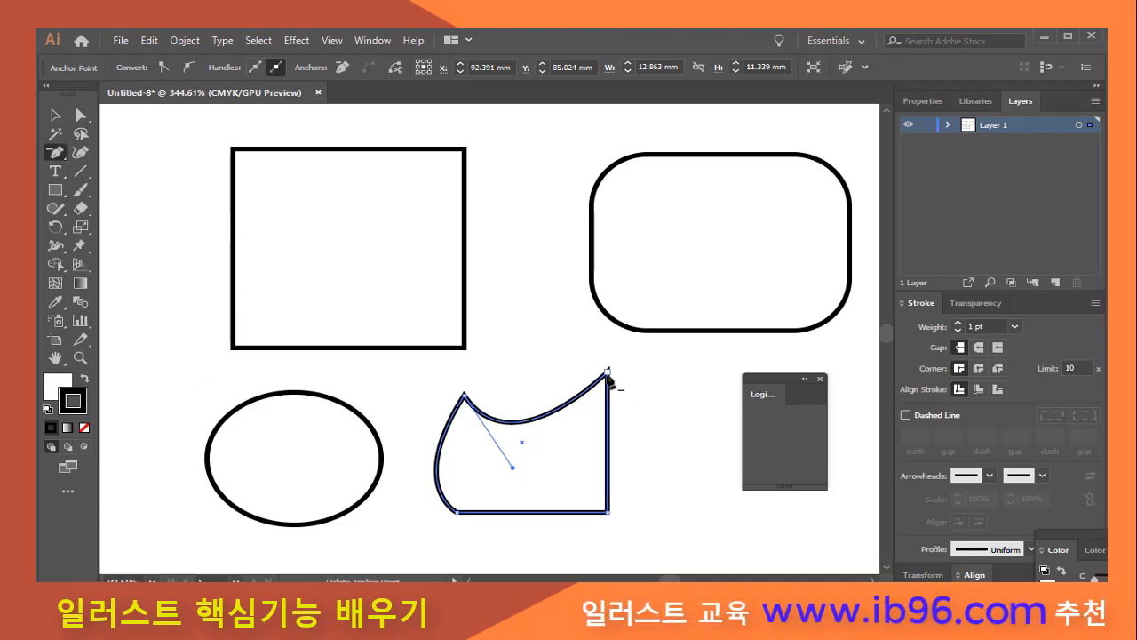
{"action": "left_click", "coordinate": [608, 373]}
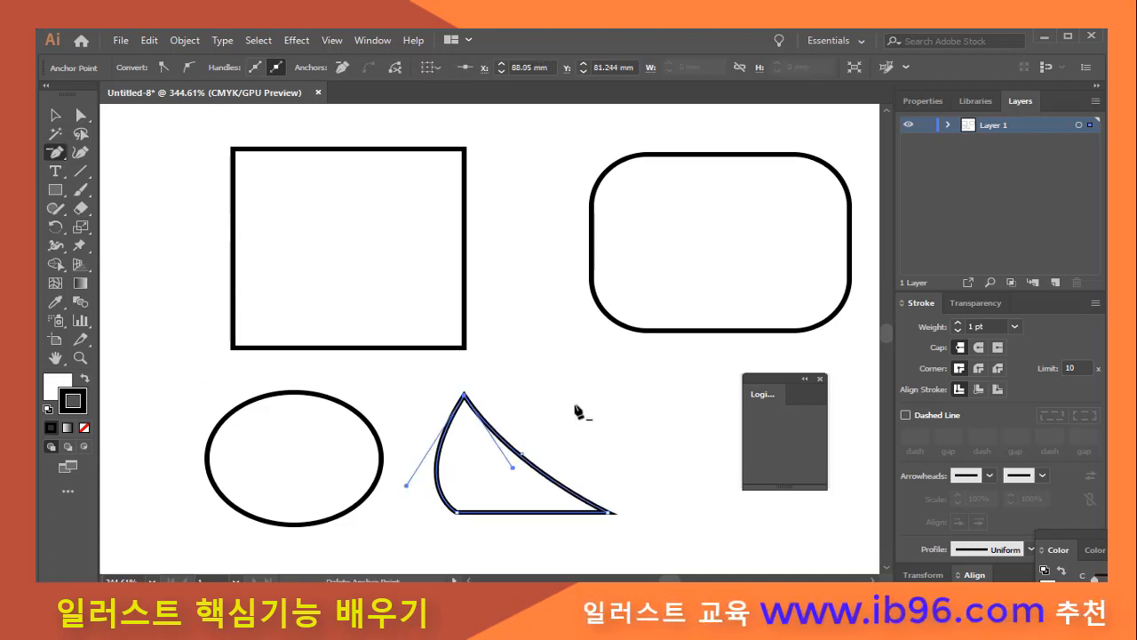
{"action": "left_click", "coordinate": [455, 513]}
- Select all the shapes with the Selection tool and delete them to clear the artboard
{"action": "key", "text": "v"}
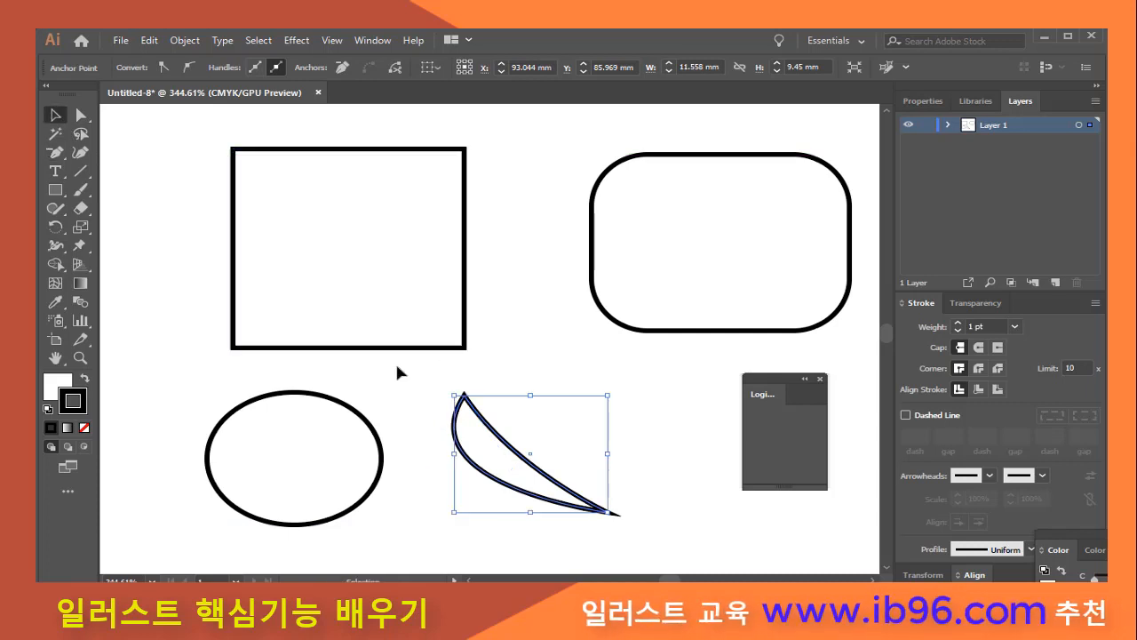
{"action": "left_click_drag", "start_coordinate": [153, 129], "coordinate": [684, 400]}
{"action": "key", "text": "Delete"}
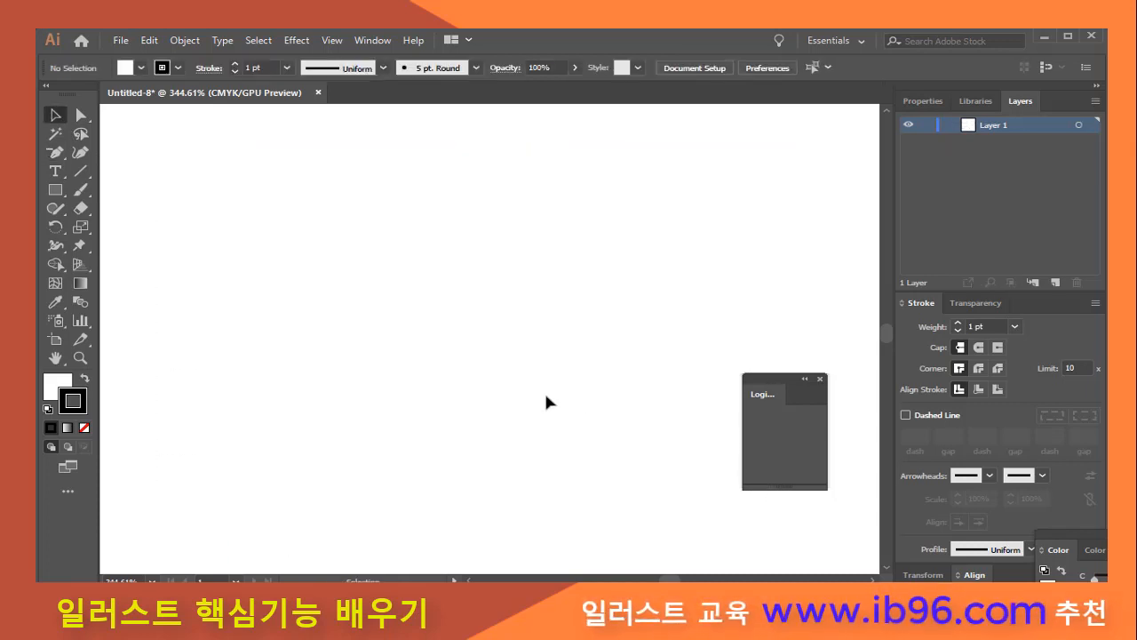